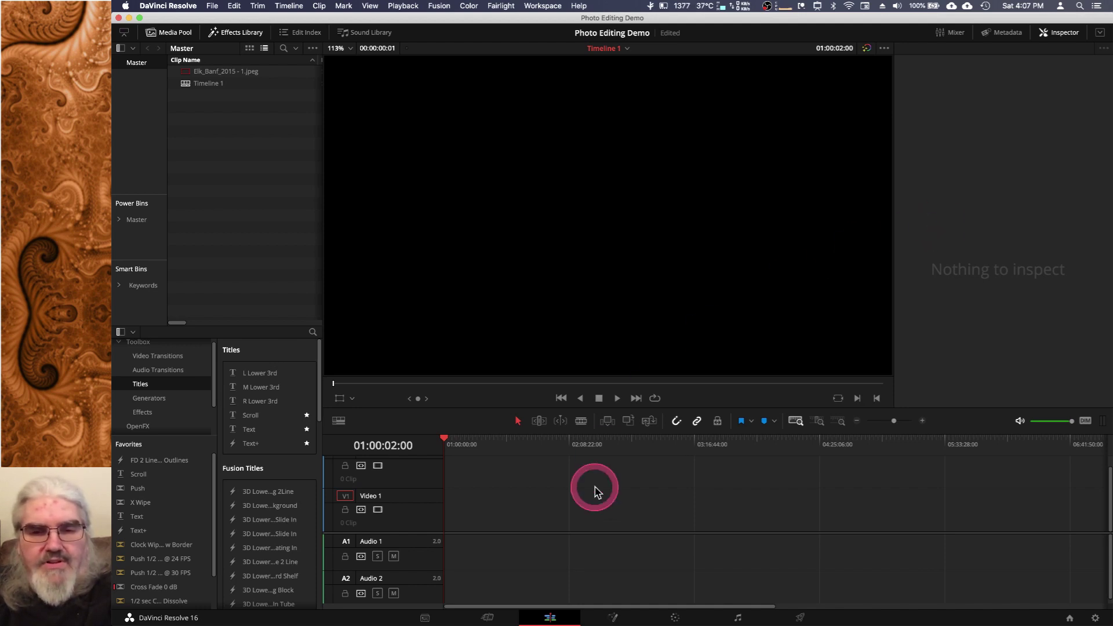
- Switch to Photos and select four August 2015 pictures together: the favorited mountain road photo and three elk photos
mouse_move(450, 624)
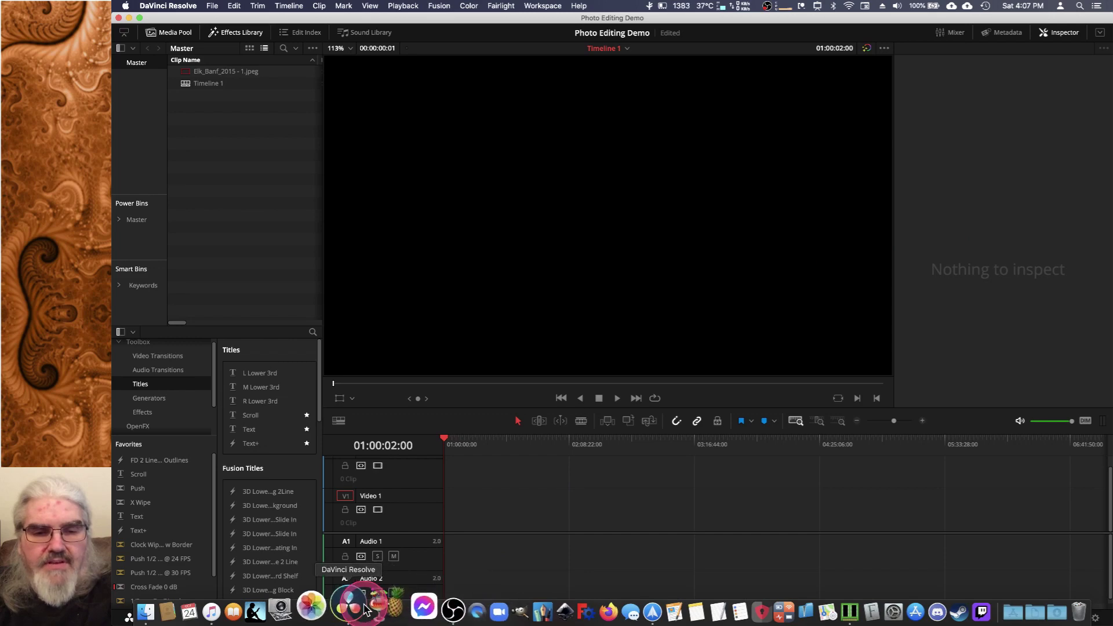
click(334, 603)
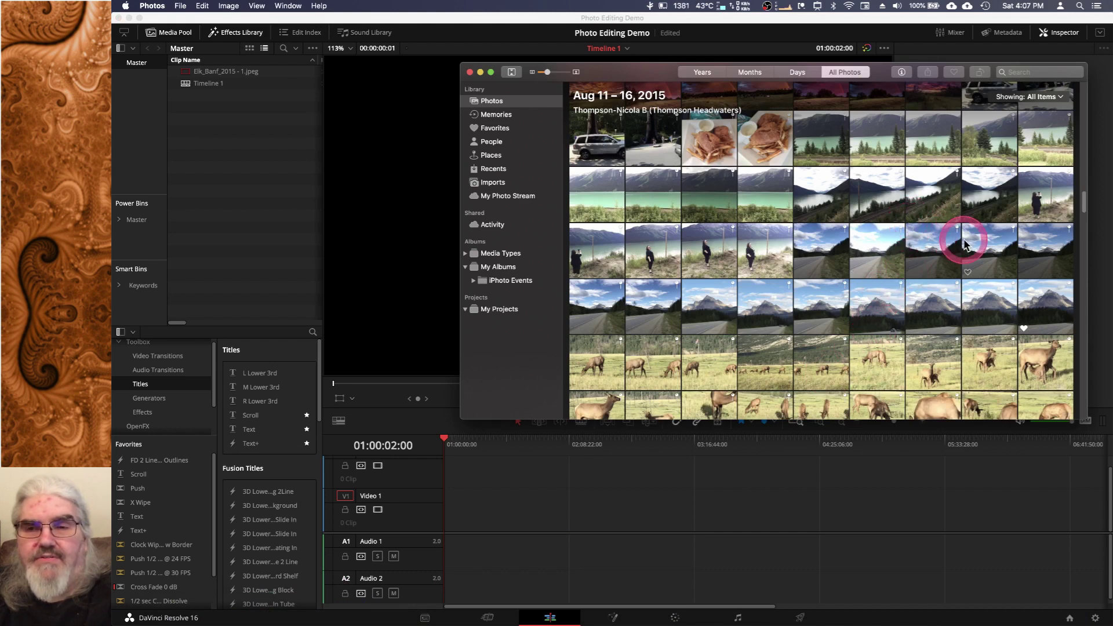
click(1050, 312)
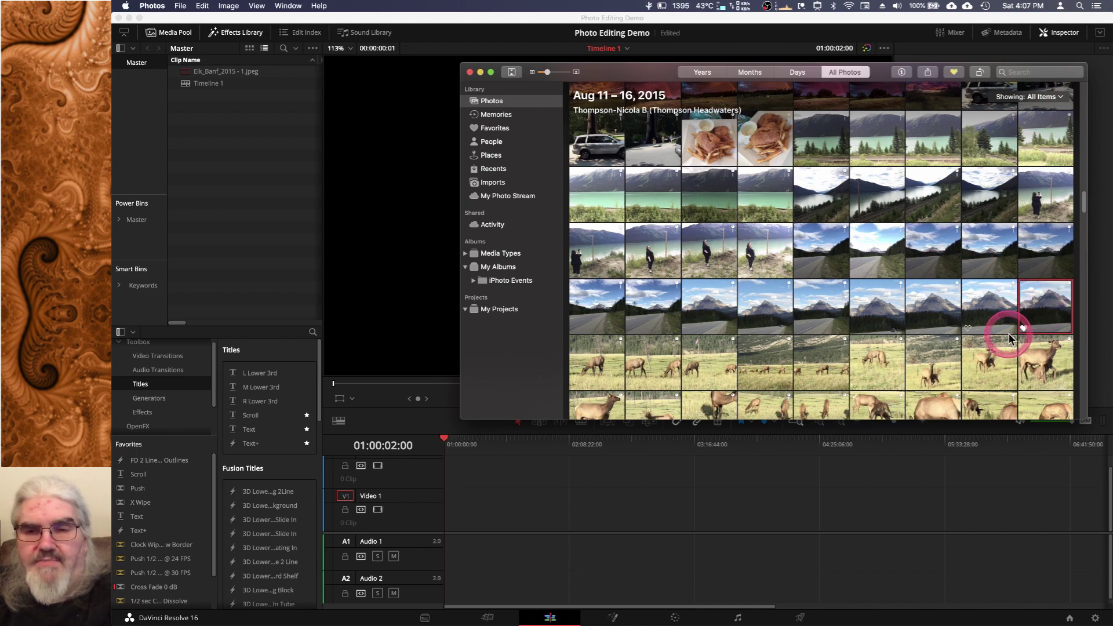
scroll(998, 330, down, 5)
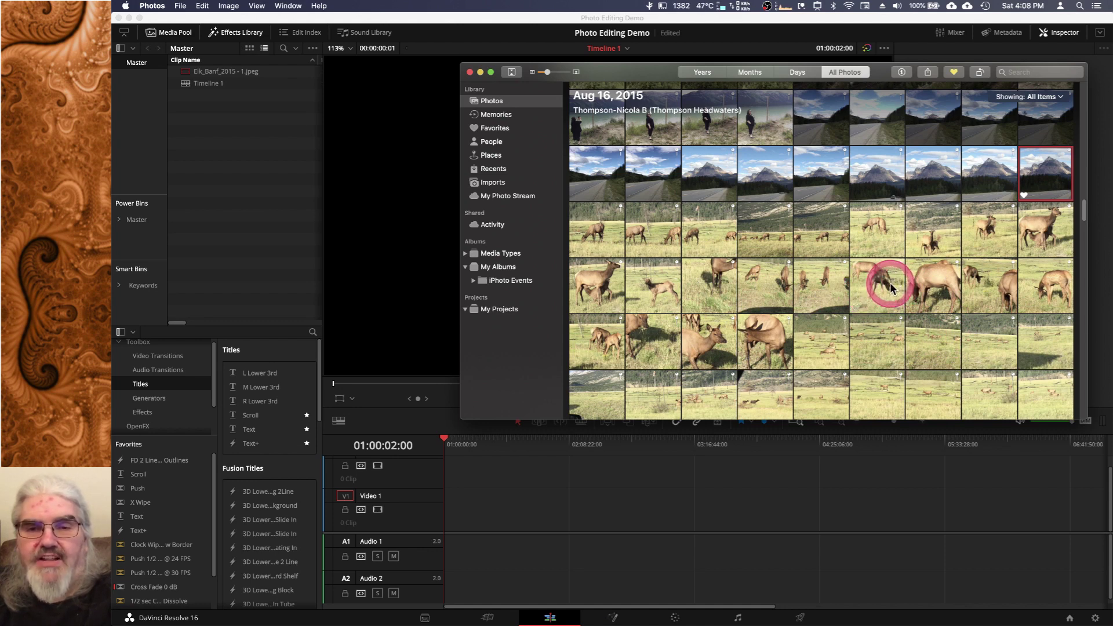
super+click(941, 290)
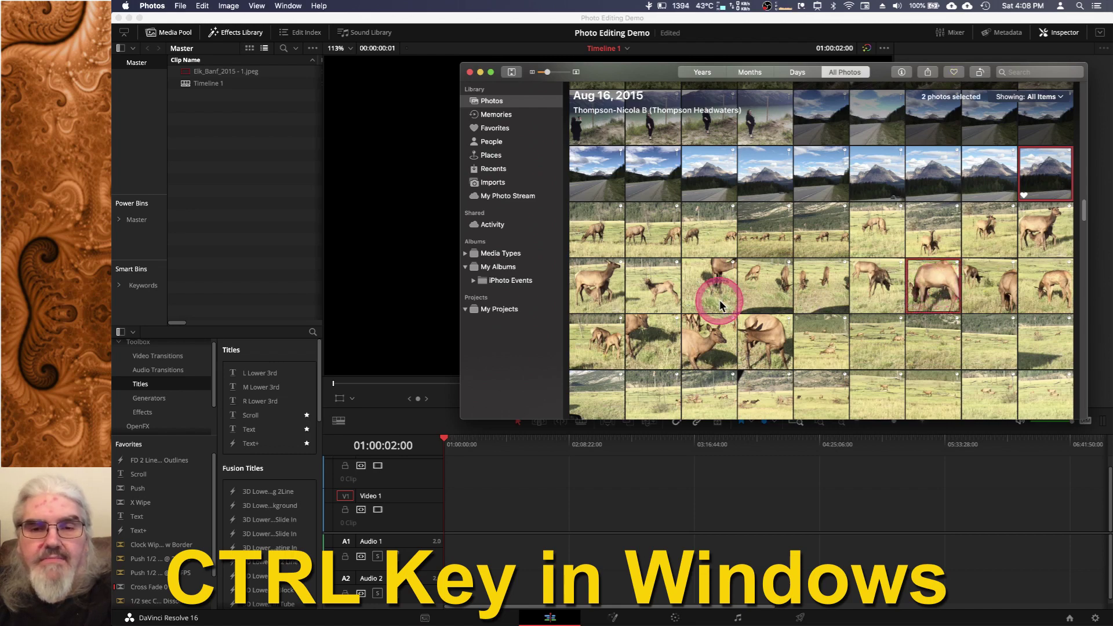
scroll(720, 305, down, 5)
scroll(720, 306, up, 3)
super+click(709, 209)
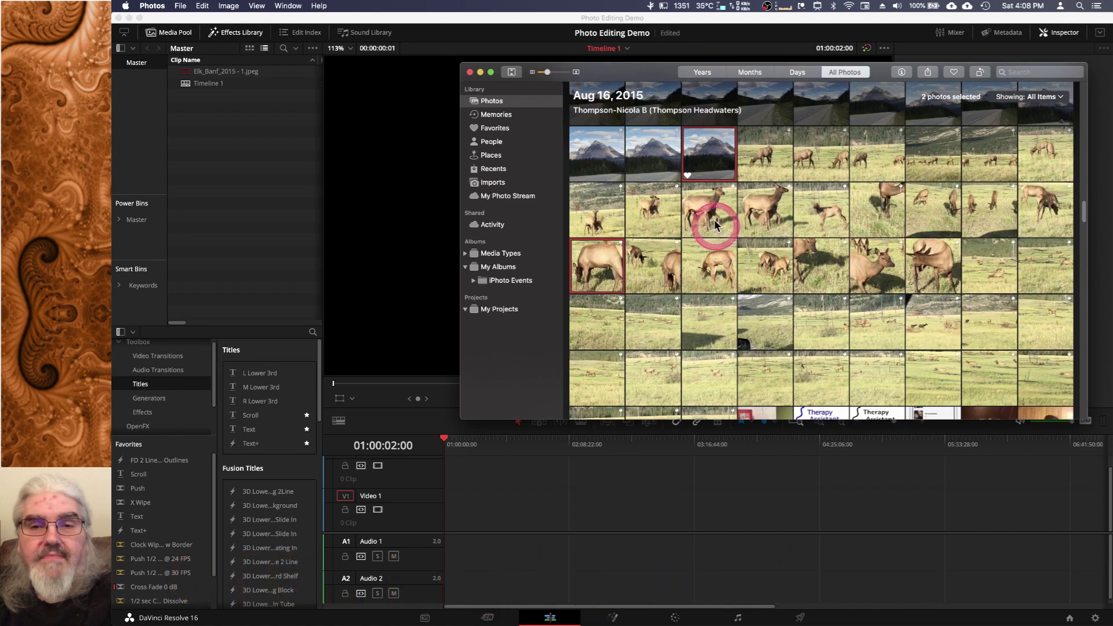
scroll(795, 226, down, 3)
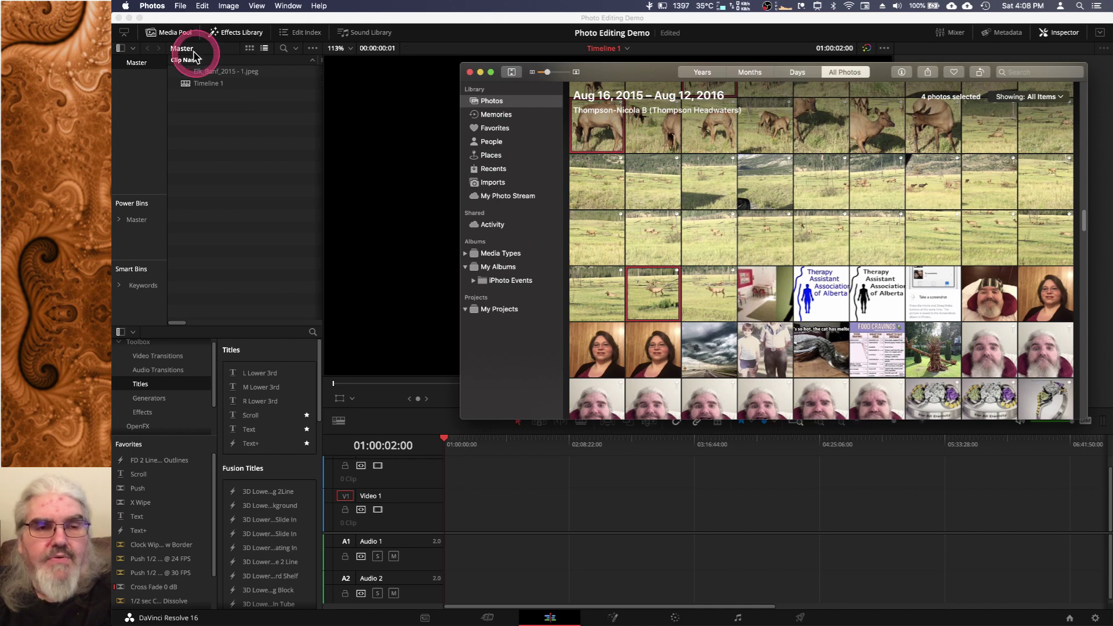
- Set up an unmodified-original export of the four selected photos with IPTC as XMP off and Sequential file naming
click(182, 8)
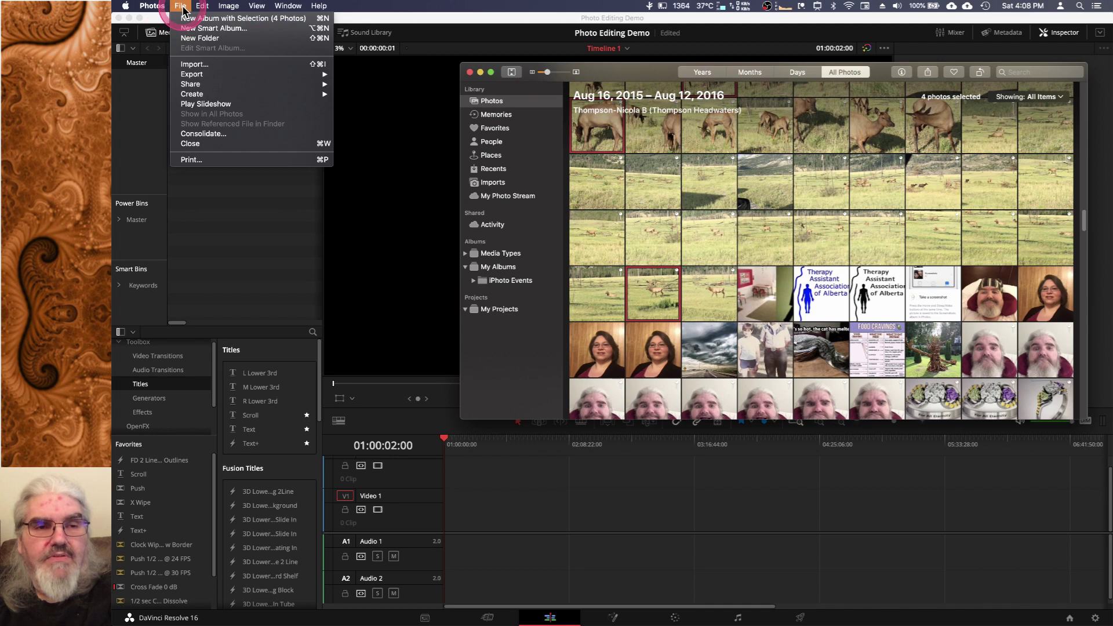
mouse_move(210, 73)
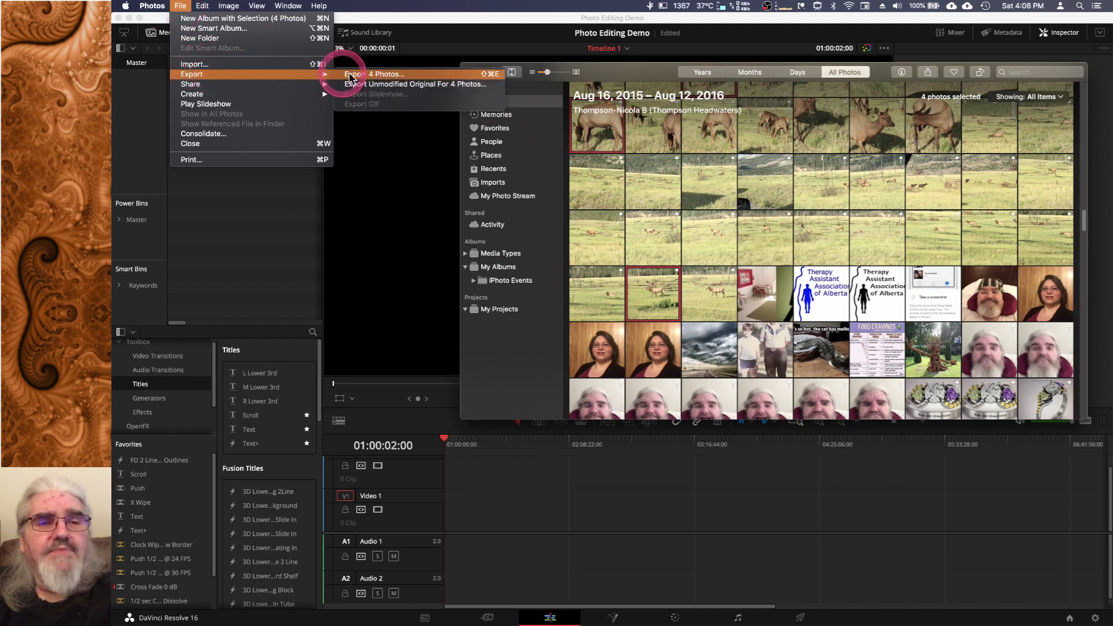
click(430, 83)
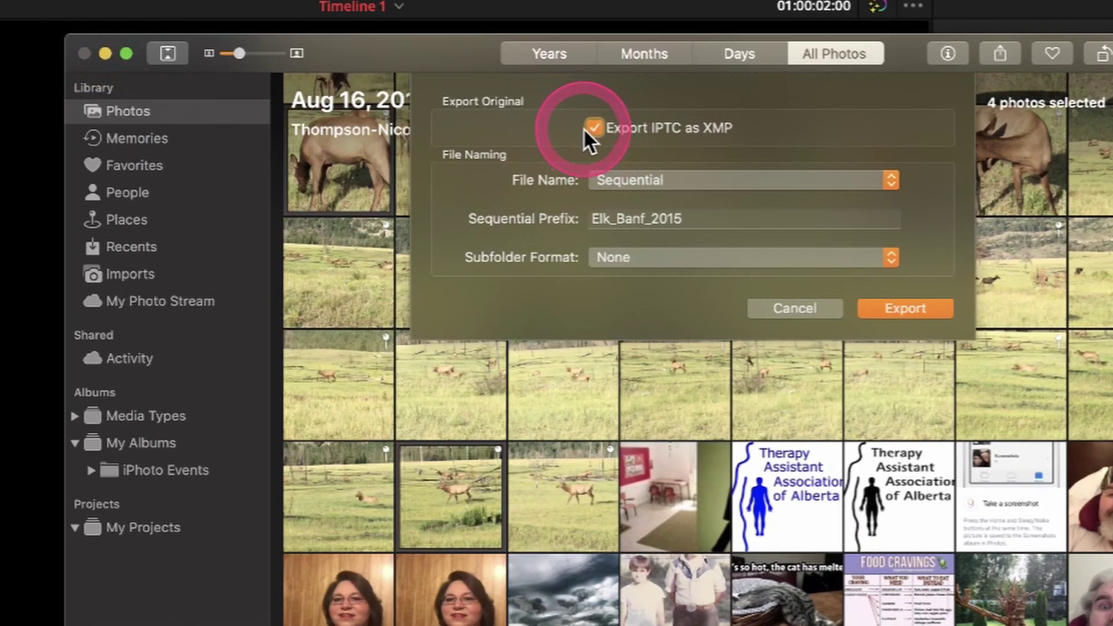
click(726, 109)
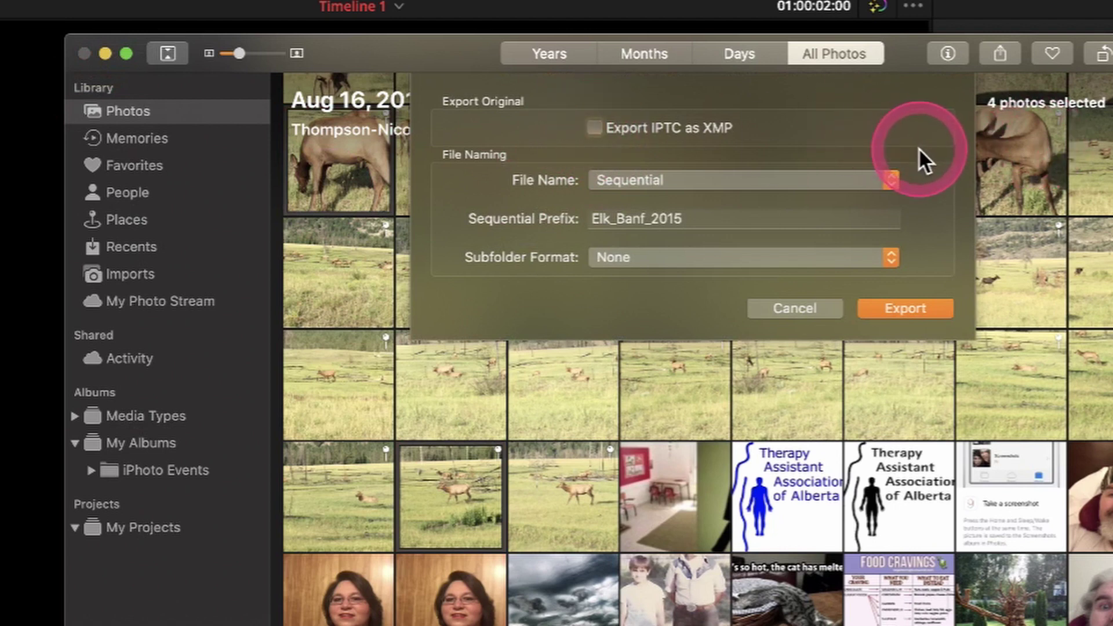
click(892, 180)
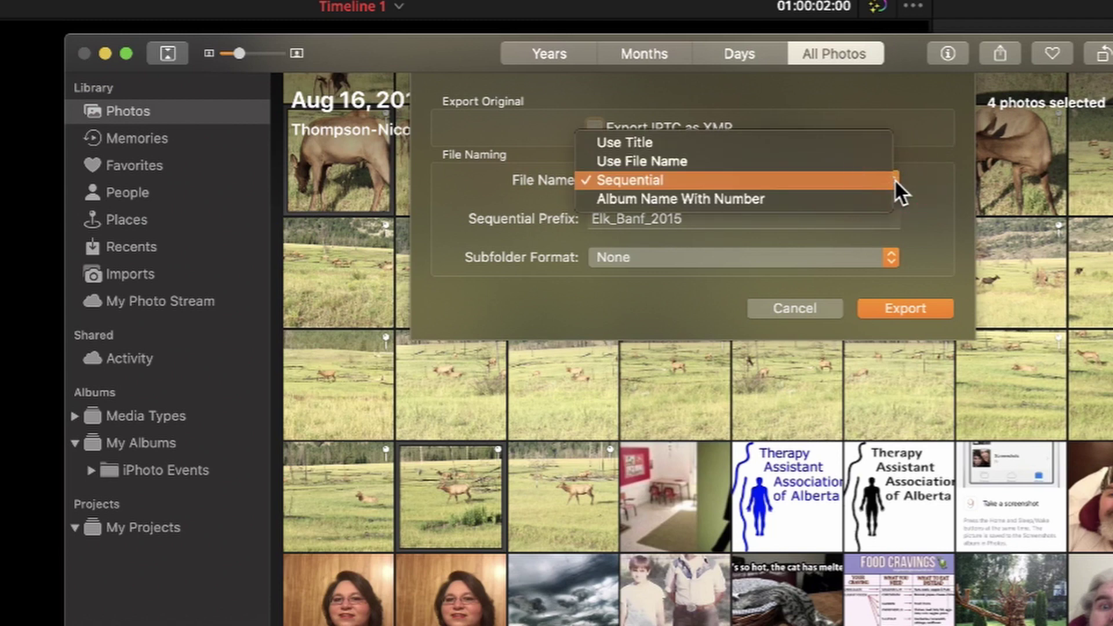
click(944, 171)
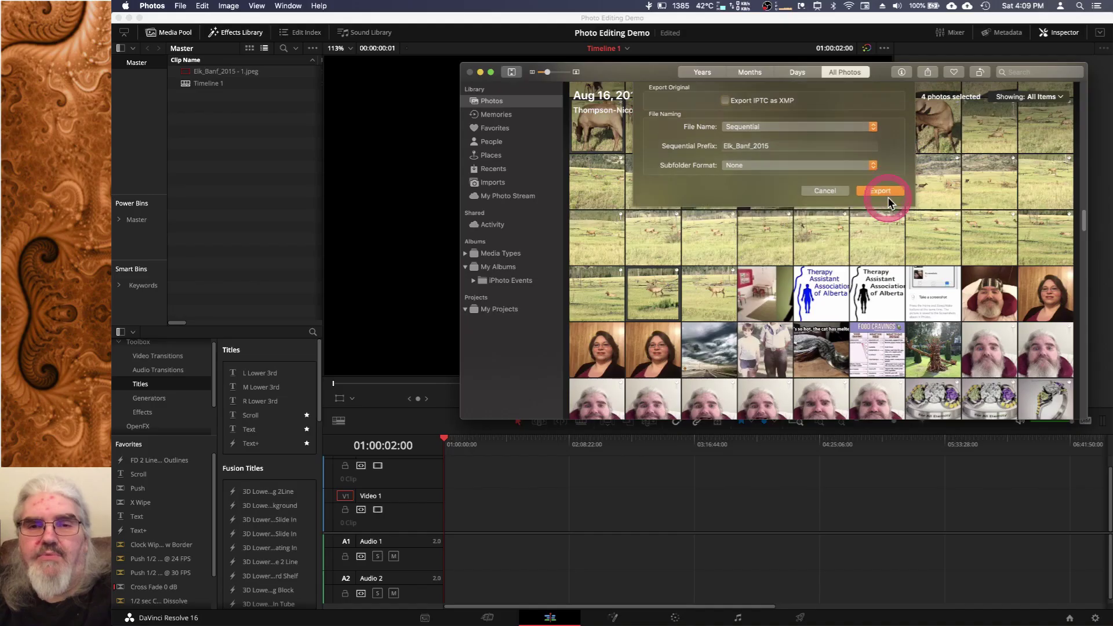
- Export the originals into the Photos folder inside Photo Editing in DaVinci, and close the photo library window
click(920, 307)
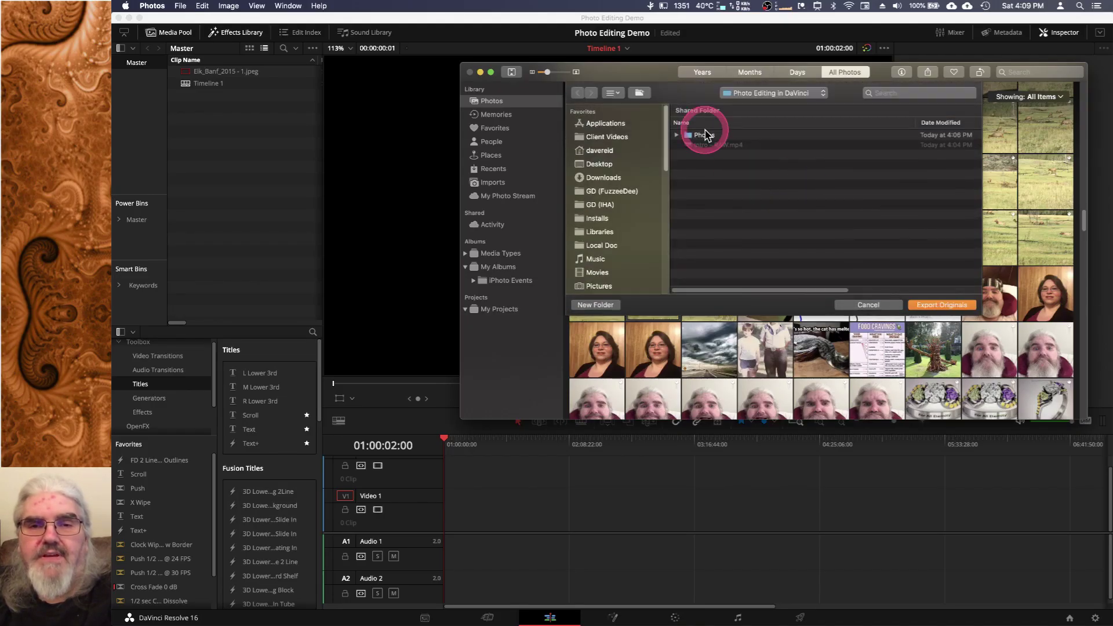
double_click(695, 137)
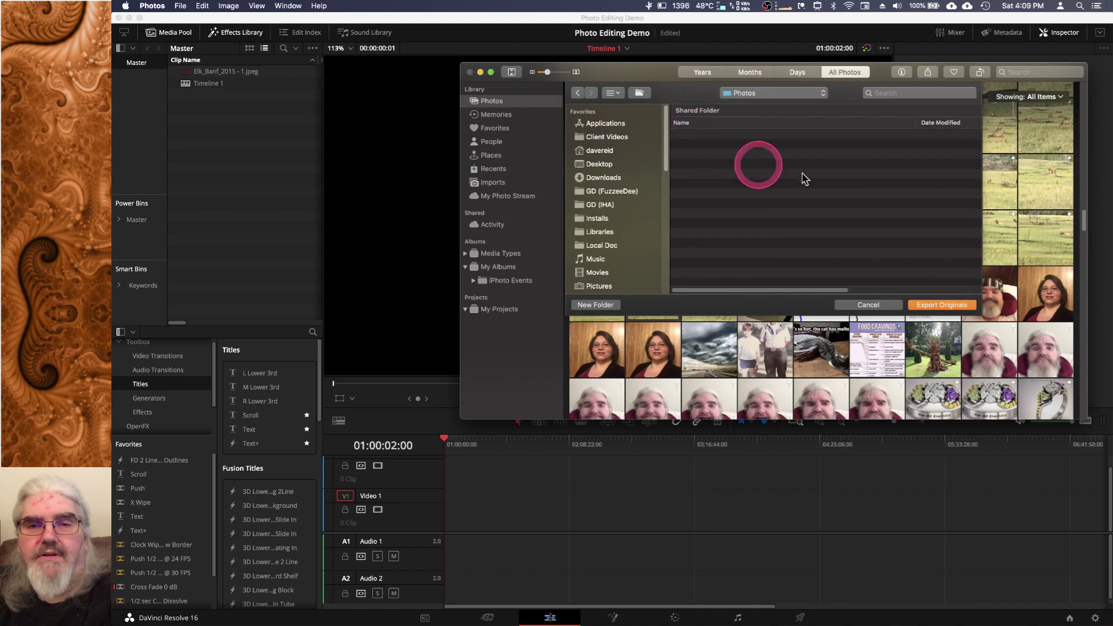
click(955, 303)
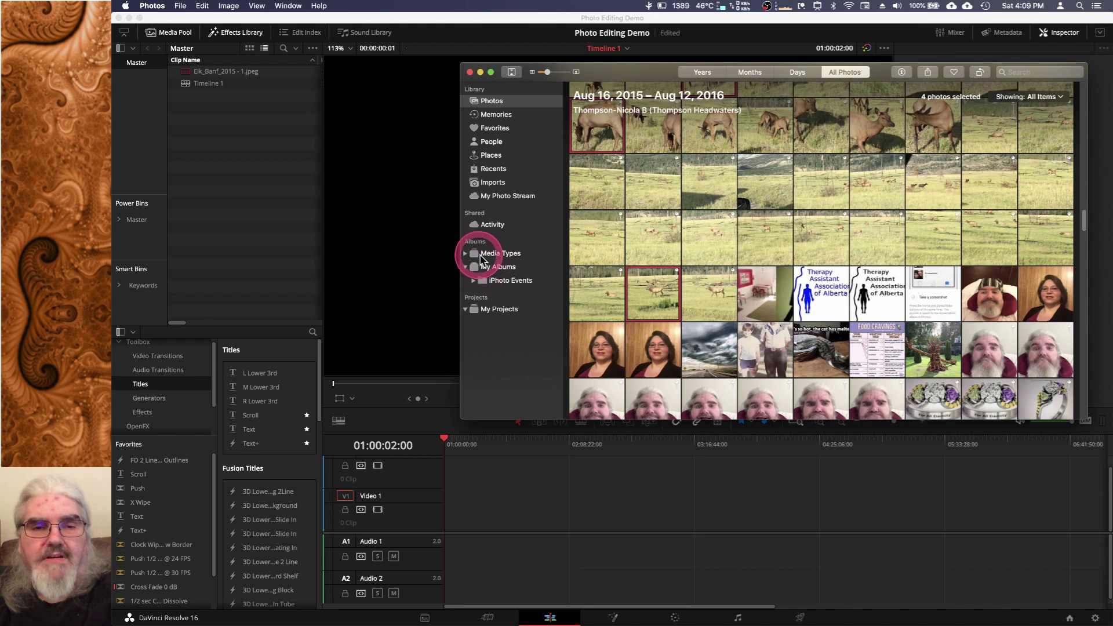
click(470, 73)
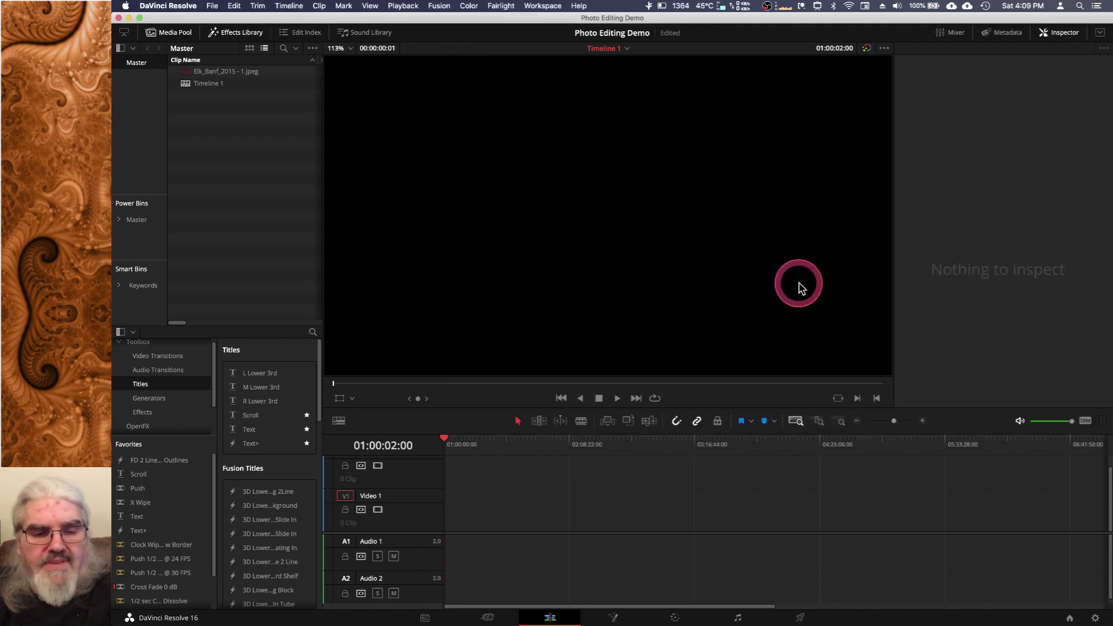
- Switch to Finder and import Elk_Banf_2015 - 1.jpeg into the DaVinci Resolve media pool
key(super+Tab)
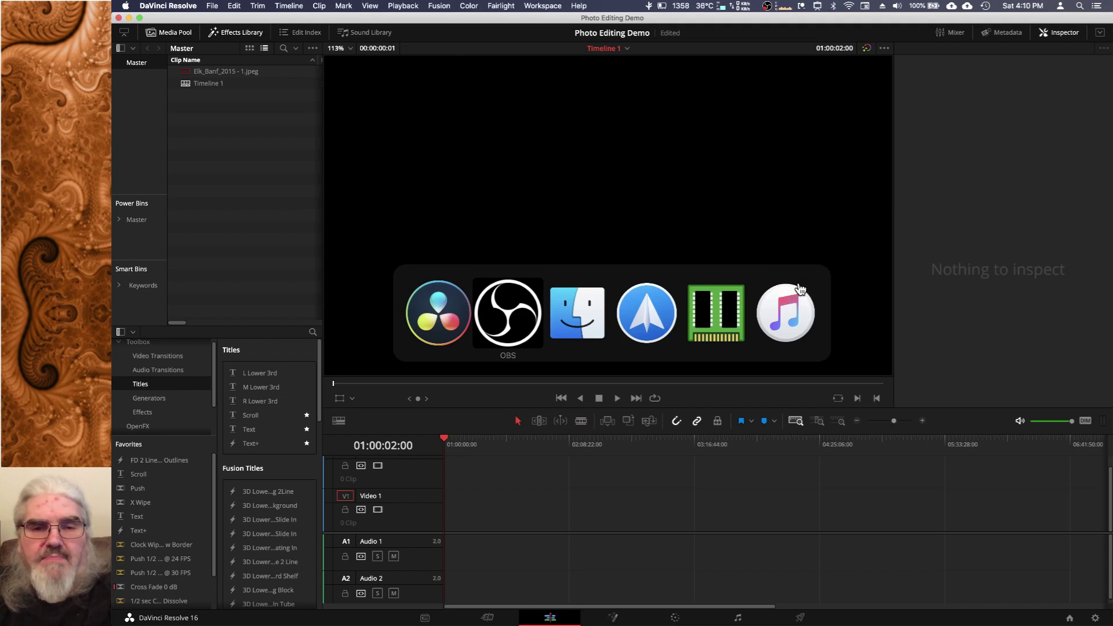
key(super+Tab)
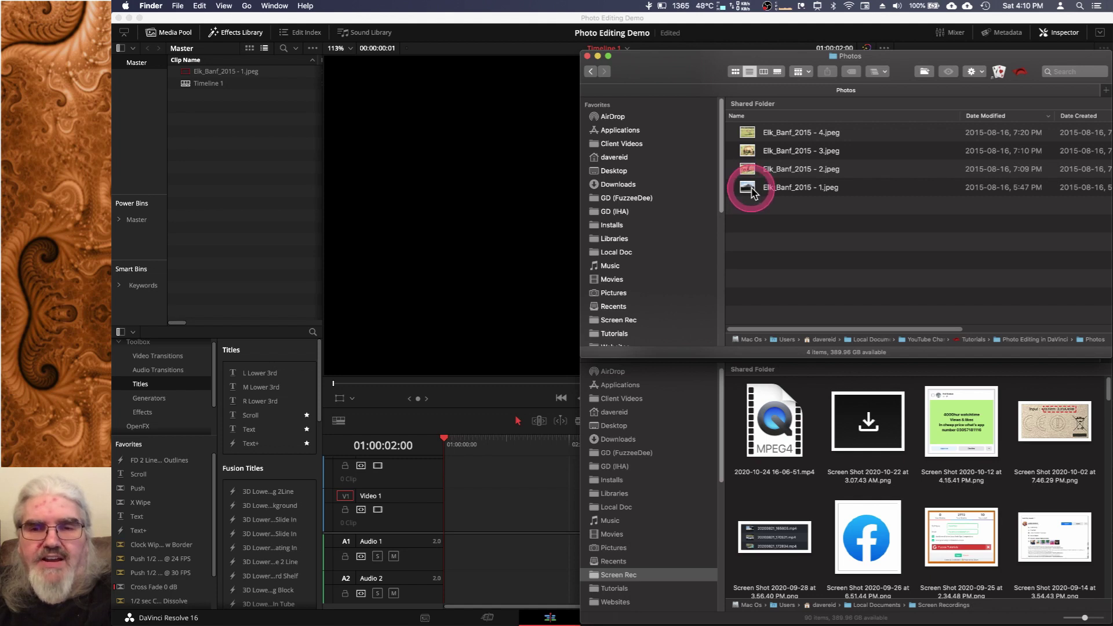
drag(753, 191, 224, 127)
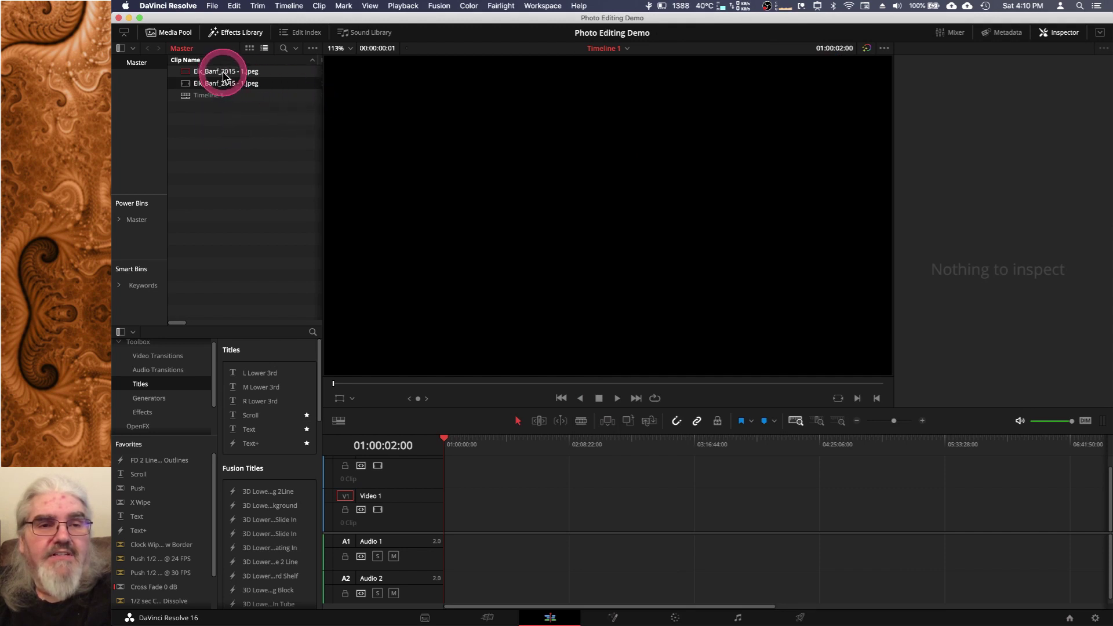
- Remove the older duplicate Elk_Banf_2015 - 1.jpeg clip from the media pool
click(223, 72)
key(Delete)
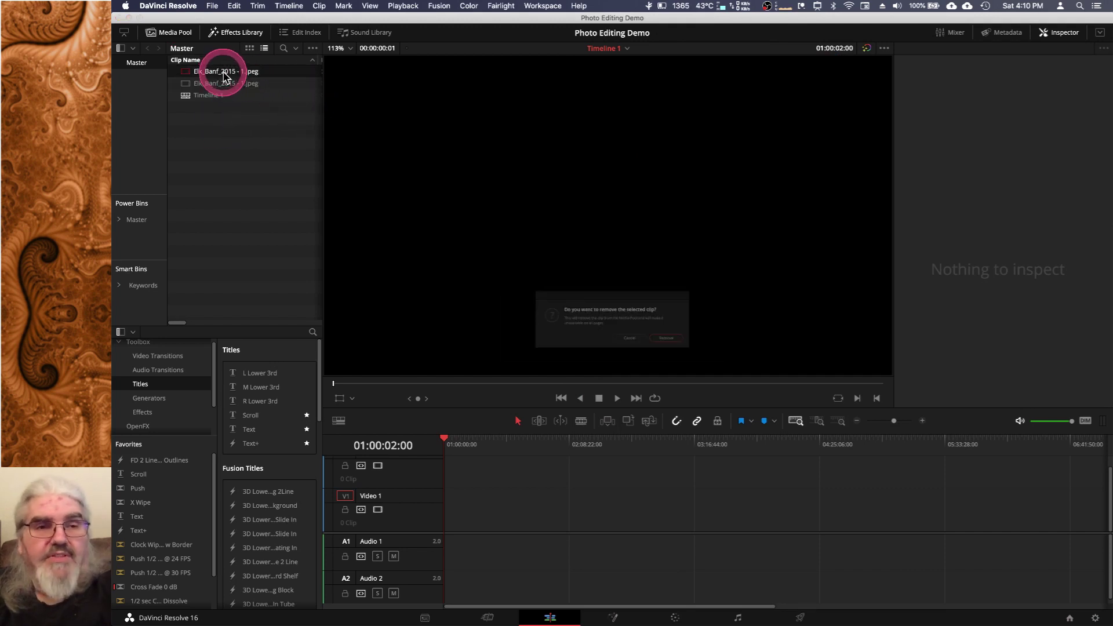
key(Return)
click(228, 86)
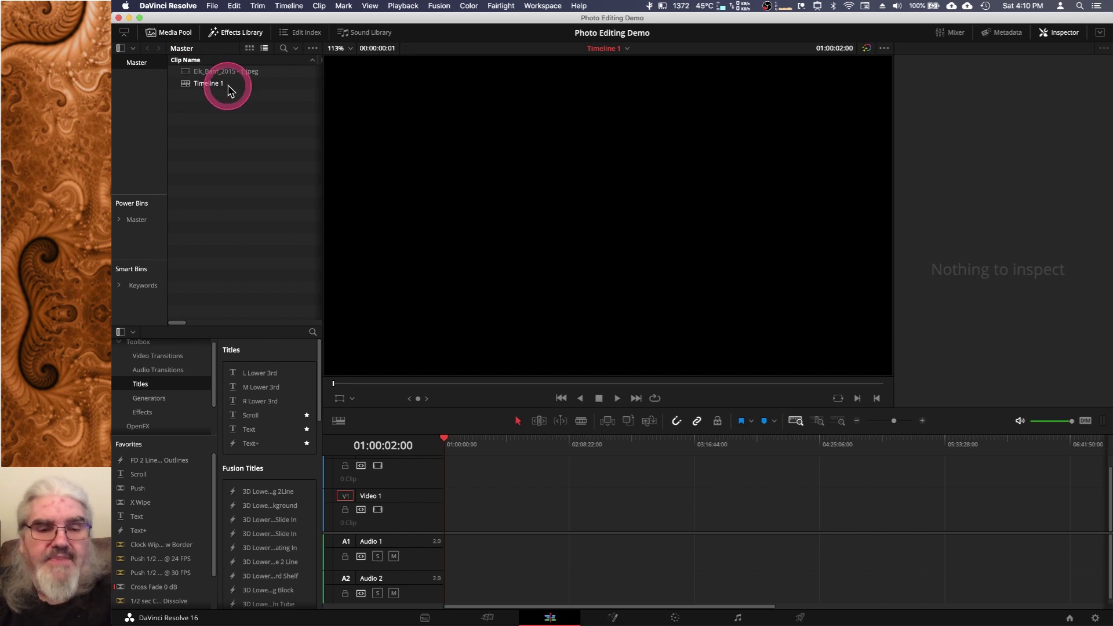
- Import Elk_Banf_2015 - 2.jpeg from the Finder Photos folder into the media pool
key(super+Tab)
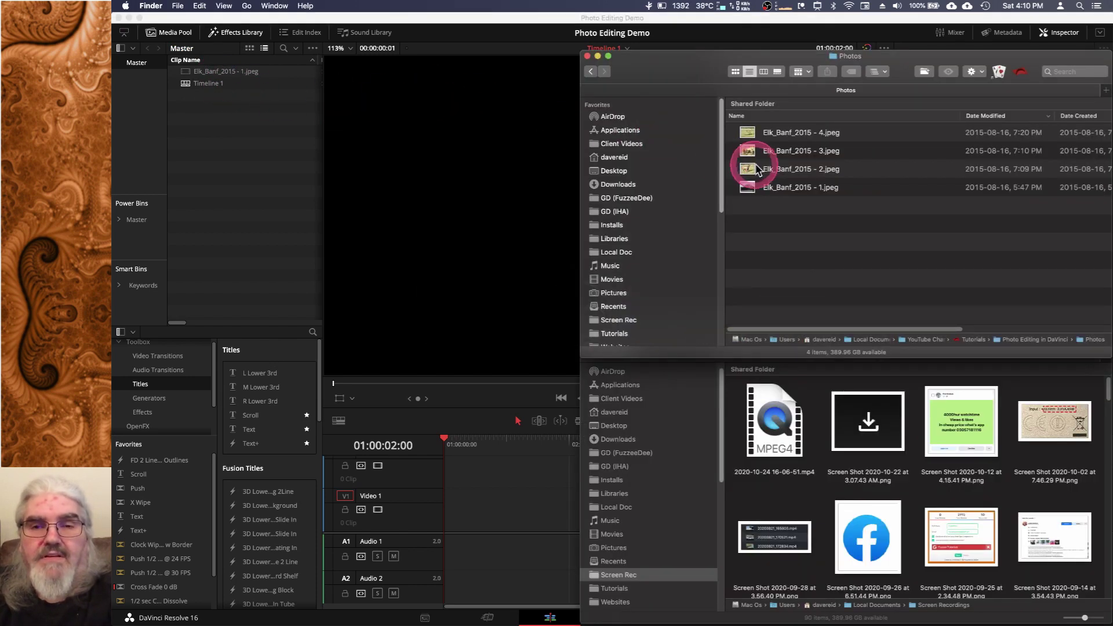
drag(757, 172, 201, 124)
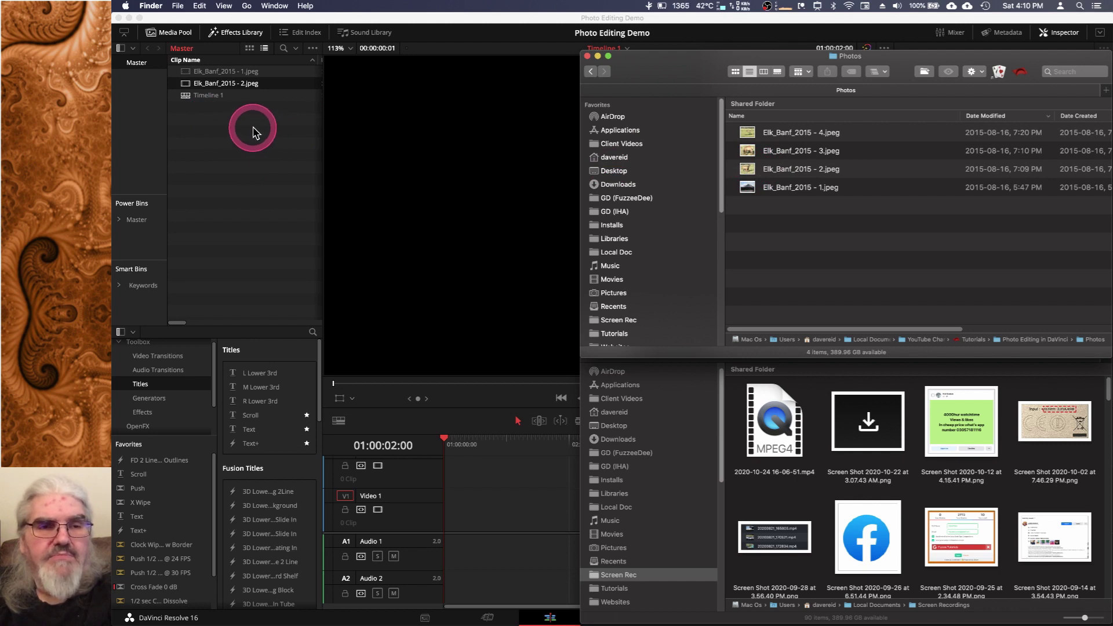
- Add Elk_Banf_2015 - 1.jpeg to the Video 1 track and move it to the very start of the timeline
click(256, 72)
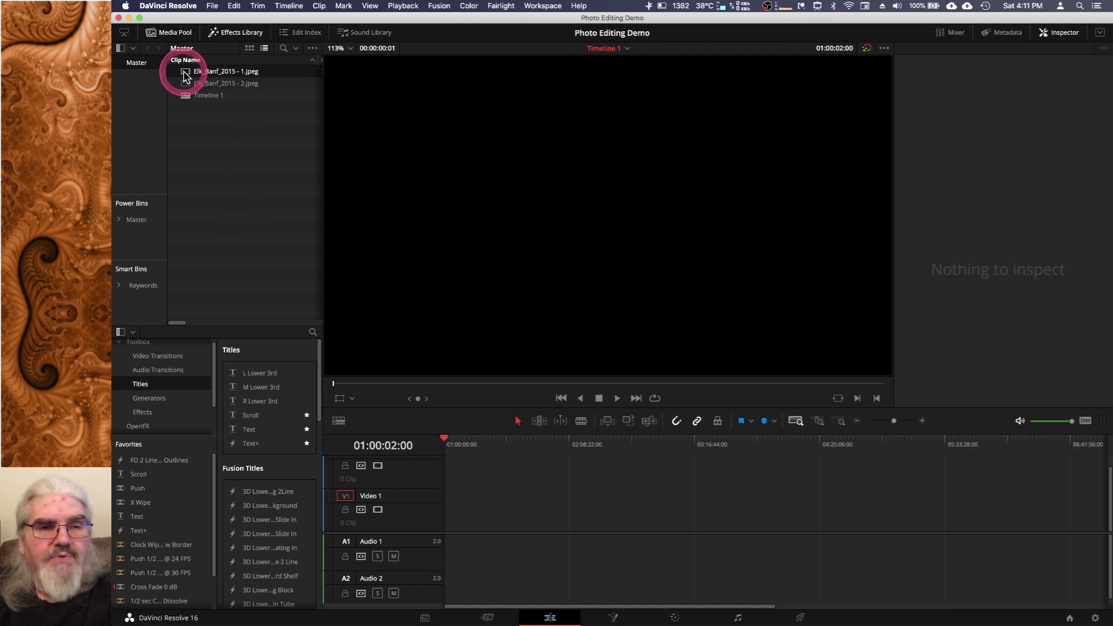
drag(184, 76, 497, 506)
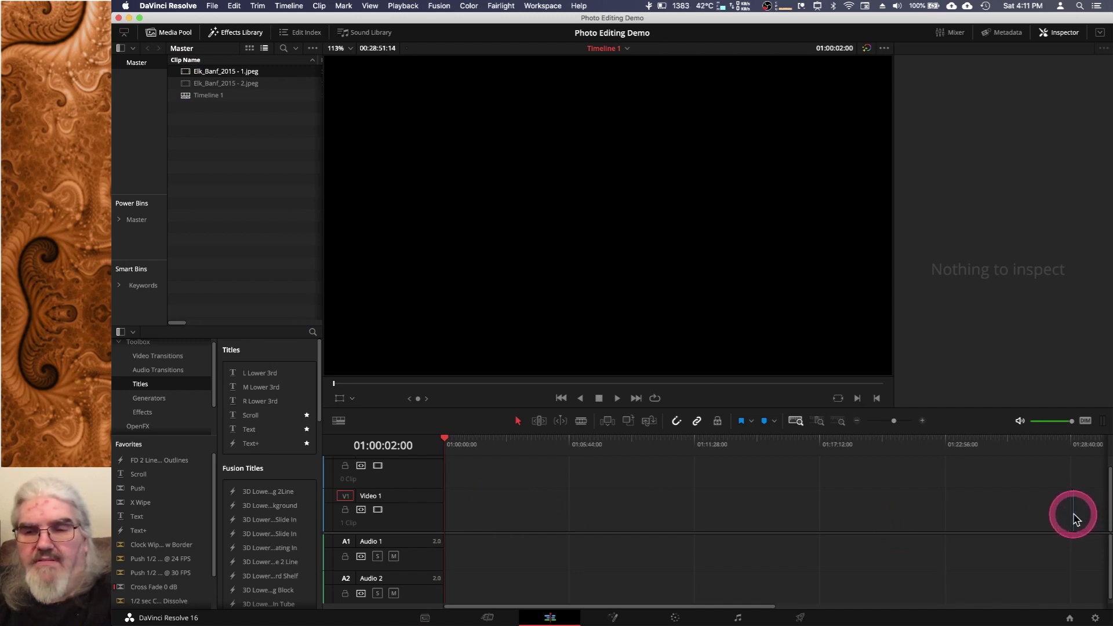
drag(1073, 518, 452, 523)
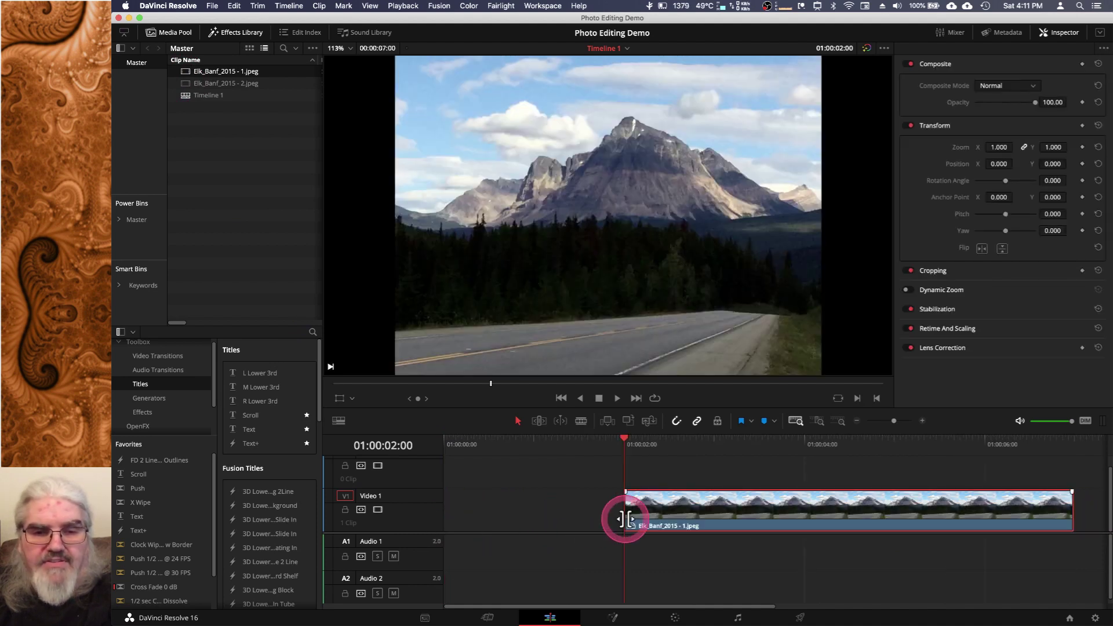
drag(780, 525, 602, 523)
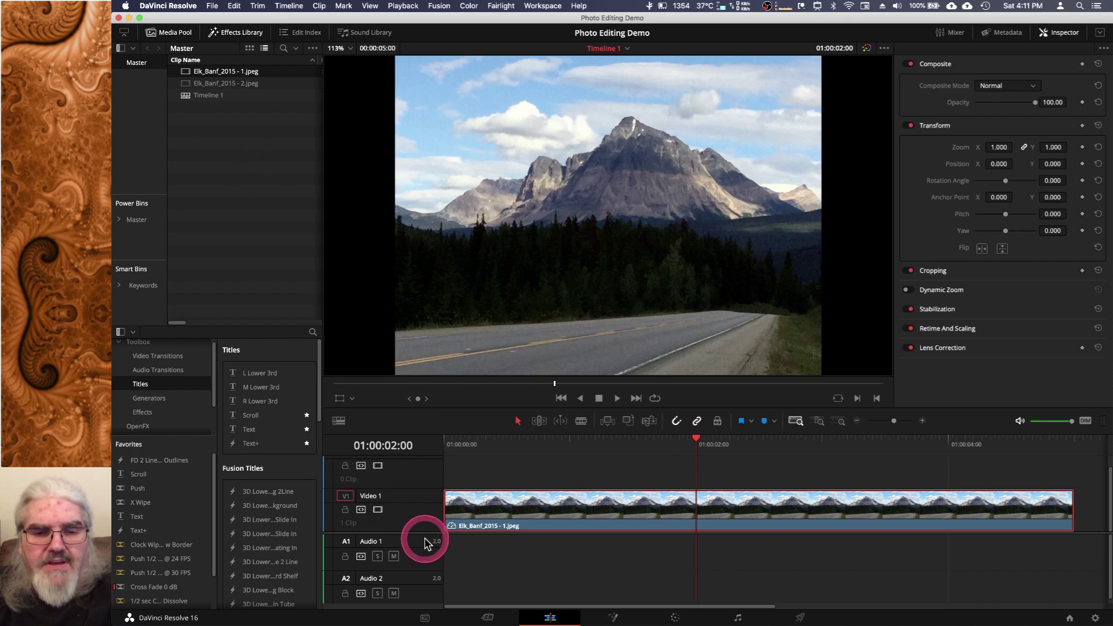
- View the timeline on the Cut page and return to the Edit page
click(489, 617)
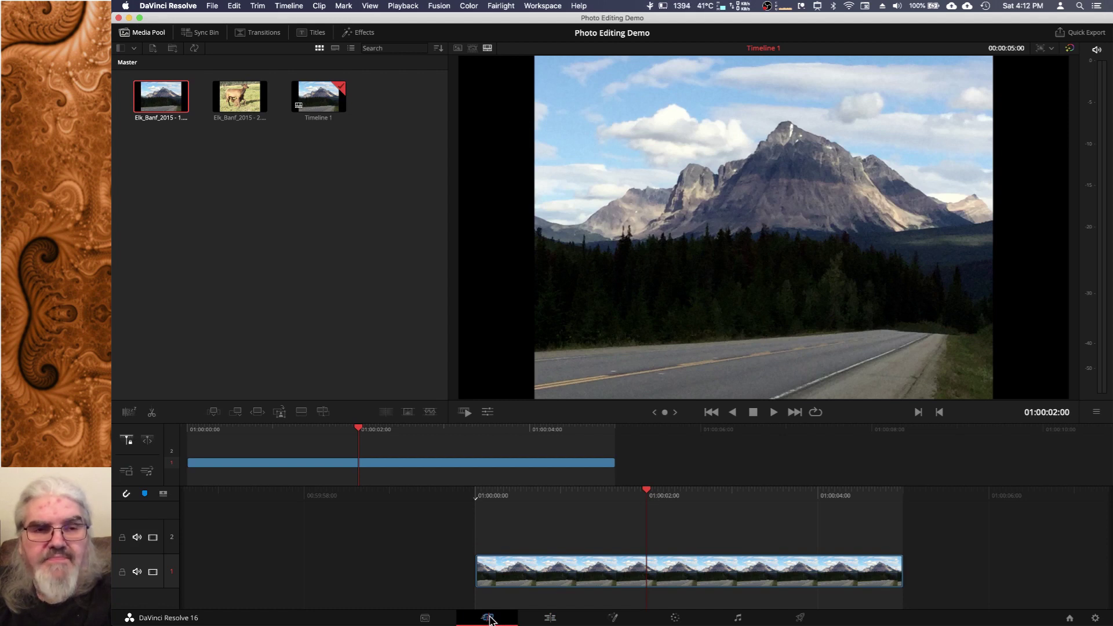
click(550, 618)
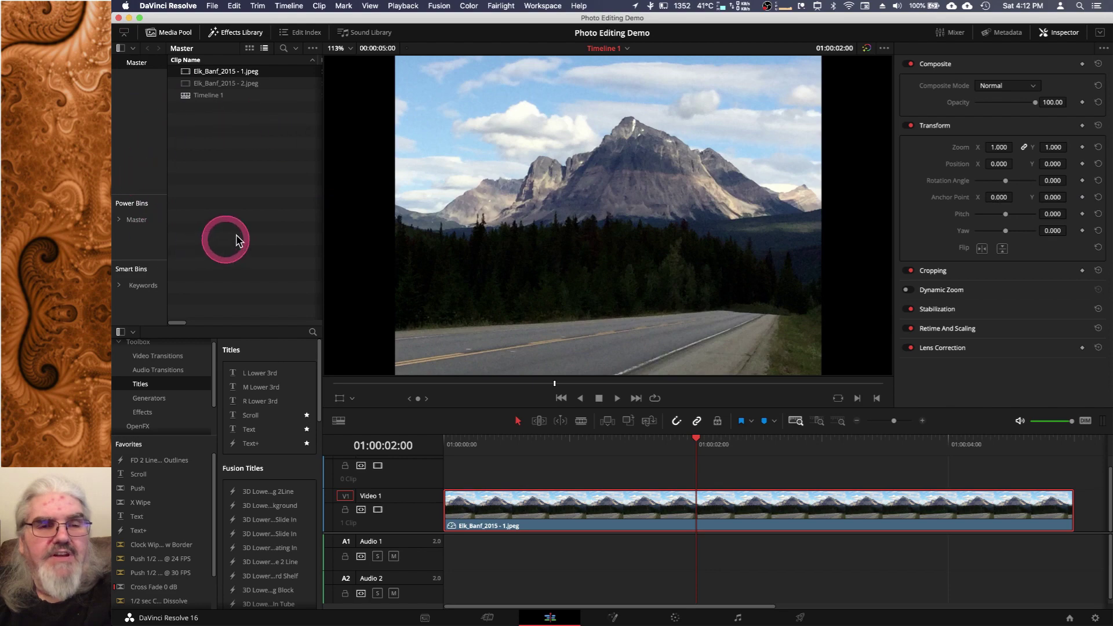
- Show the Media Pool at full height without the Effects Library, and hide its bin list
click(177, 36)
click(179, 35)
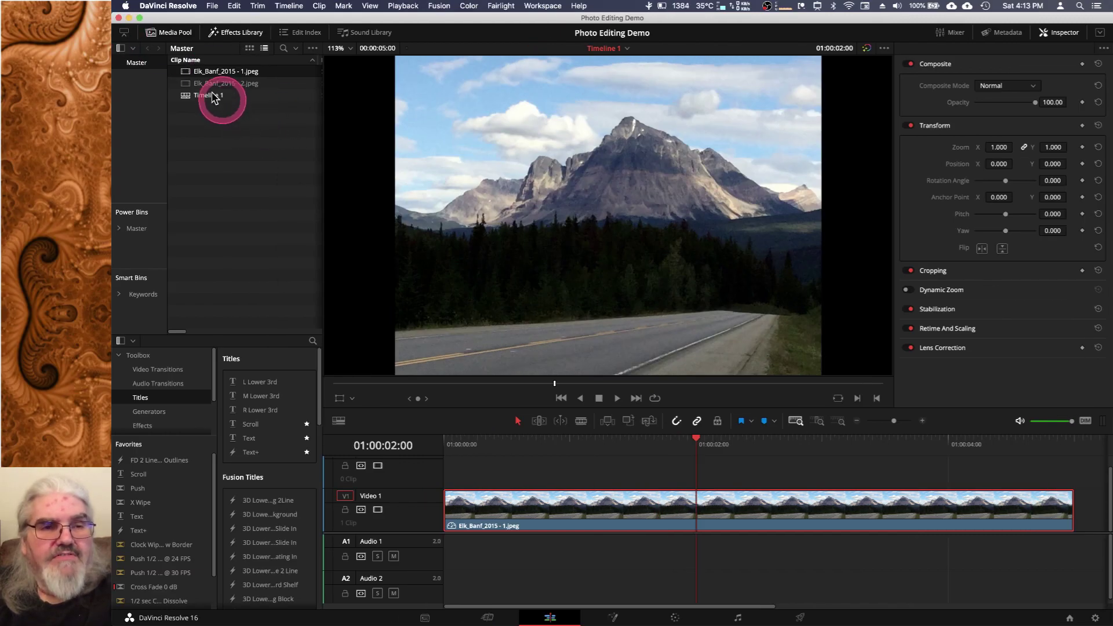
click(123, 34)
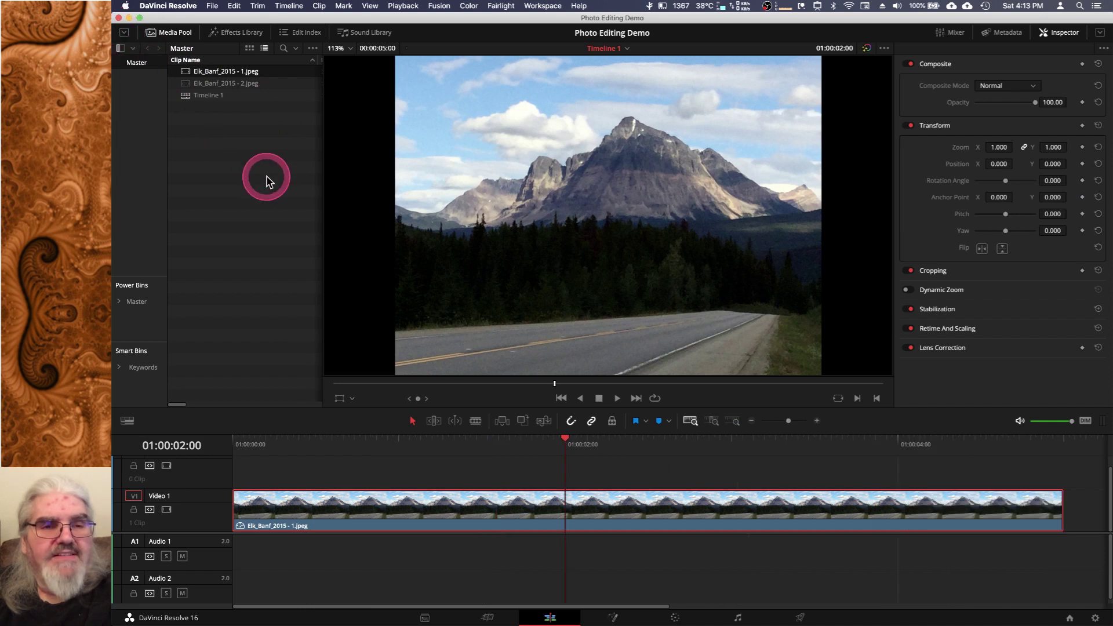
click(175, 33)
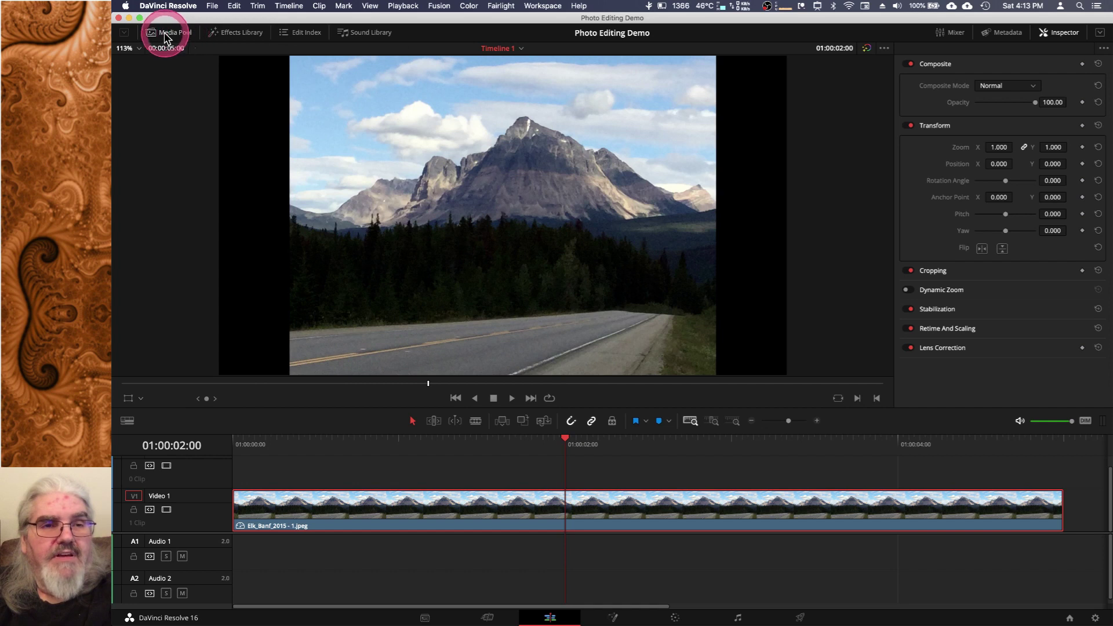
click(169, 34)
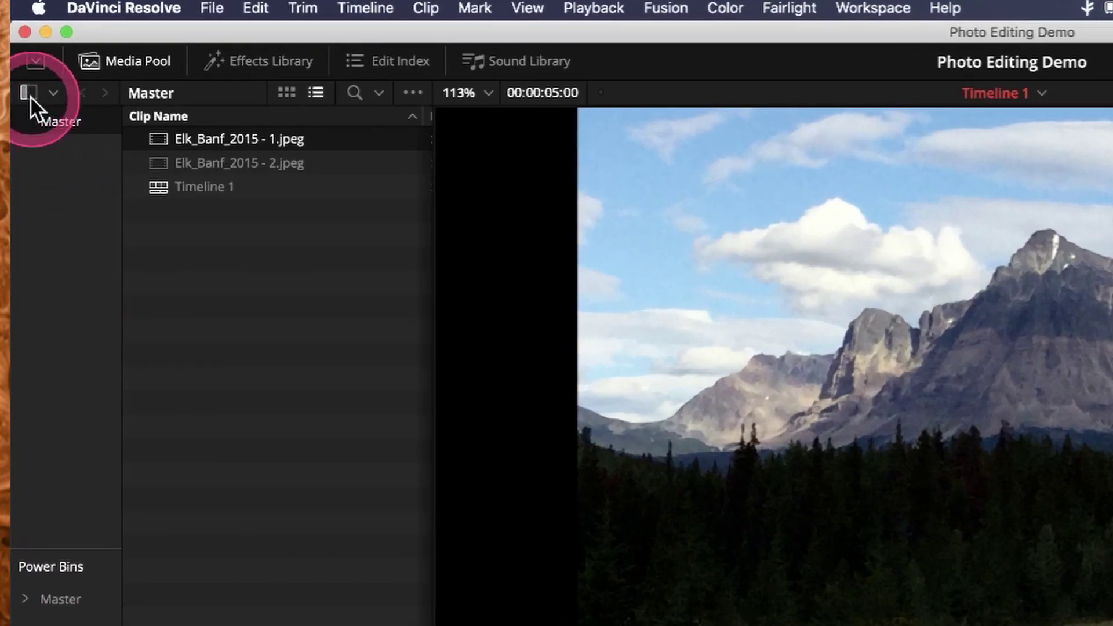
click(24, 91)
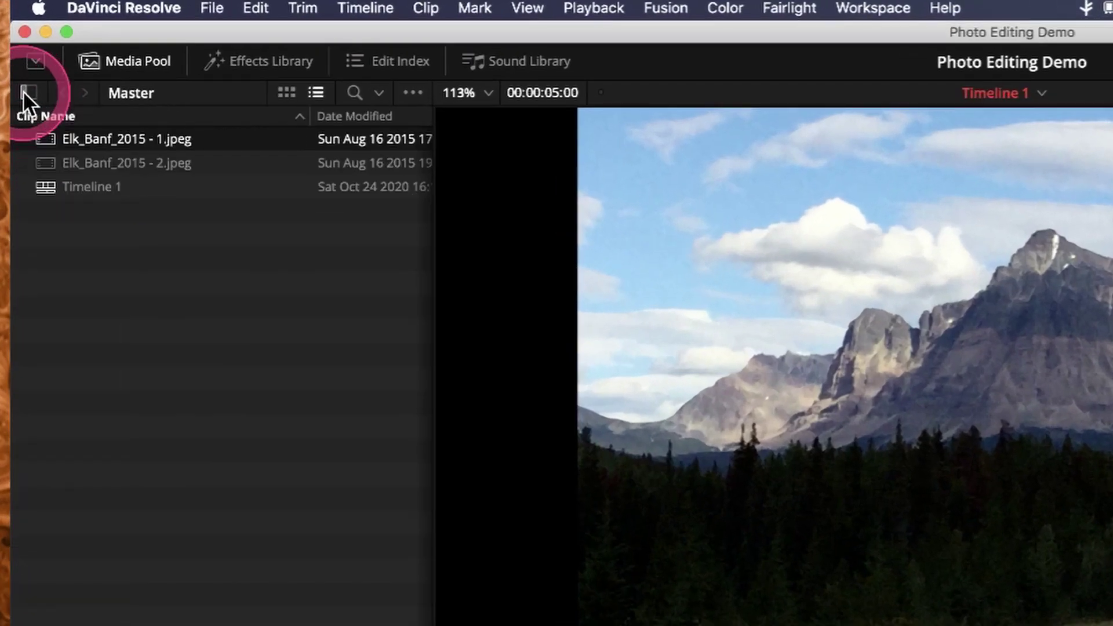
- Show the bin list in the Media Pool at full height and display the Effects Library beneath it
click(24, 91)
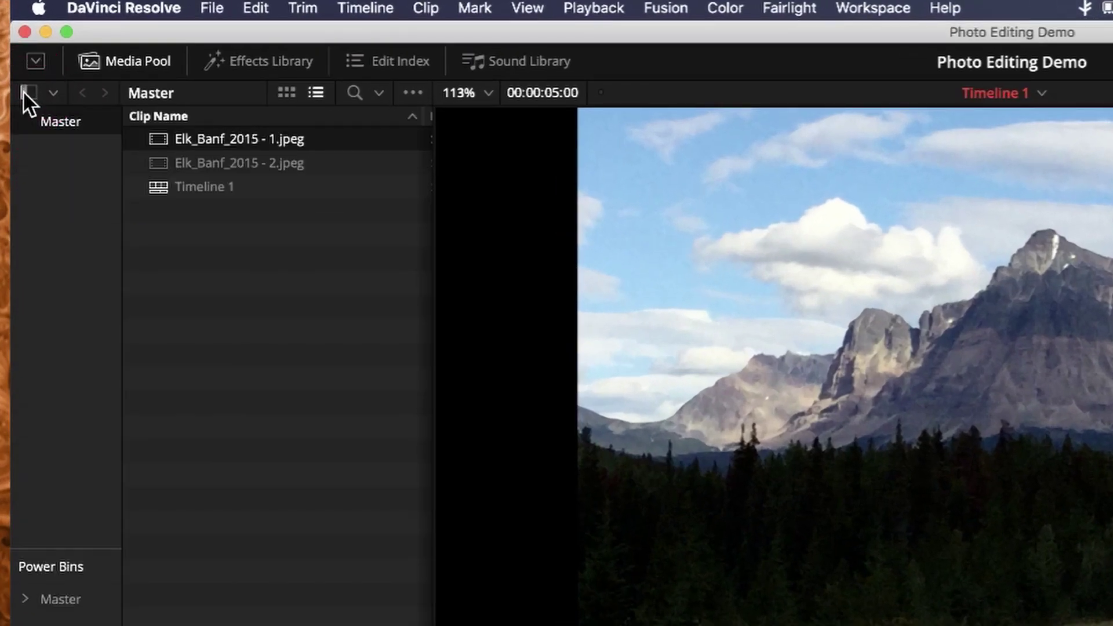
click(238, 315)
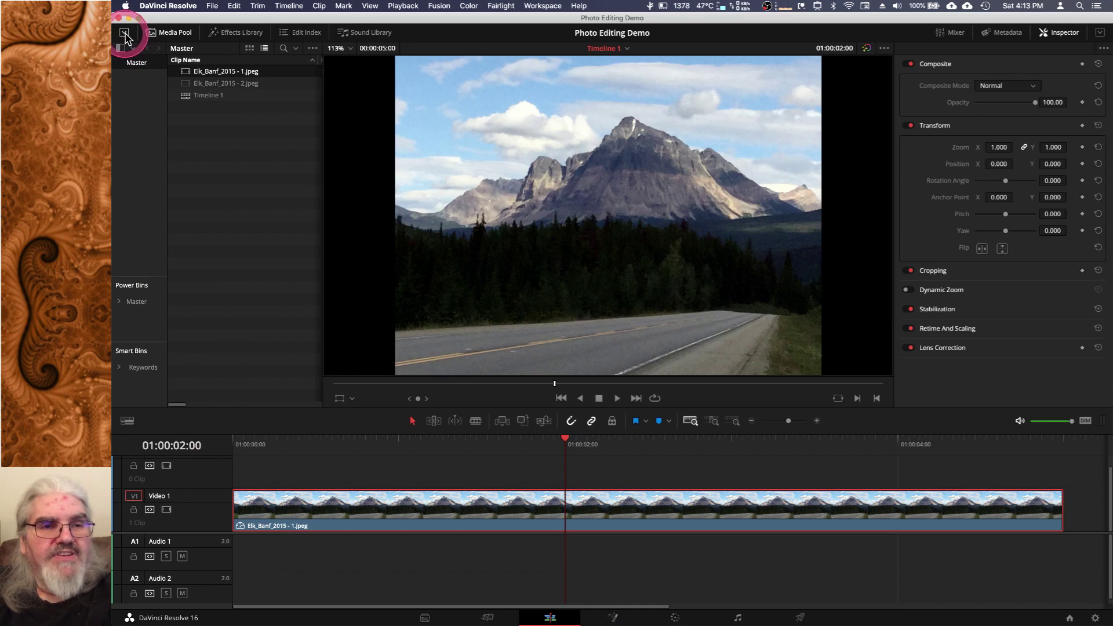
click(125, 35)
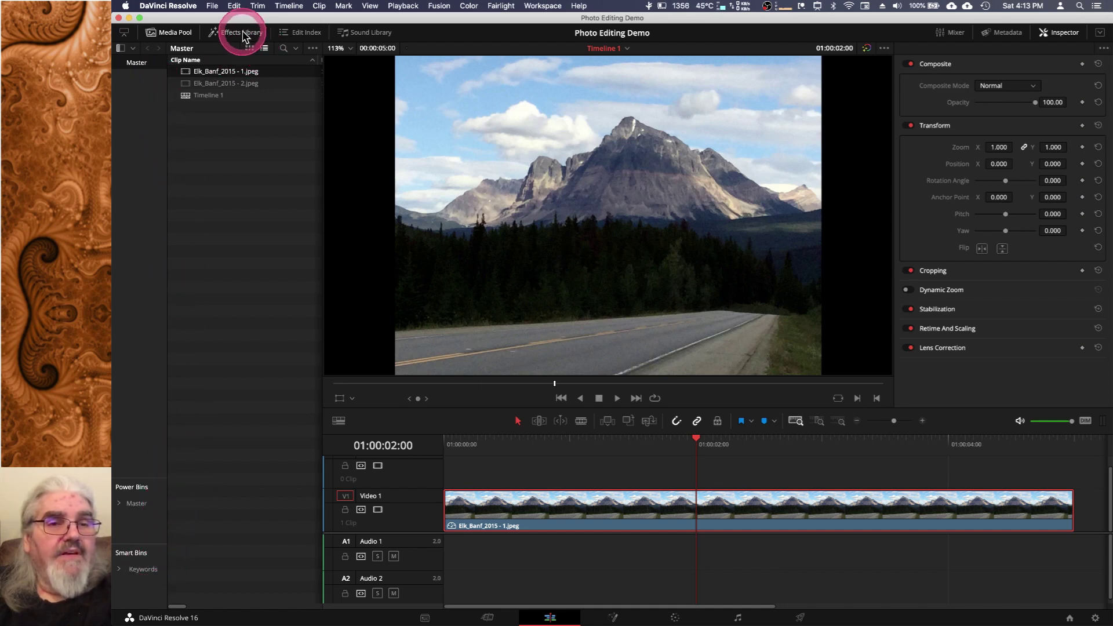
click(244, 34)
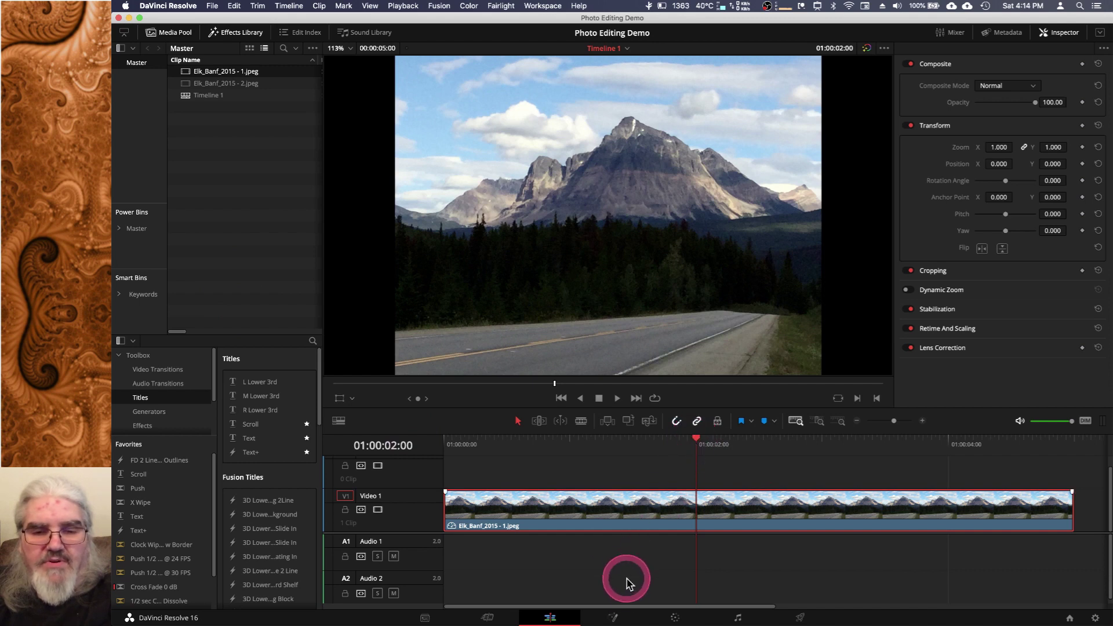
- Switch to the Color page for grading the mountain photo on the timeline
click(676, 618)
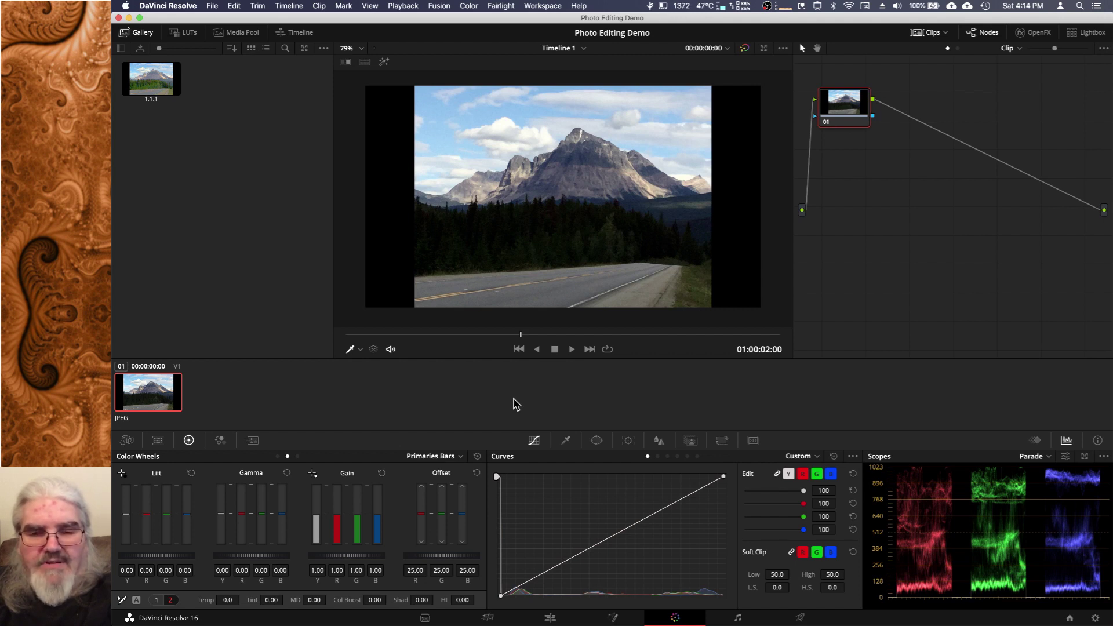
click(387, 393)
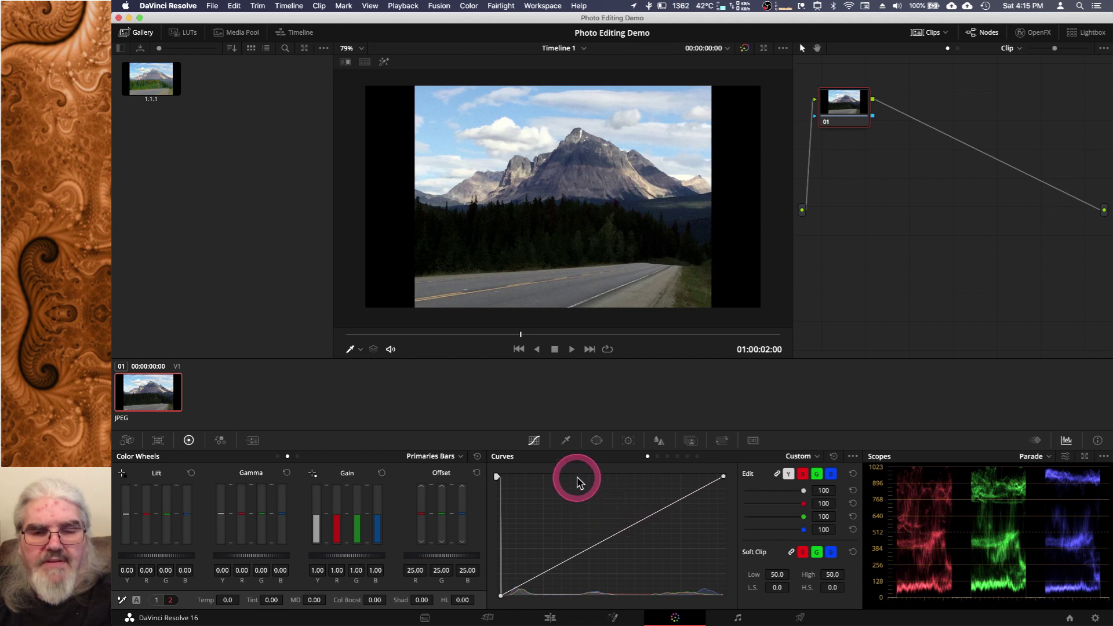
- Look through the curve modes, including Hue Vs Hue, Hue Vs Lum and Sat Vs Sat, finishing on Hue Vs Sat
click(658, 457)
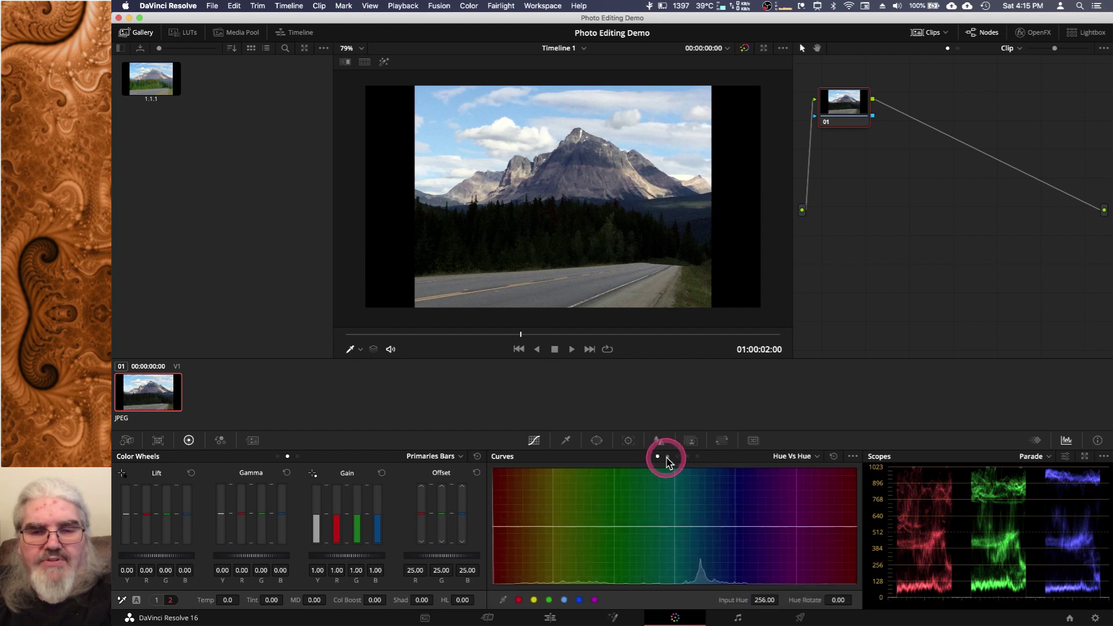
click(667, 457)
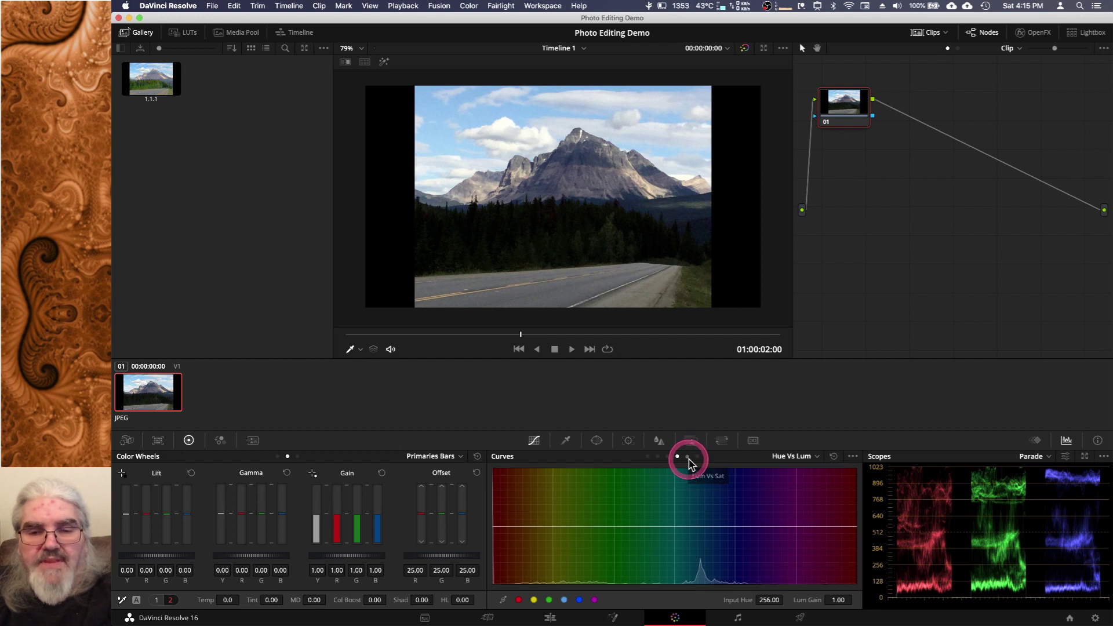
click(688, 458)
click(698, 457)
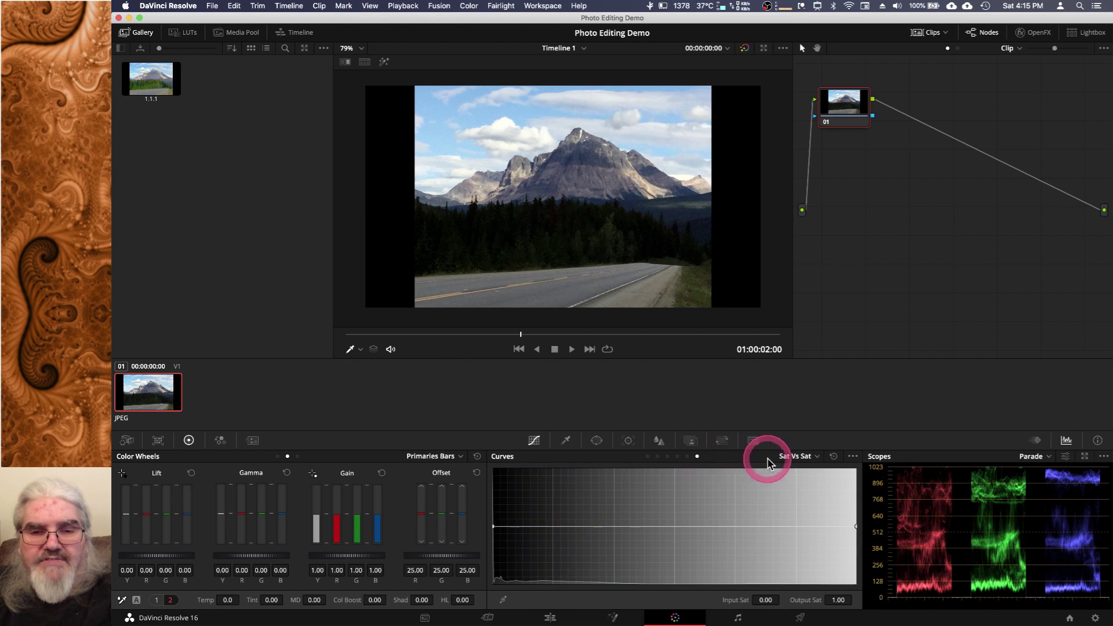
click(649, 457)
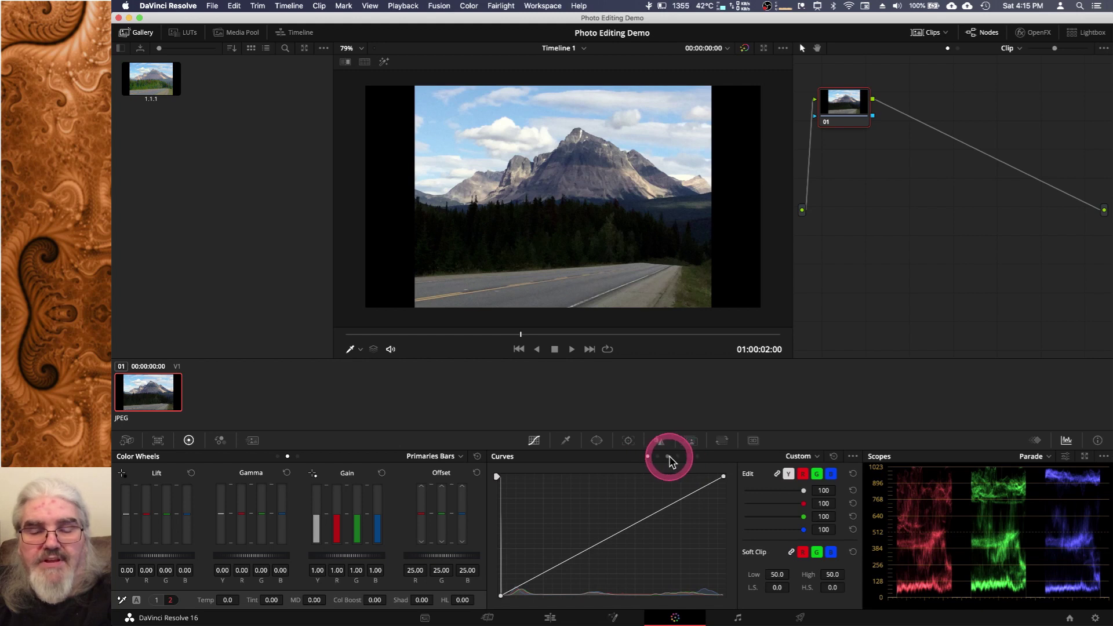
click(668, 457)
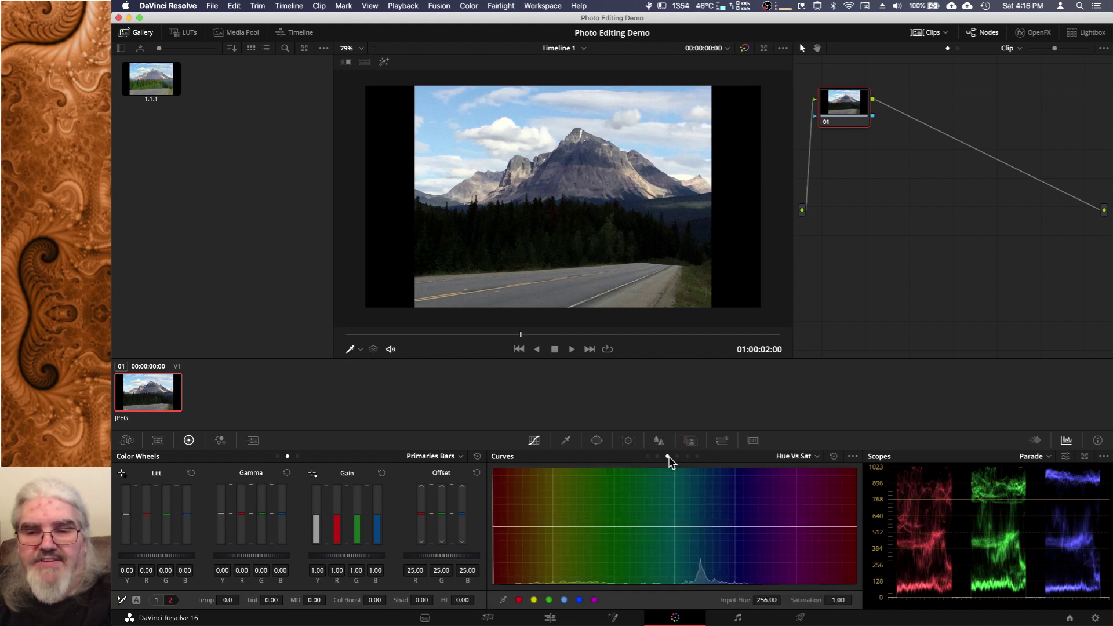
click(667, 457)
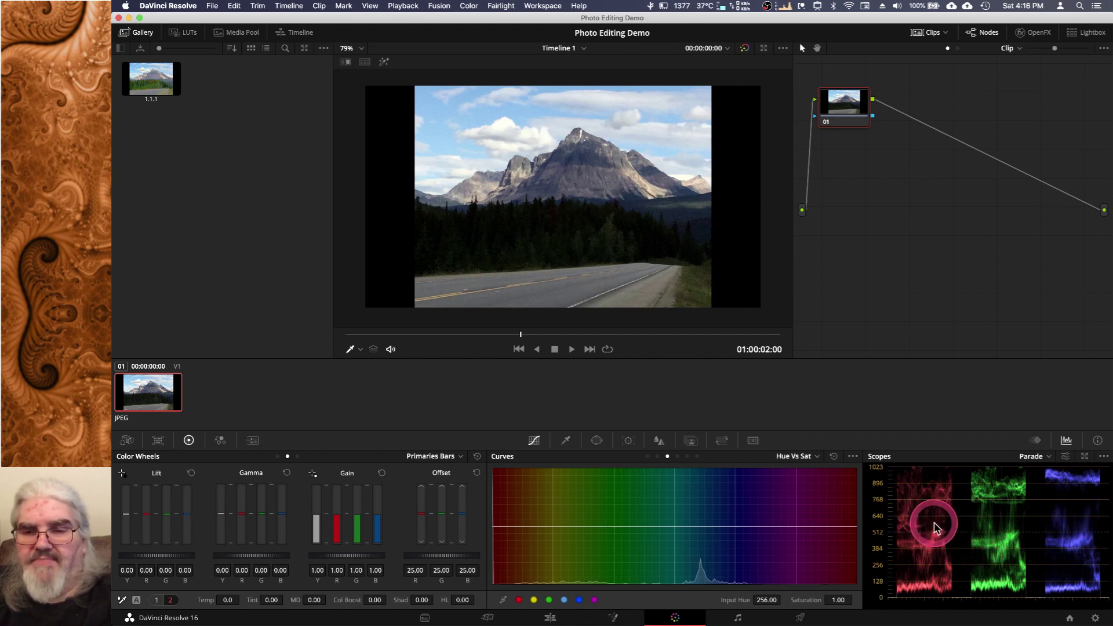
- Switch the scope to Waveform and enable its Colorize option
click(1050, 458)
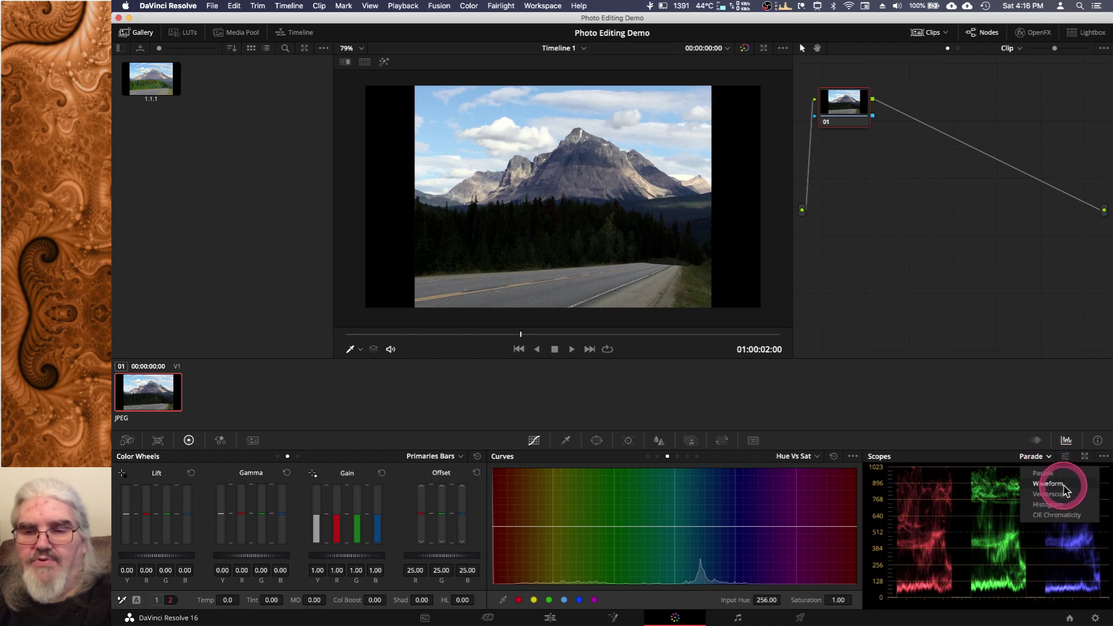
click(1048, 483)
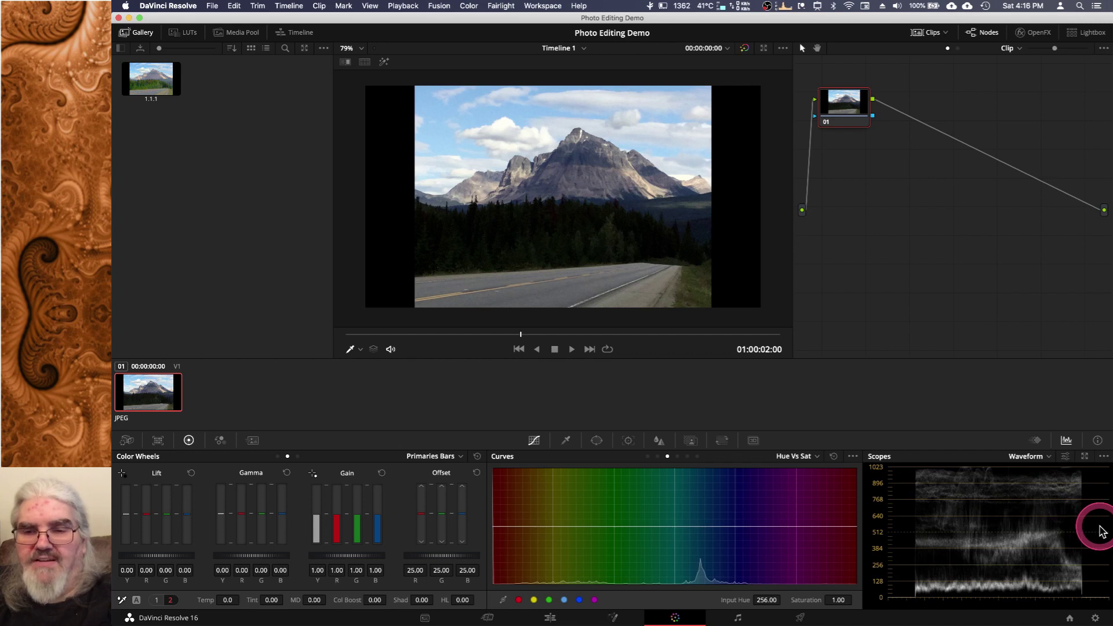
click(1065, 457)
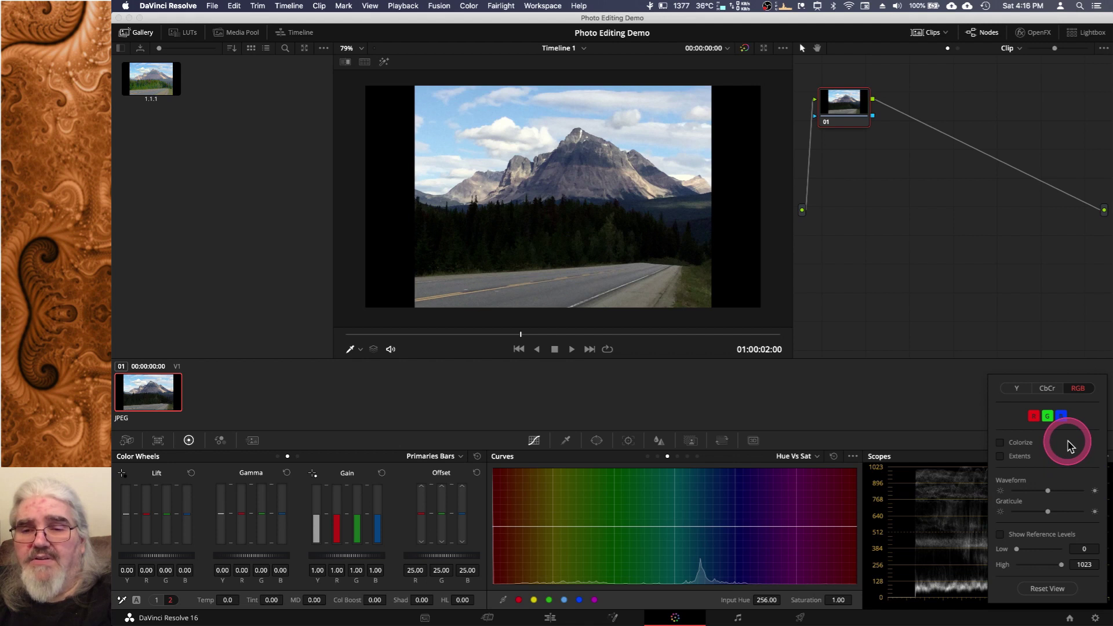
click(1001, 444)
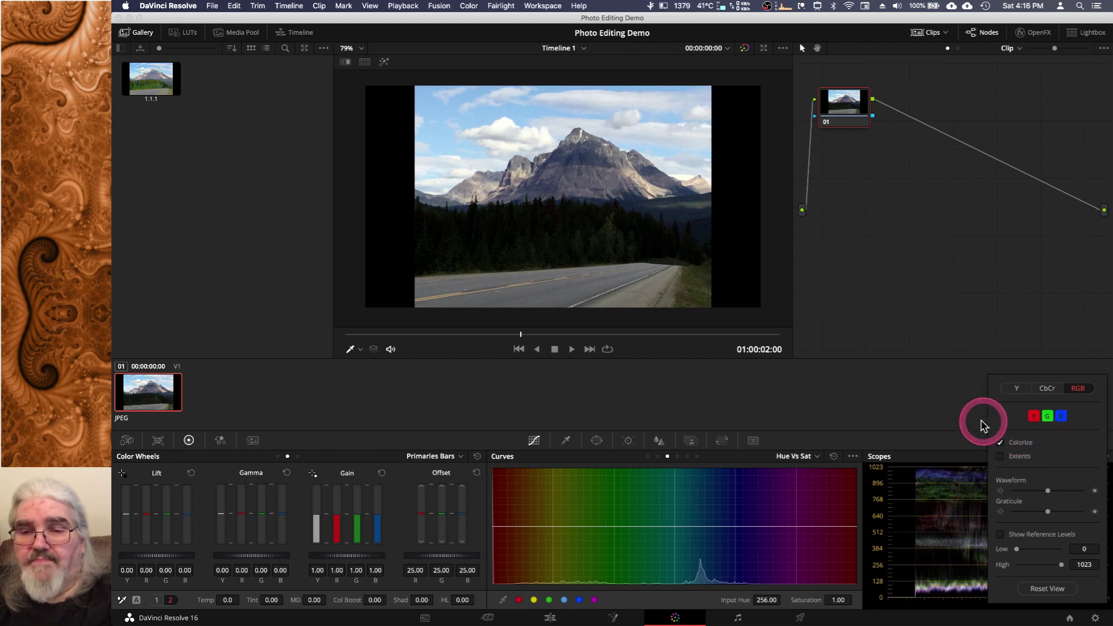
click(949, 408)
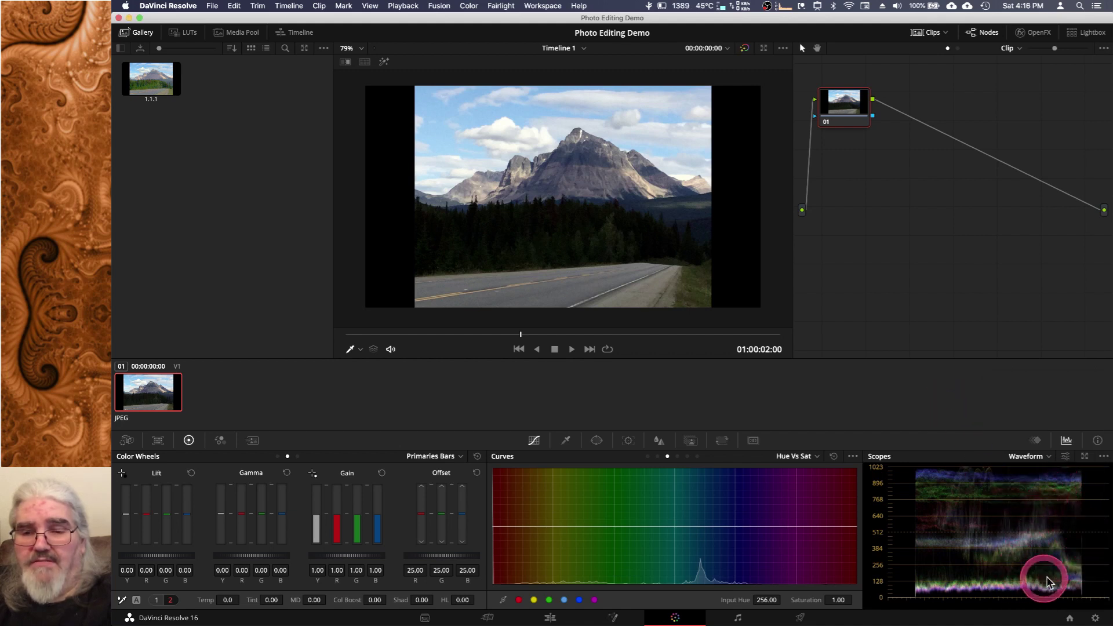
- View the photo in the Vectorscope, Histogram and CIE Chromaticity scopes, and return the scope to Parade
click(1050, 457)
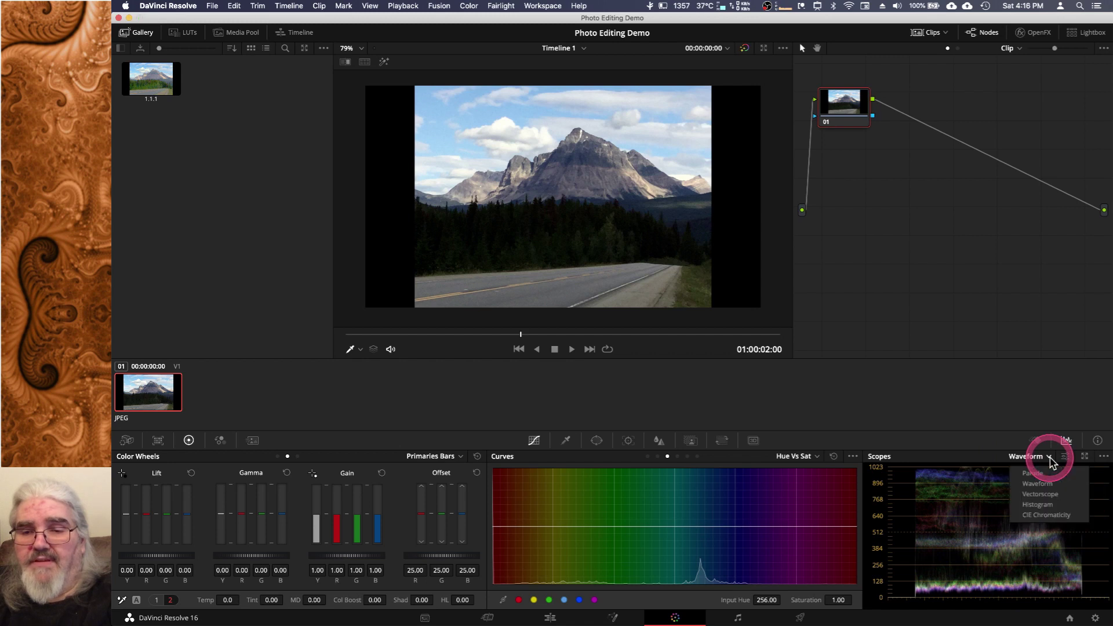
click(1063, 494)
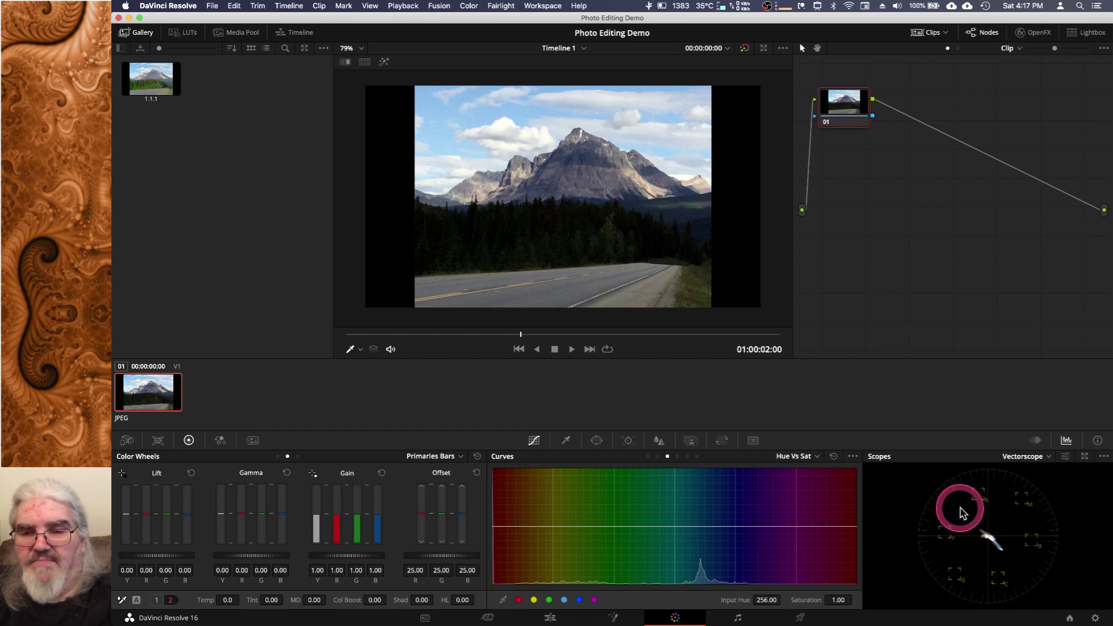
click(1049, 456)
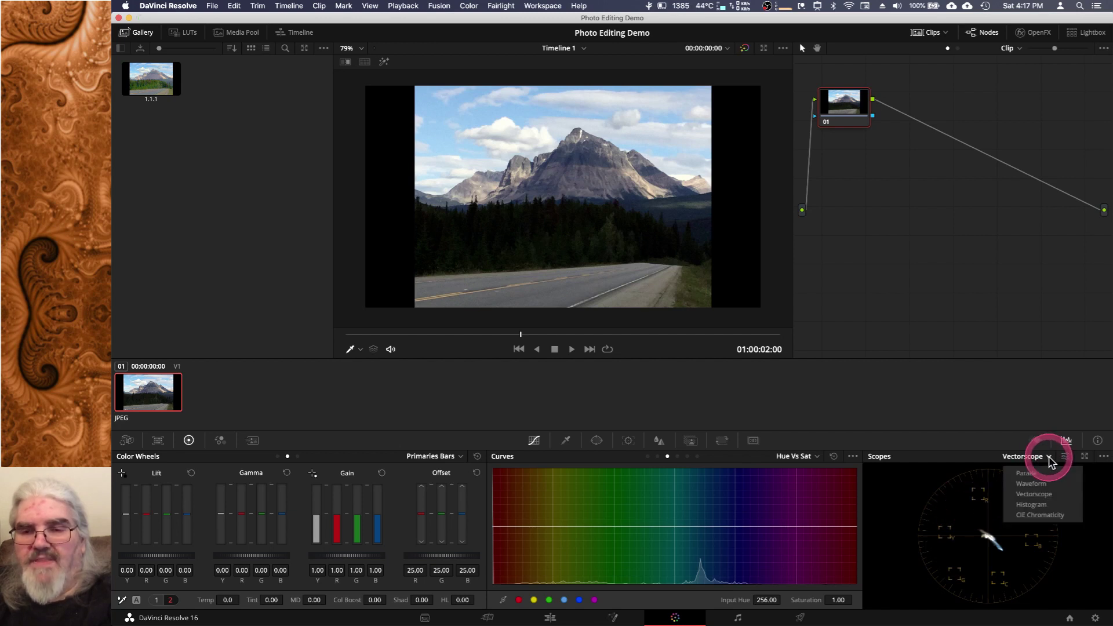
click(1031, 504)
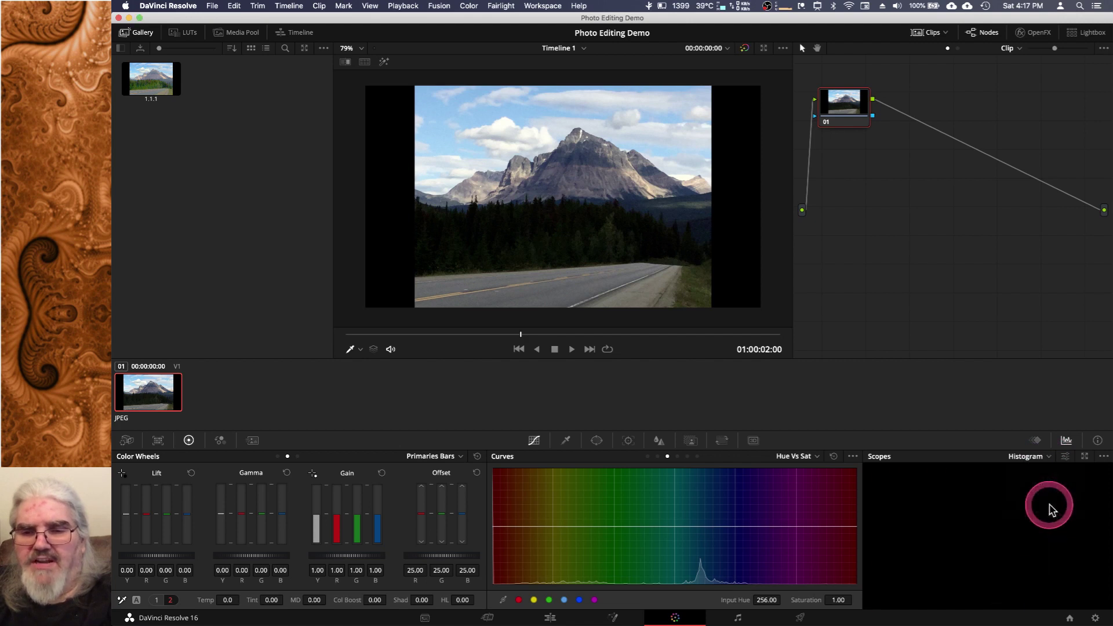
click(1048, 458)
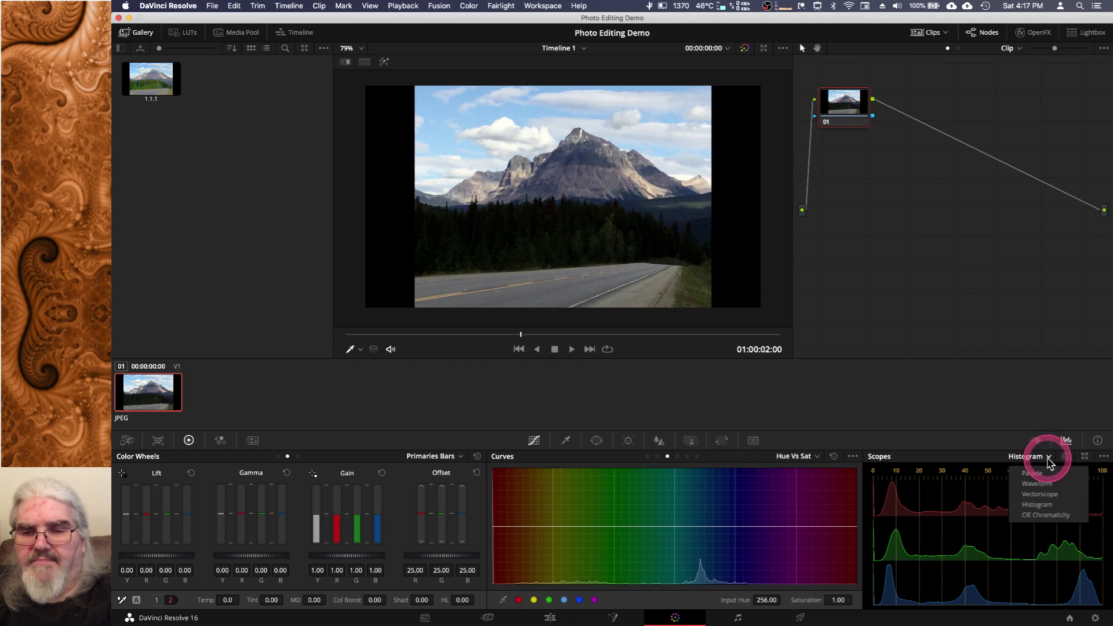
click(1055, 515)
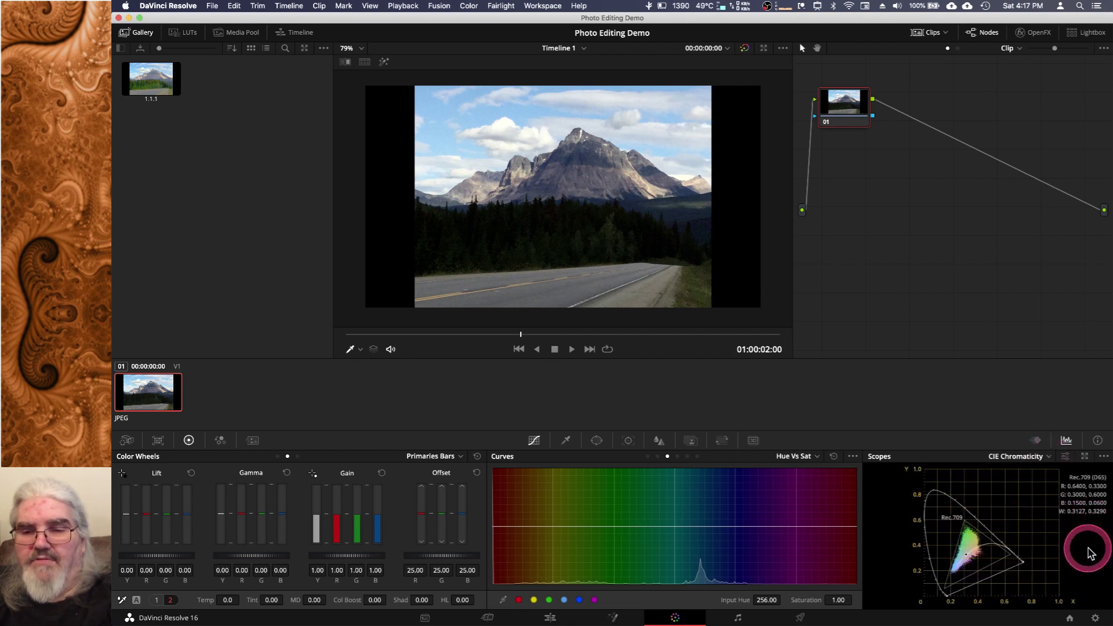
click(1048, 458)
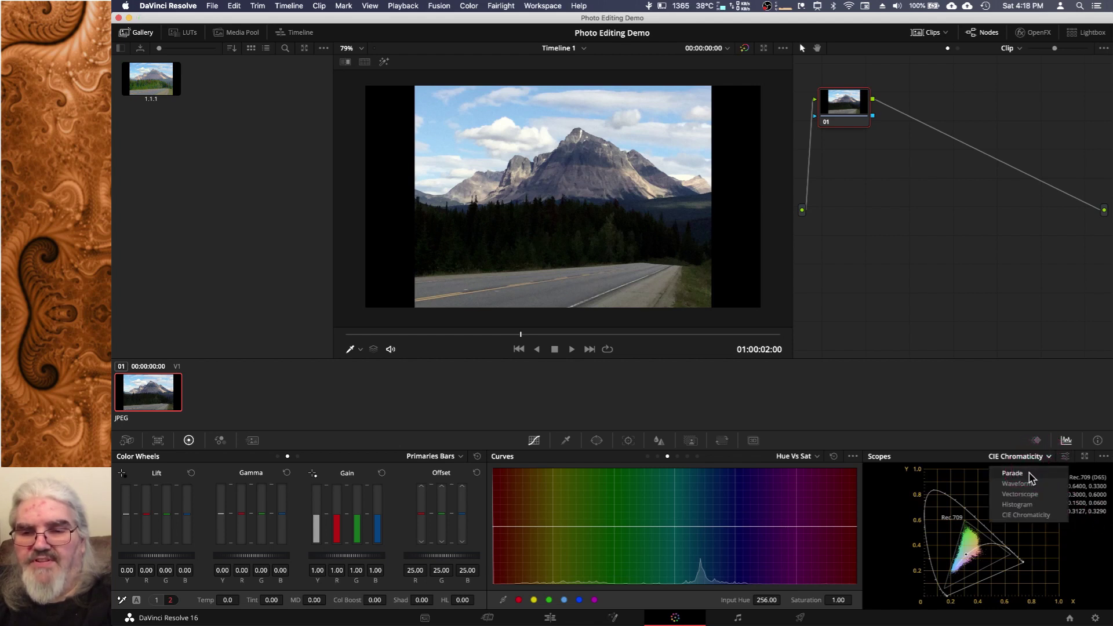
click(1029, 476)
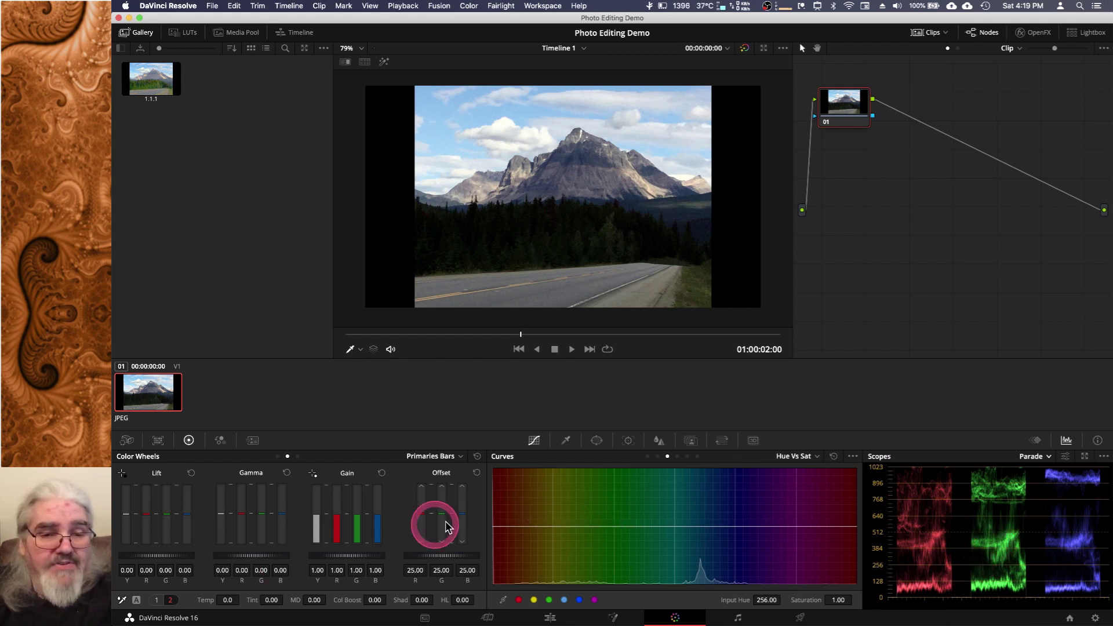
- Return the curves to Custom and examine both pages of Primaries Bars adjustments, finishing on page 1
click(647, 456)
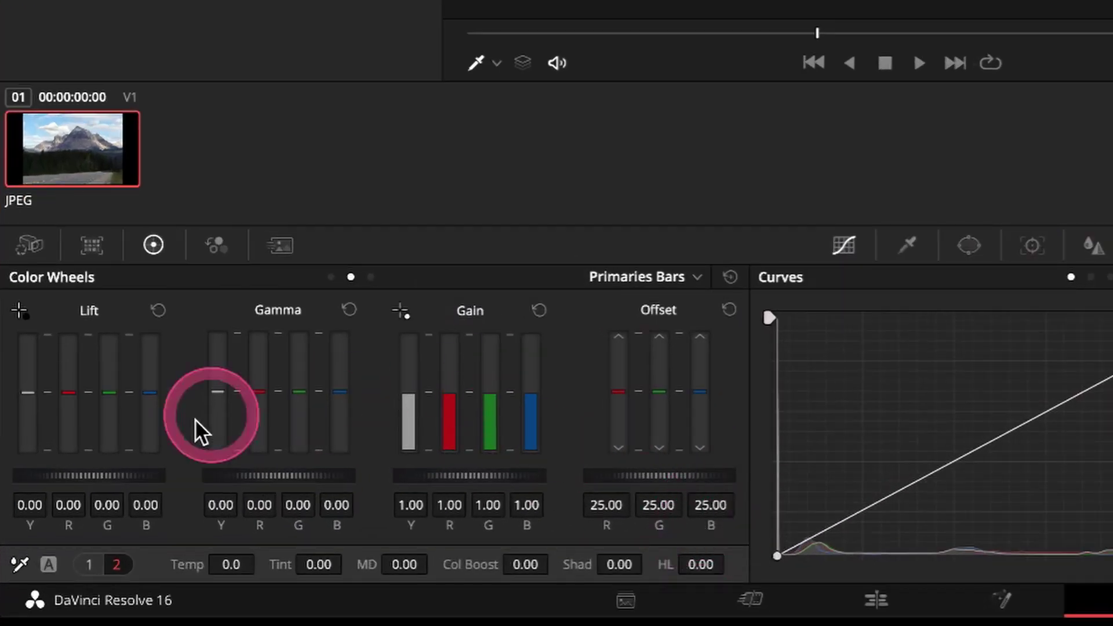
click(88, 563)
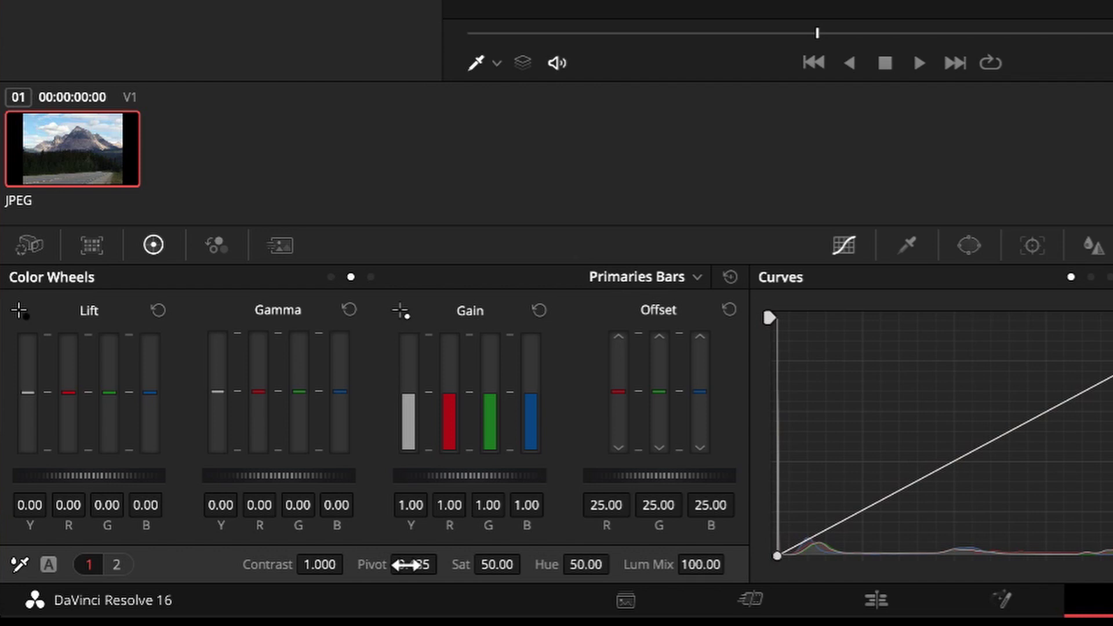
click(407, 566)
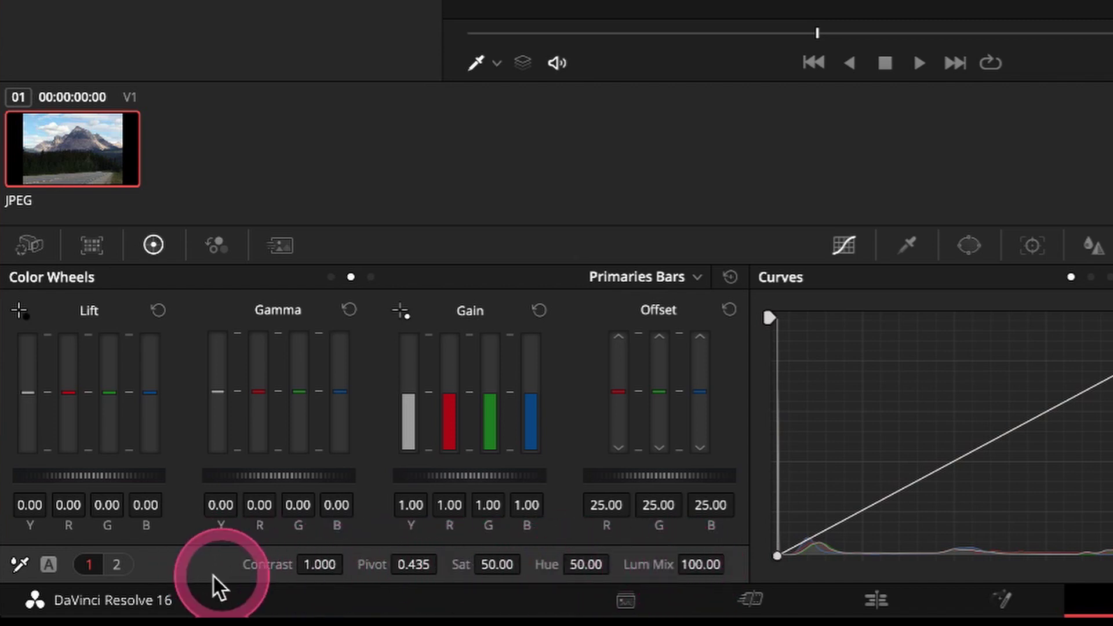
click(116, 570)
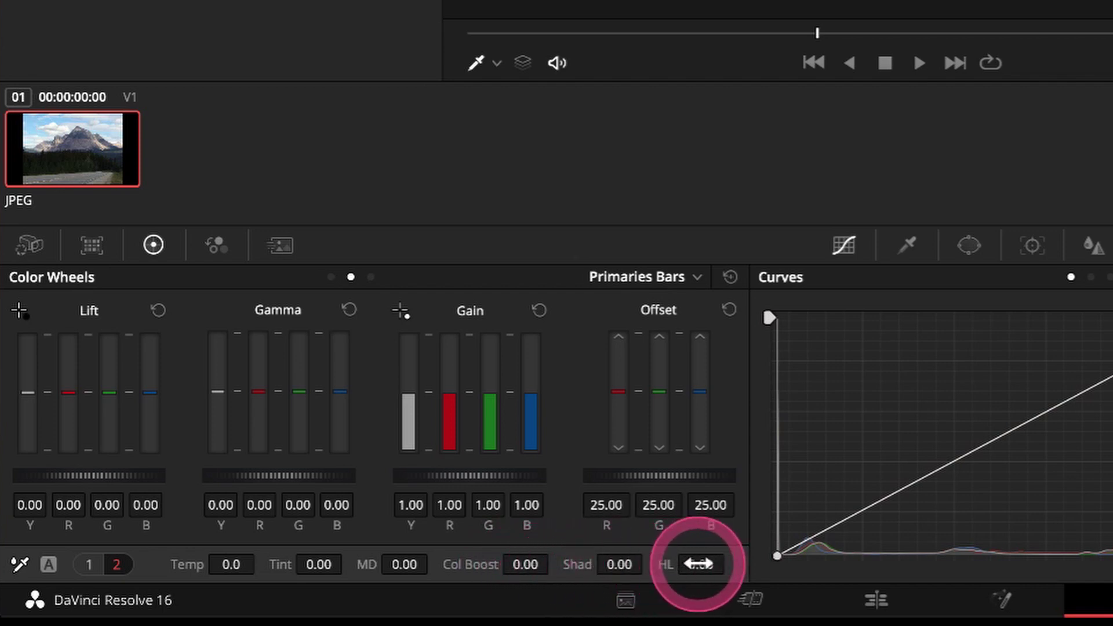
click(90, 565)
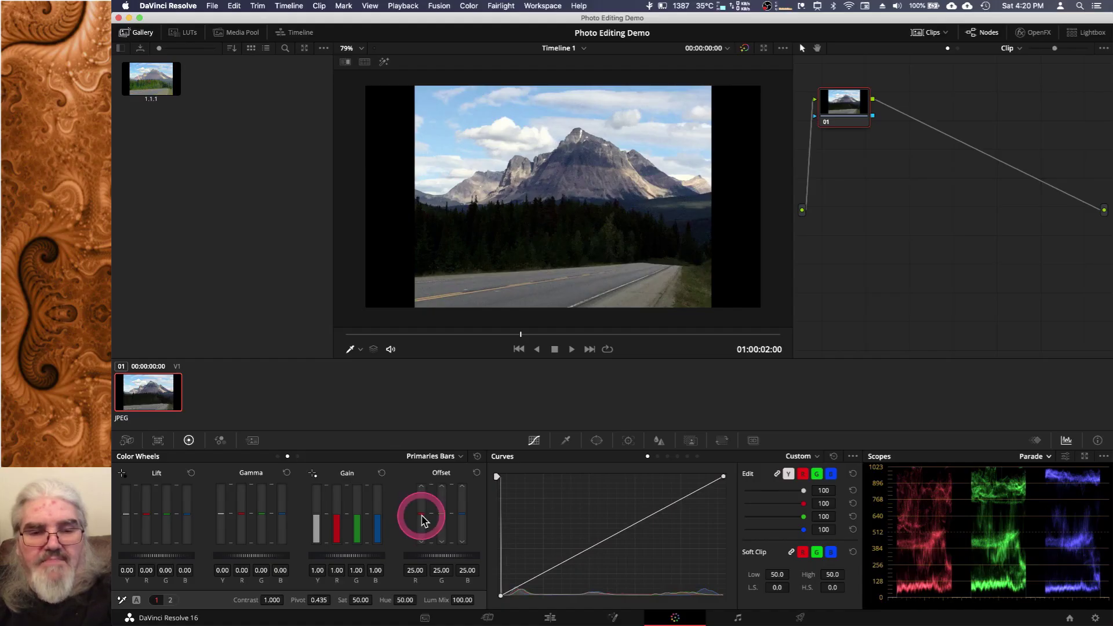
- Try red Offset values of 6.80, 4.00 and 22.20, and reset the red Offset to its default
drag(422, 515, 420, 560)
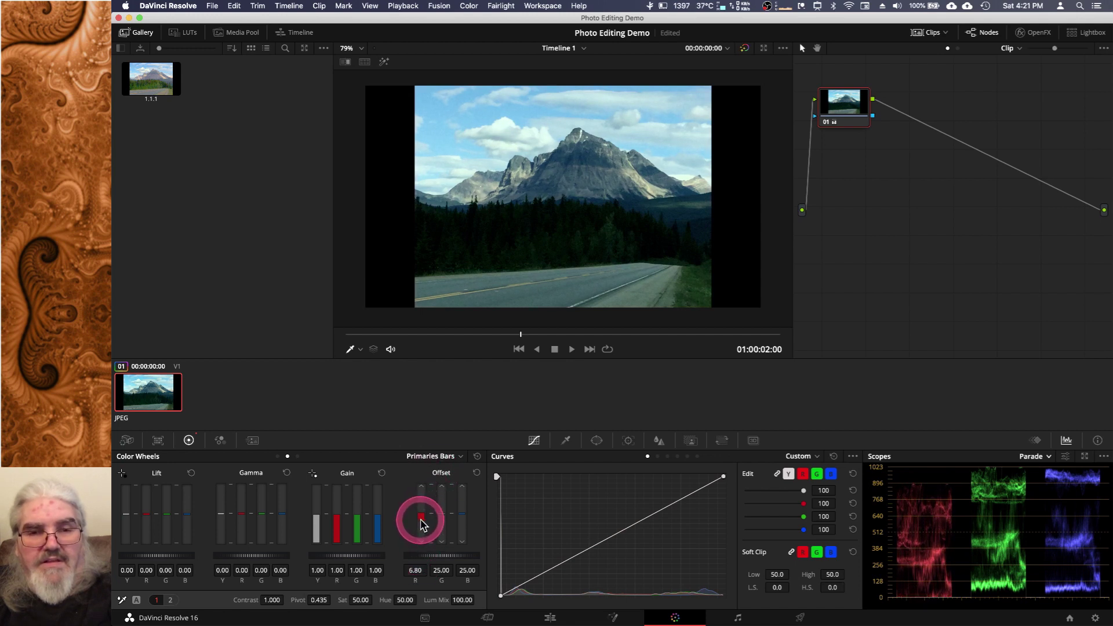
mouse_move(420, 520)
mouse_down()
mouse_move(420, 545)
mouse_move(421, 532)
mouse_up()
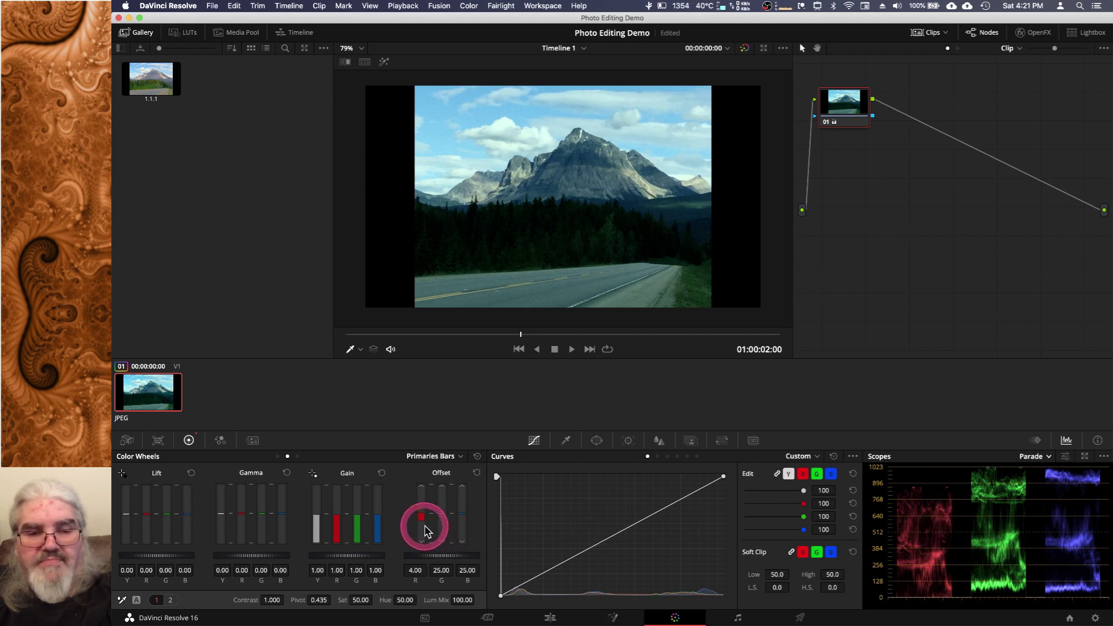
drag(421, 526, 423, 501)
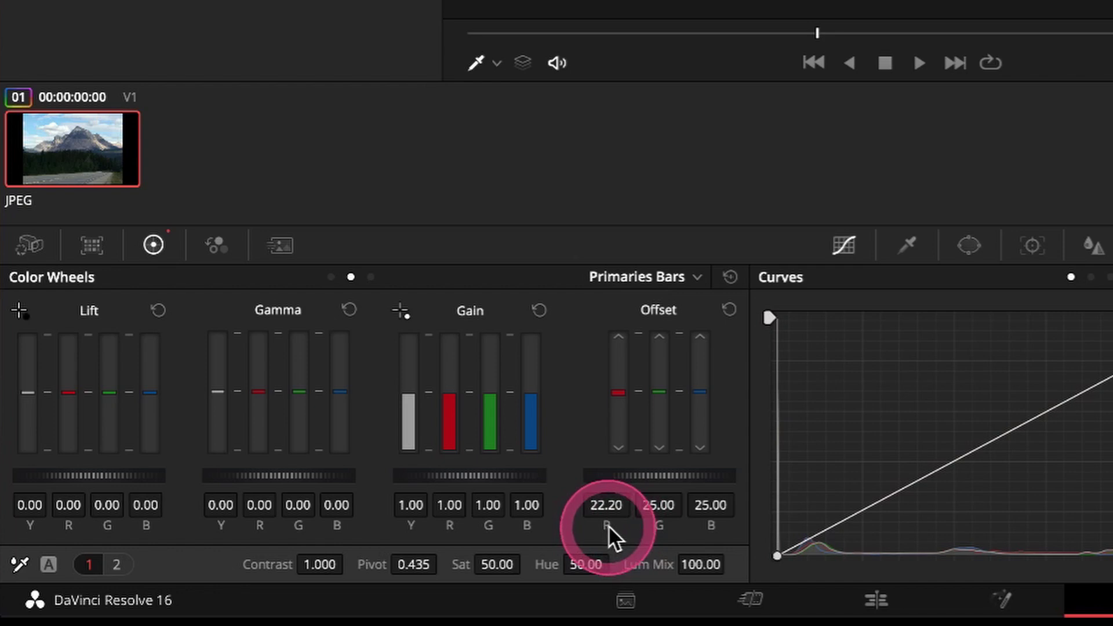
double_click(608, 525)
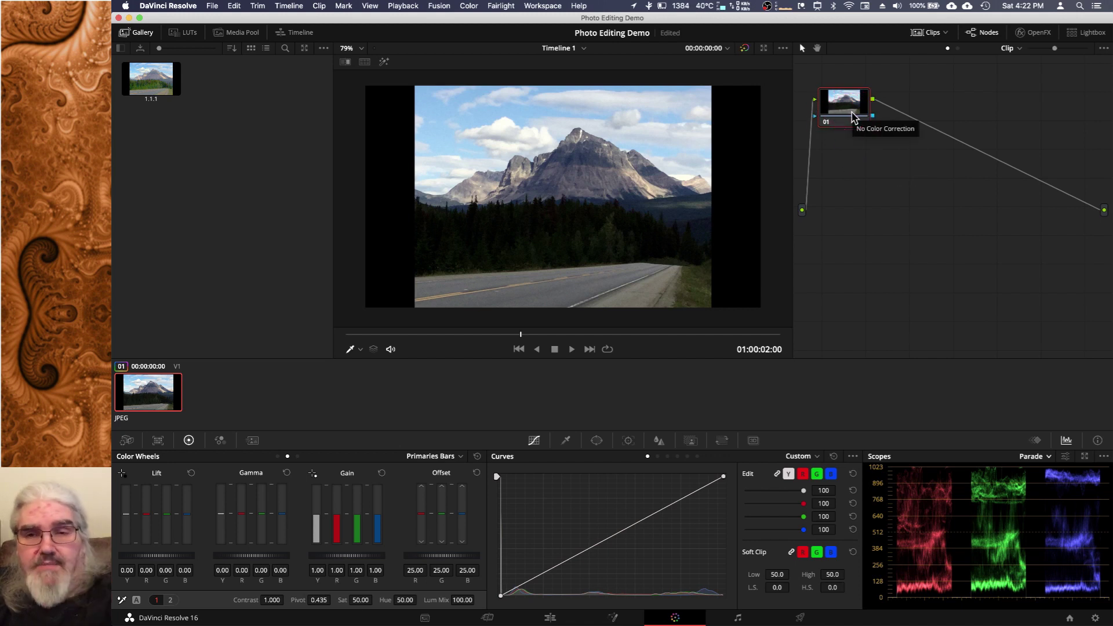
right_click(898, 125)
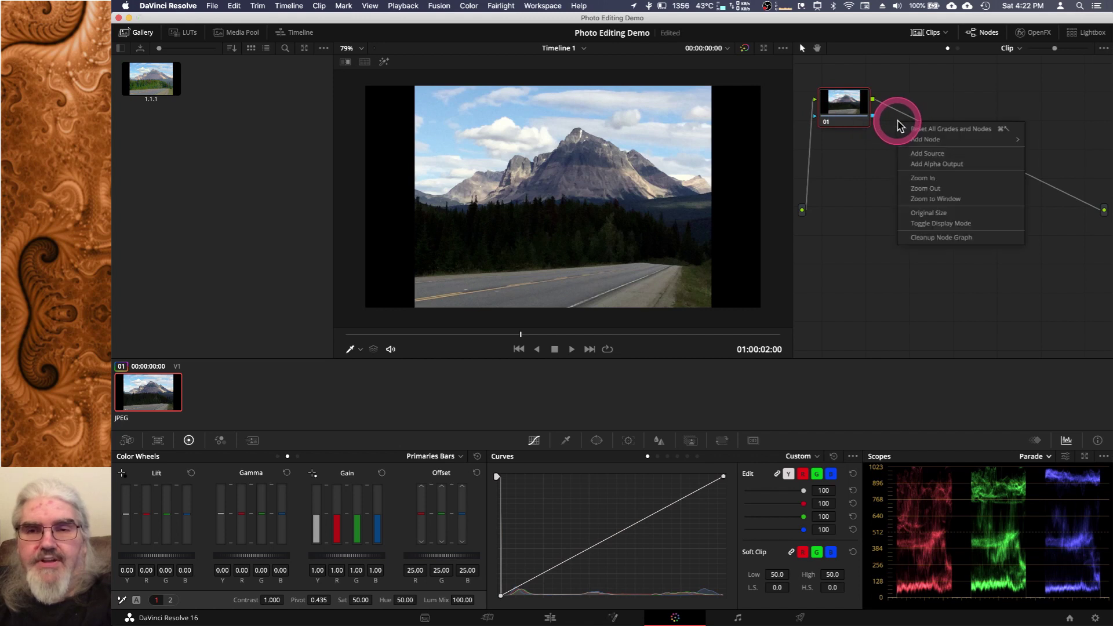
mouse_move(946, 139)
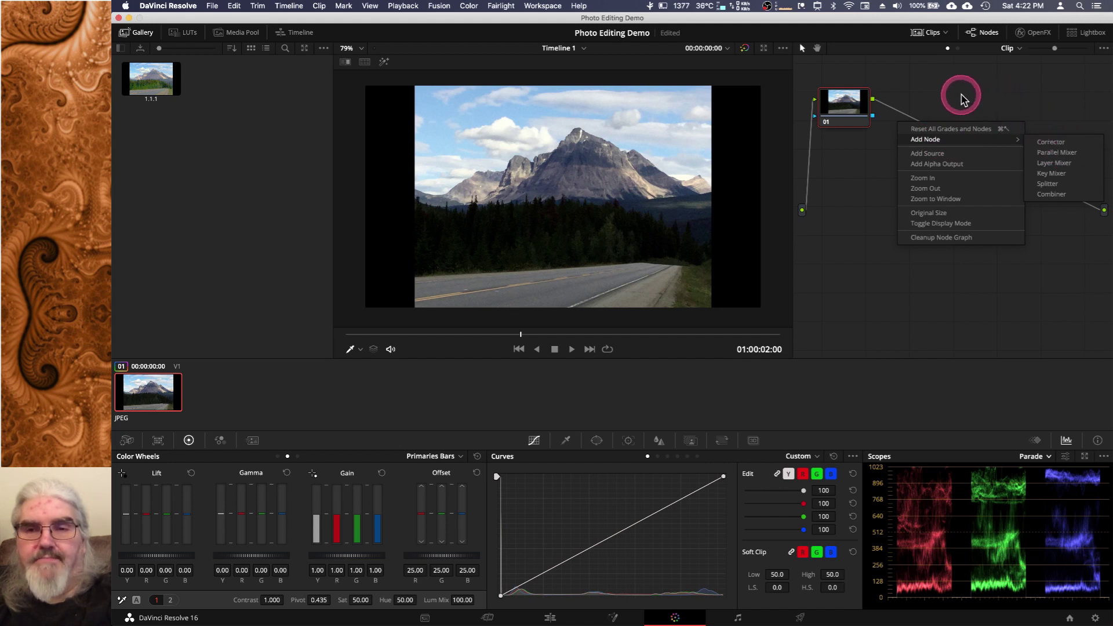
click(881, 242)
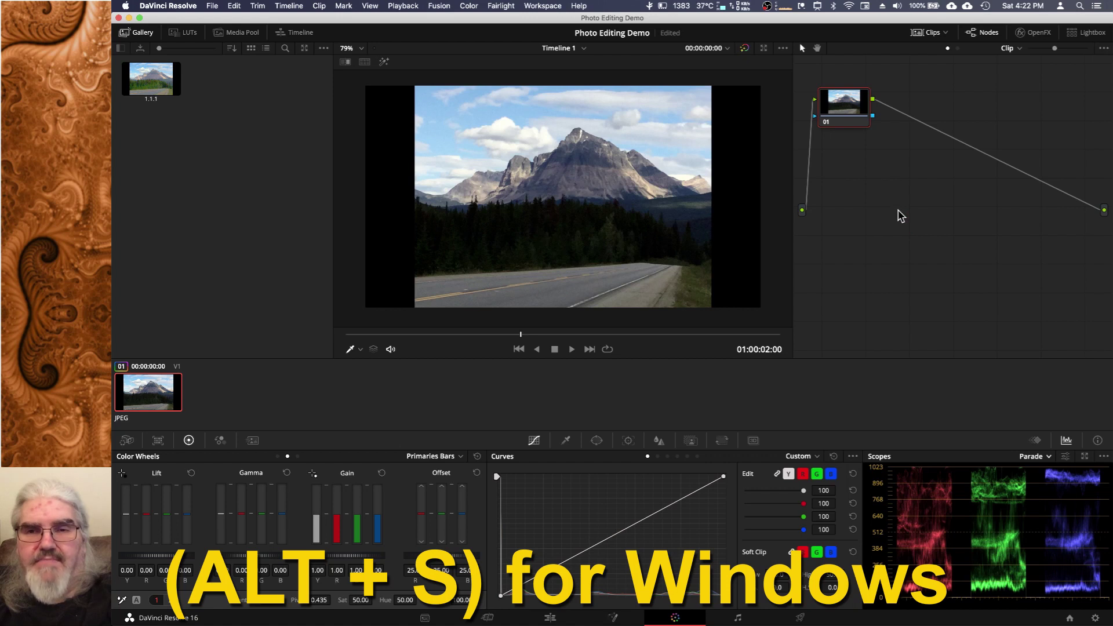
- Add four serial nodes, 02 to 05, after node 01 in the node graph
key(alt+s)
key(alt+s)
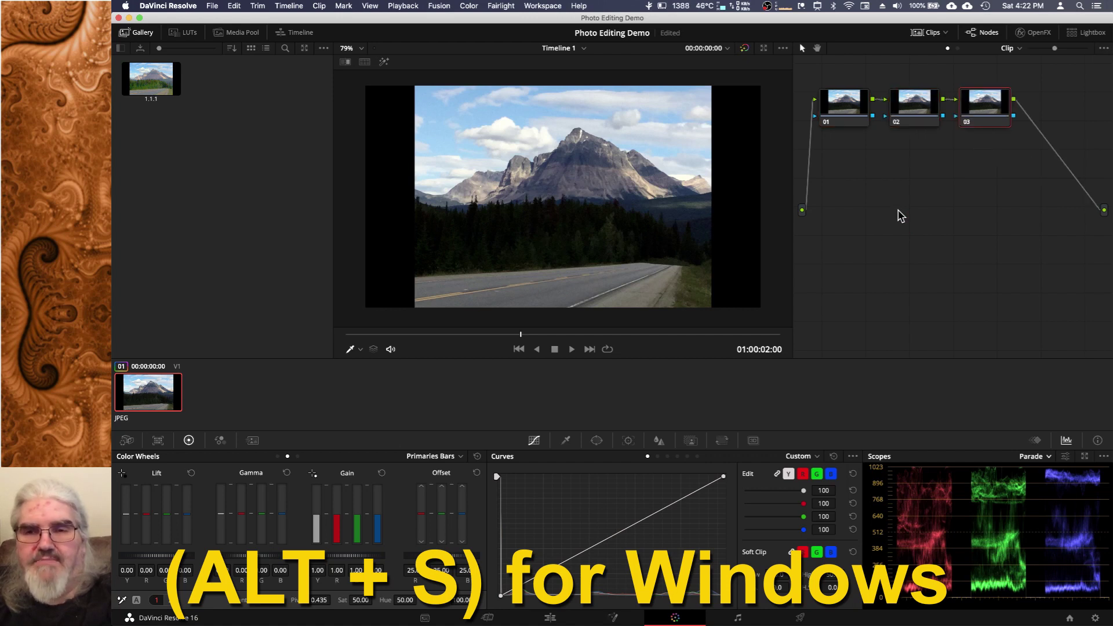
key(alt+s)
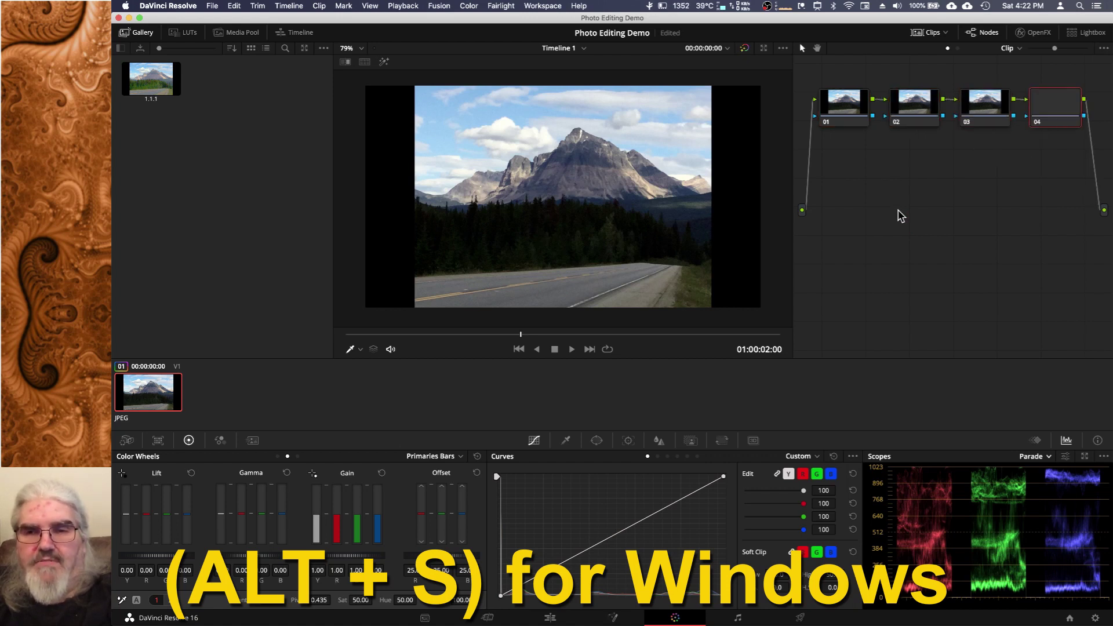
key(alt+s)
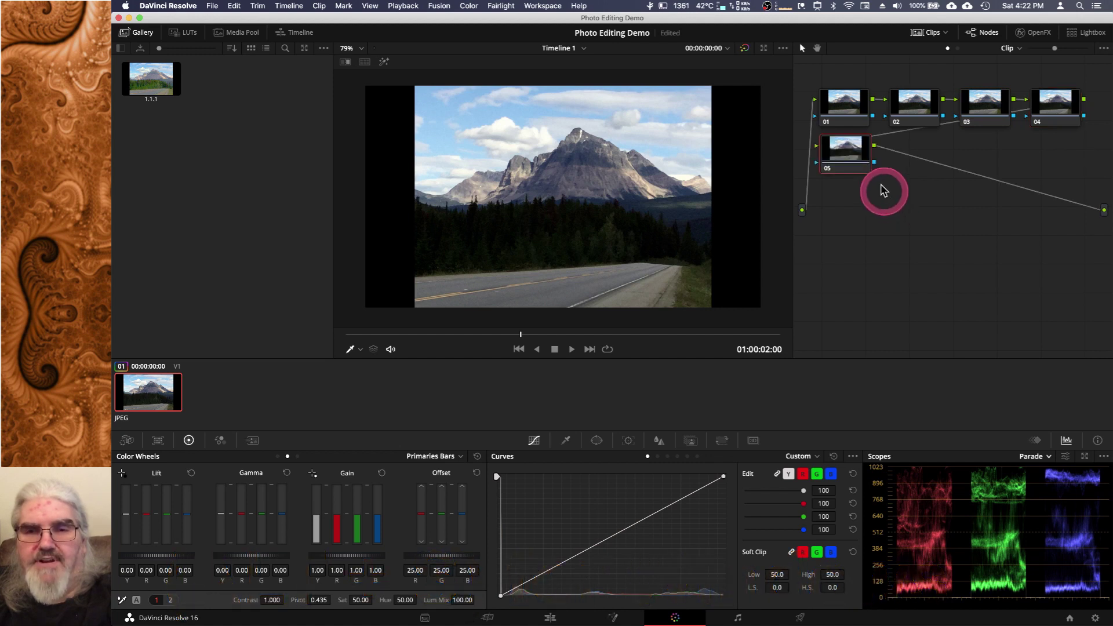
- Label node 01 "Luma"
click(841, 106)
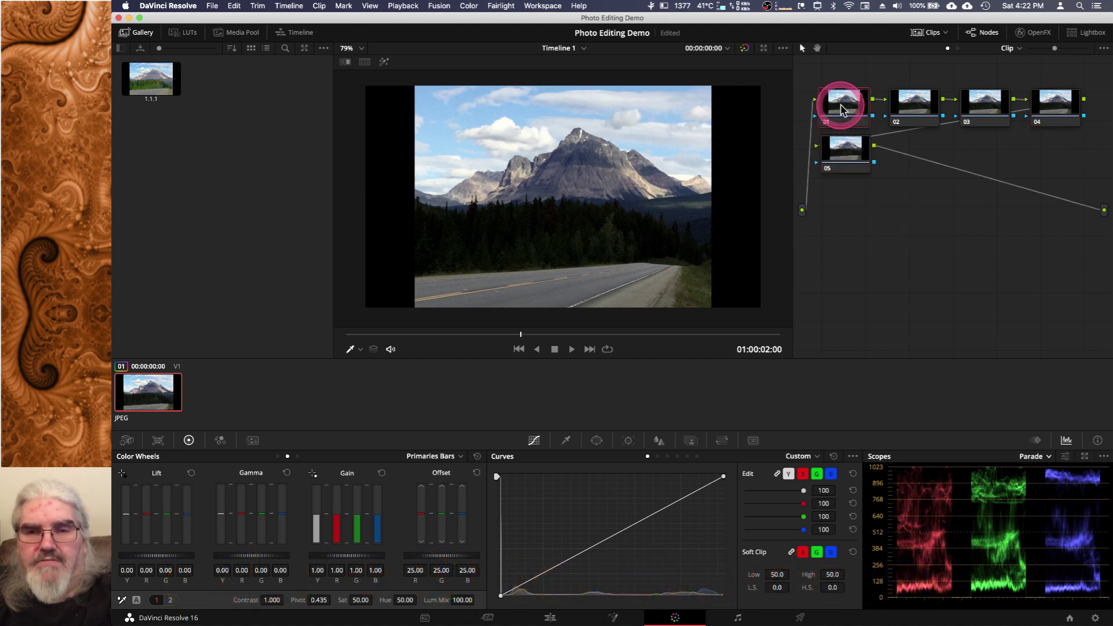
click(844, 109)
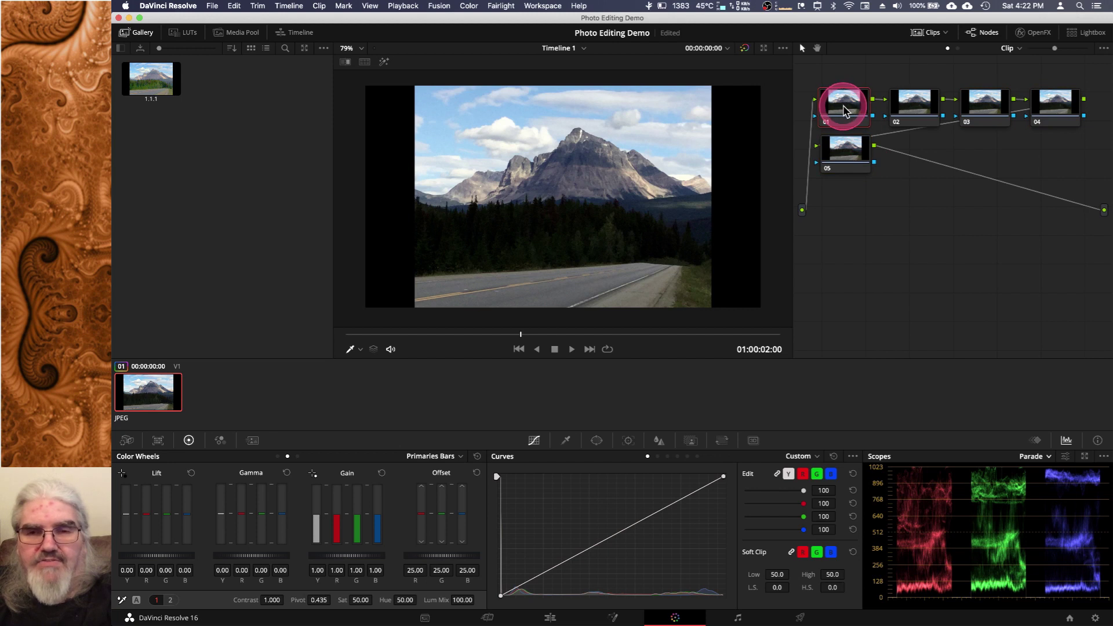
right_click(843, 109)
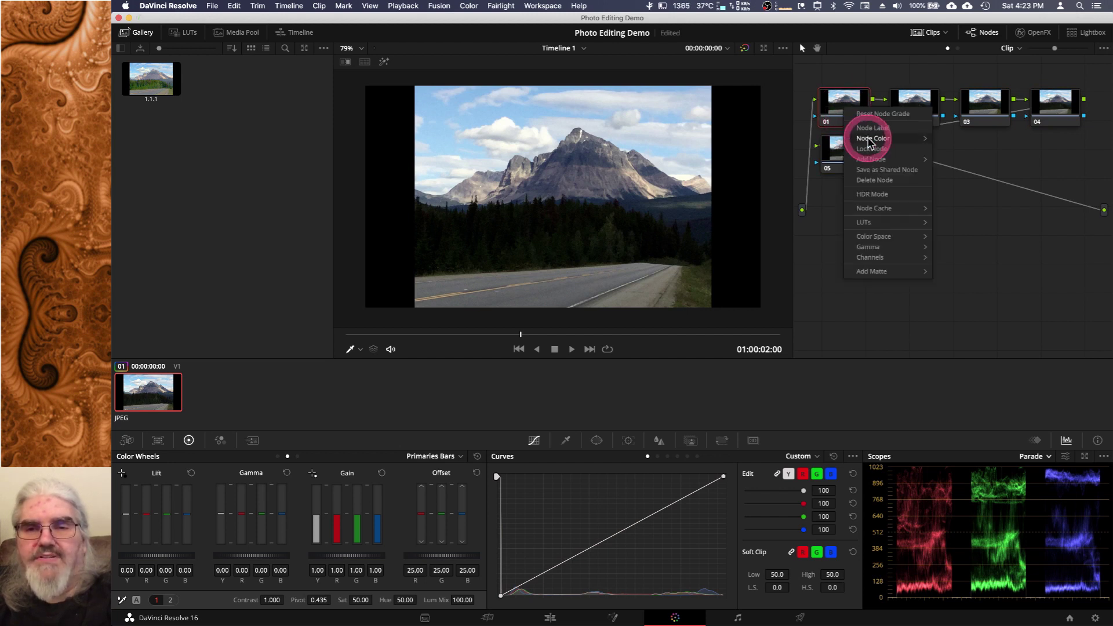
mouse_move(897, 136)
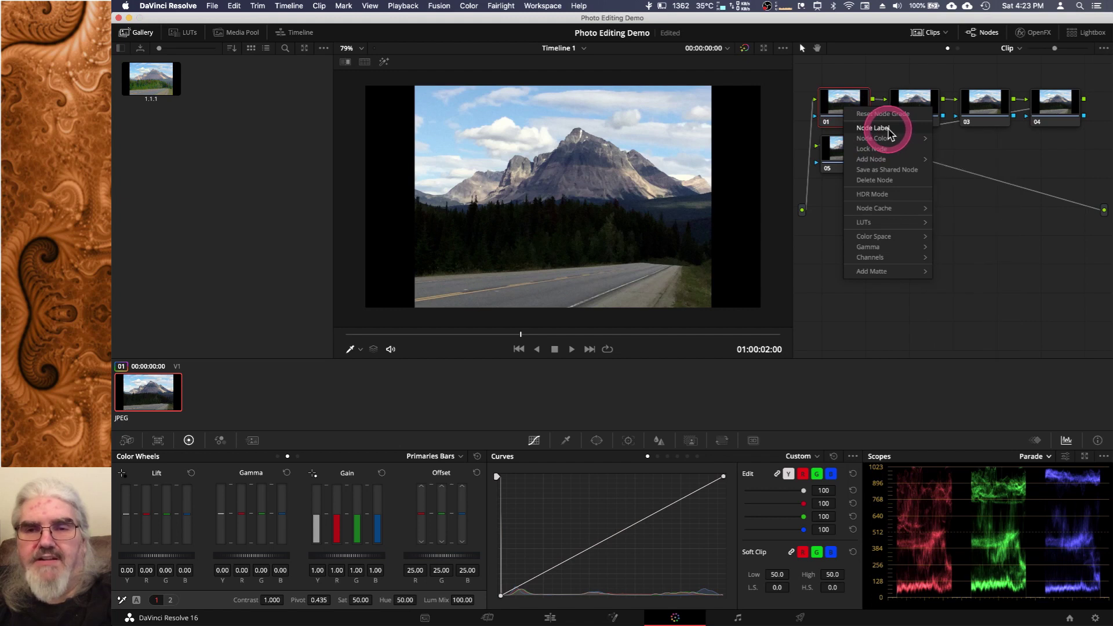
click(873, 128)
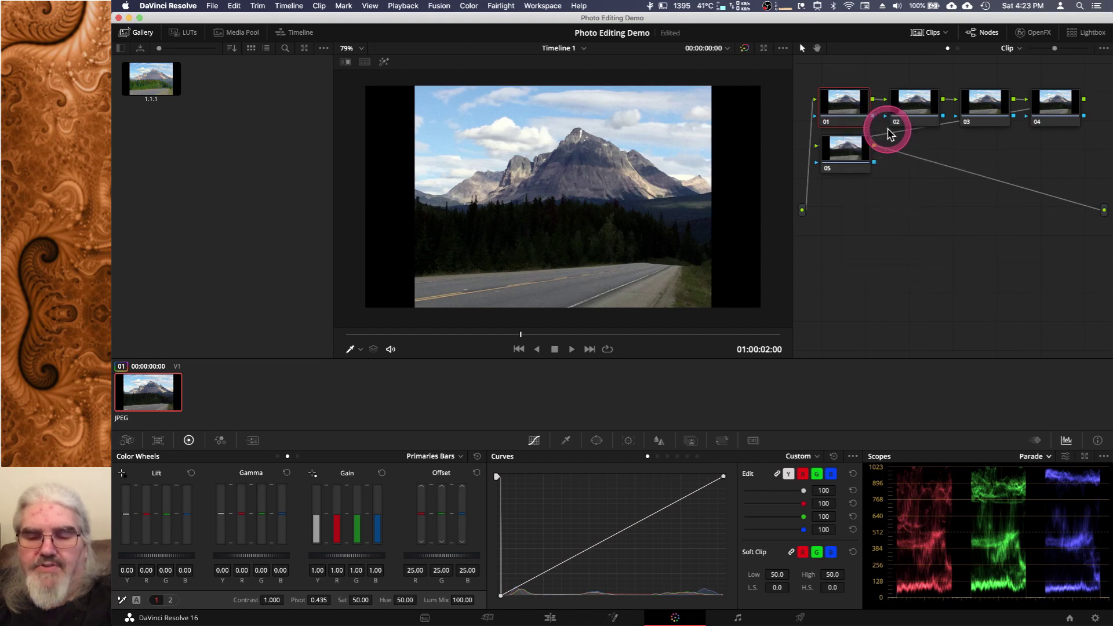
text(Luma)
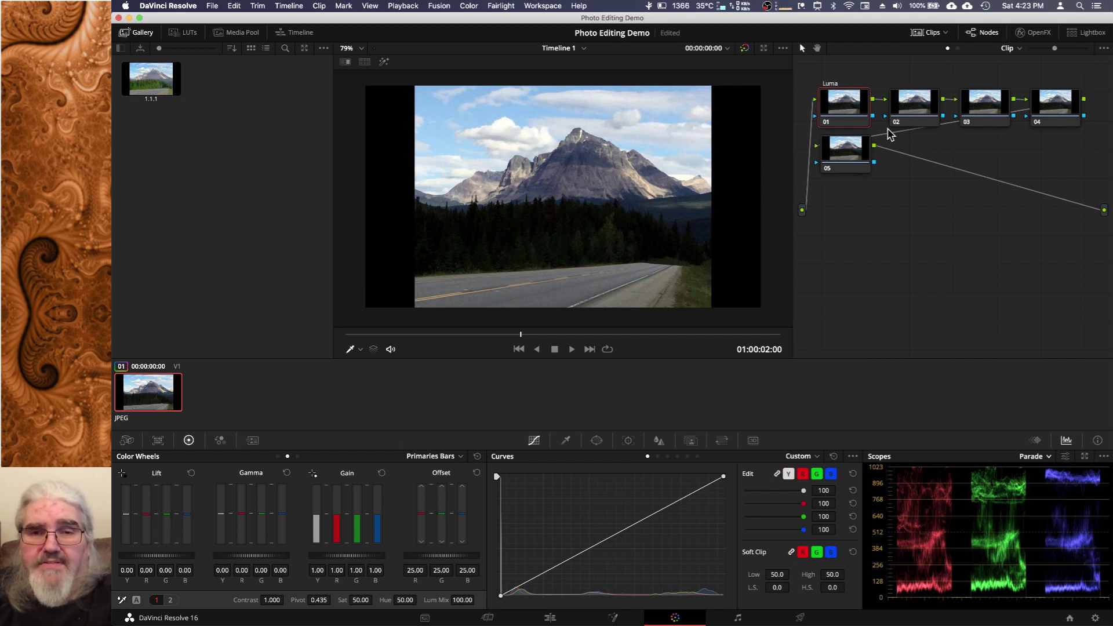
key(Return)
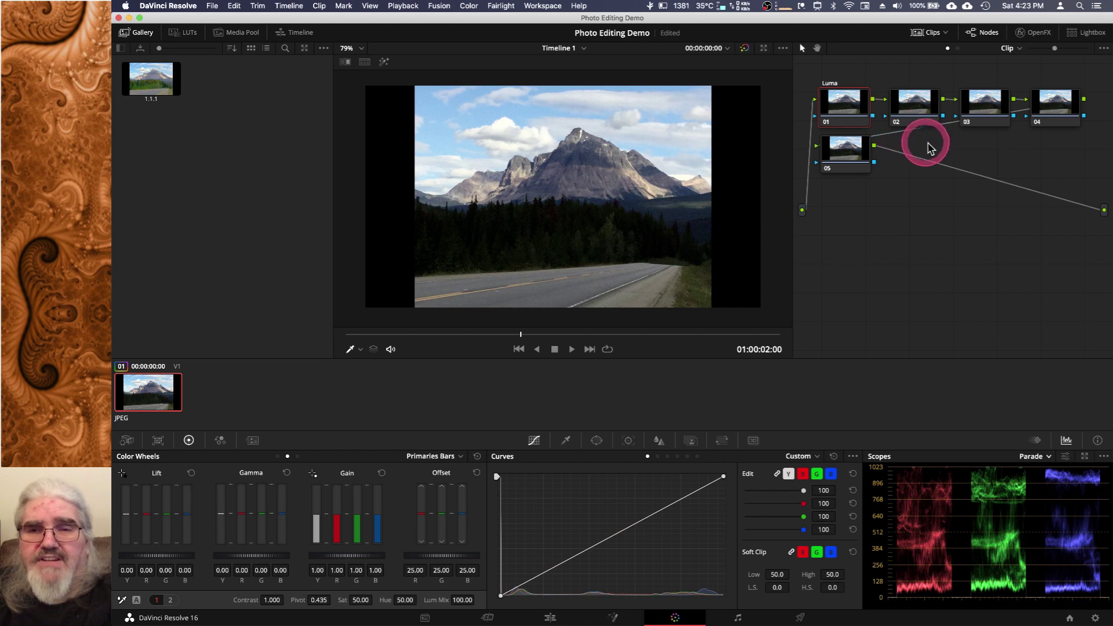
- Label node 02 "Contrast"
click(913, 104)
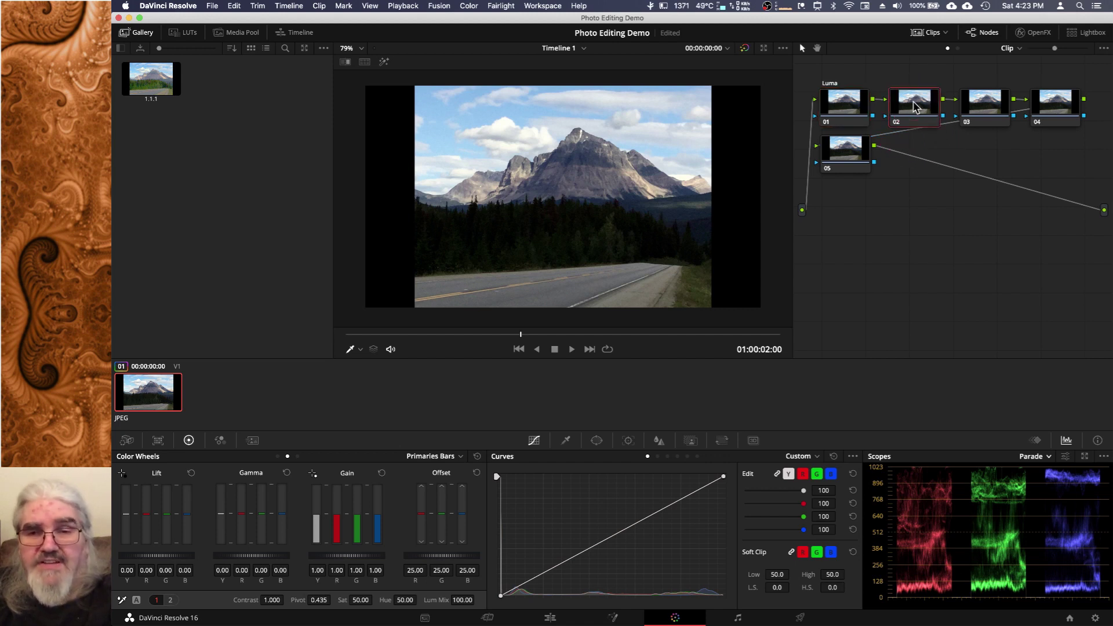
right_click(913, 104)
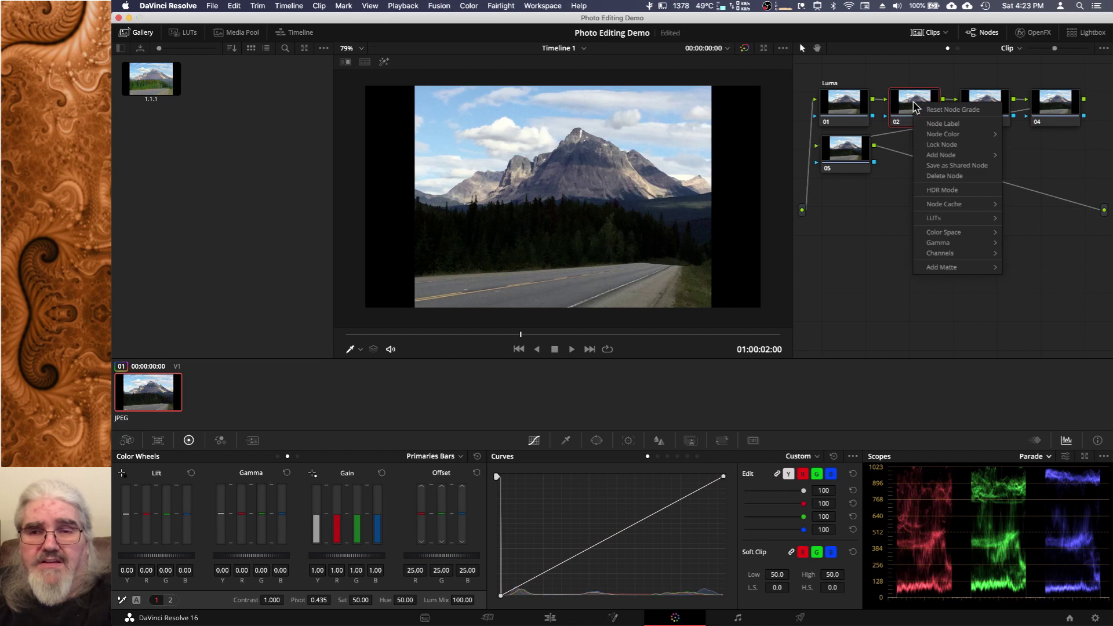
click(960, 124)
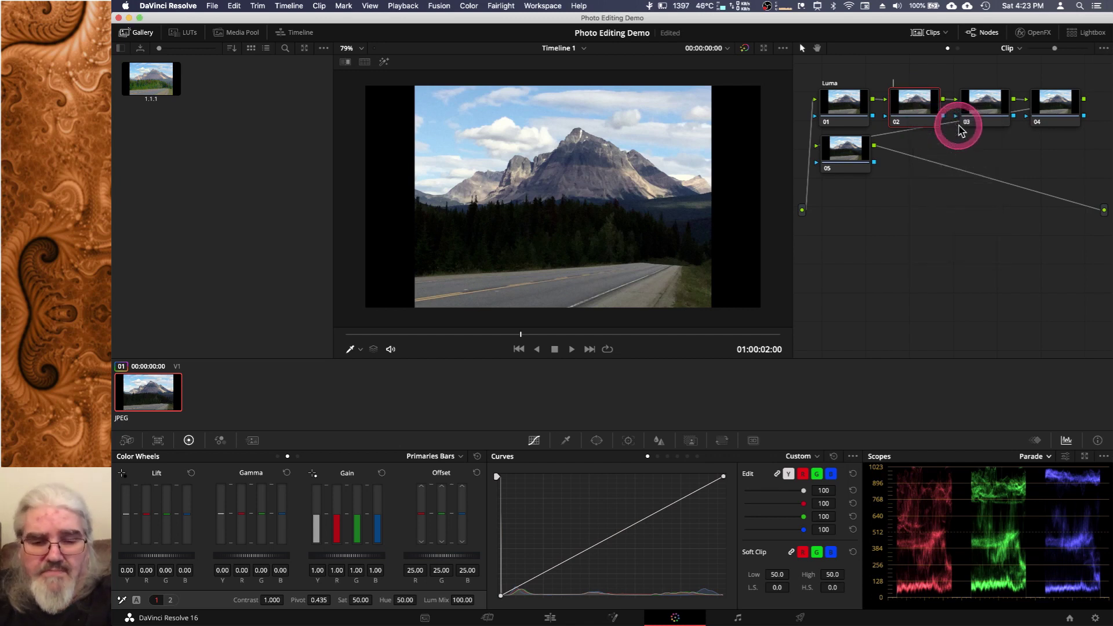
text(Contrast)
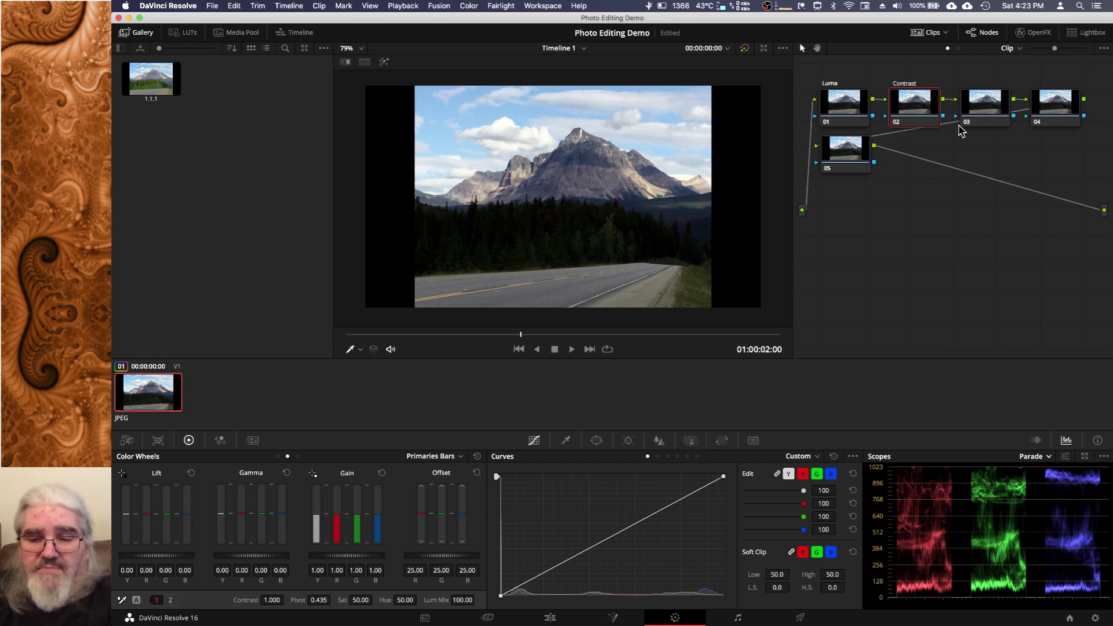
key(Return)
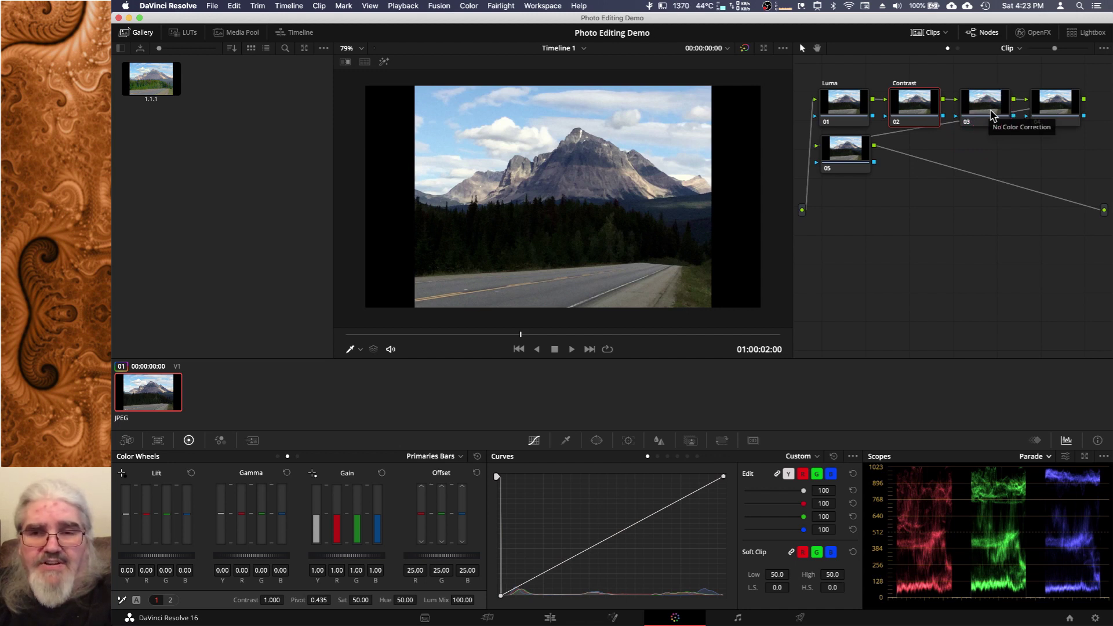
- Label node 03 "Chroma"
click(988, 114)
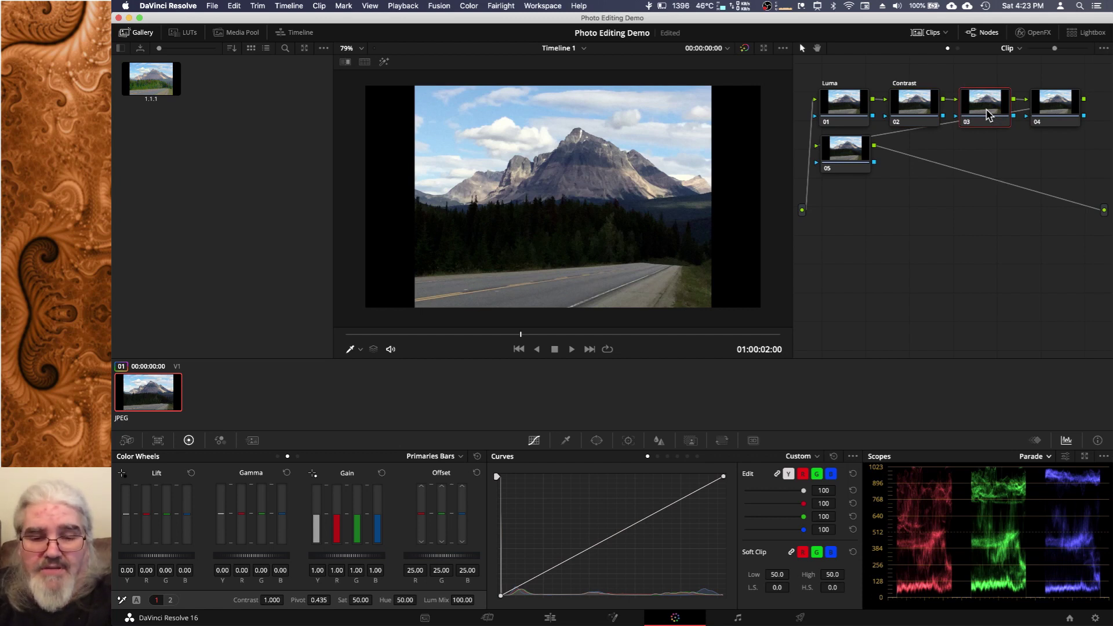
text(Chroma)
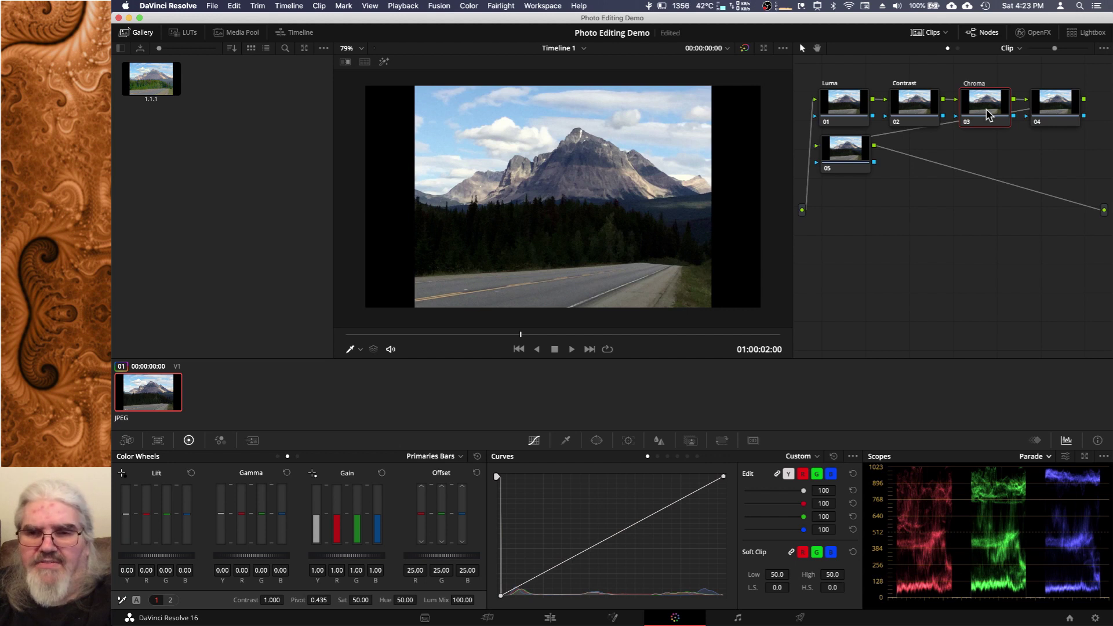
key(Return)
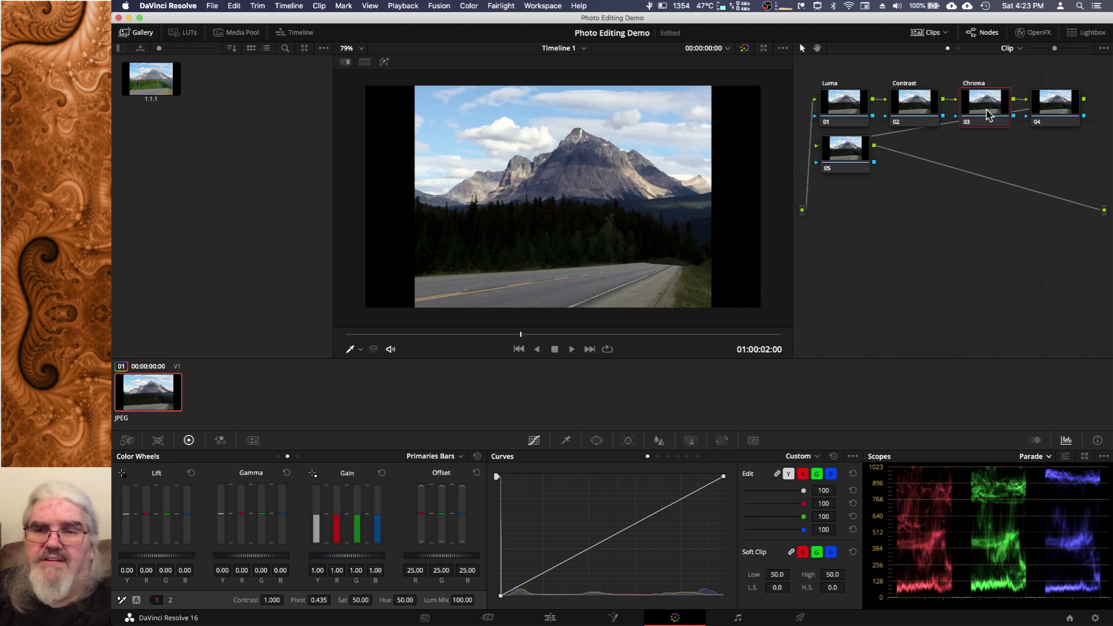
- Label node 04 "Area 1" and node 05 "Area 2"
click(1057, 110)
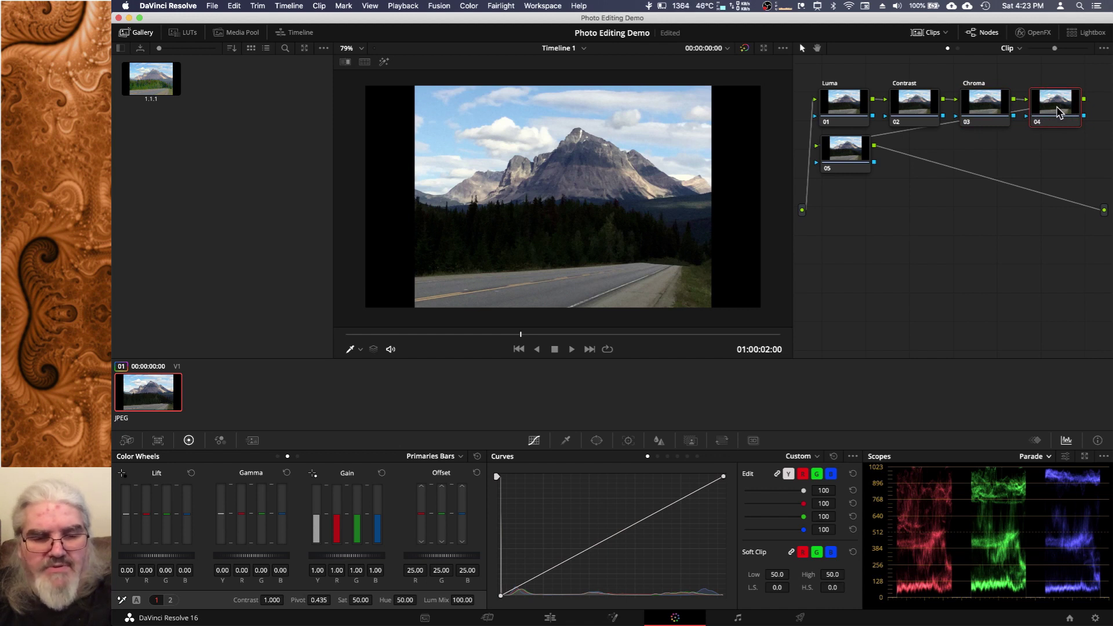
key(F2)
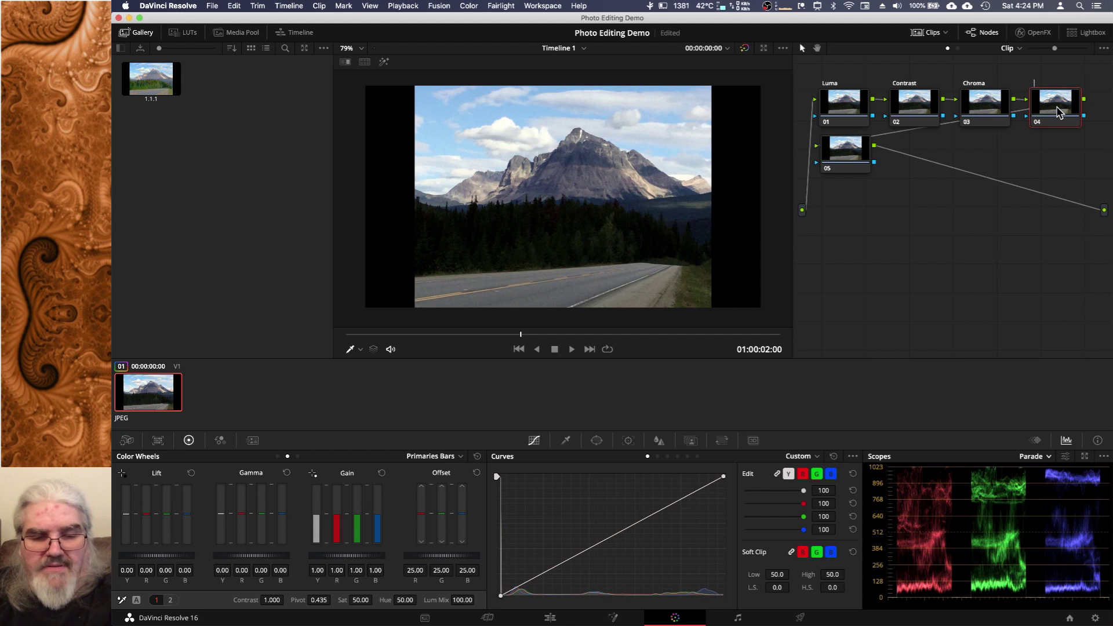
text(Area 1)
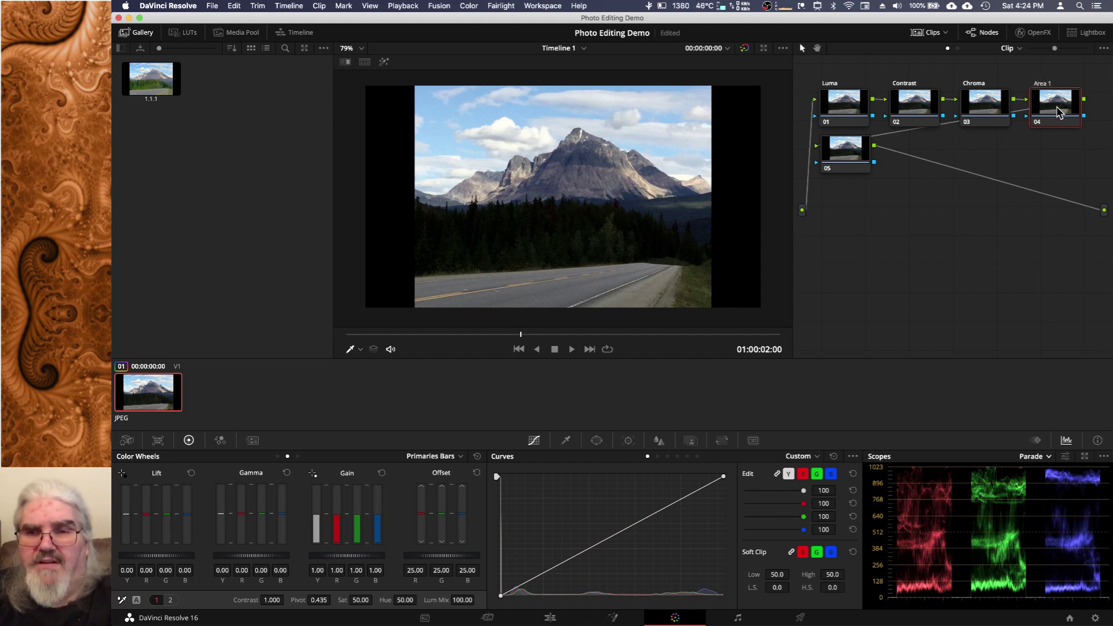
key(Return)
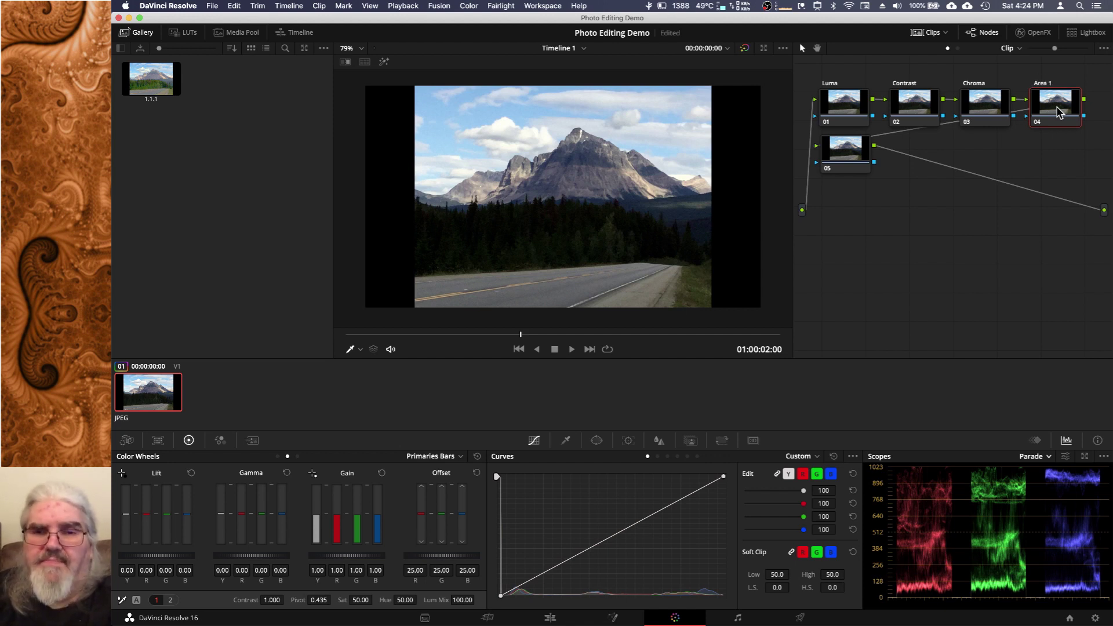
click(849, 161)
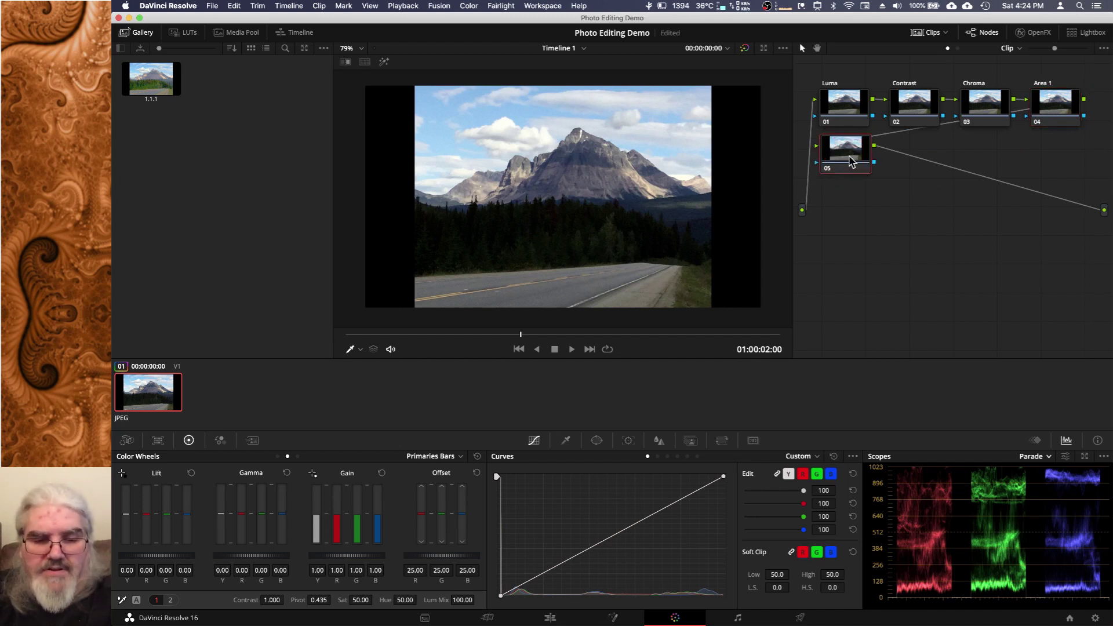
text(Area 2)
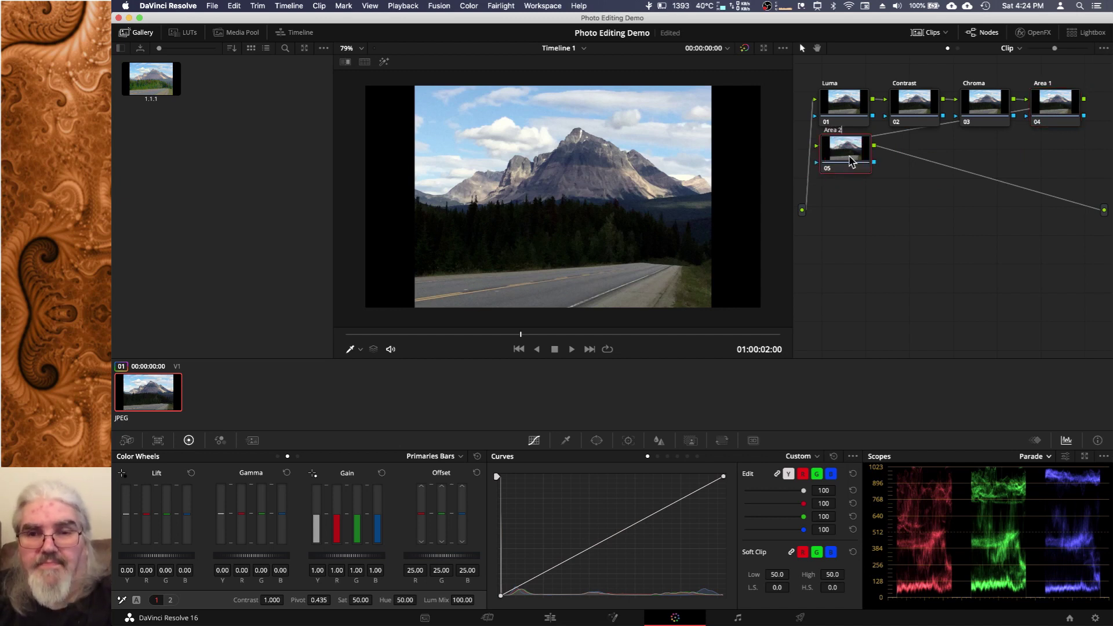
click(848, 155)
- On the Luma node, fine-tune the black point and the white point at the two ends of the custom curve
click(845, 104)
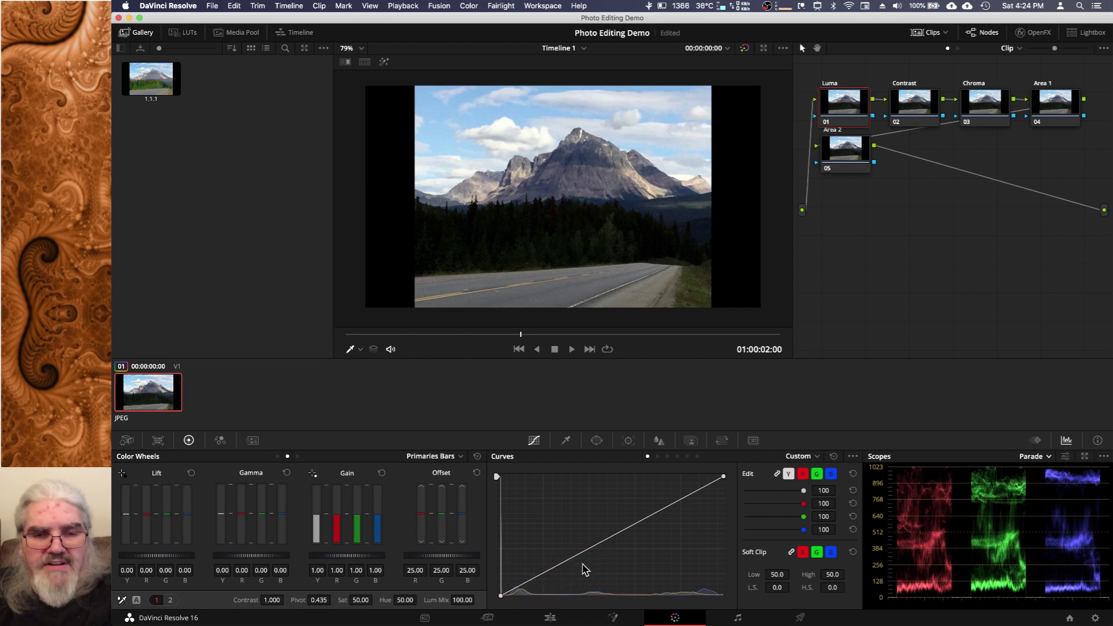
click(502, 597)
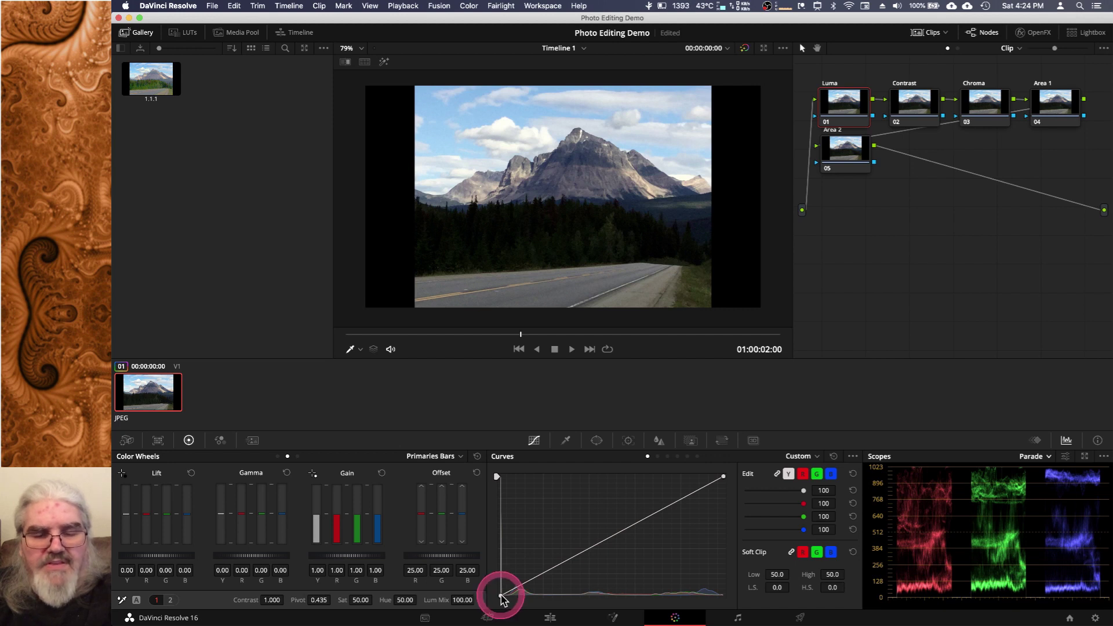
click(501, 597)
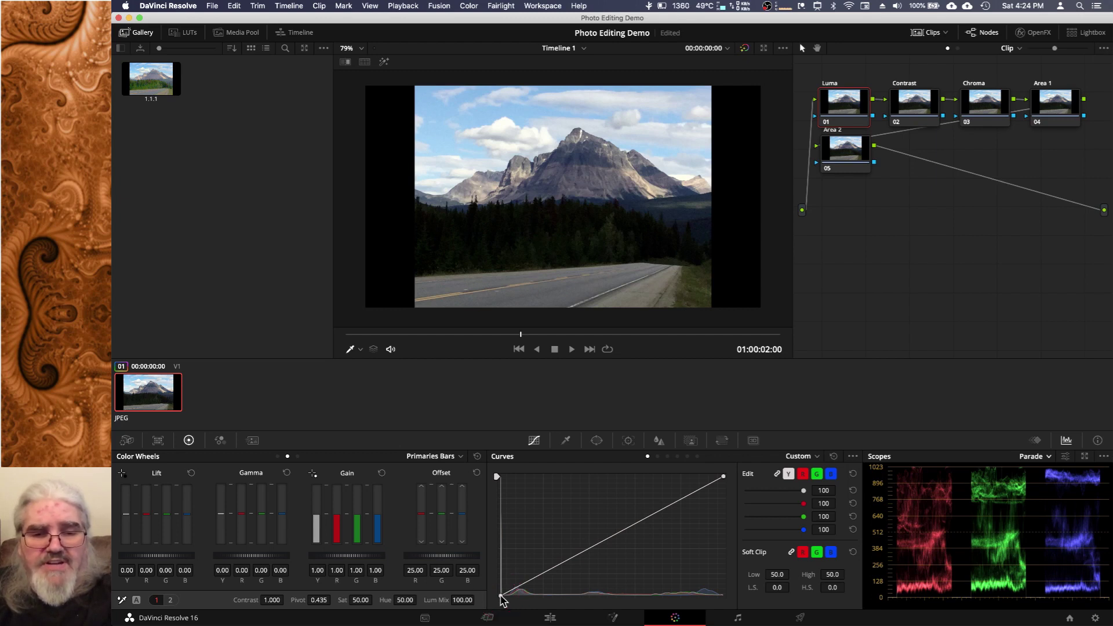
click(502, 597)
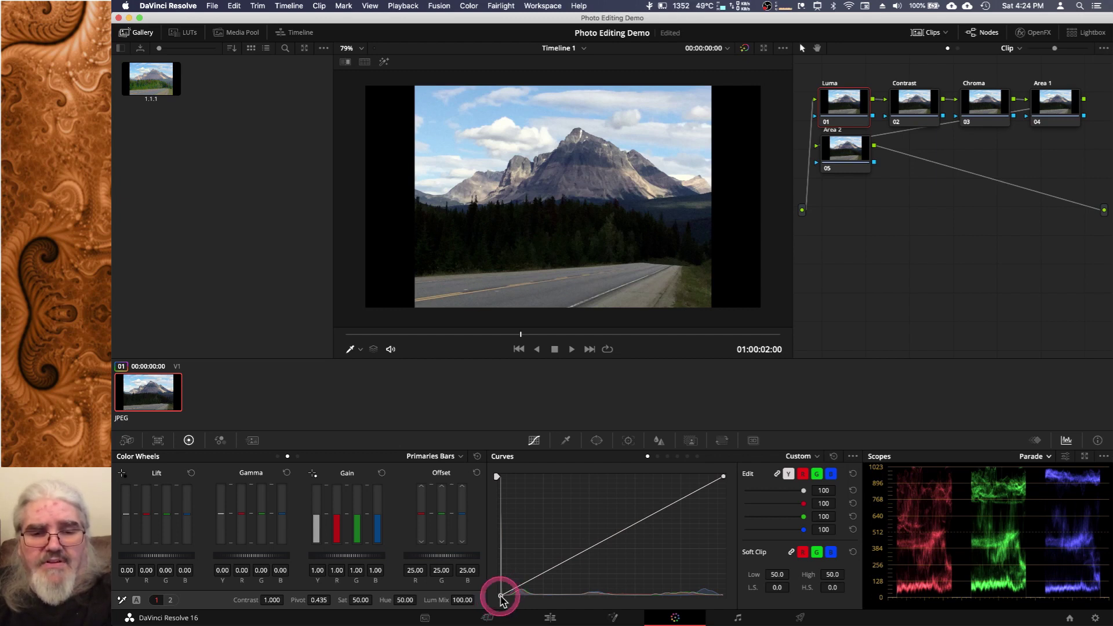
mouse_move(501, 597)
mouse_down()
mouse_move(574, 597)
mouse_move(501, 597)
mouse_up()
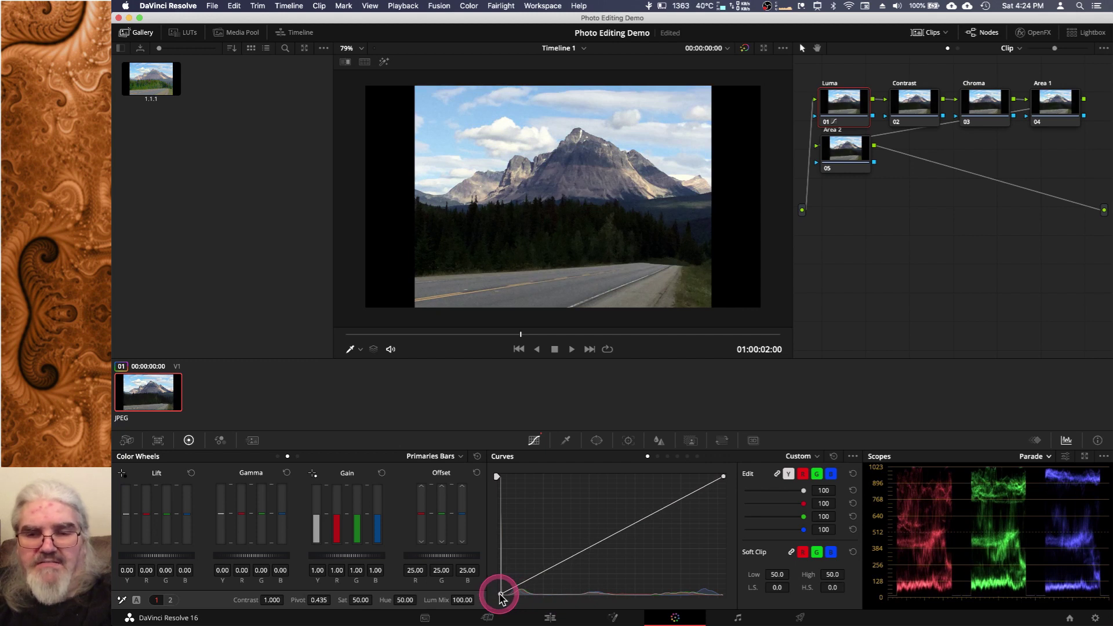
mouse_move(501, 597)
mouse_down()
mouse_move(589, 596)
mouse_move(503, 599)
mouse_move(502, 504)
mouse_move(502, 598)
mouse_up()
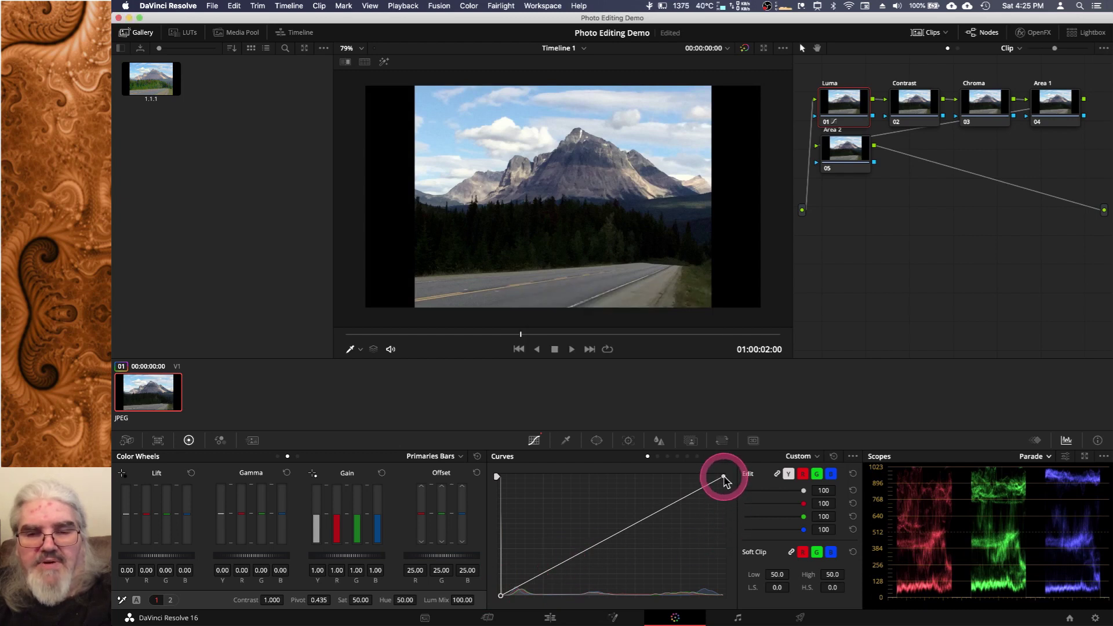
mouse_move(723, 478)
mouse_down()
mouse_move(621, 477)
mouse_move(731, 486)
mouse_move(724, 533)
mouse_move(731, 464)
mouse_up()
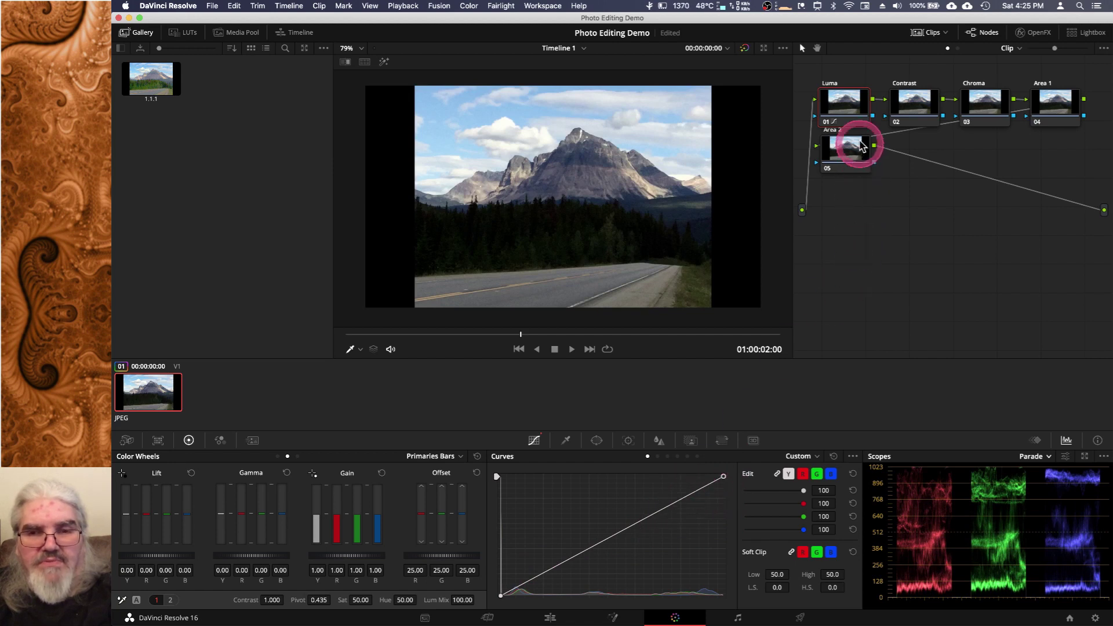
- Lower the contrast on the Contrast node to about 0.854
click(913, 112)
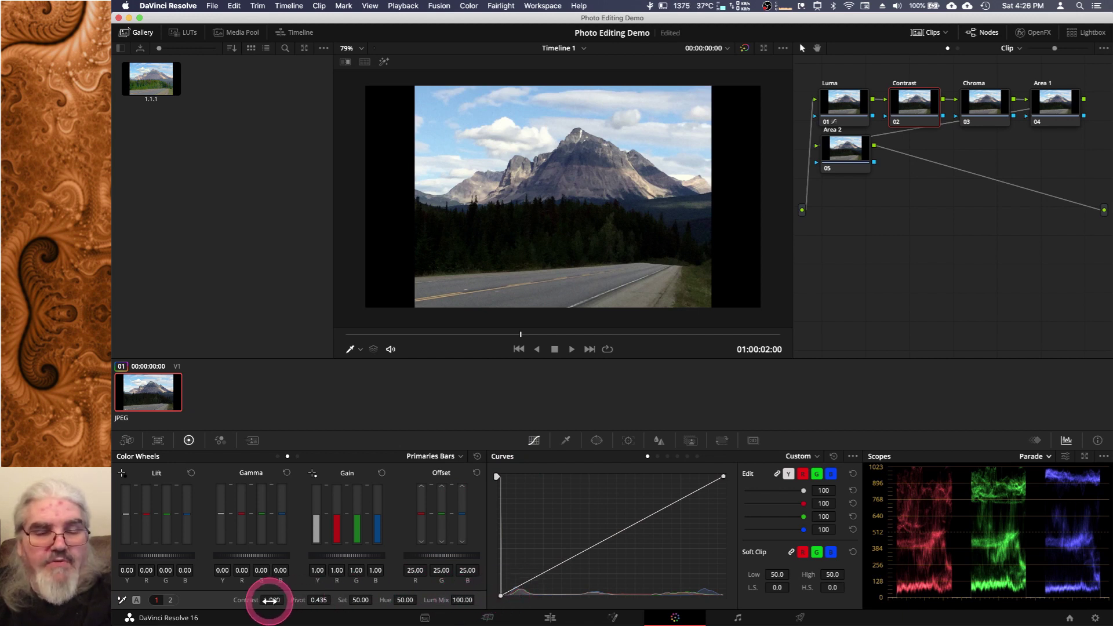
drag(269, 601, 221, 604)
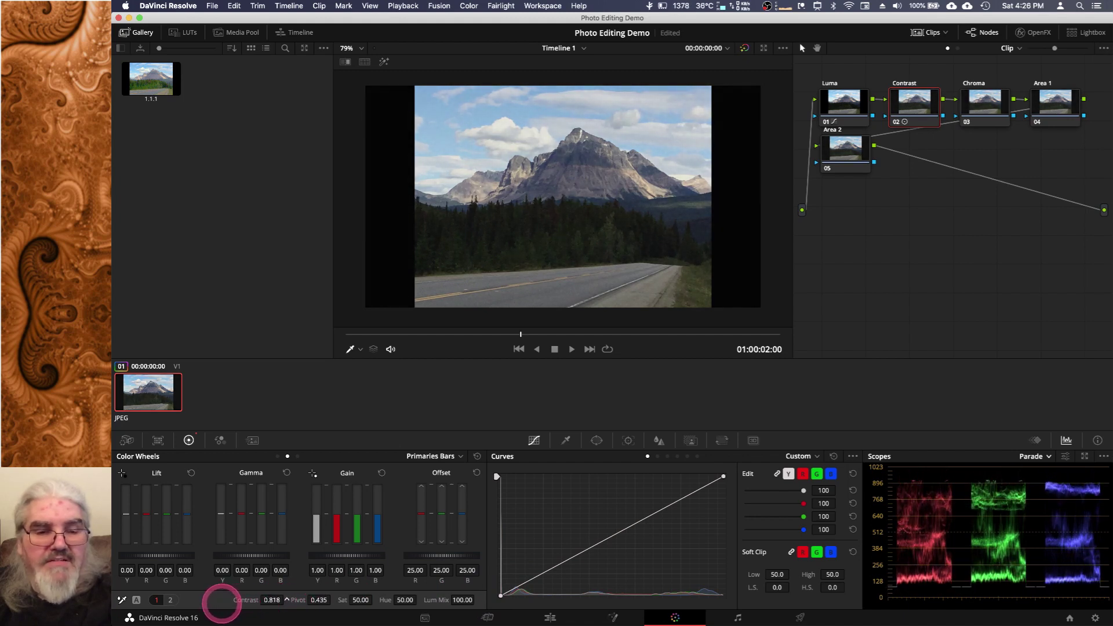
mouse_move(221, 604)
mouse_down()
mouse_move(230, 604)
mouse_move(200, 600)
mouse_up()
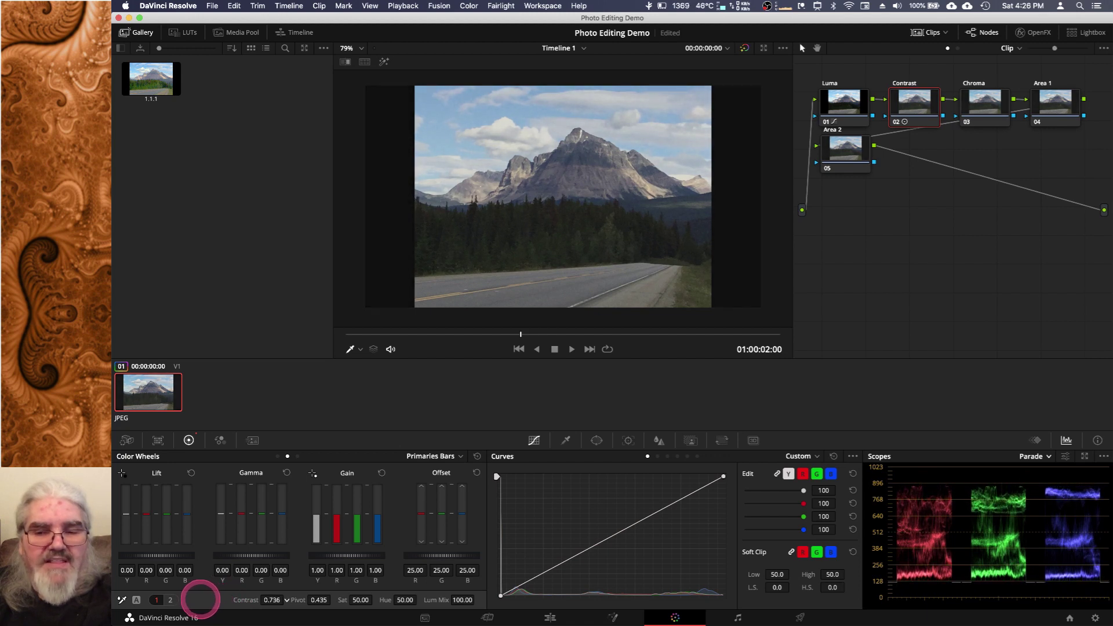
drag(201, 599, 237, 596)
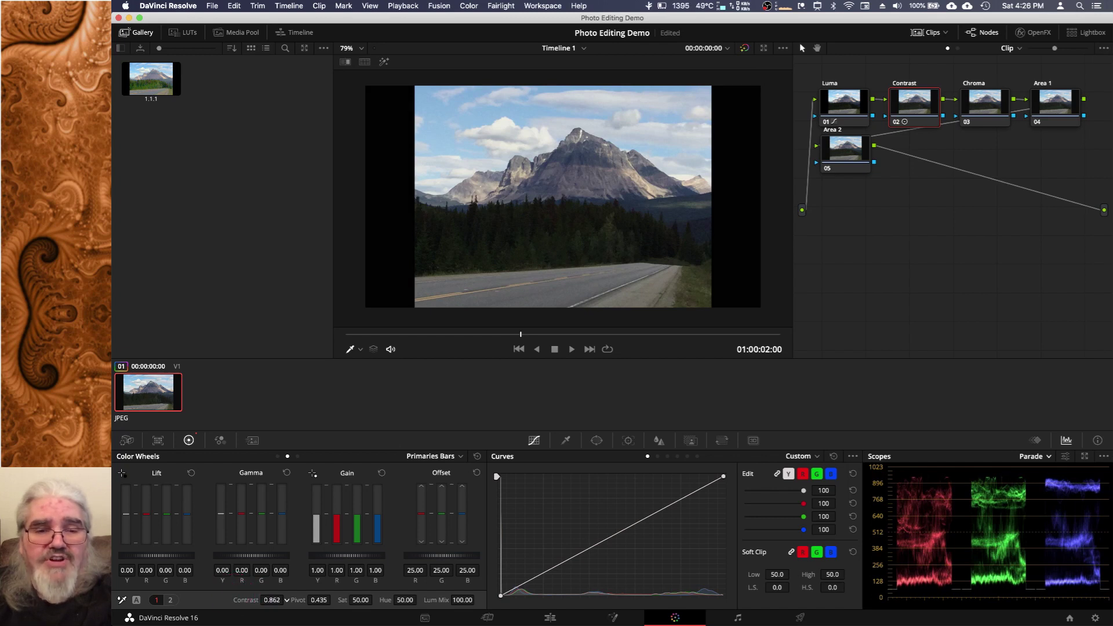
drag(234, 594, 231, 593)
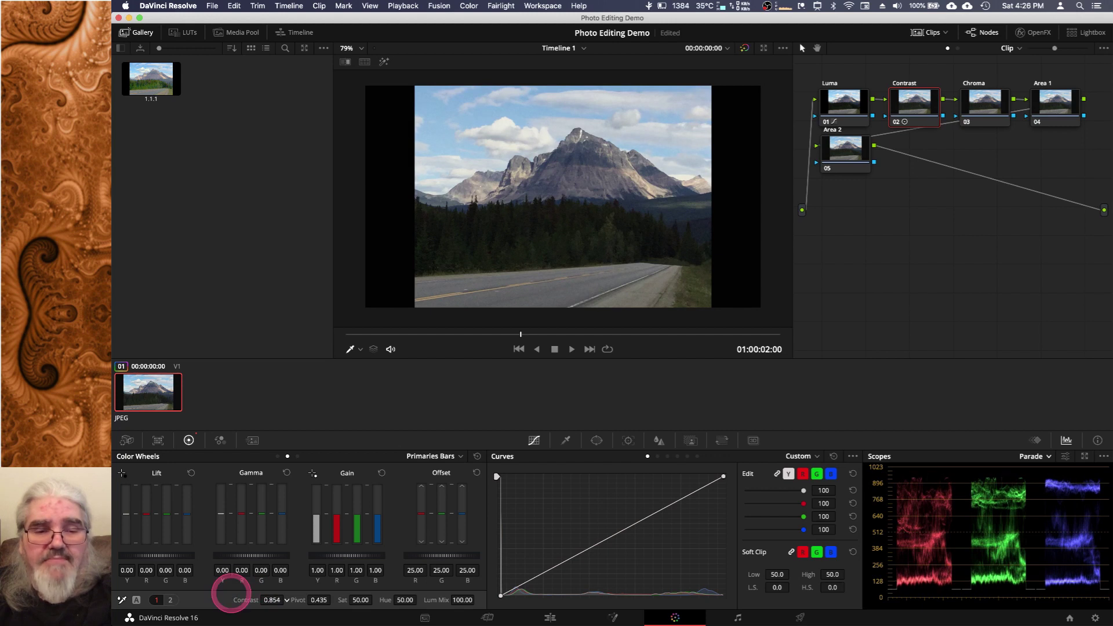
- On the Luma node's custom curve, move the black point and the white point inward along the input axis
click(847, 108)
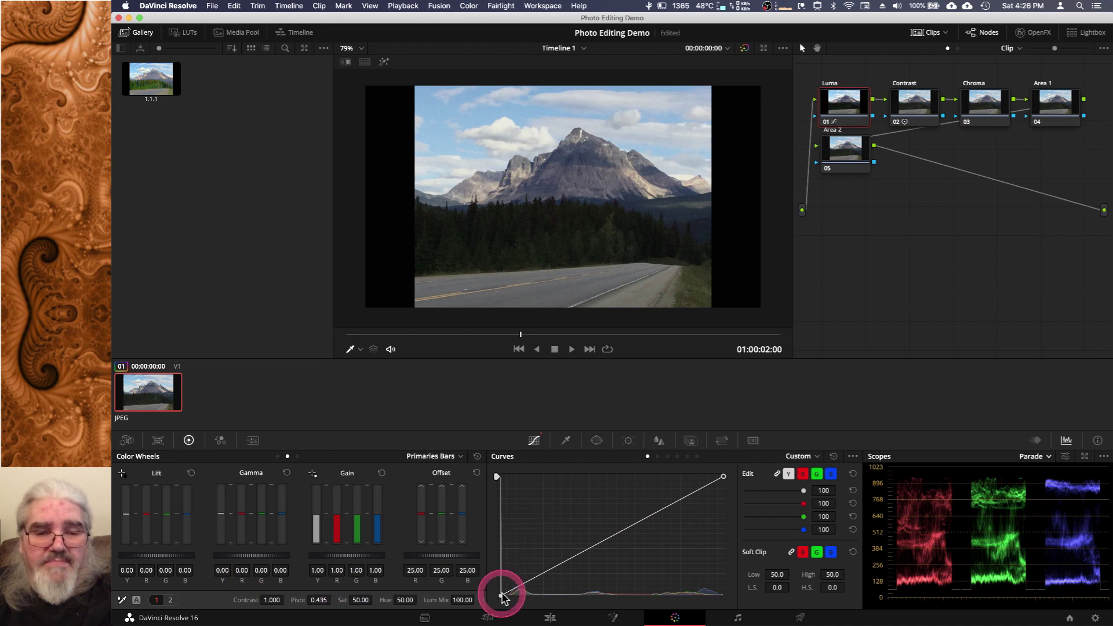
mouse_move(501, 597)
mouse_down()
mouse_move(500, 587)
mouse_move(519, 605)
mouse_up()
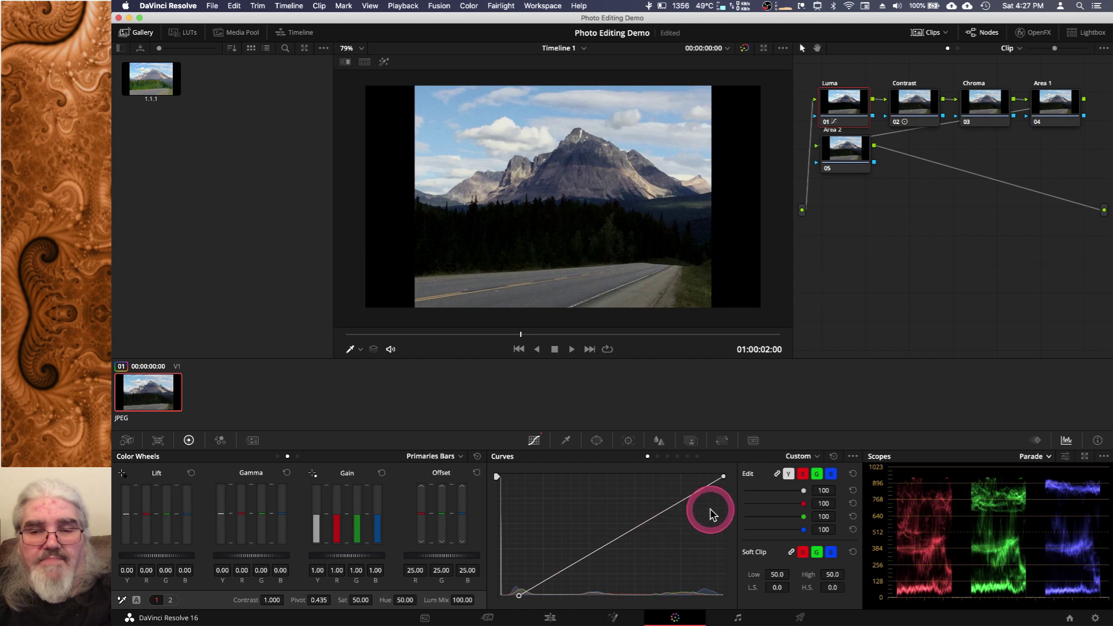
drag(725, 486, 712, 479)
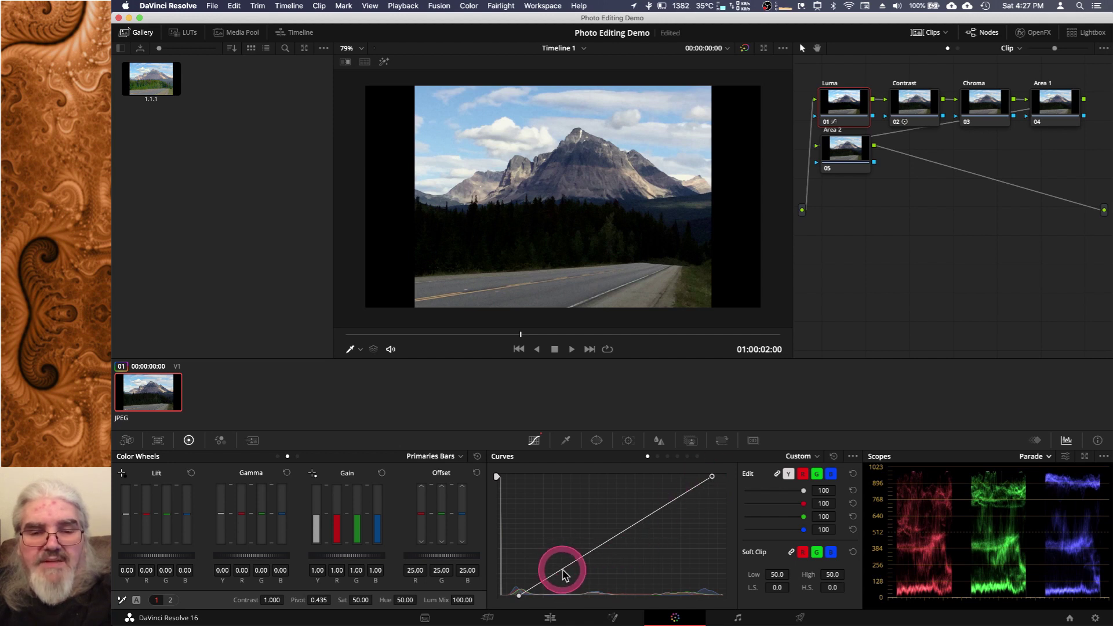
- Add a midtone point to the Luma node's custom curve and place it below the diagonal to darken the midtones
drag(563, 570, 524, 546)
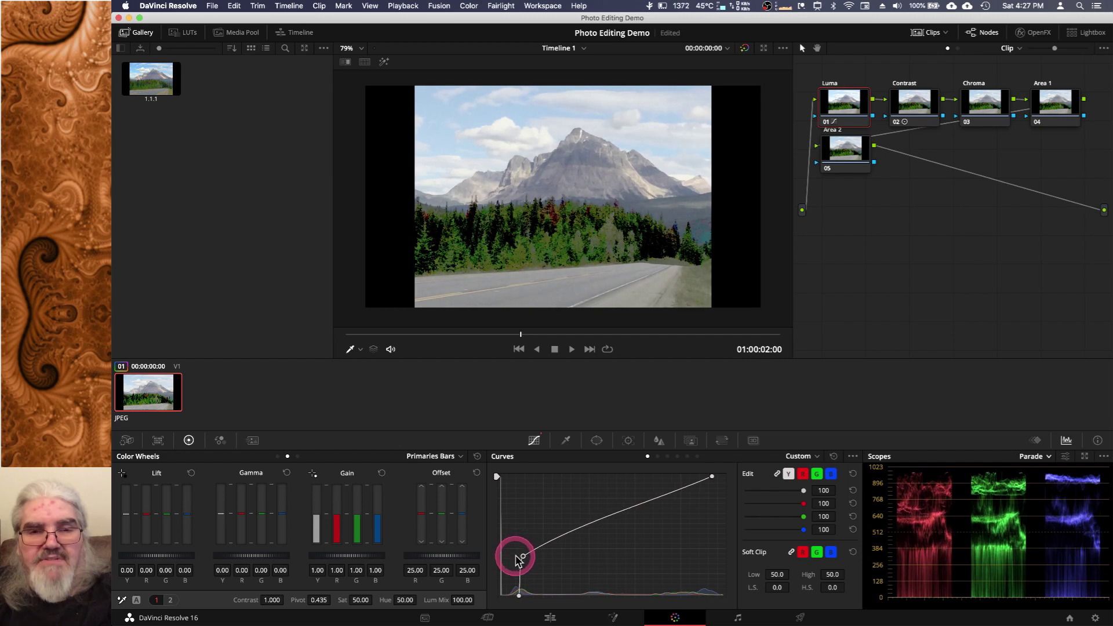
drag(519, 559, 550, 567)
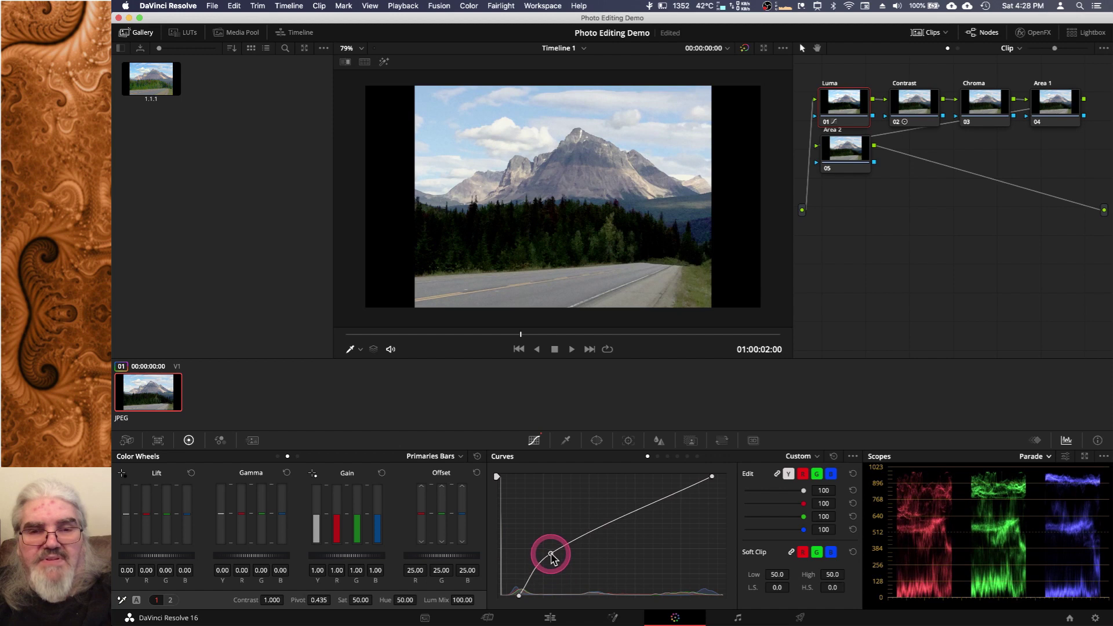
drag(550, 553, 555, 576)
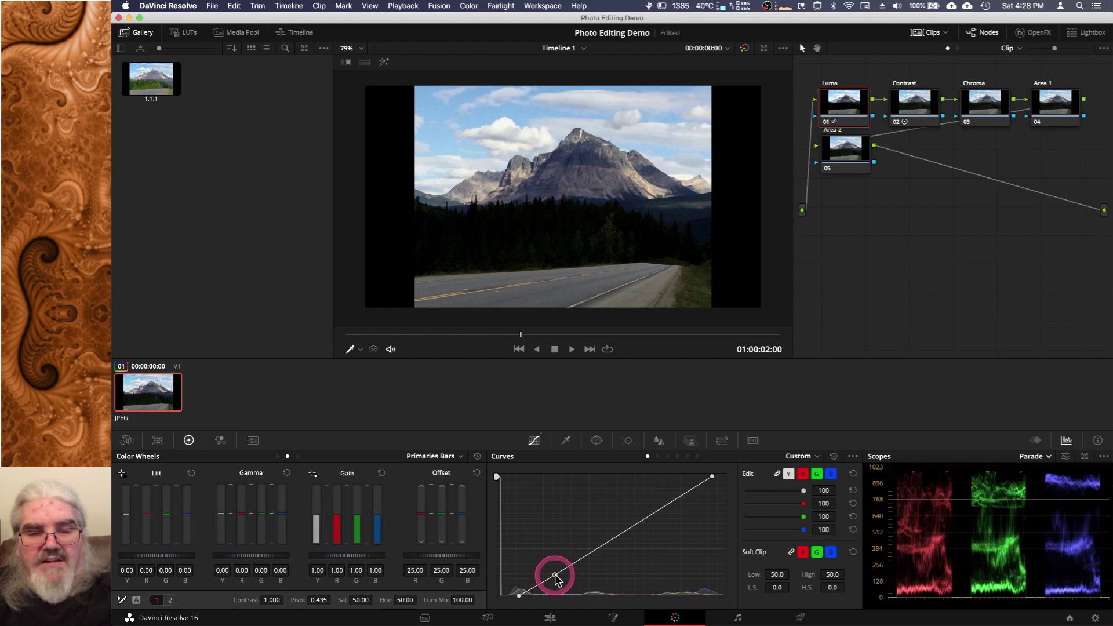
drag(556, 577, 597, 565)
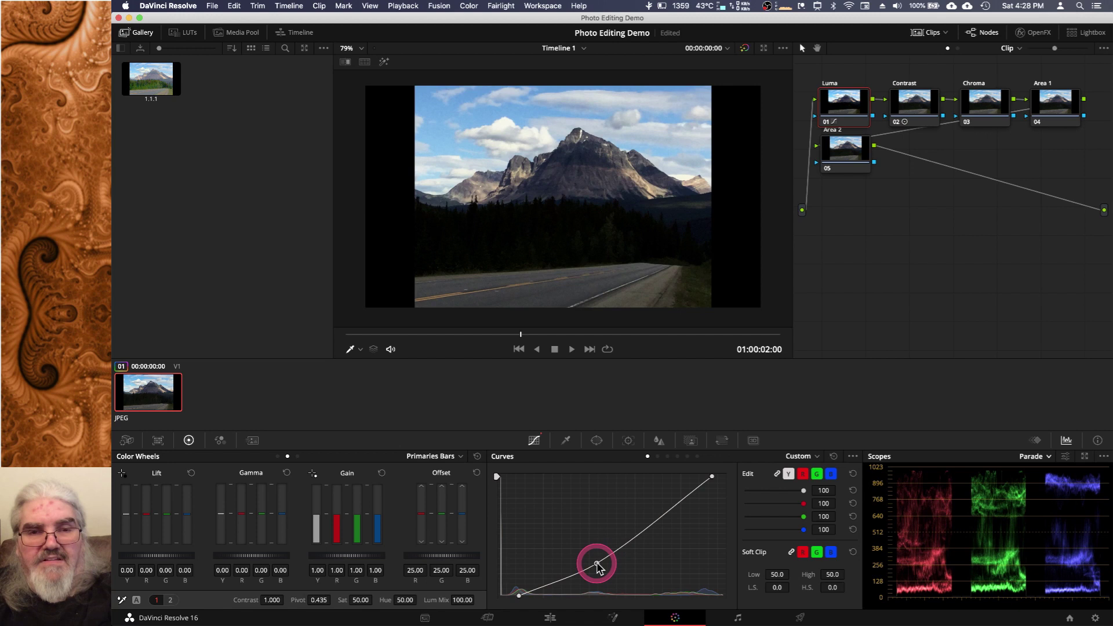
click(699, 553)
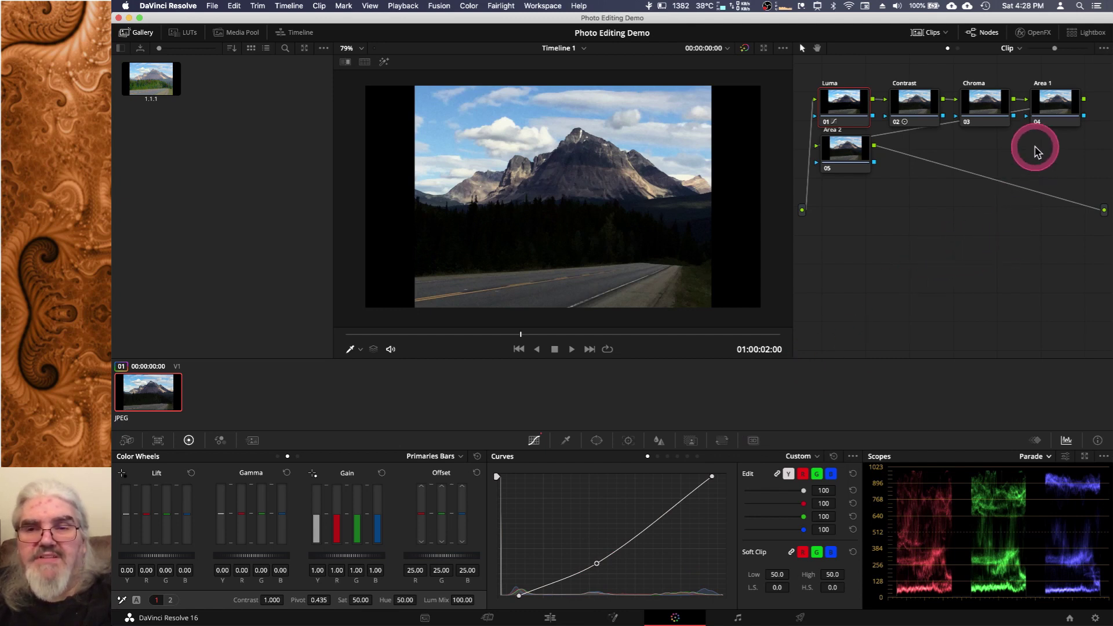
- Select the Area 1 node and hide the clip thumbnails and the gallery to make room for the viewer
click(1053, 109)
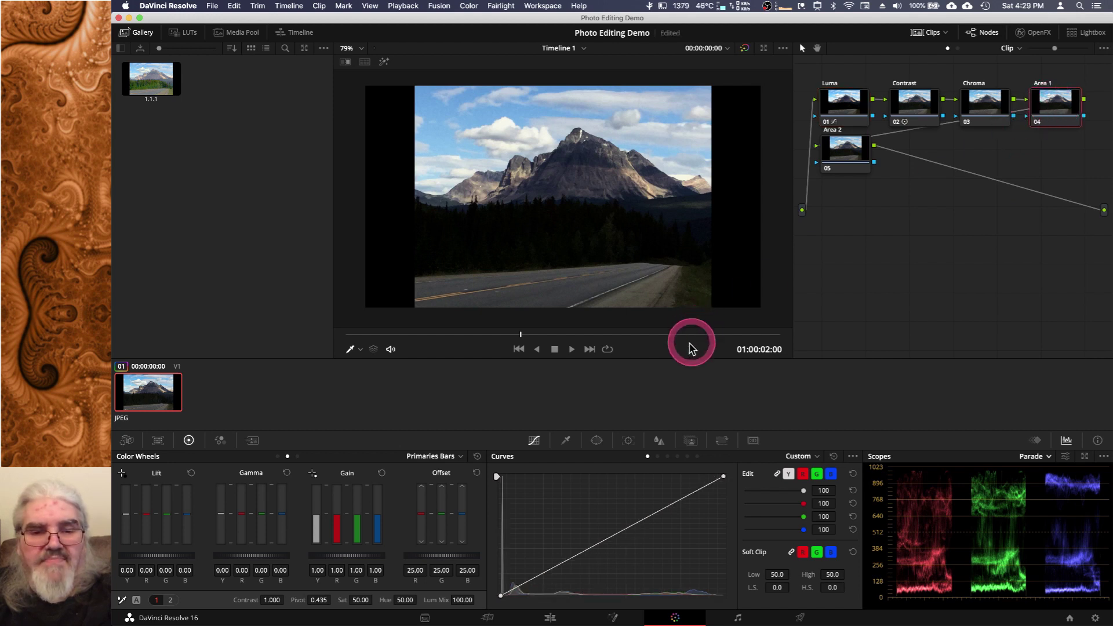
click(597, 442)
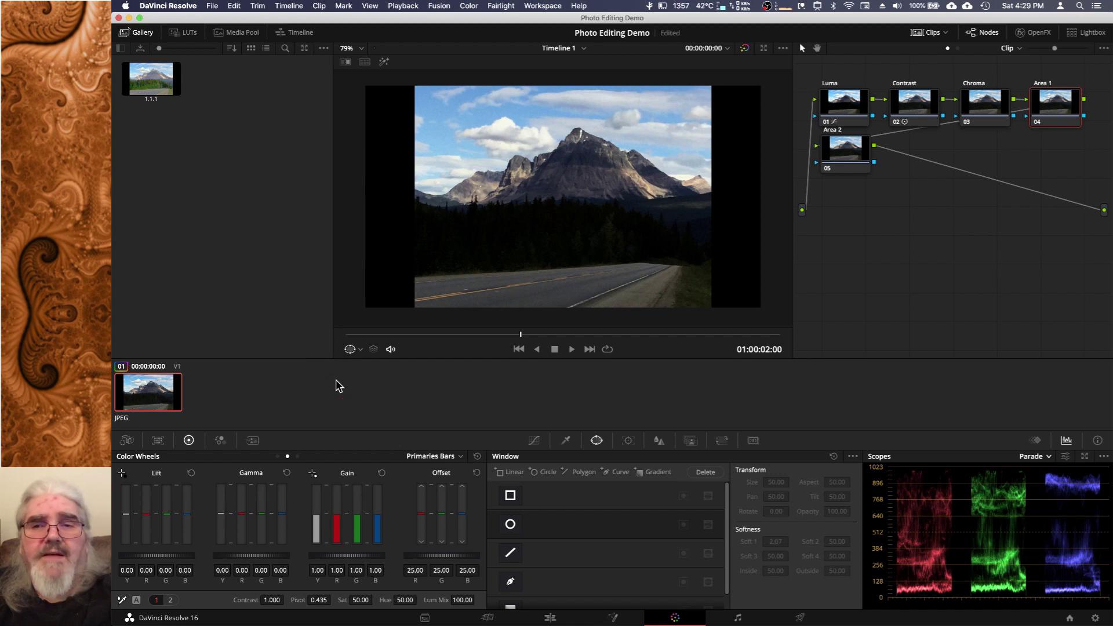
click(927, 34)
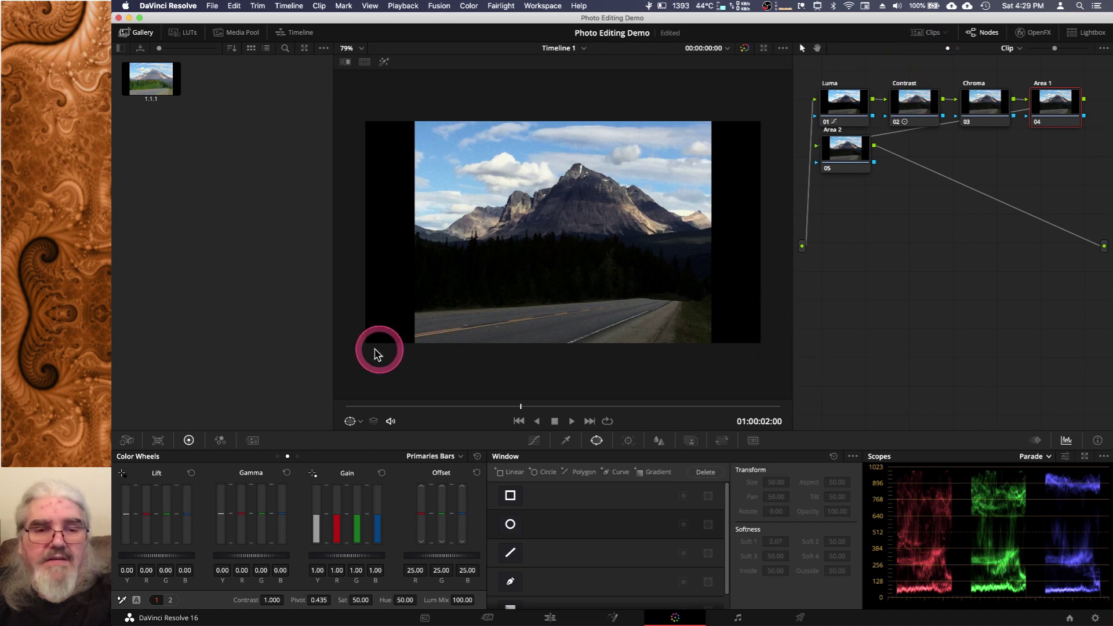
drag(334, 356, 261, 350)
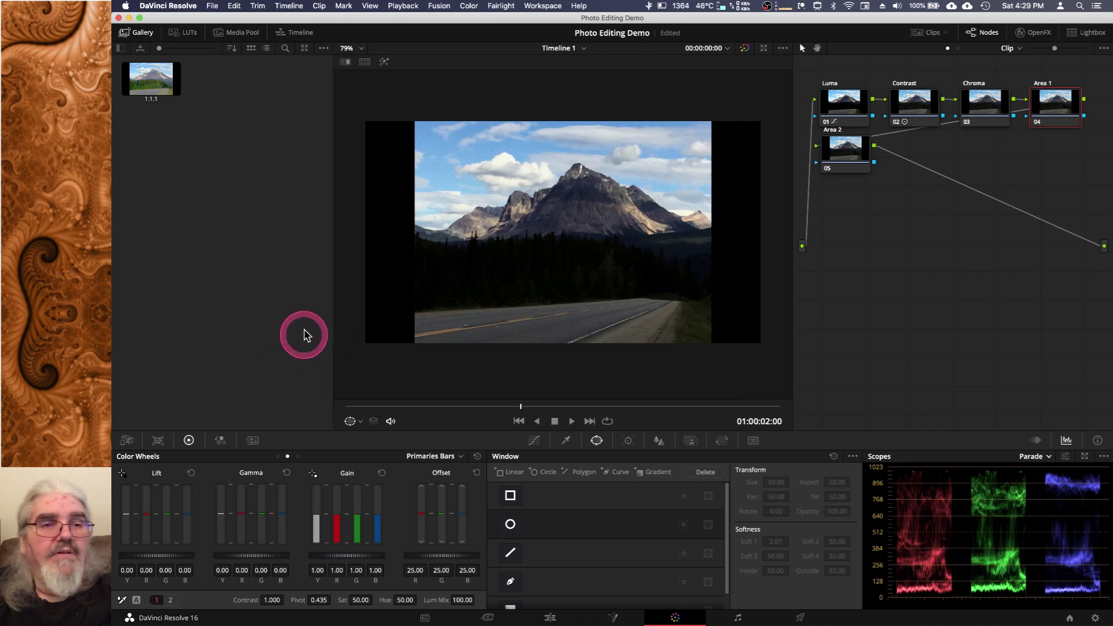
click(144, 36)
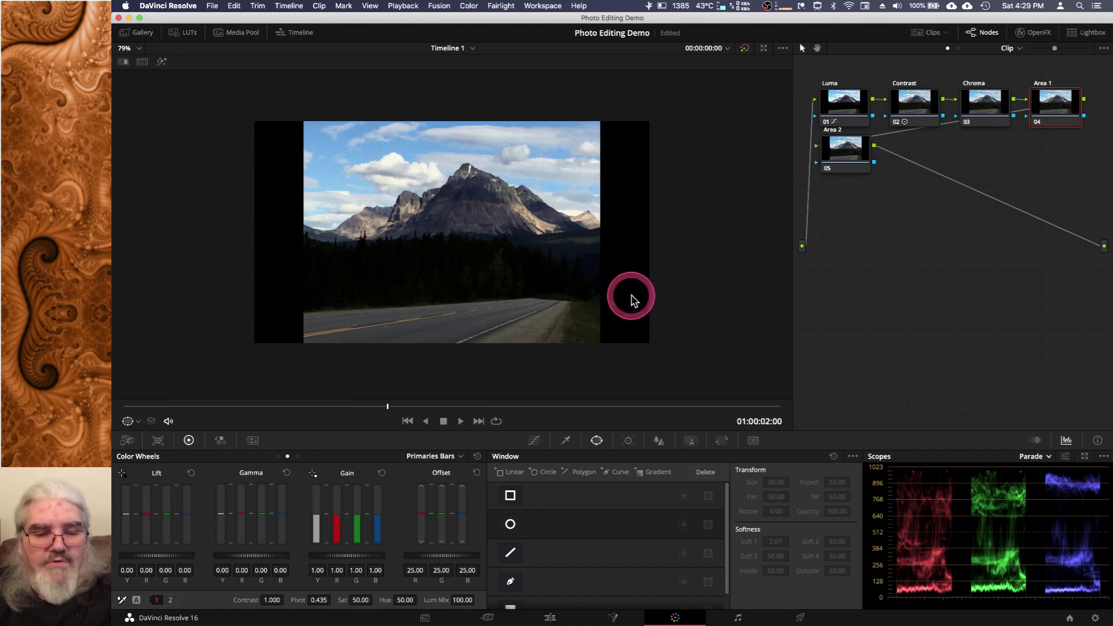
- Zoom the viewer image to 117% and save the project
scroll(632, 300, up, 2)
scroll(632, 299, up, 2)
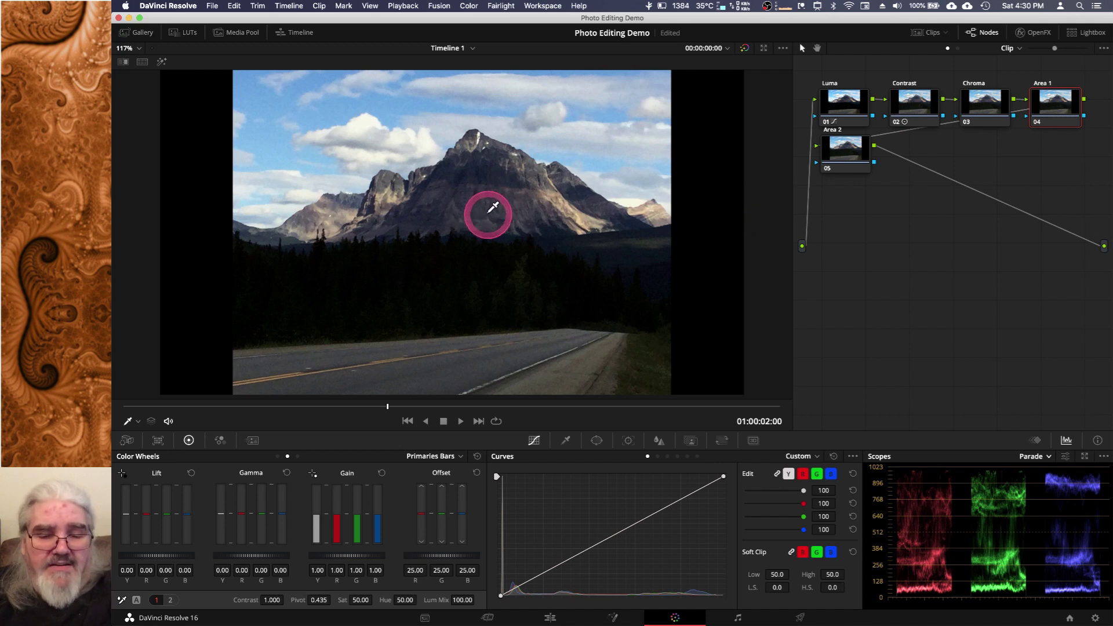
key(super+s)
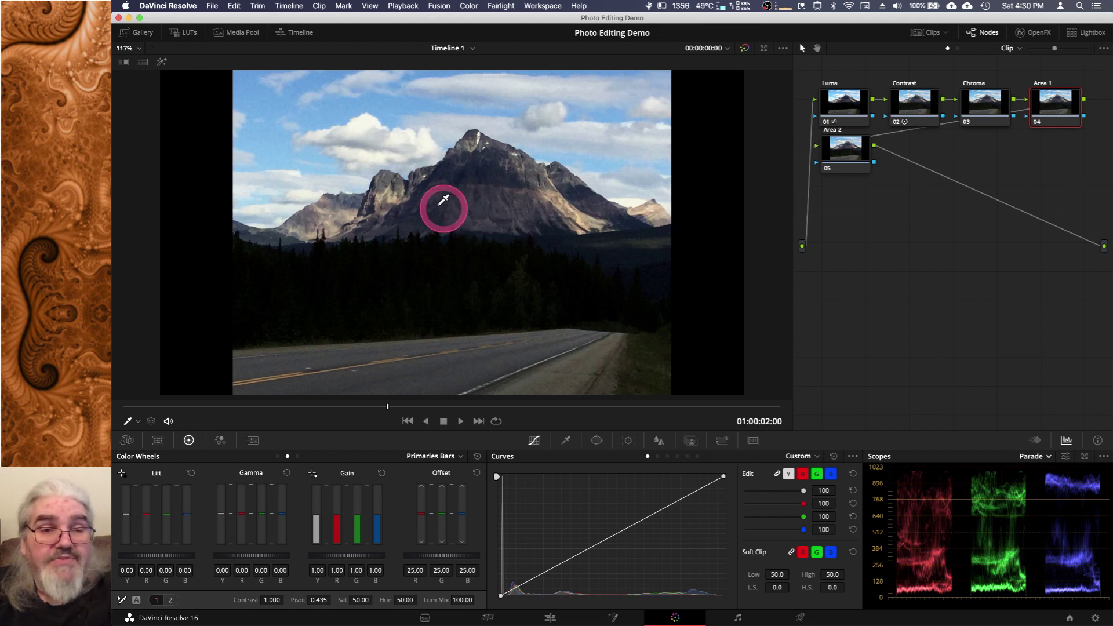
- Examine different areas of the enlarged mountain photo in the viewer
scroll(405, 186, left, 3)
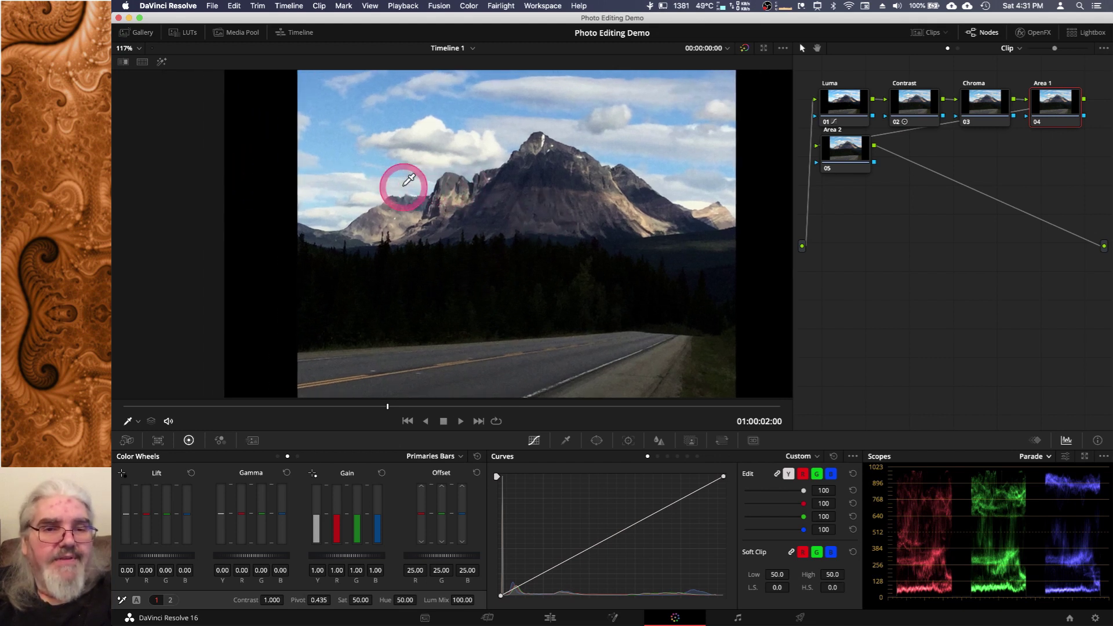
scroll(405, 186, right, 4)
scroll(404, 186, left, 3)
scroll(404, 185, down, 1)
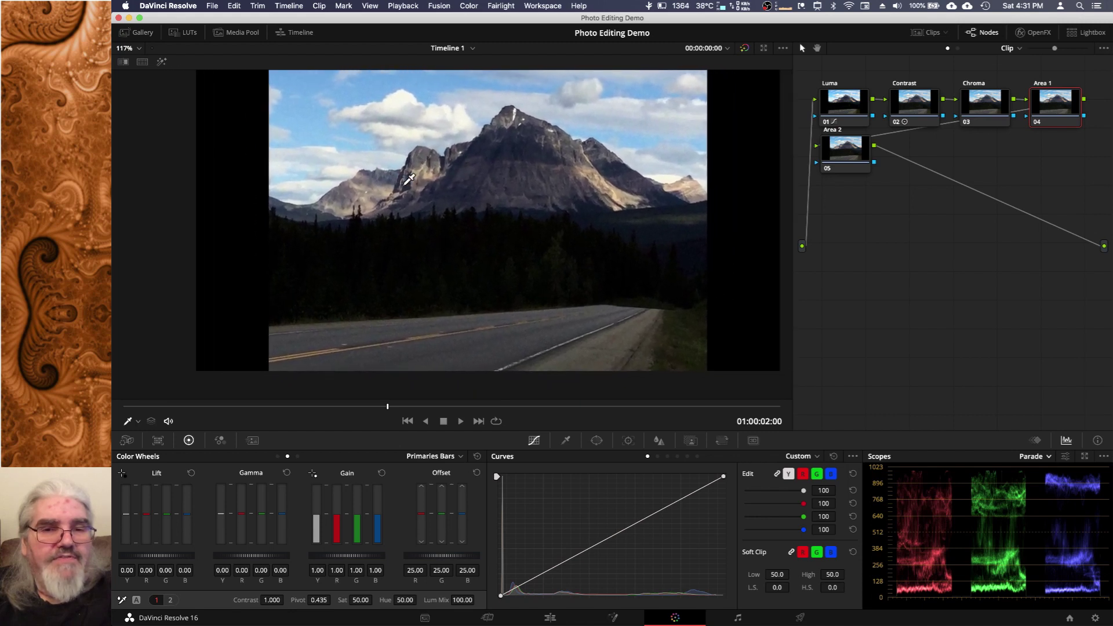
scroll(404, 185, up, 3)
scroll(404, 186, left, 2)
scroll(405, 186, down, 3)
scroll(405, 186, right, 3)
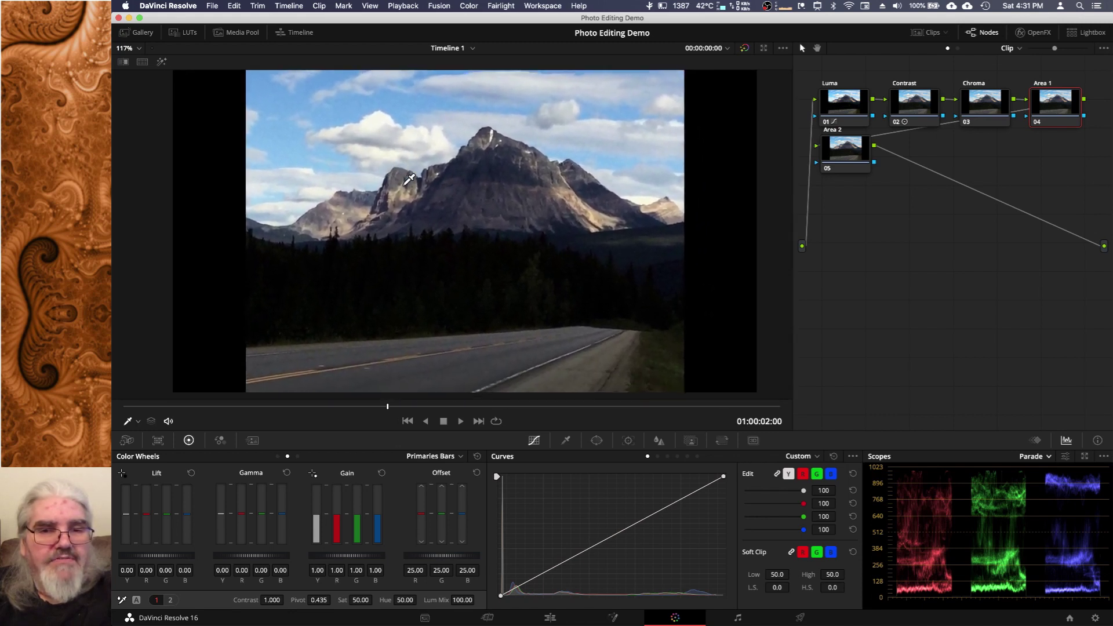
scroll(405, 185, left, 3)
scroll(404, 185, right, 2)
scroll(404, 186, up, 1)
scroll(405, 185, right, 2)
scroll(404, 185, down, 1)
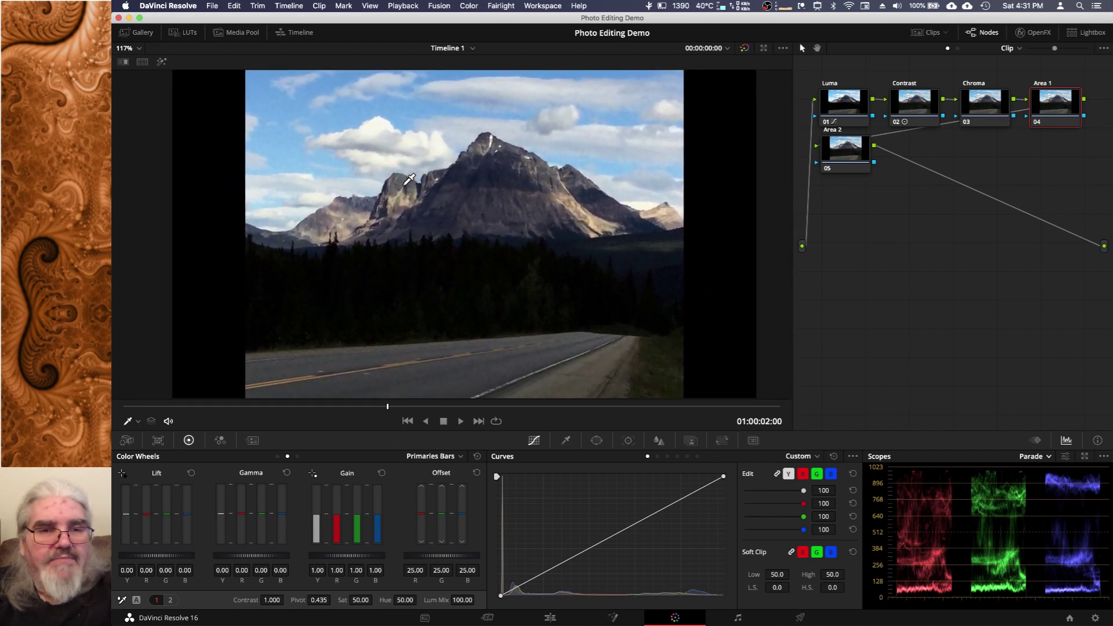
scroll(404, 185, right, 2)
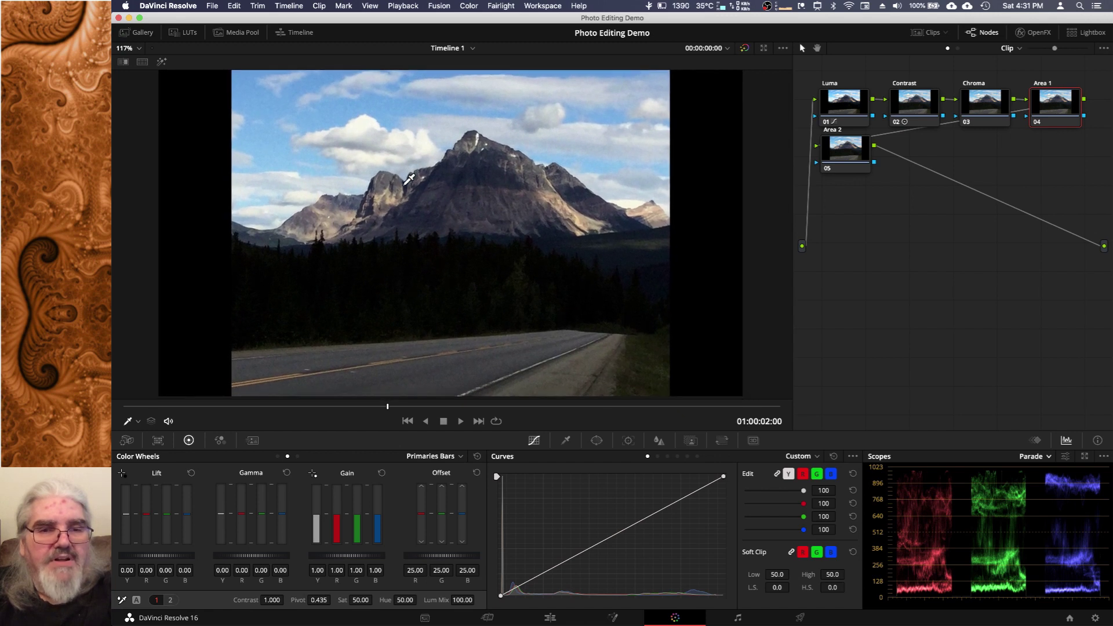
- Check the viewer's preset zoom levels, then try magnifying and reducing the photo, ending at 117%
click(196, 148)
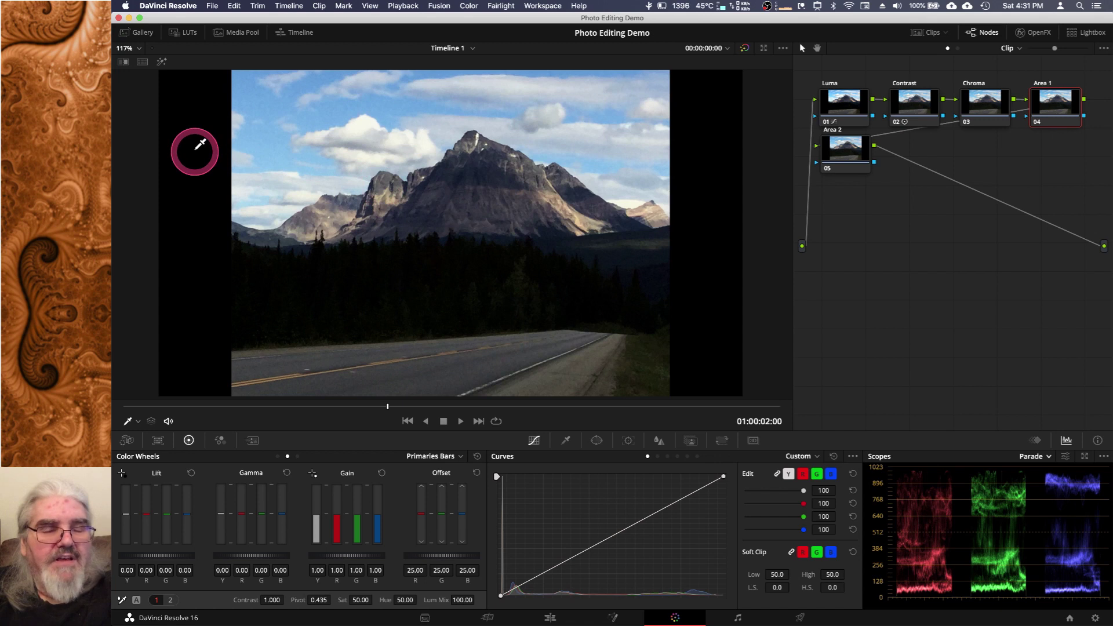
click(140, 50)
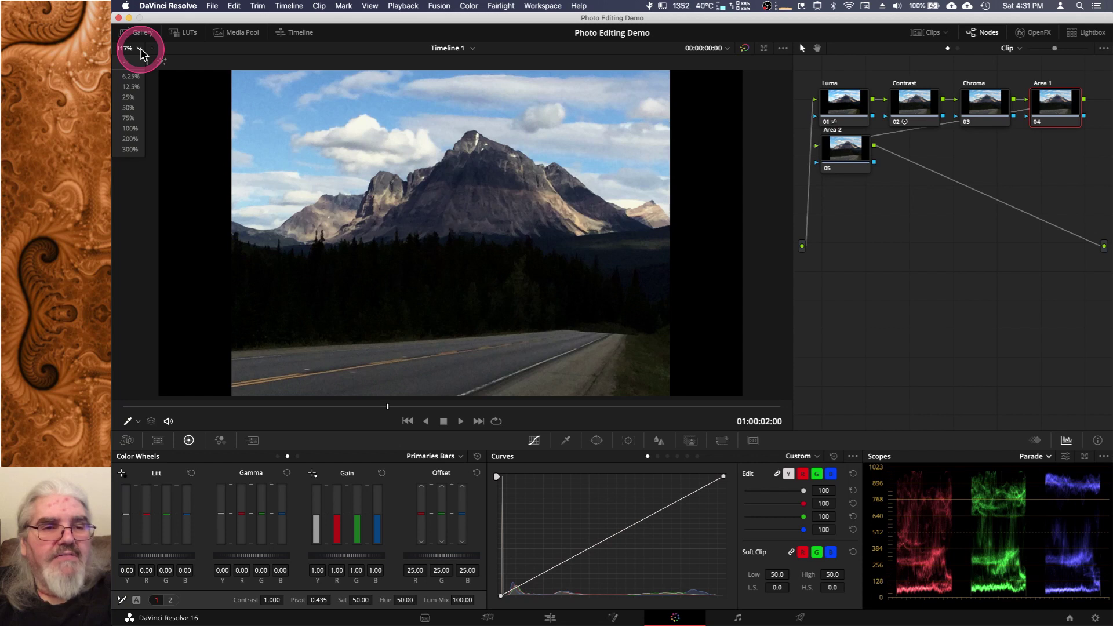
click(180, 53)
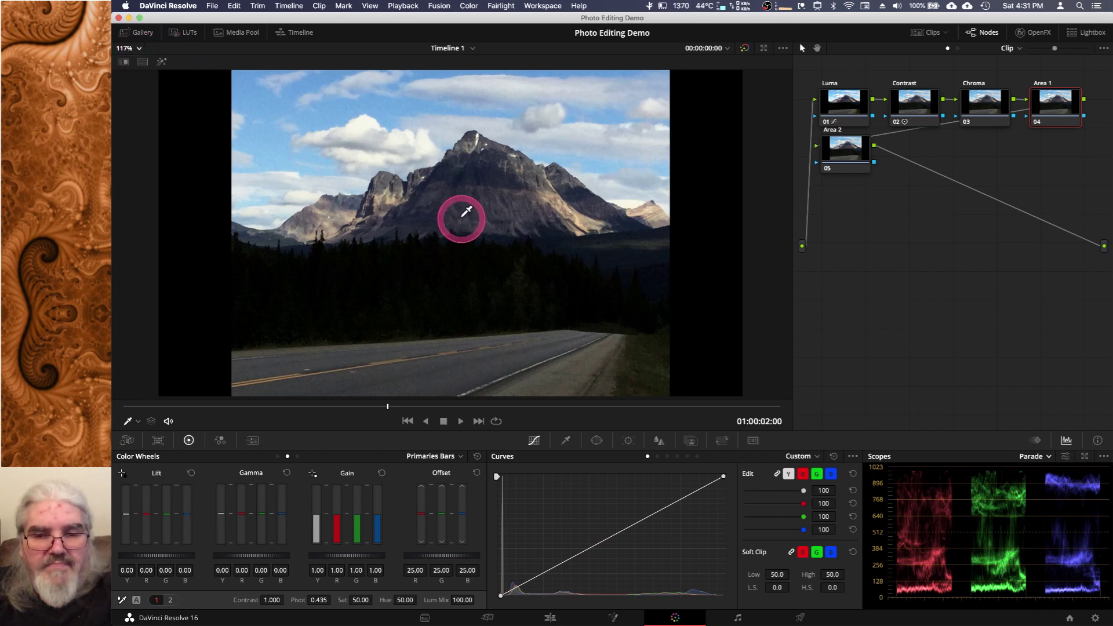
scroll(467, 212, up, 2)
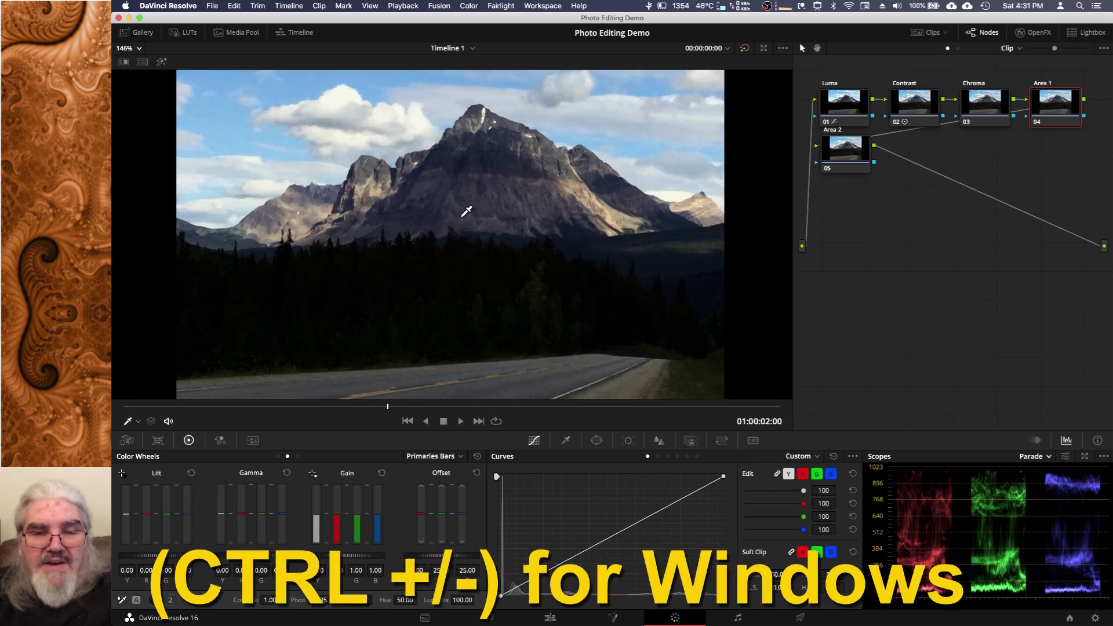
key(super+minus)
key(super+minus)
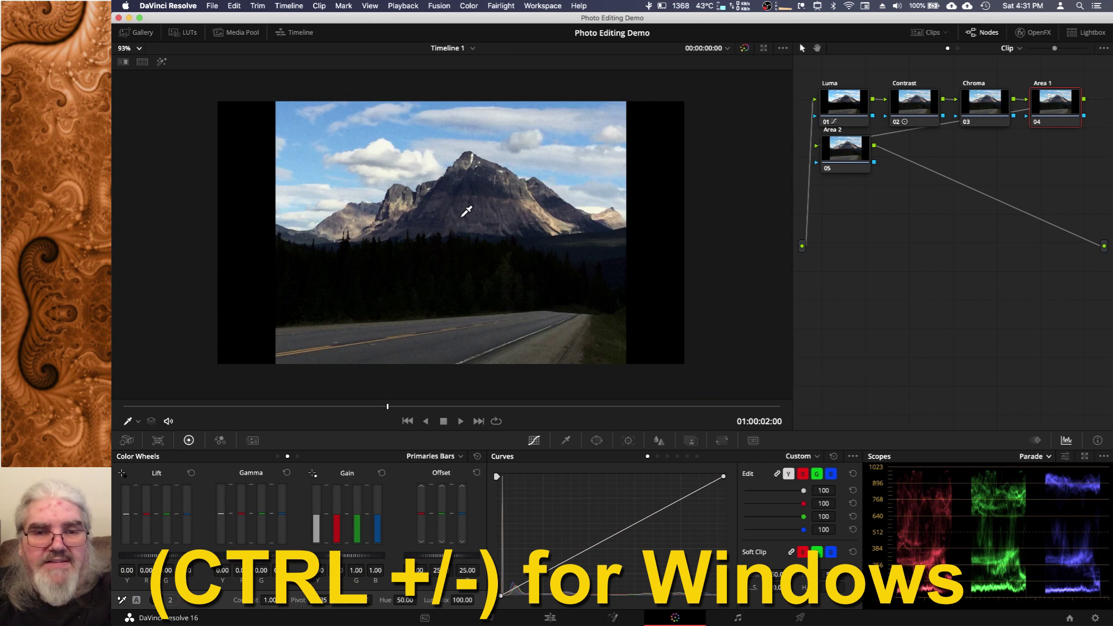
key(super+plus)
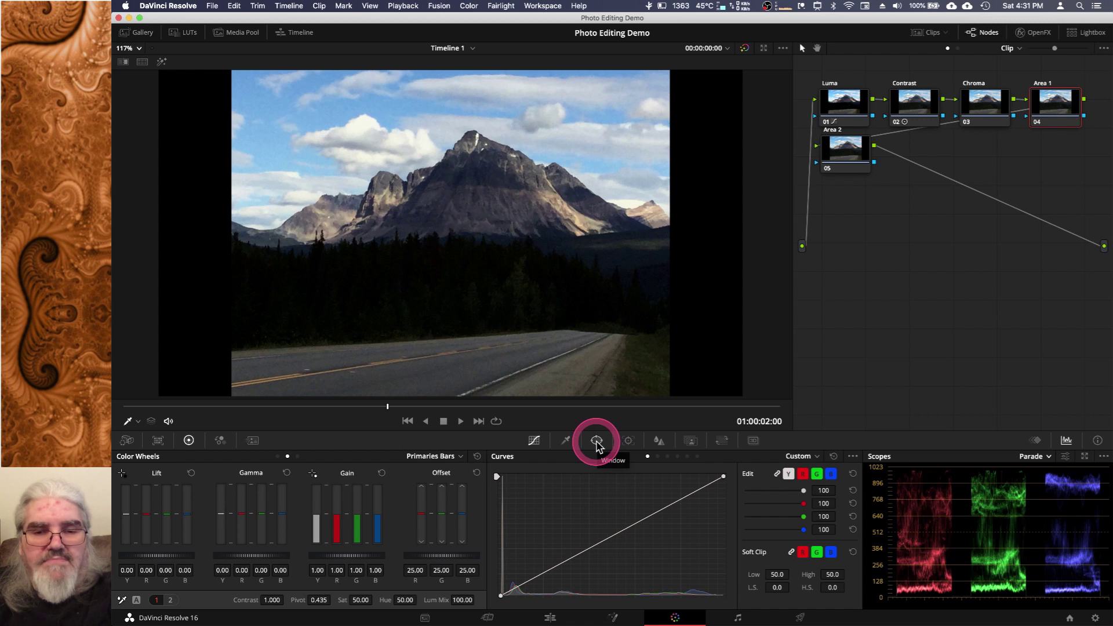
- Enable a freehand Curve power window on the Area 1 node, with the viewer zoomed to 111%
click(597, 444)
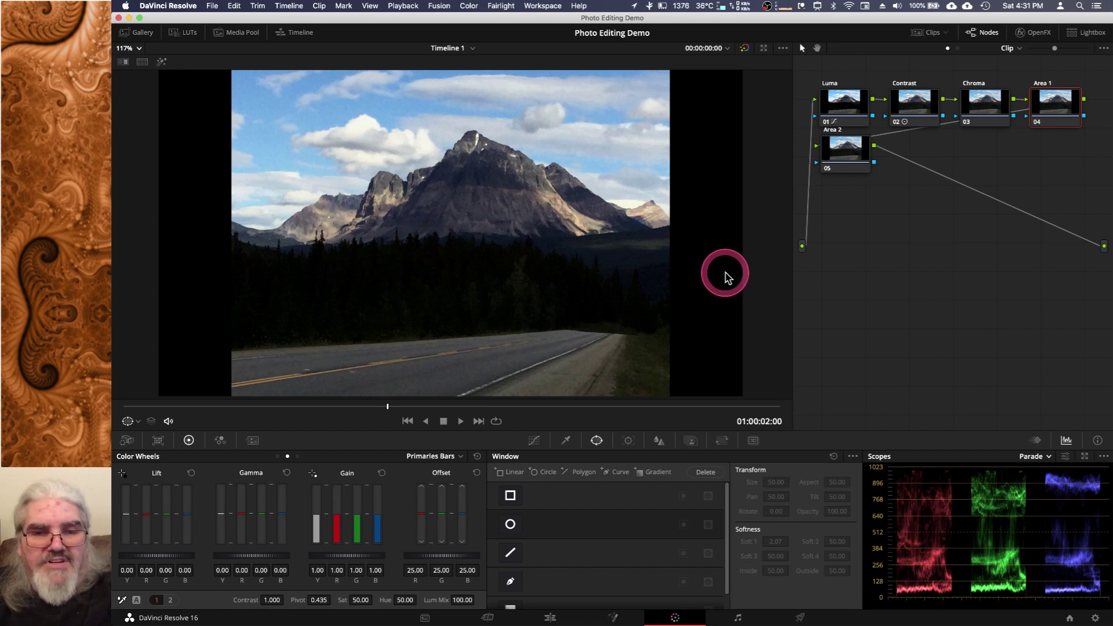
scroll(725, 277, down, 2)
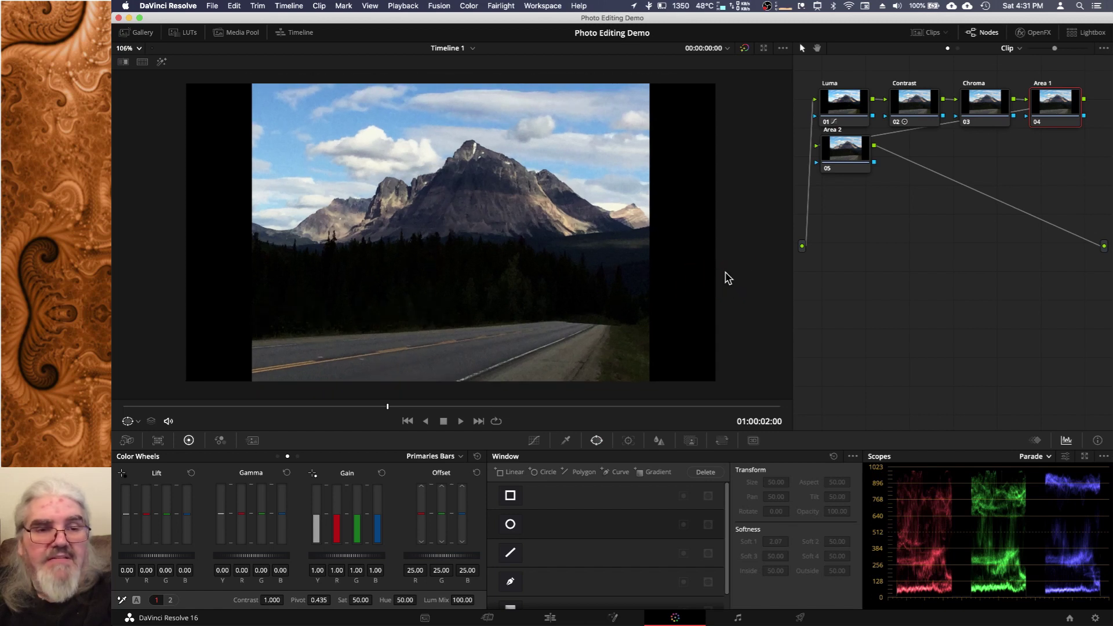
scroll(725, 277, up, 1)
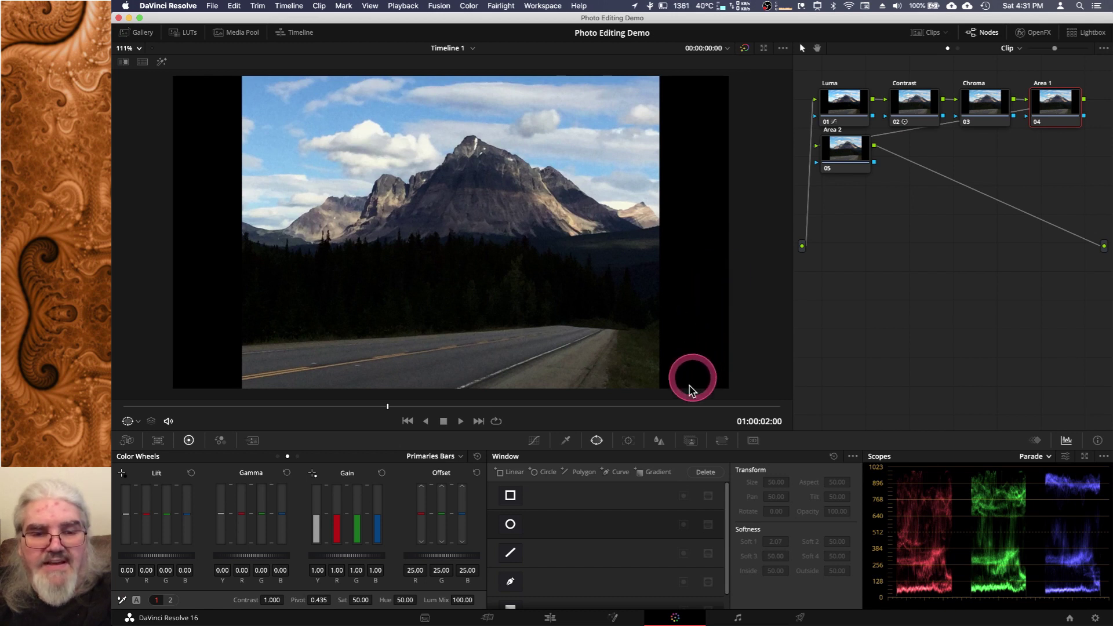
click(510, 584)
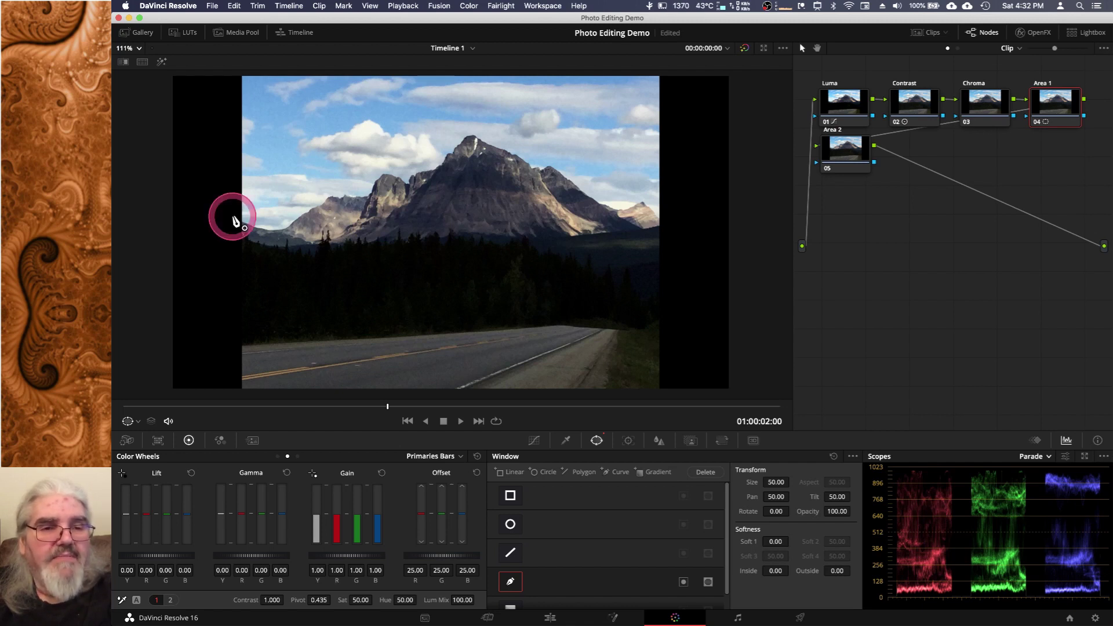
- Trace the Area 1 window's outline along the mountain ridge from just outside the photo's left edge up to the main summit
drag(233, 217, 253, 231)
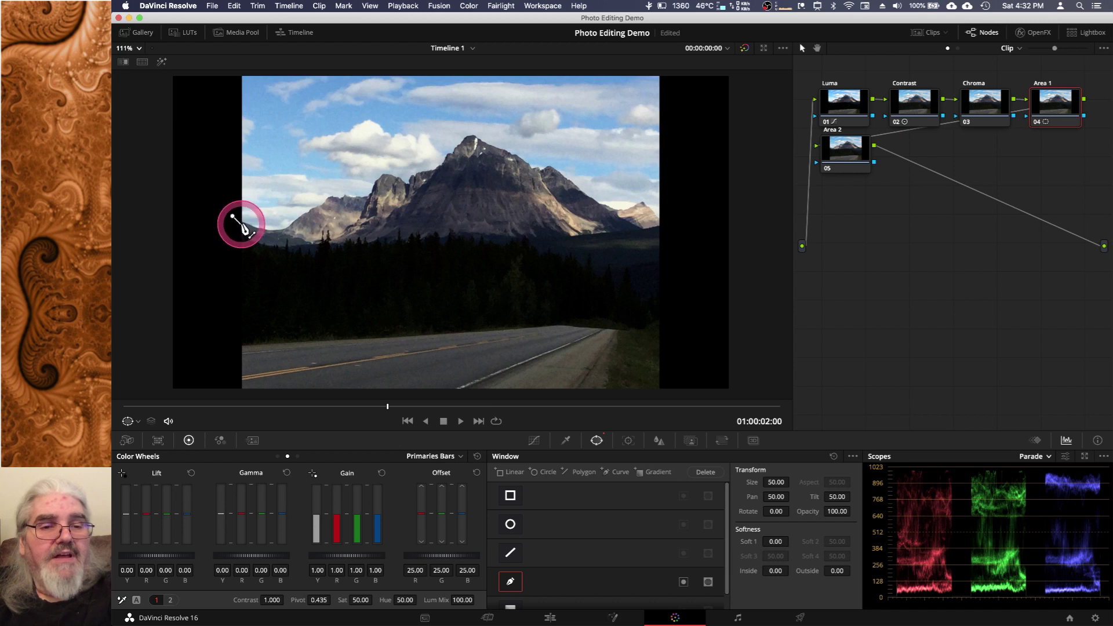
click(249, 224)
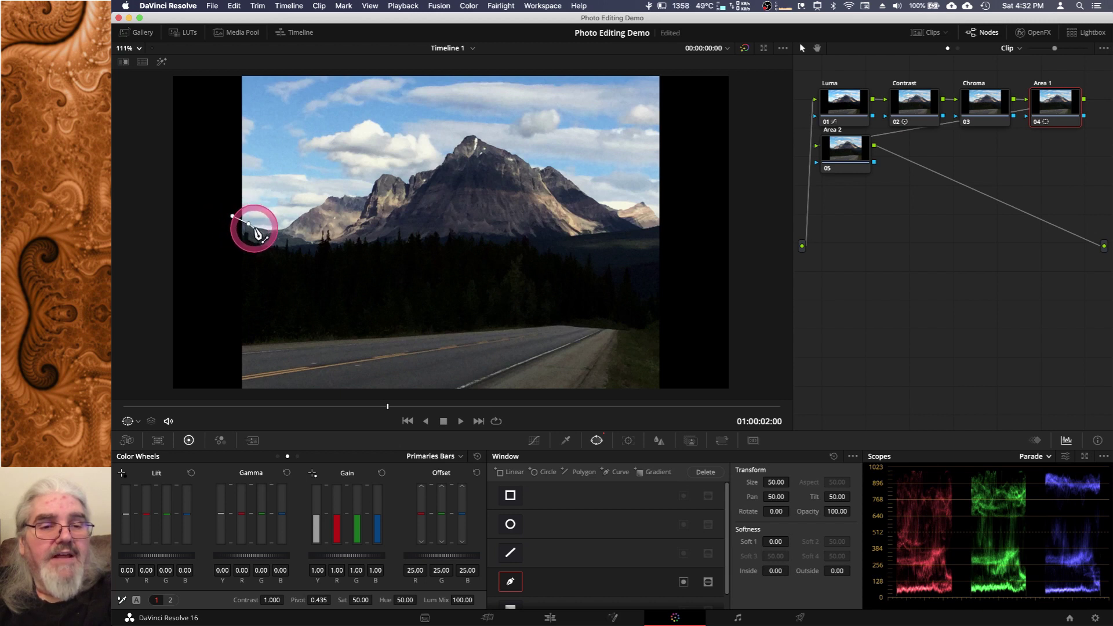
click(255, 227)
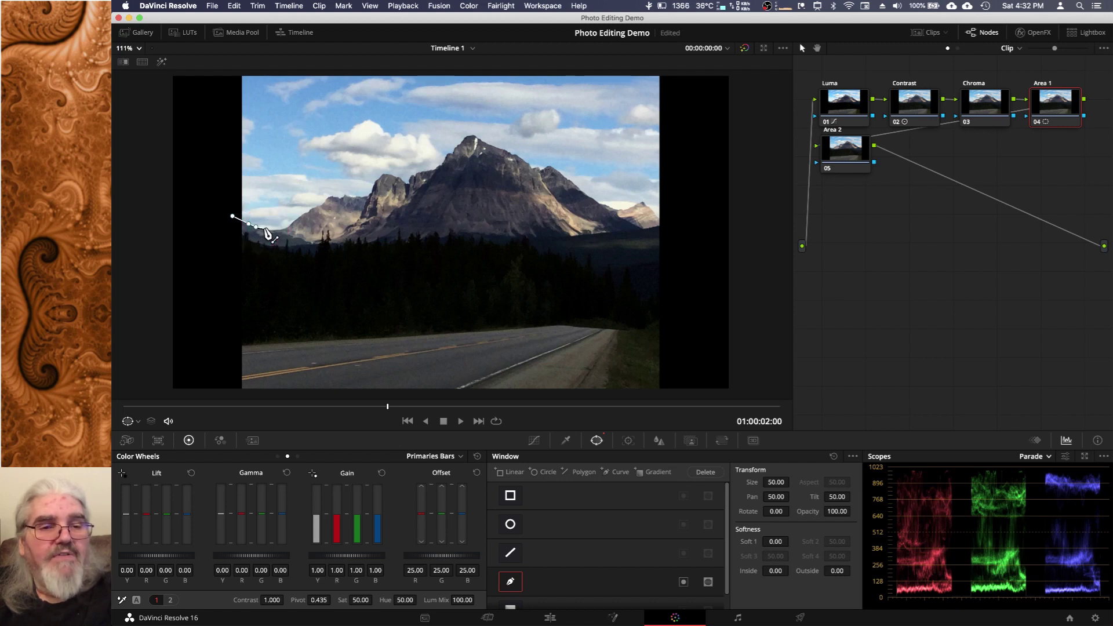
drag(264, 229, 276, 230)
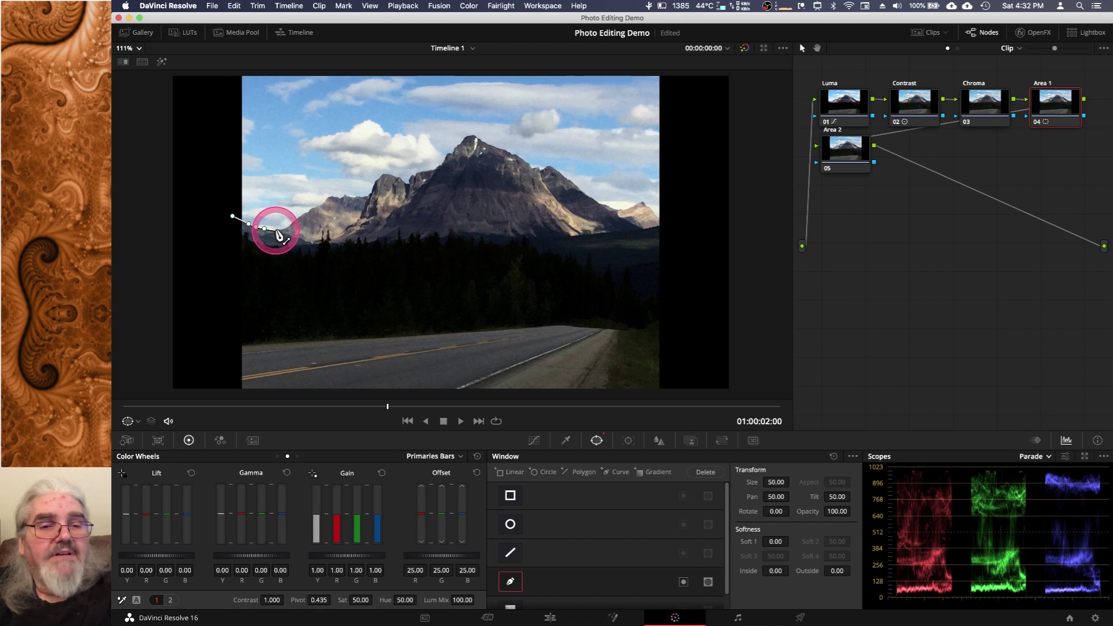
click(276, 230)
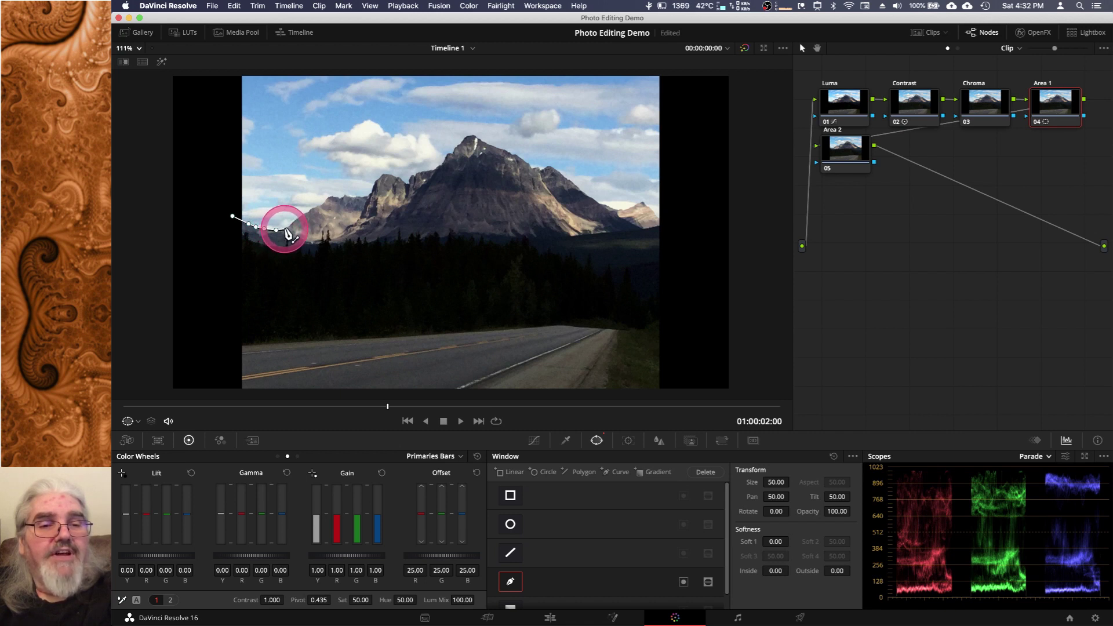
click(284, 228)
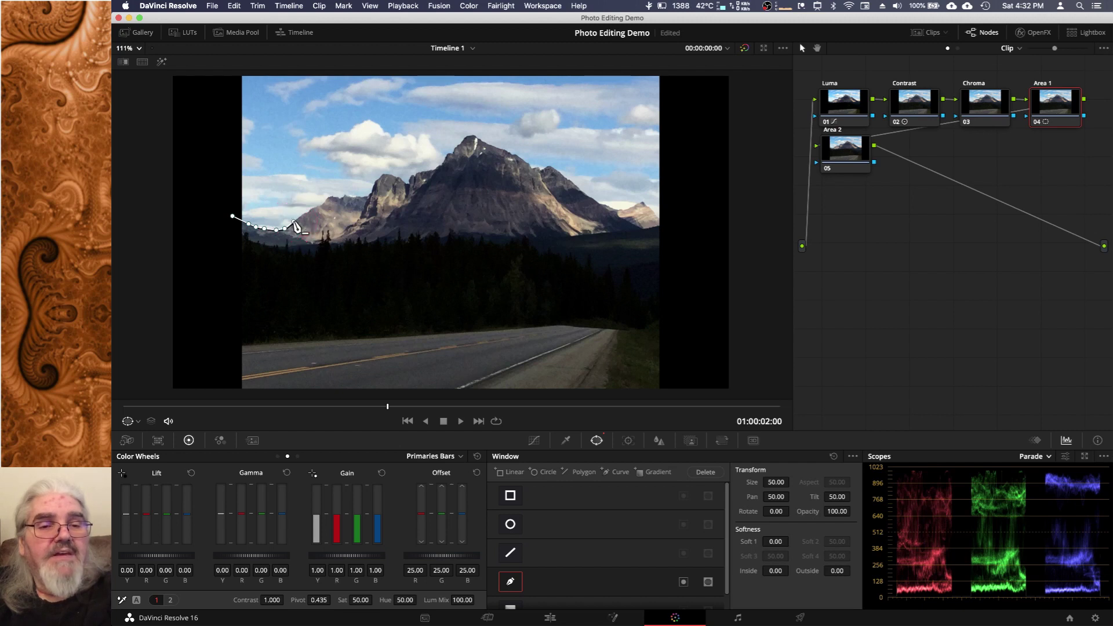
click(293, 222)
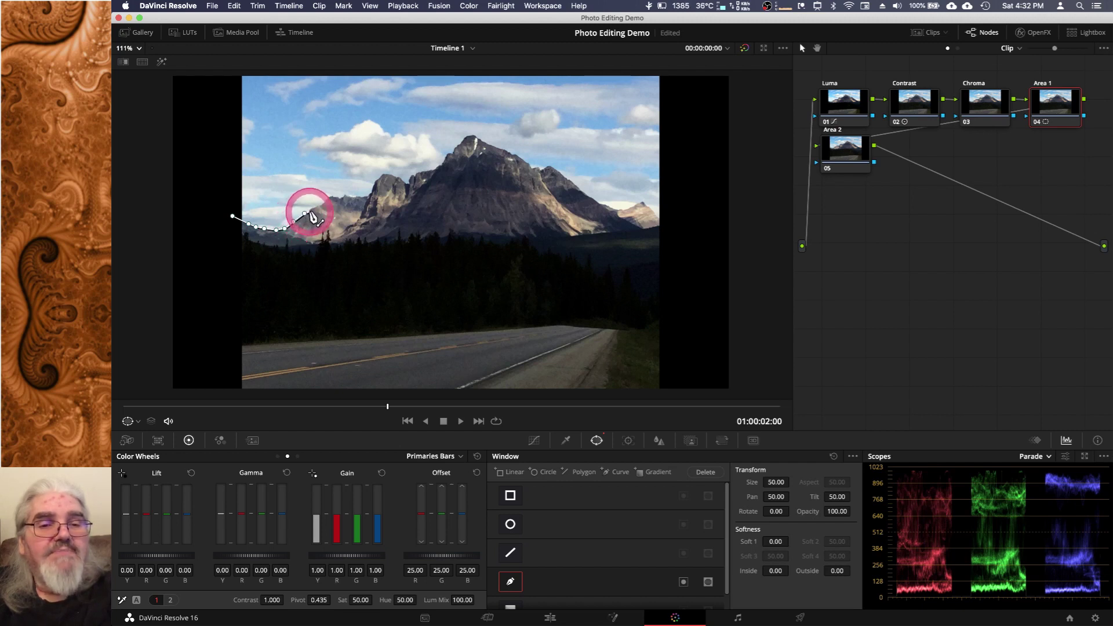
click(310, 209)
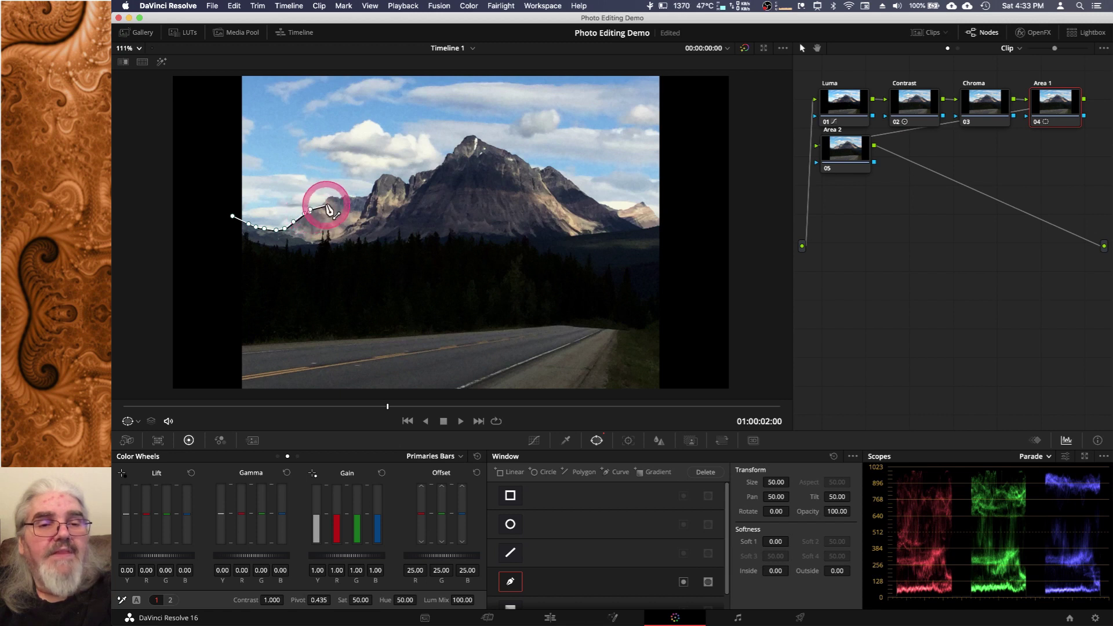
click(320, 206)
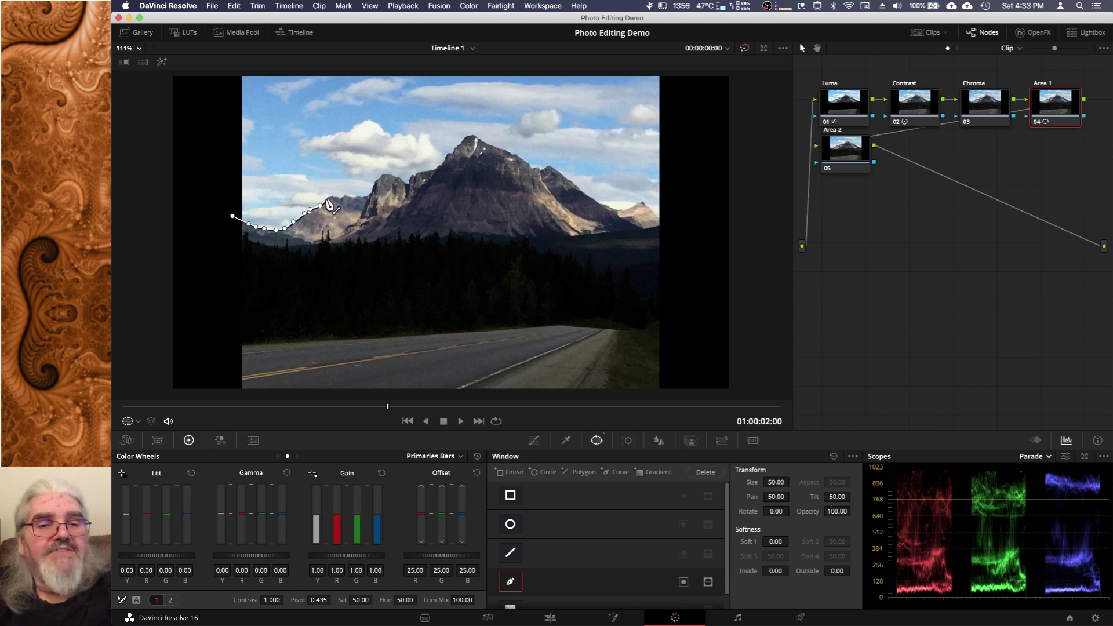
click(331, 198)
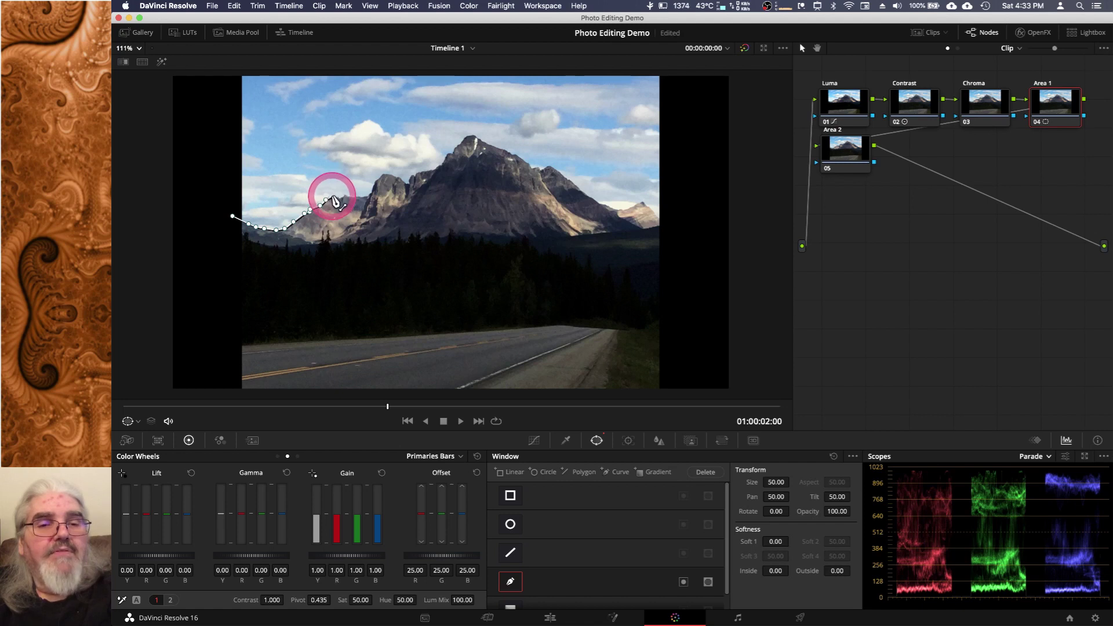
click(338, 201)
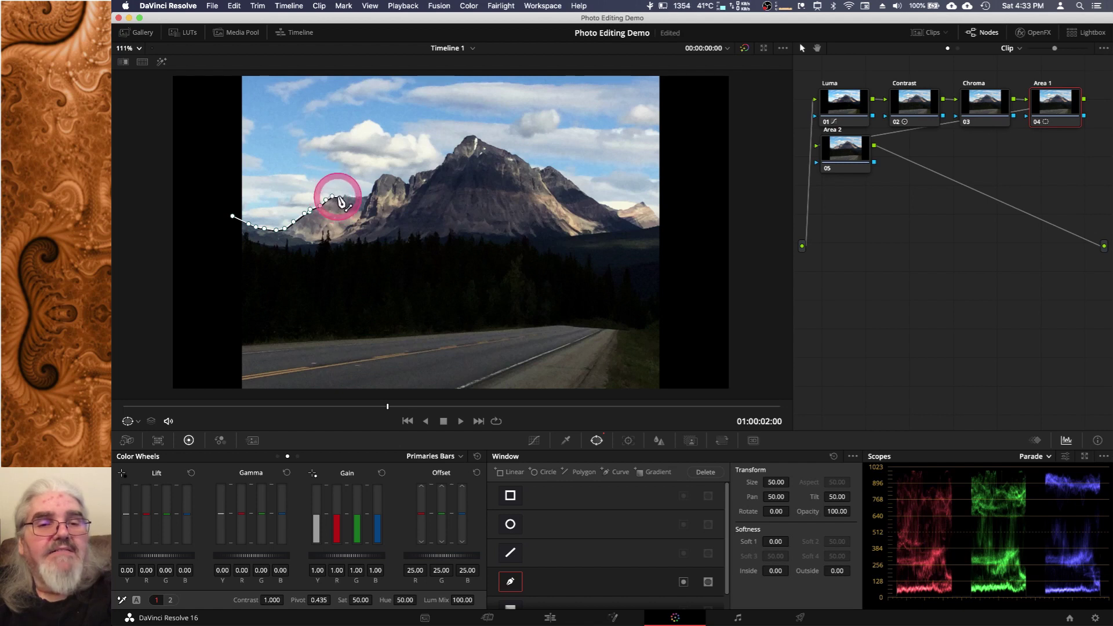
click(339, 196)
click(342, 198)
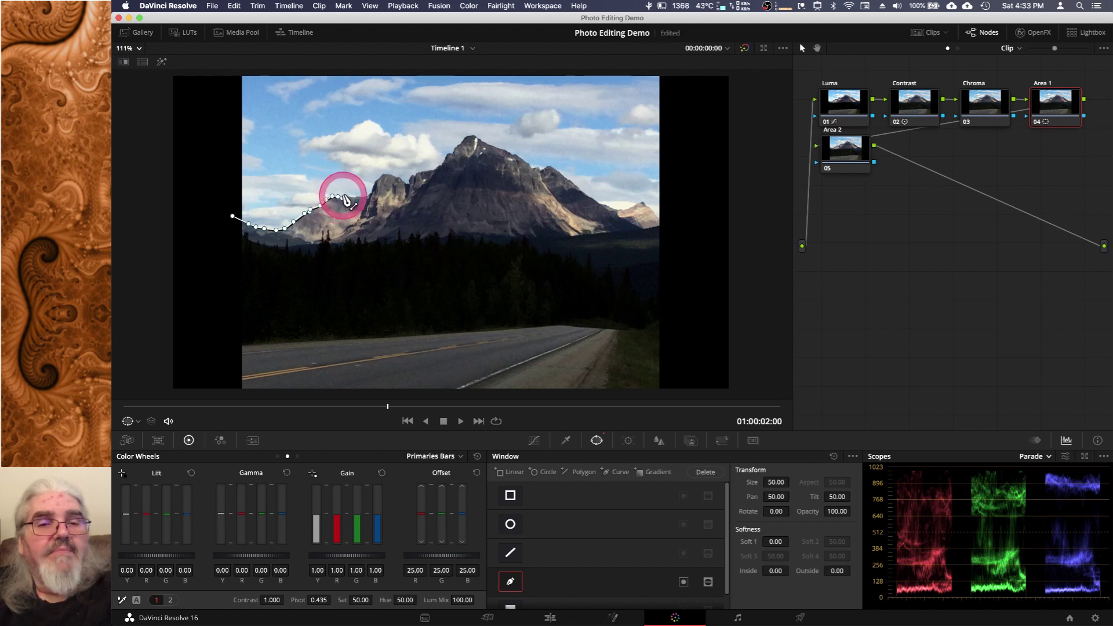
click(343, 196)
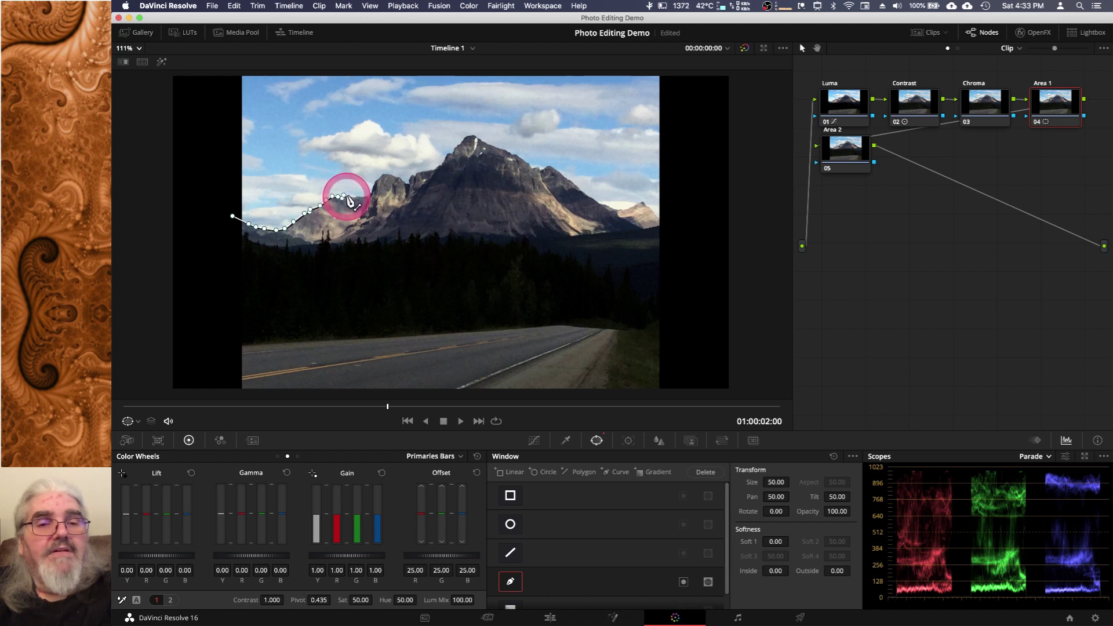
click(347, 196)
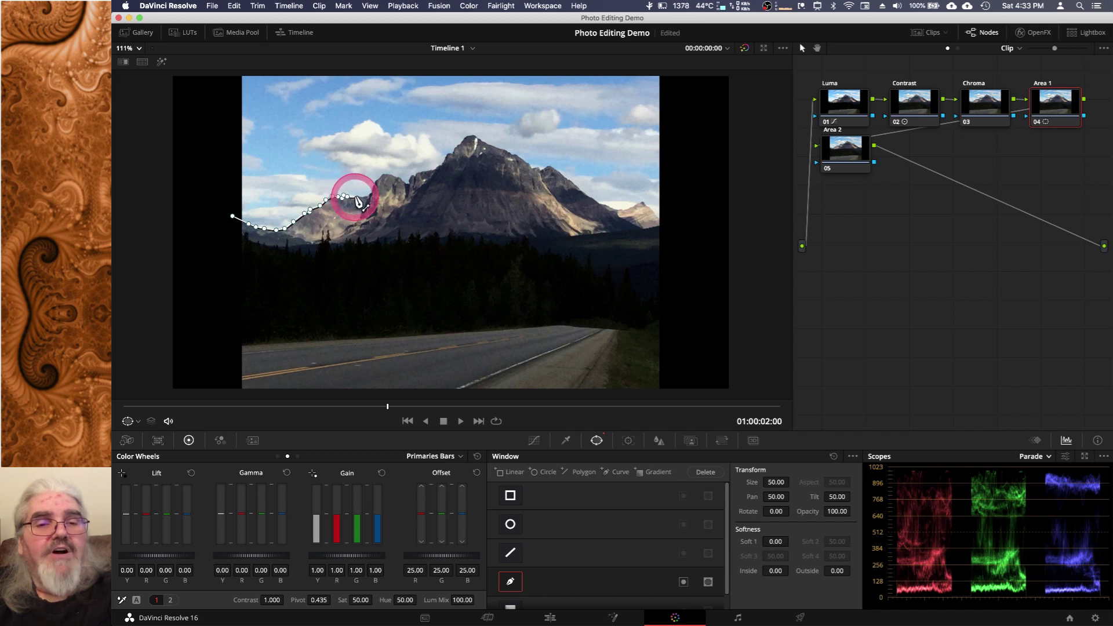
click(356, 198)
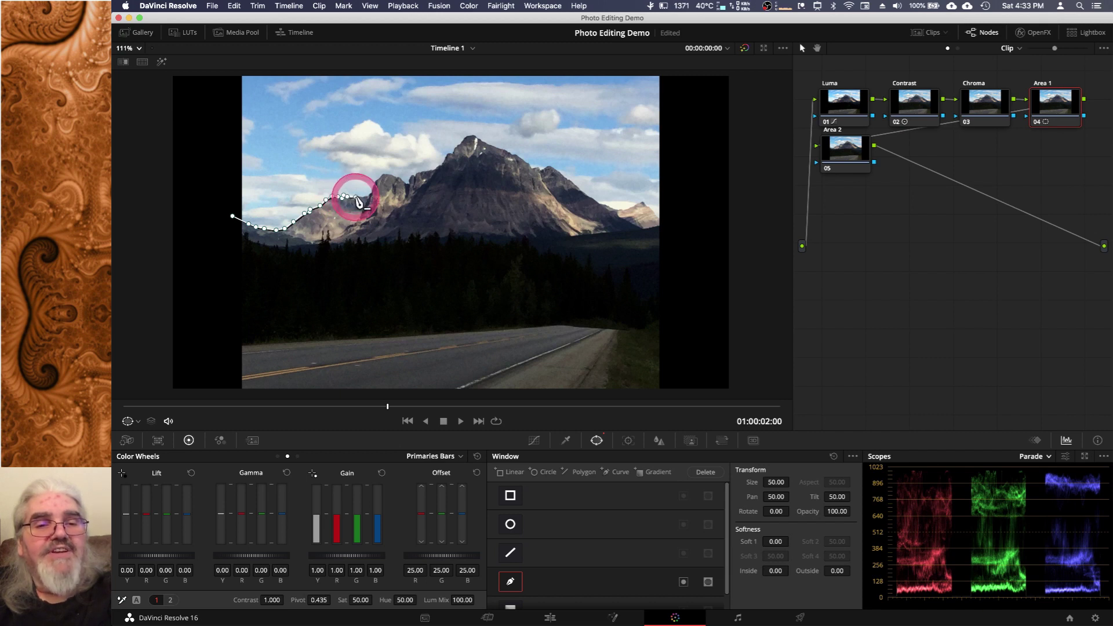
click(368, 195)
click(372, 192)
click(375, 182)
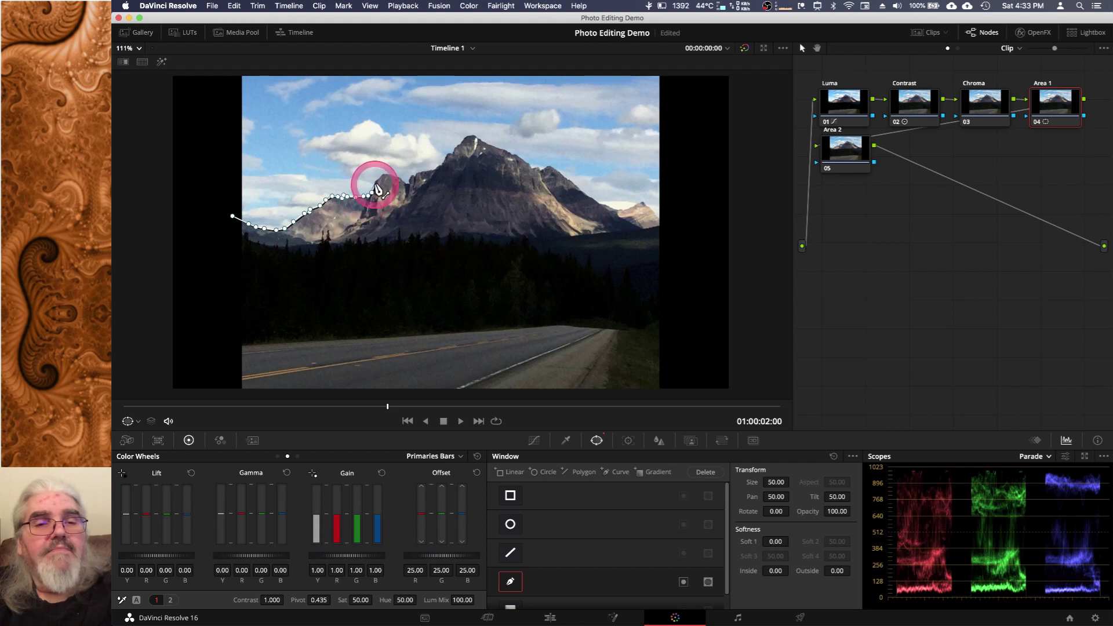
click(381, 175)
click(388, 174)
click(394, 176)
click(399, 179)
click(406, 184)
click(412, 176)
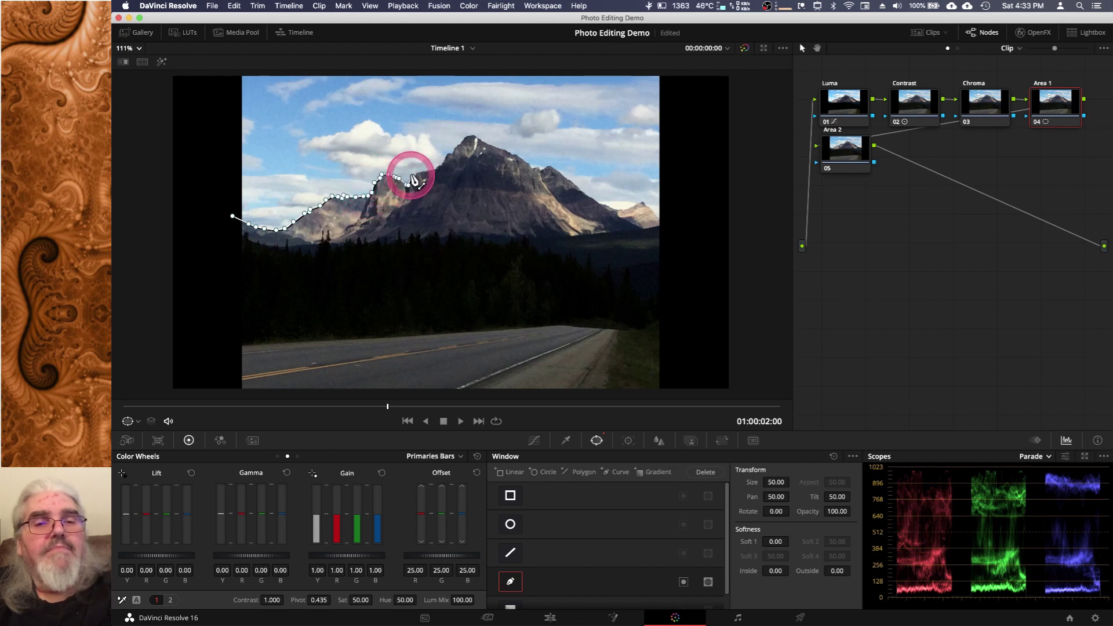
click(415, 173)
click(431, 170)
click(440, 166)
click(446, 154)
click(458, 145)
click(466, 138)
click(473, 134)
- Continue the window outline from the main summit down the ridge to just beyond the photo's right edge
click(476, 136)
click(478, 139)
click(494, 146)
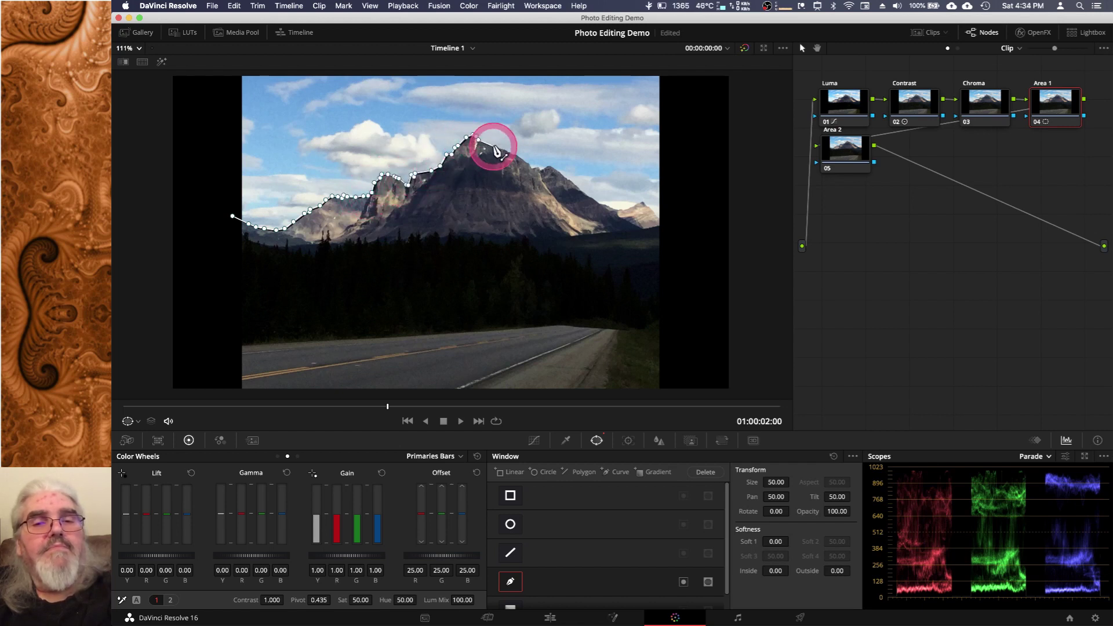
click(506, 150)
click(513, 153)
click(526, 162)
click(531, 167)
click(536, 166)
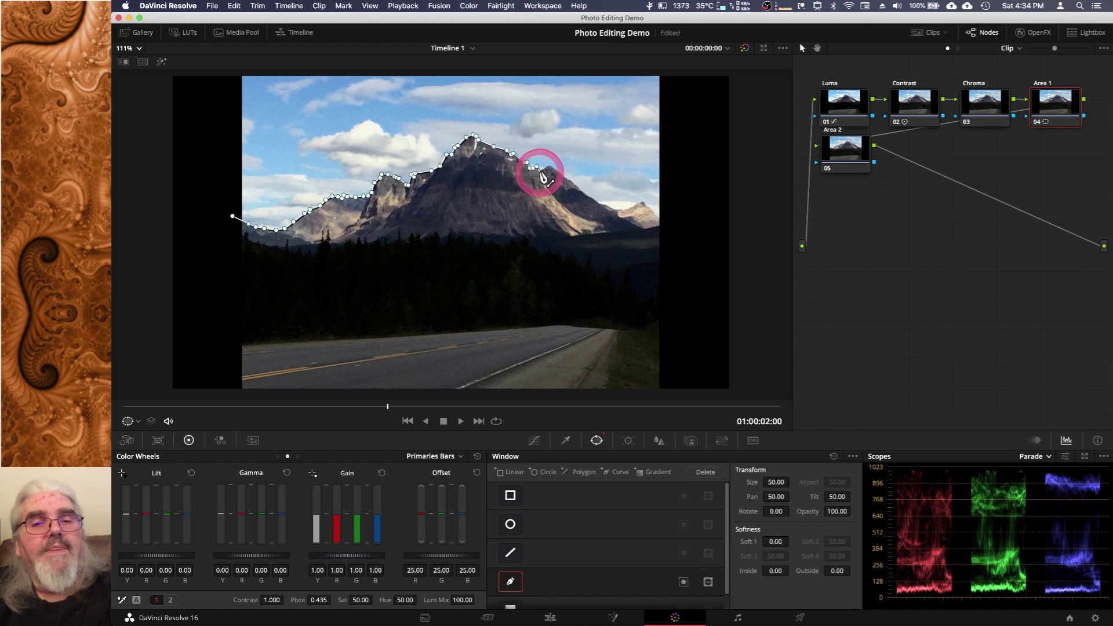
click(546, 166)
click(550, 165)
click(560, 174)
click(569, 178)
click(580, 190)
click(597, 202)
click(604, 204)
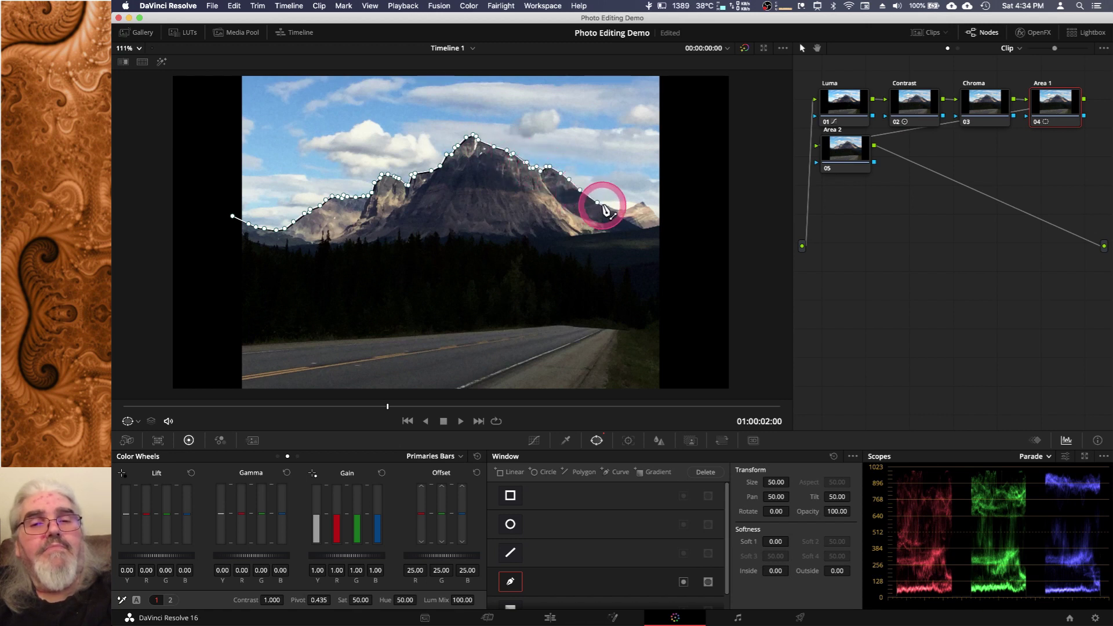
click(610, 207)
click(618, 211)
click(627, 208)
click(634, 205)
click(641, 201)
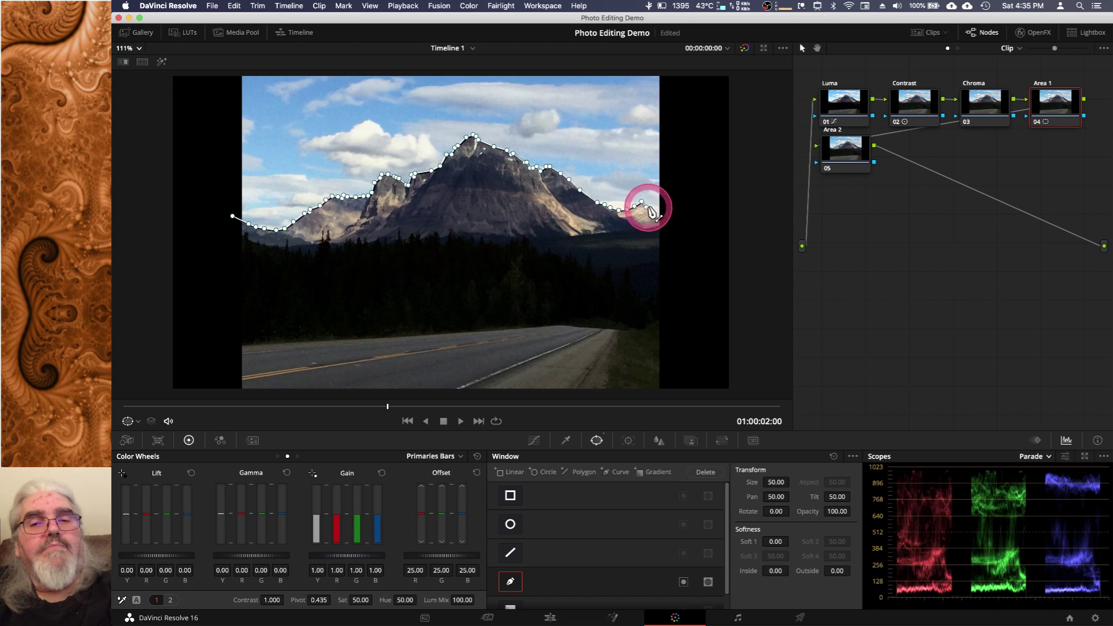
click(664, 223)
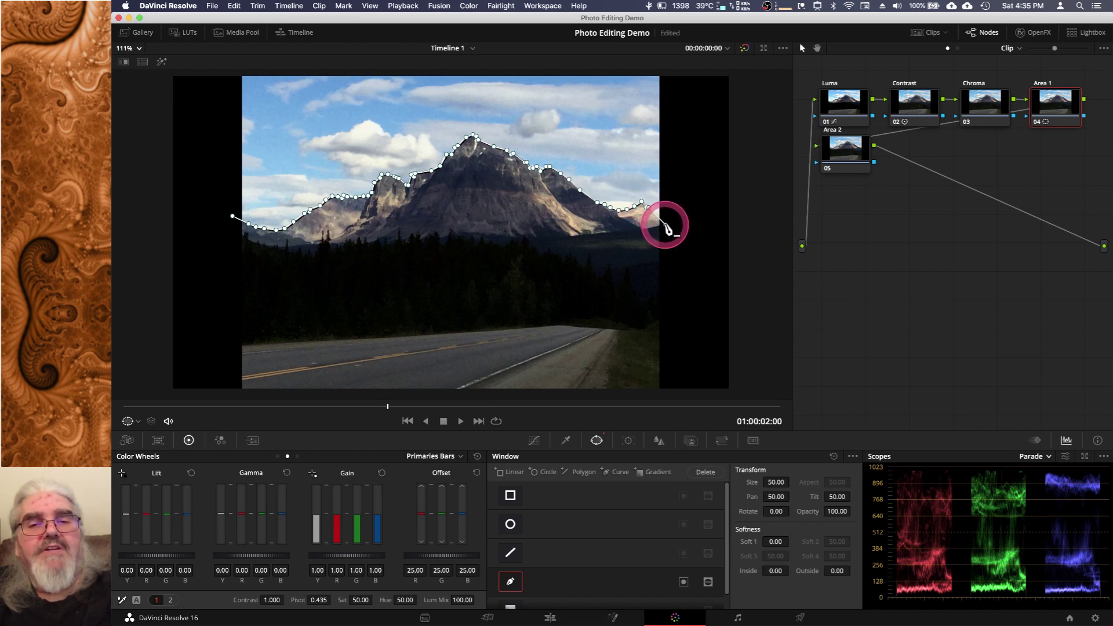
- Close the window outline around the photo's lower corners and back to its starting point, enclosing the mountains, forest and road
click(664, 398)
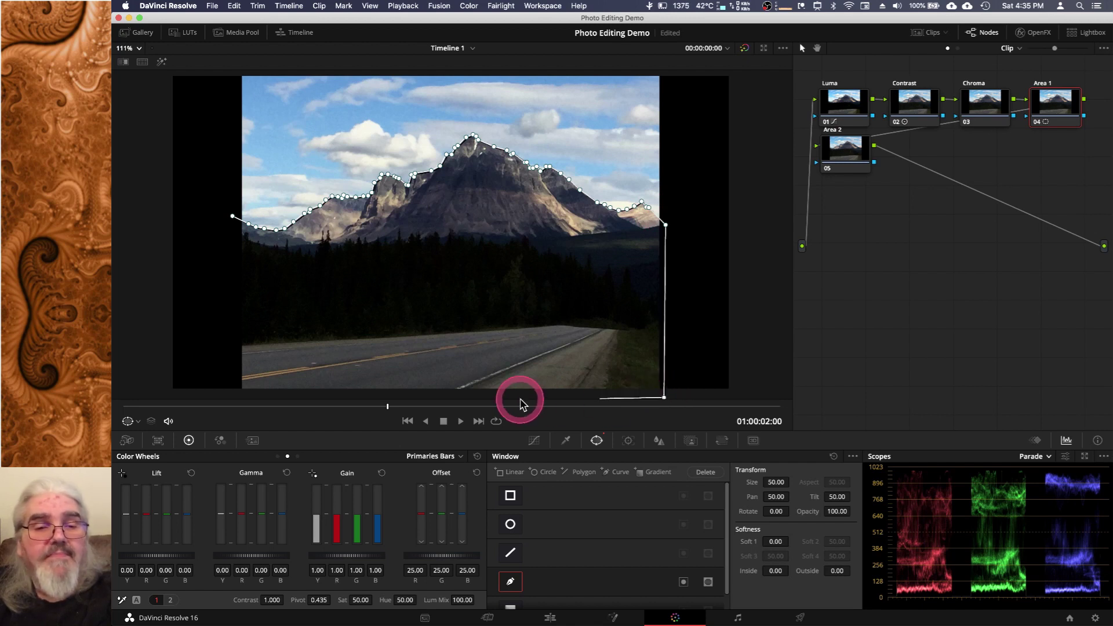
click(231, 394)
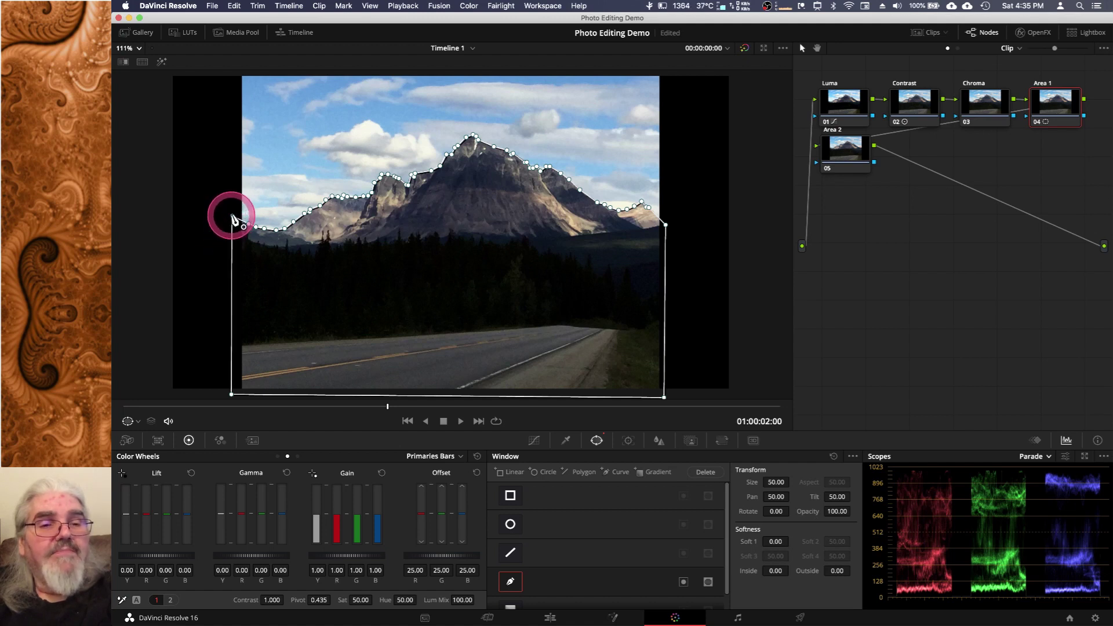
click(232, 216)
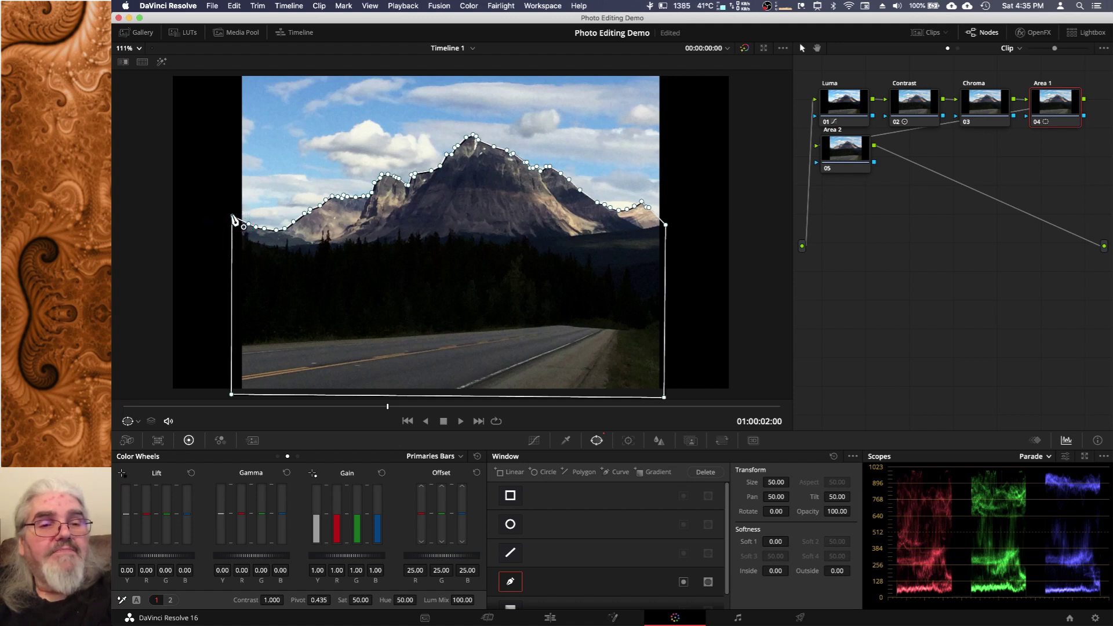
click(232, 216)
click(189, 284)
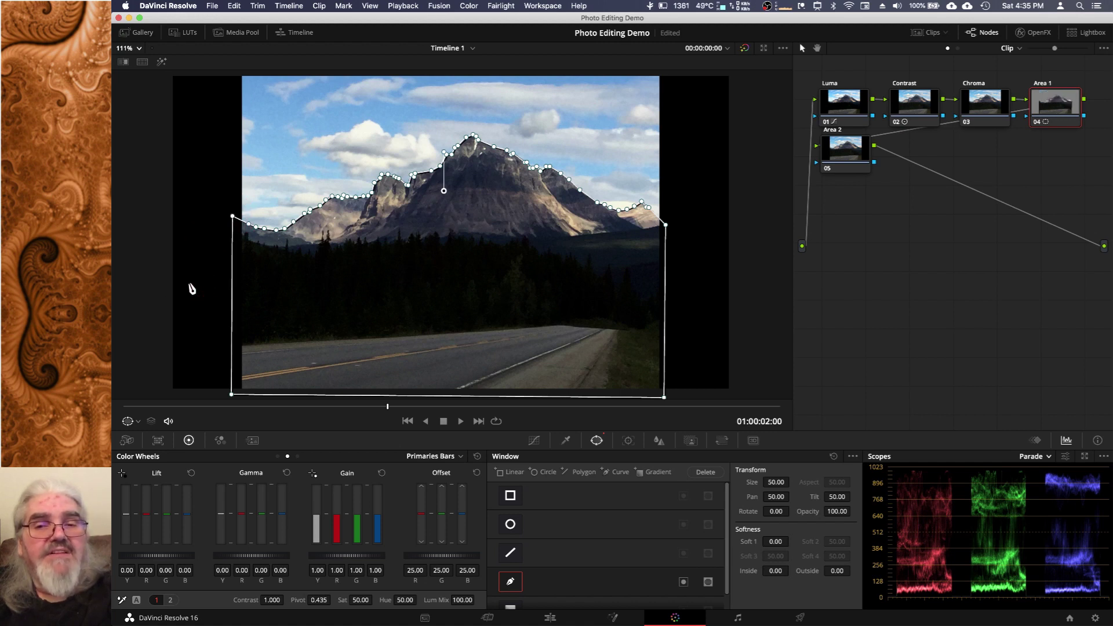
click(190, 285)
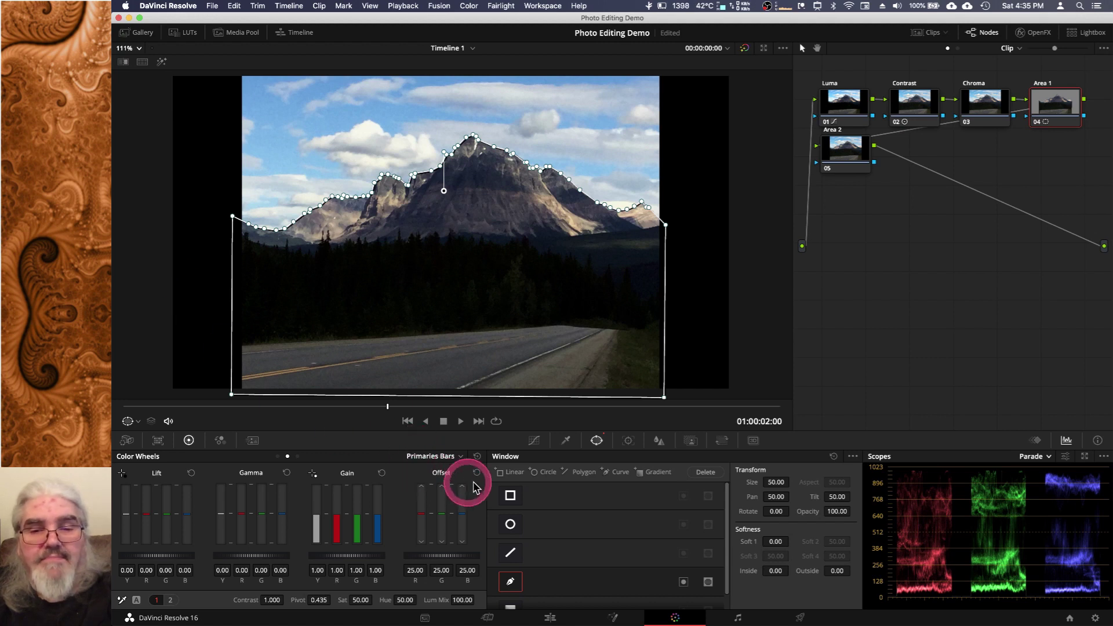
- Strongly raise the shadow part of the Area 1 node's custom curve to brighten the masked landscape and expose the mask edge
click(535, 442)
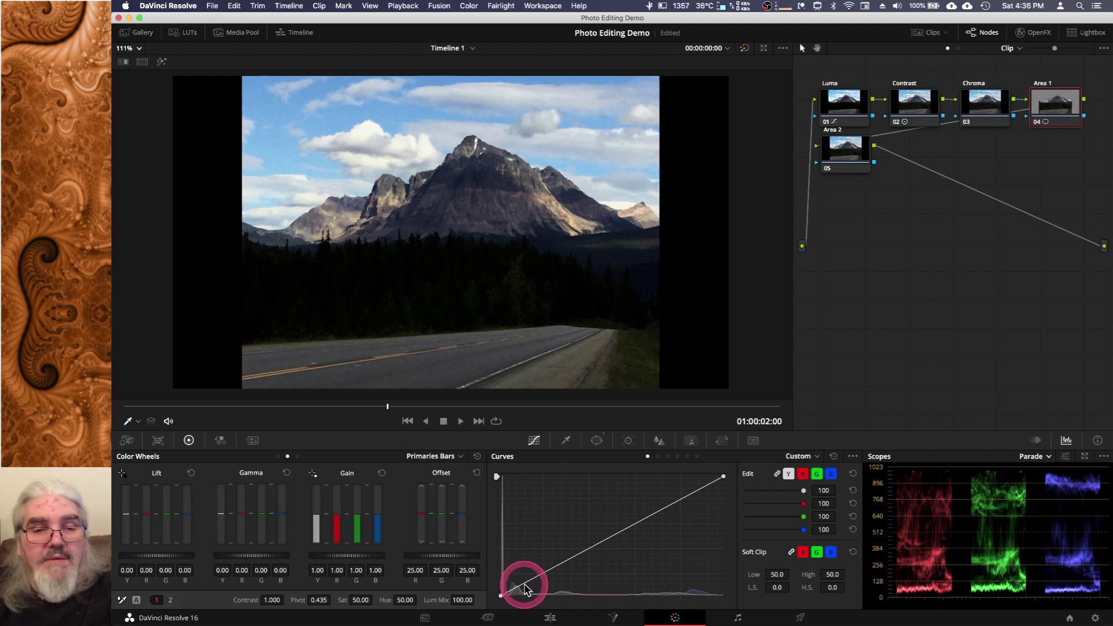
drag(522, 583, 530, 564)
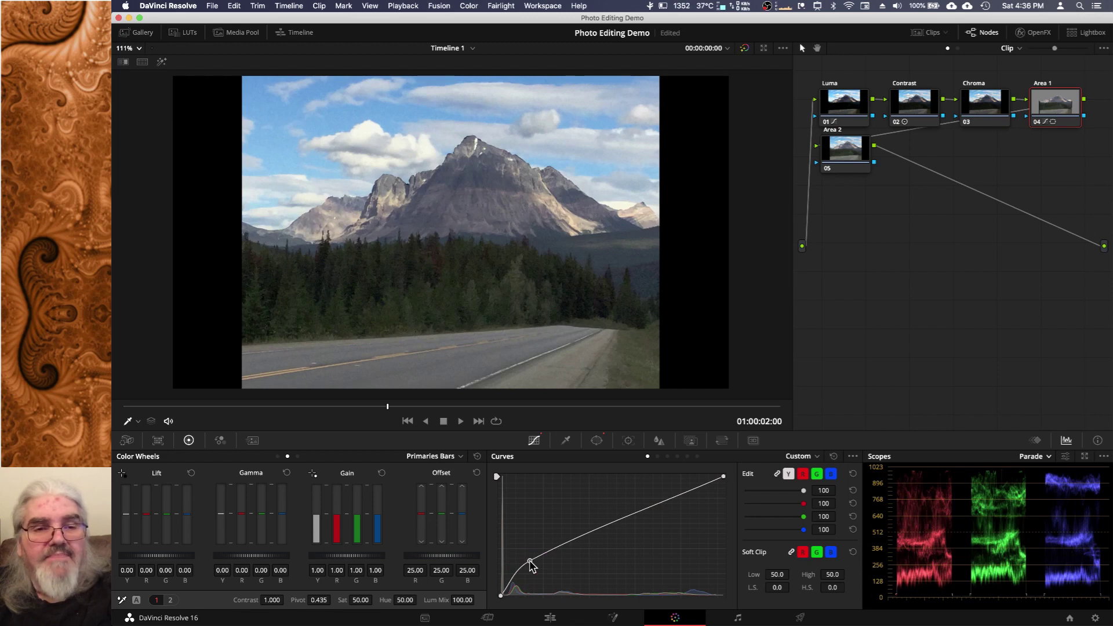
drag(530, 560, 554, 505)
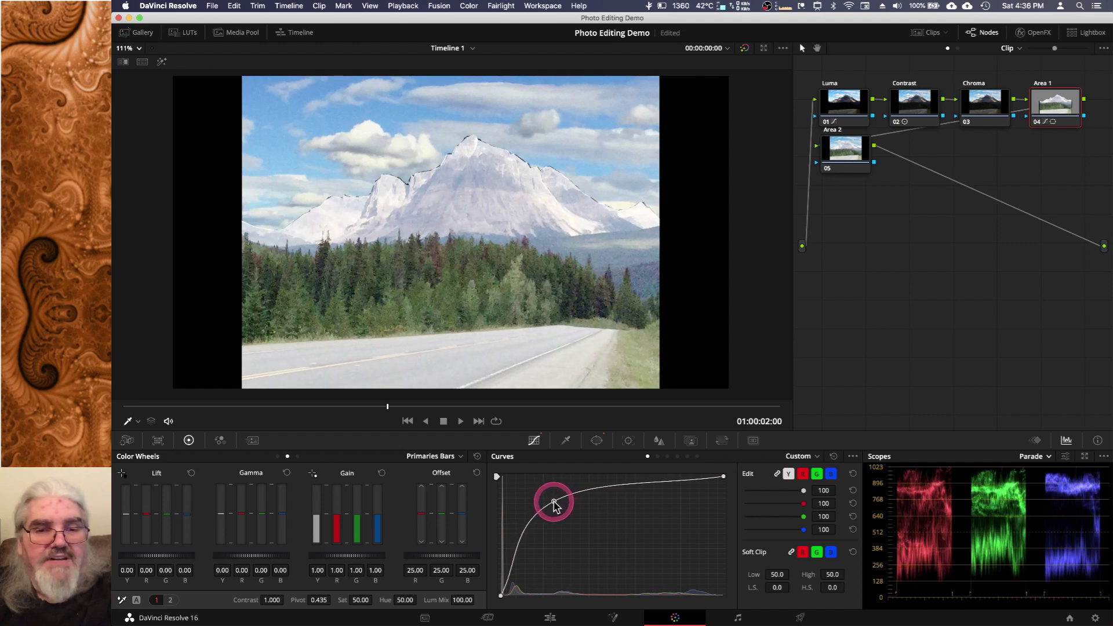
click(680, 584)
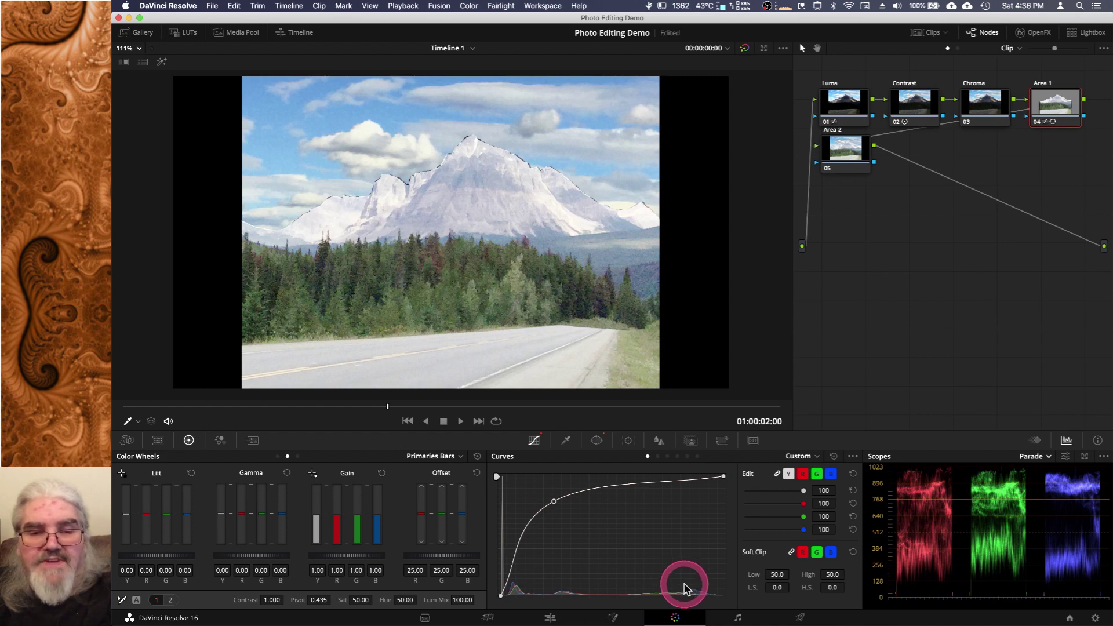
- Set the Soft 1 softness of the Area 1 curve window to 0.50
click(597, 442)
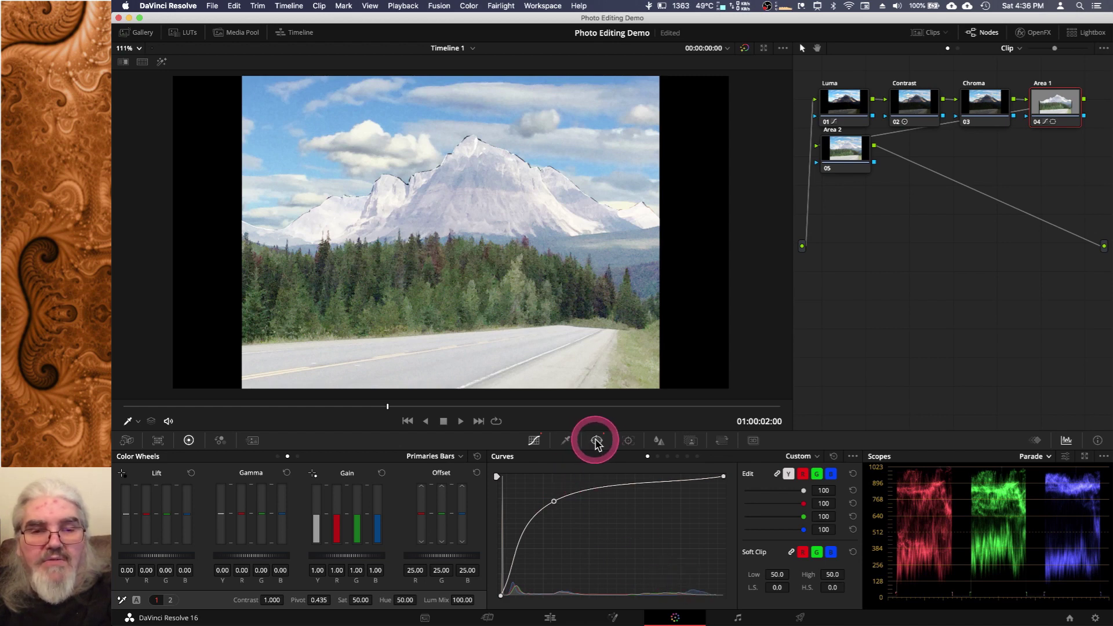
click(597, 441)
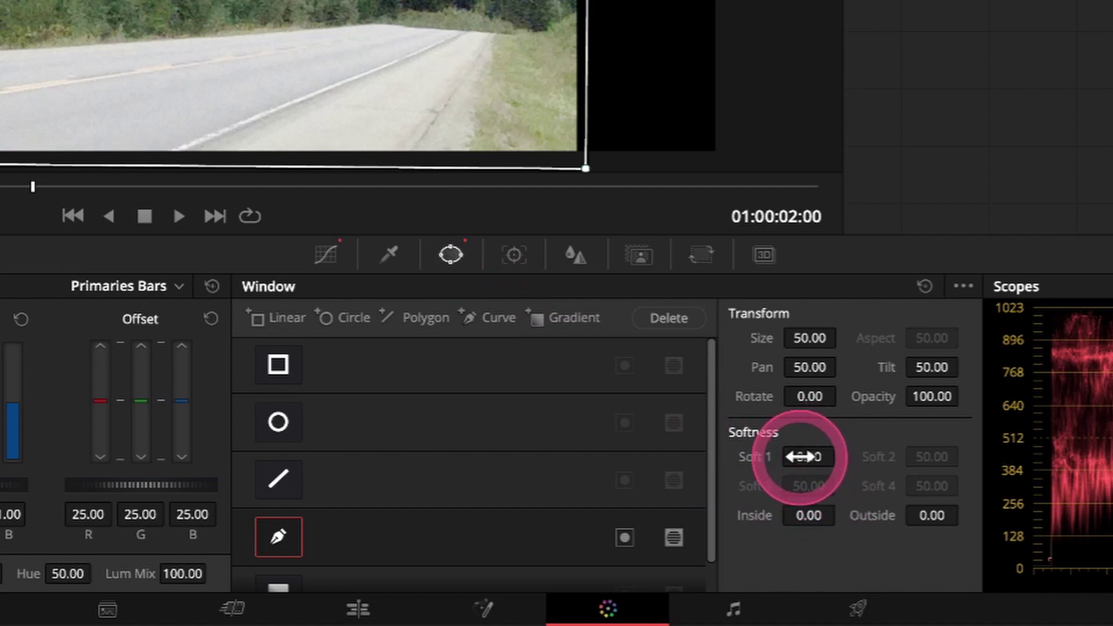
drag(803, 457, 824, 459)
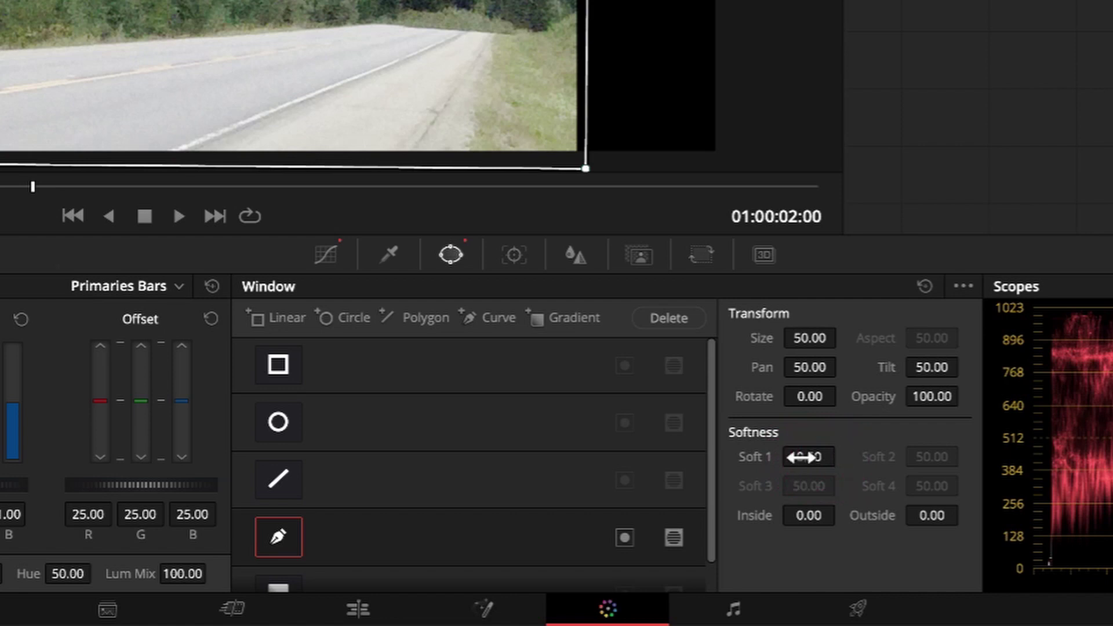
mouse_move(803, 457)
mouse_down()
mouse_move(841, 460)
mouse_move(793, 458)
mouse_up()
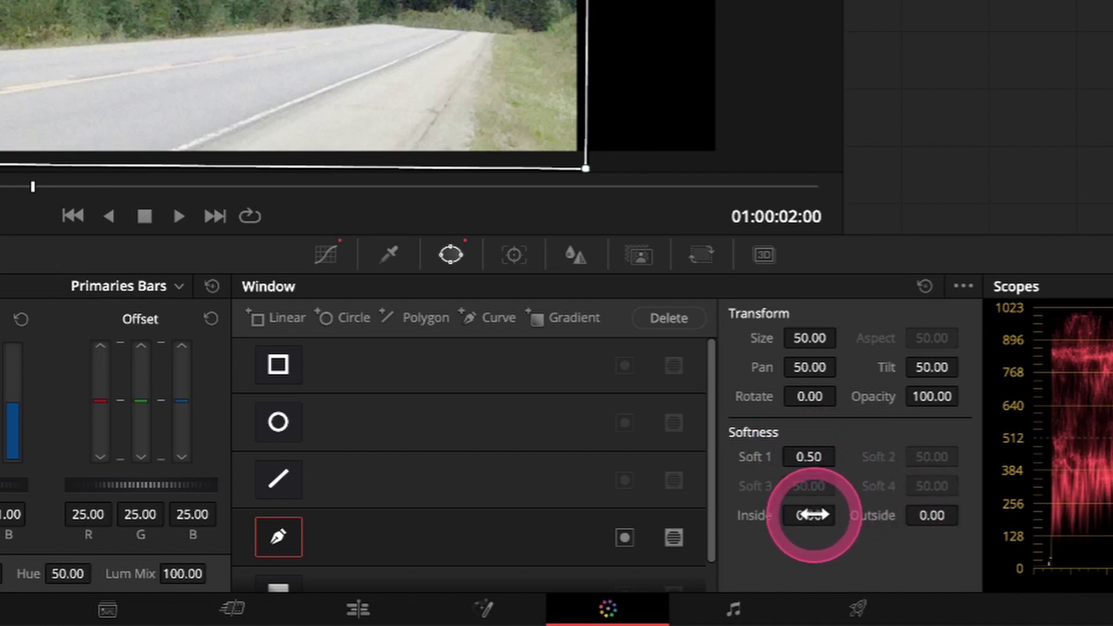
- Set the Area 1 window's Inside and Outside softness to 0.24 and lower the custom curve point to a modest shadow lift
drag(812, 515, 841, 516)
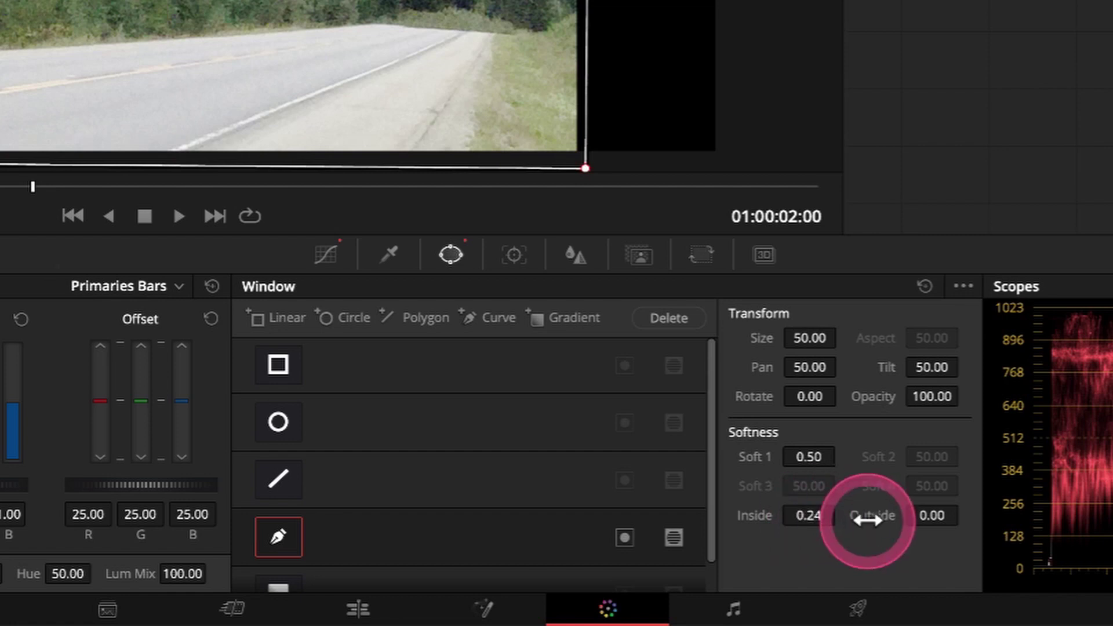
drag(930, 516, 930, 510)
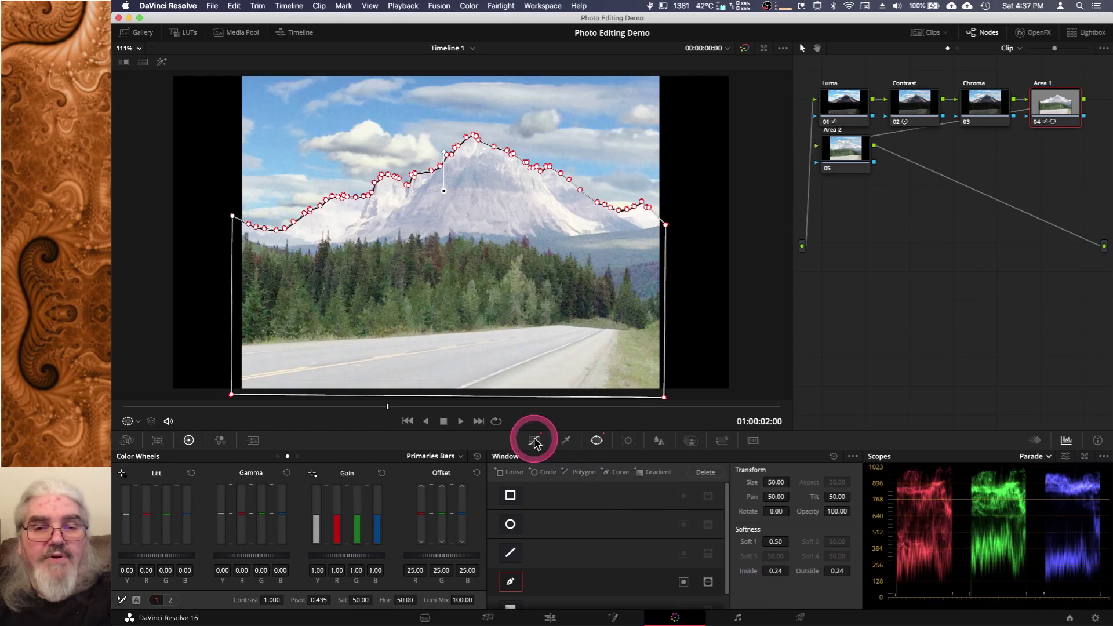
click(535, 442)
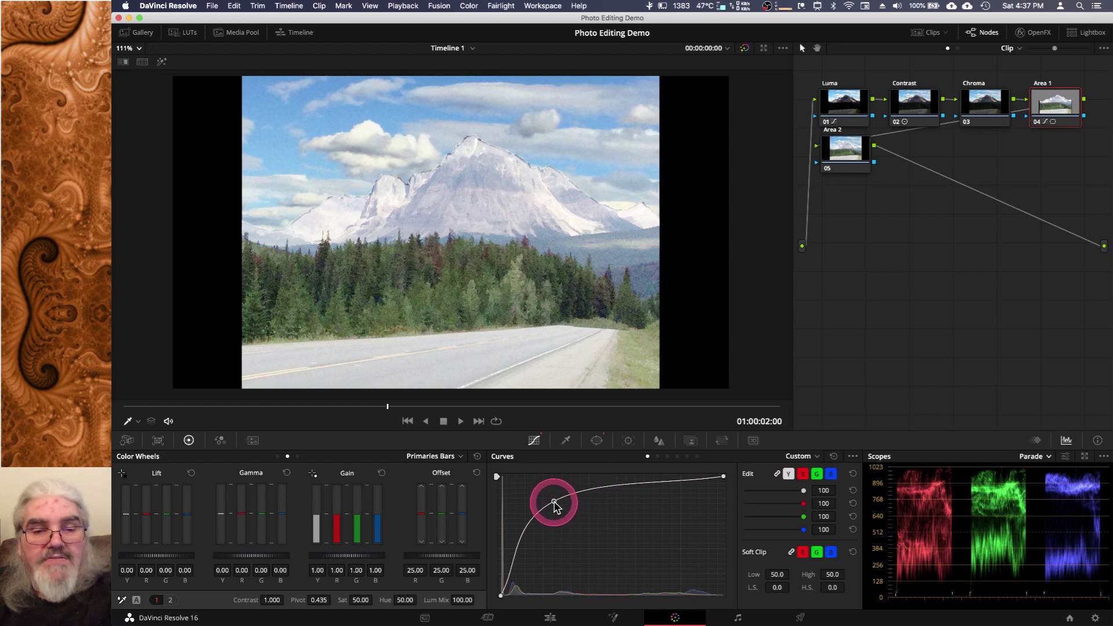
drag(555, 504, 525, 560)
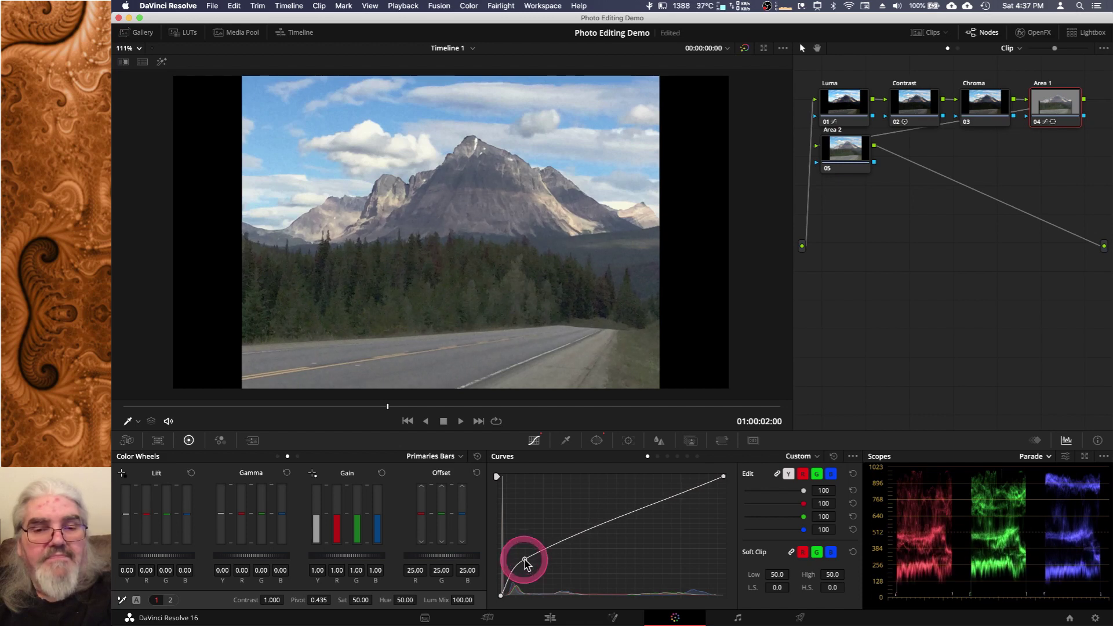
- Refine the curve window at the summit's left shoulder, moving its control point and softness points outward to fit the rock edge
click(596, 441)
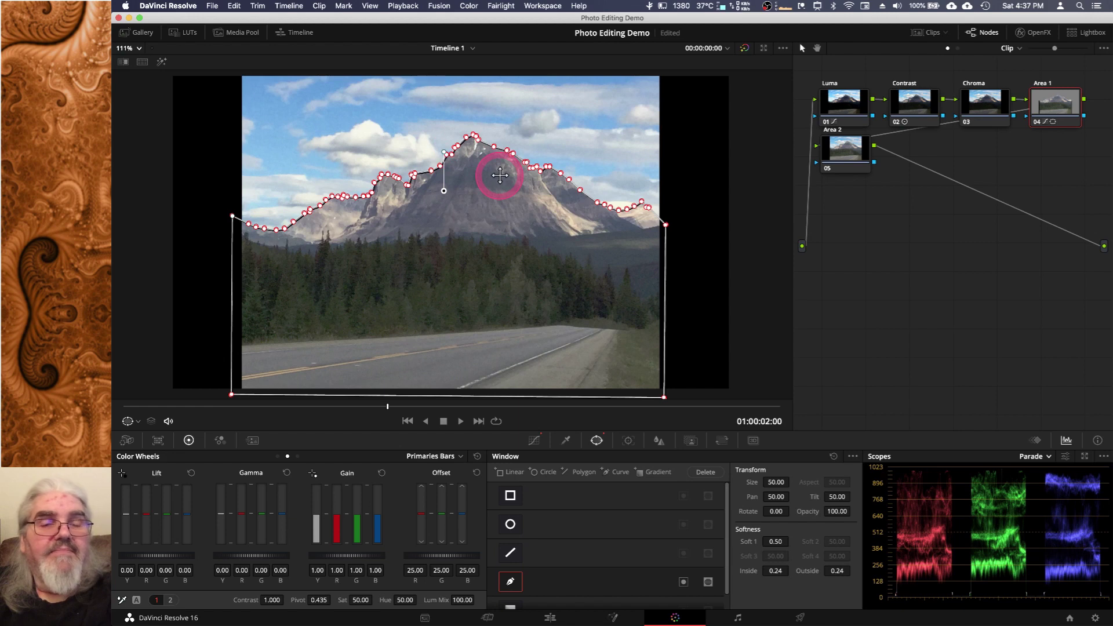
scroll(485, 173, up, 2)
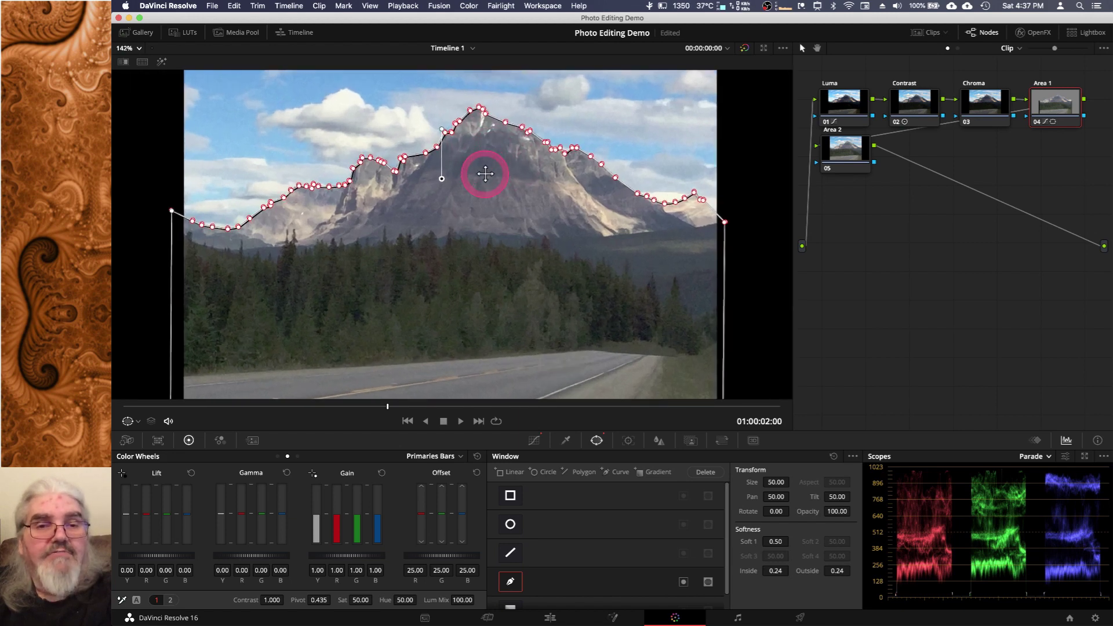
scroll(485, 173, up, 3)
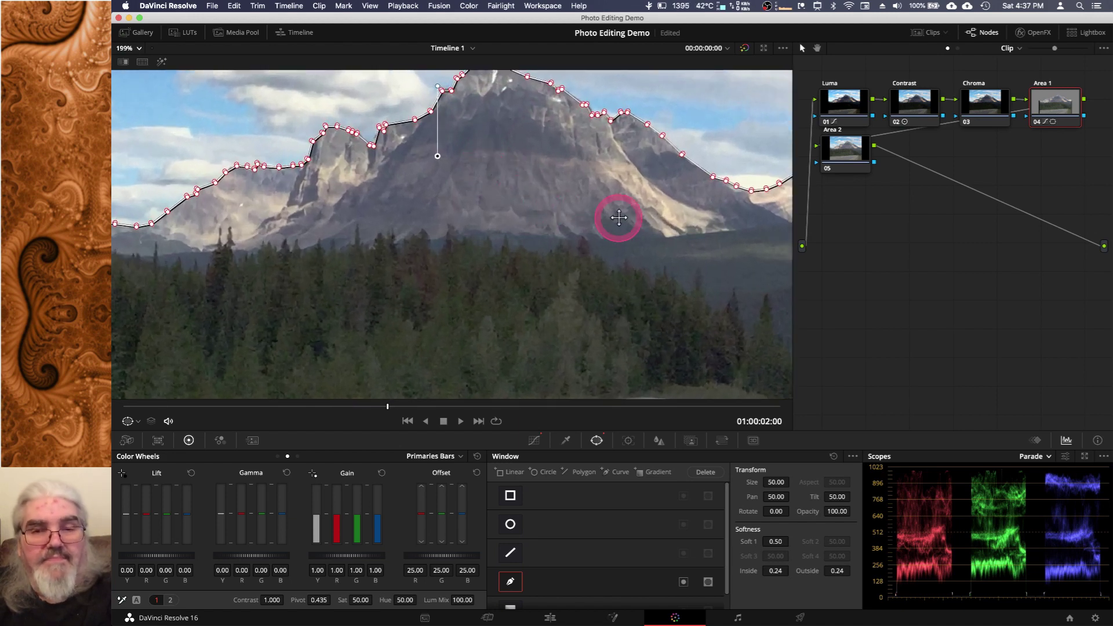
scroll(619, 217, up, 7)
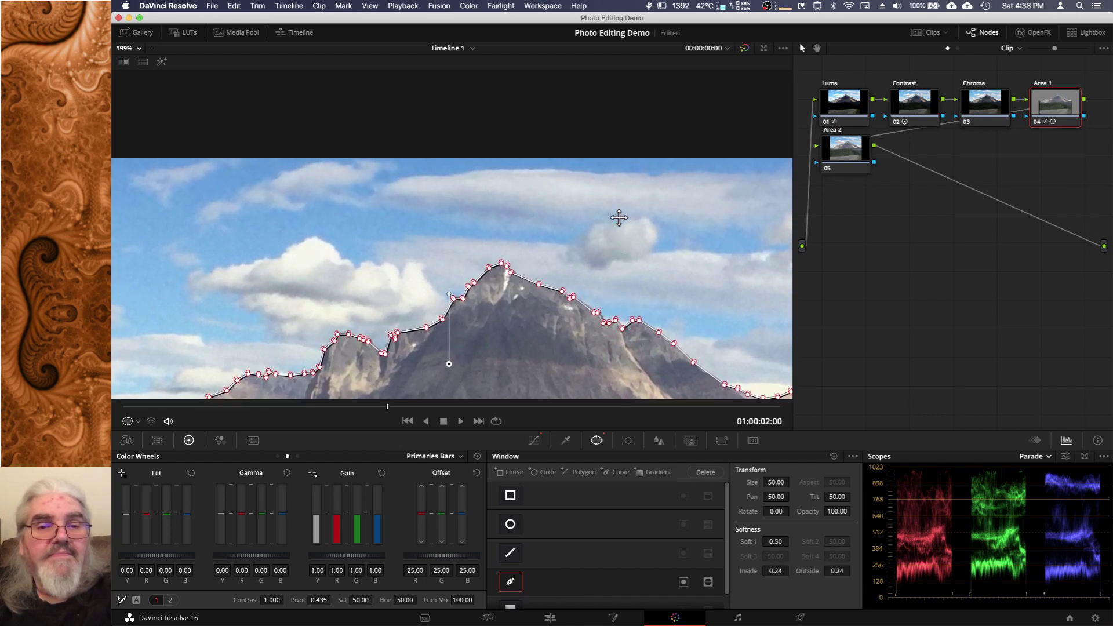
scroll(572, 277, up, 2)
scroll(572, 277, down, 3)
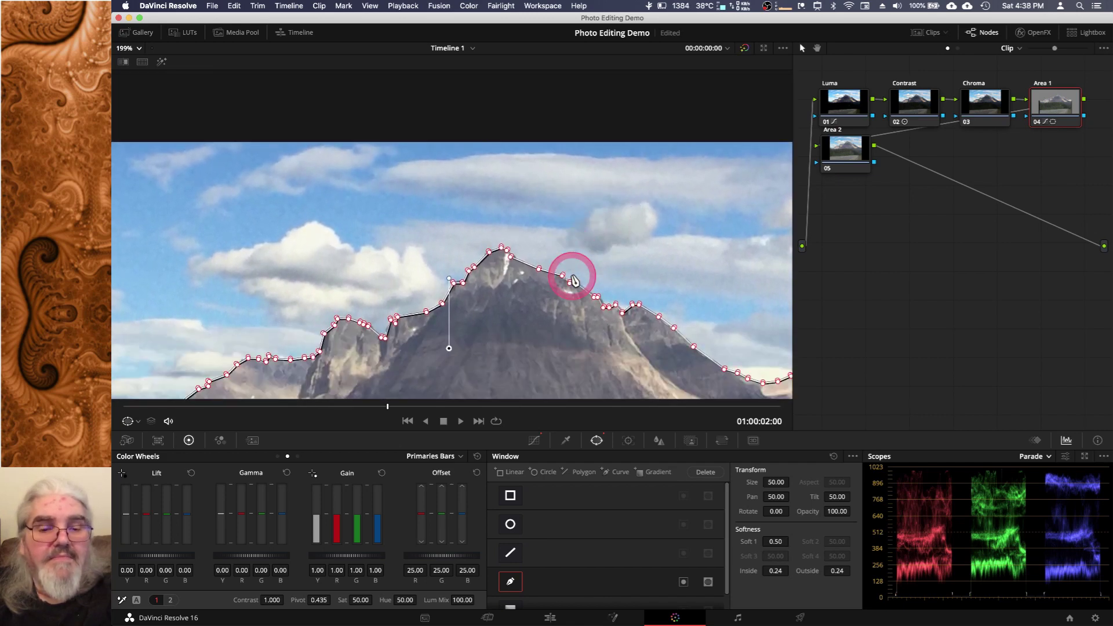
scroll(574, 281, down, 2)
scroll(574, 281, down, 2)
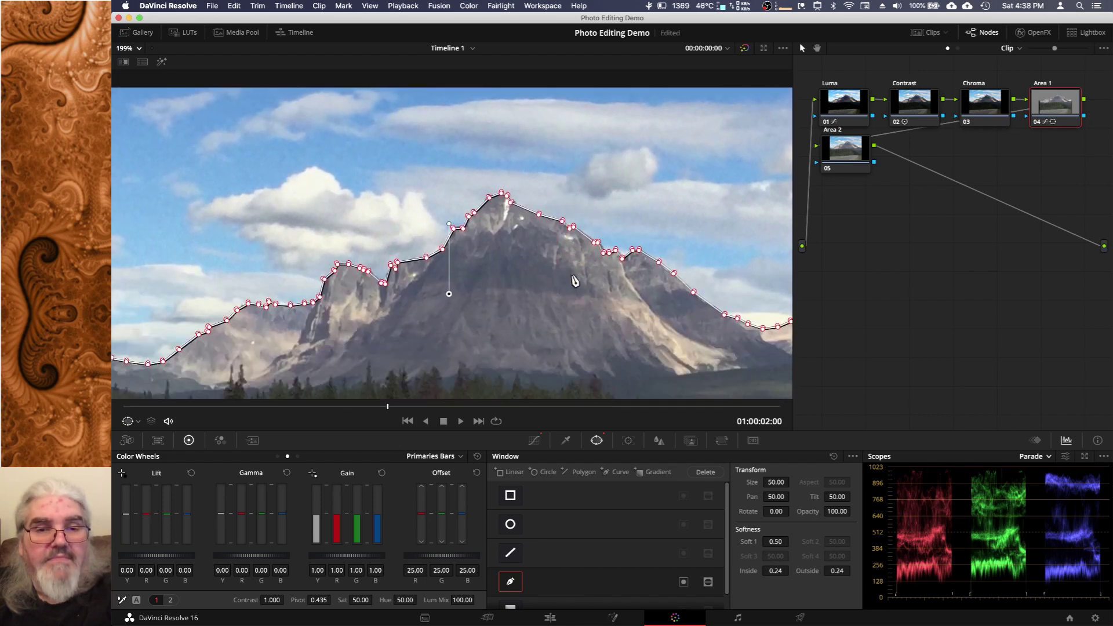
scroll(574, 281, up, 5)
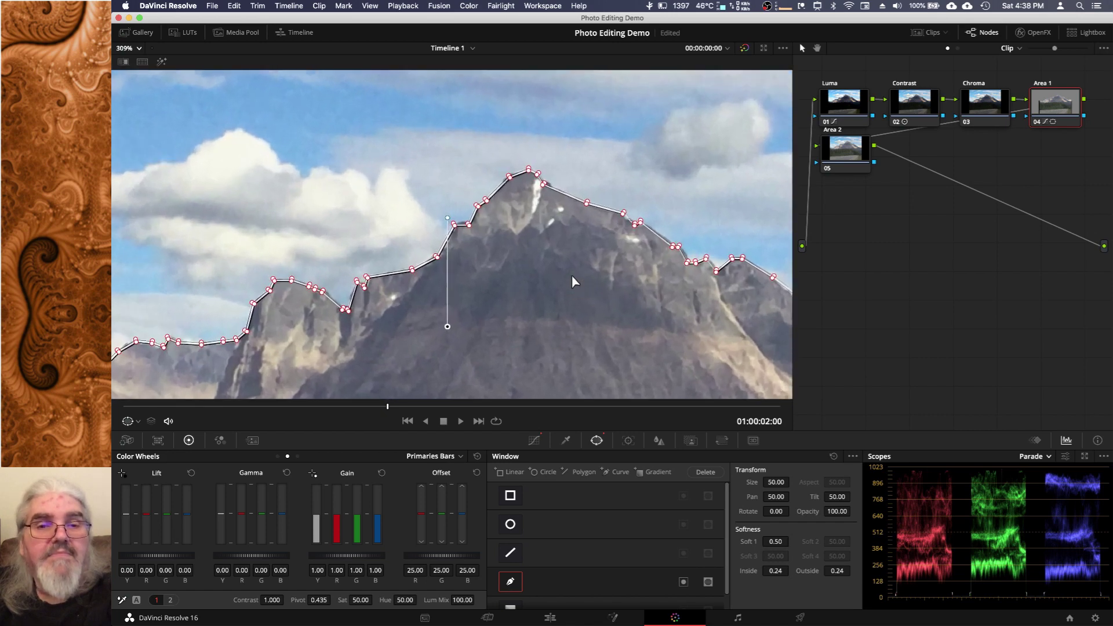
scroll(573, 278, up, 3)
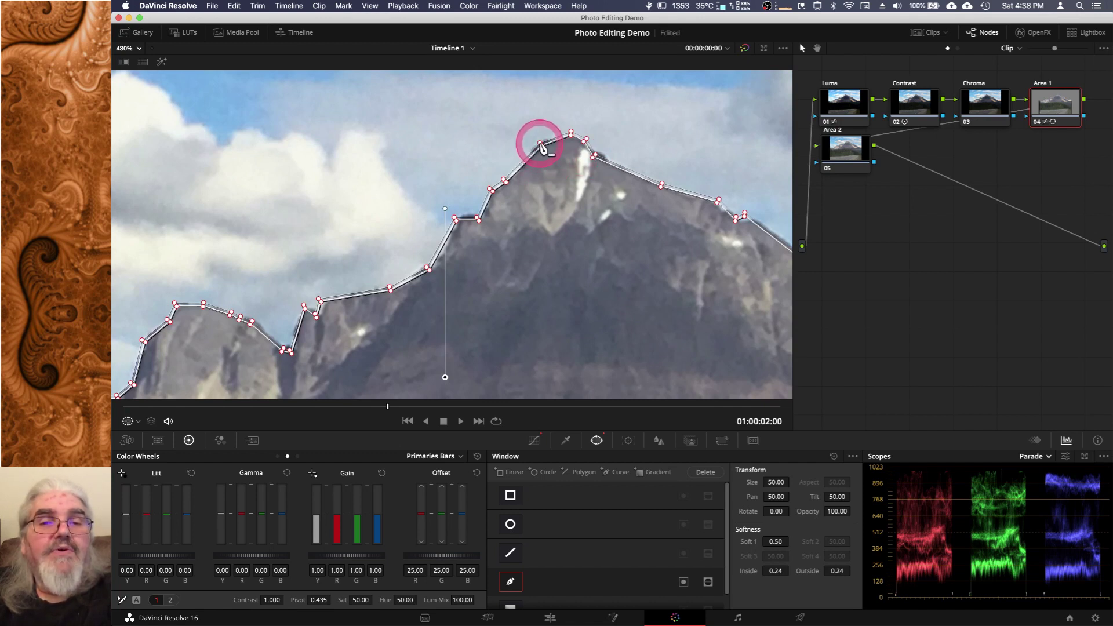
drag(540, 143, 538, 141)
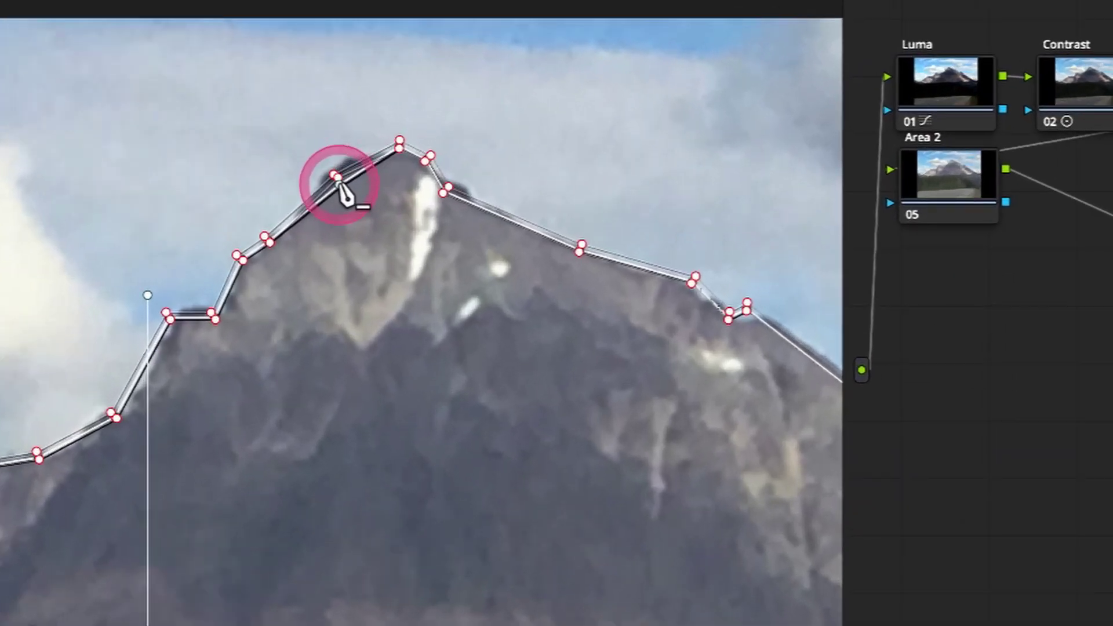
mouse_move(338, 177)
mouse_down()
mouse_move(345, 182)
mouse_move(328, 164)
mouse_move(334, 180)
mouse_up()
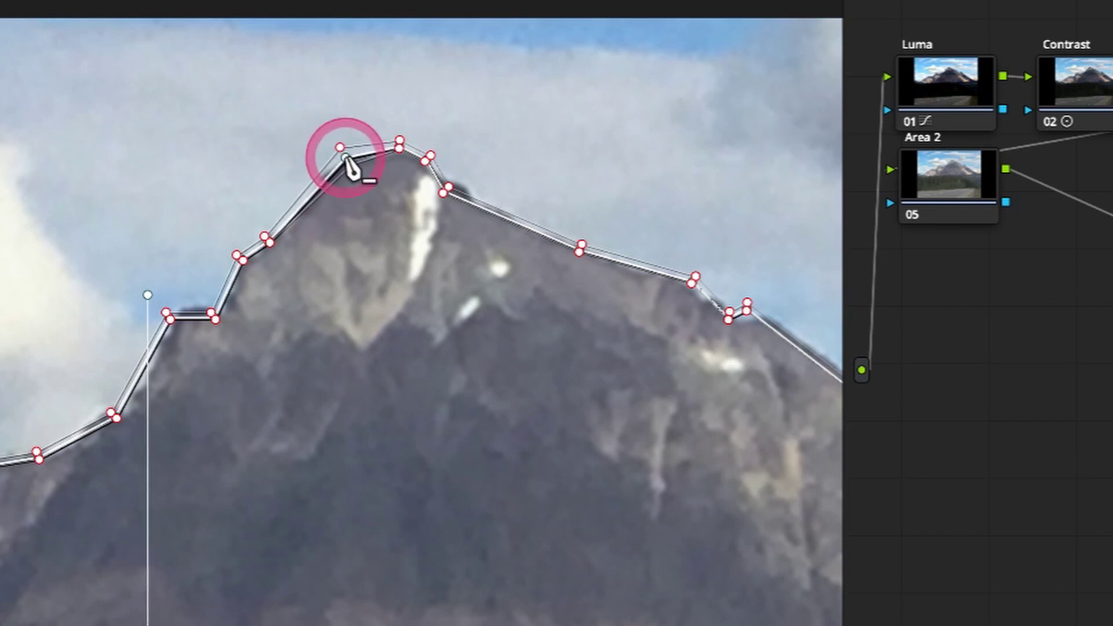
drag(335, 163, 326, 171)
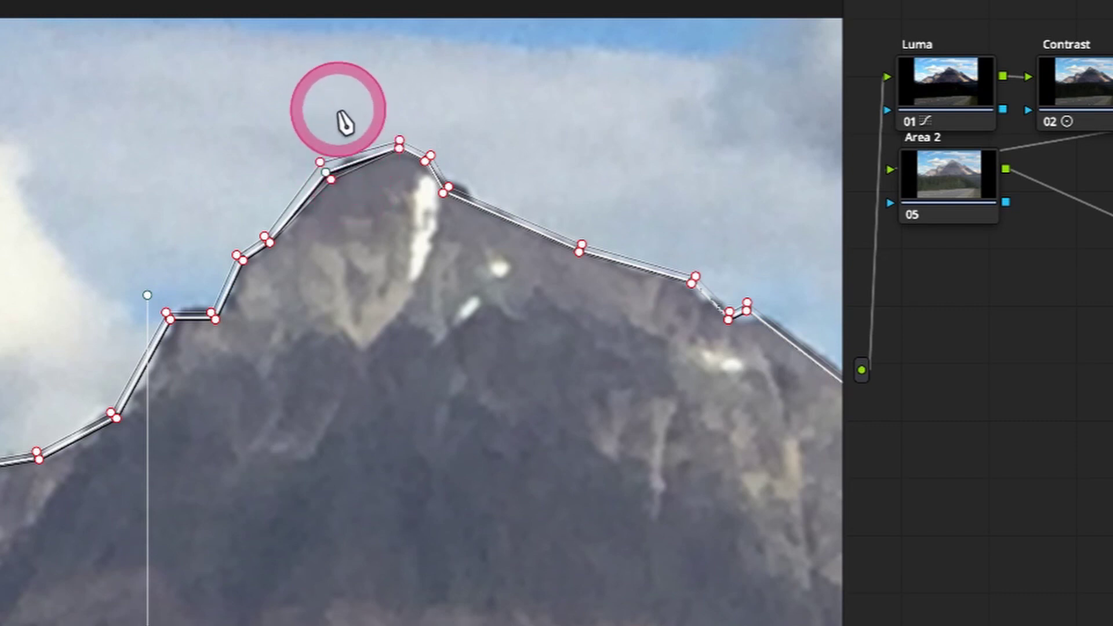
- Add a raised control point between the left shoulder and the summit, and move the point just right of the summit outward
click(352, 164)
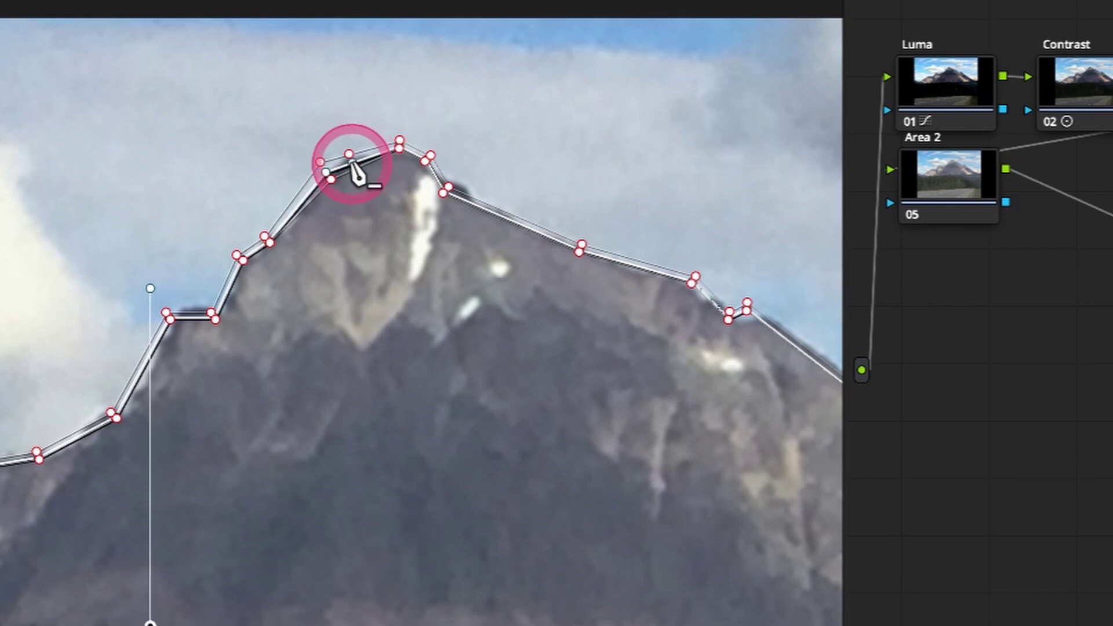
drag(351, 164, 351, 156)
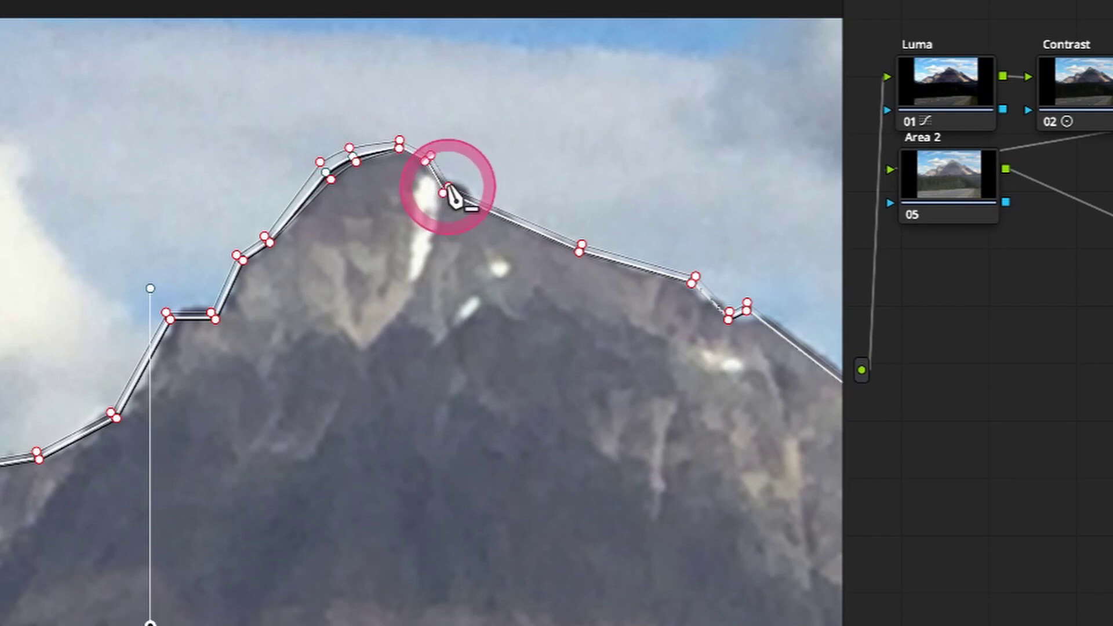
mouse_move(449, 188)
mouse_down()
mouse_move(456, 182)
mouse_move(438, 197)
mouse_move(458, 187)
mouse_up()
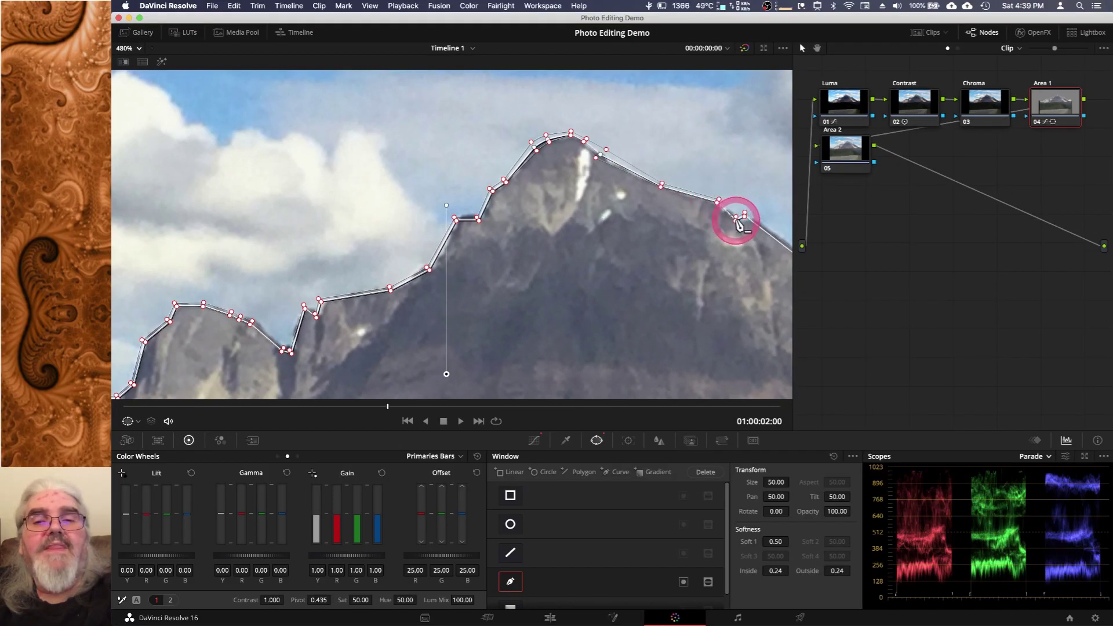
- Reshape the small notch on the ridge right of the summit by adding and adjusting control points along the rock edge
mouse_move(735, 219)
mouse_down()
mouse_move(716, 202)
mouse_move(720, 210)
mouse_up()
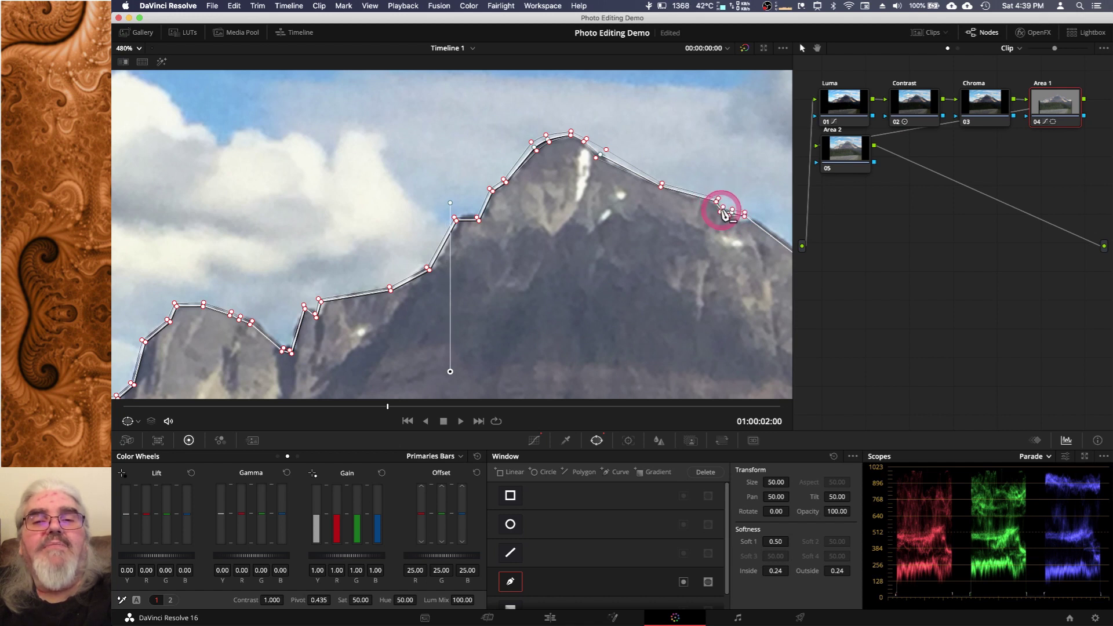
drag(743, 221, 741, 223)
click(755, 222)
- Refine the window outline on the ridge left of the summit, adding control points on the steep rise and its small ledge
drag(320, 300, 323, 302)
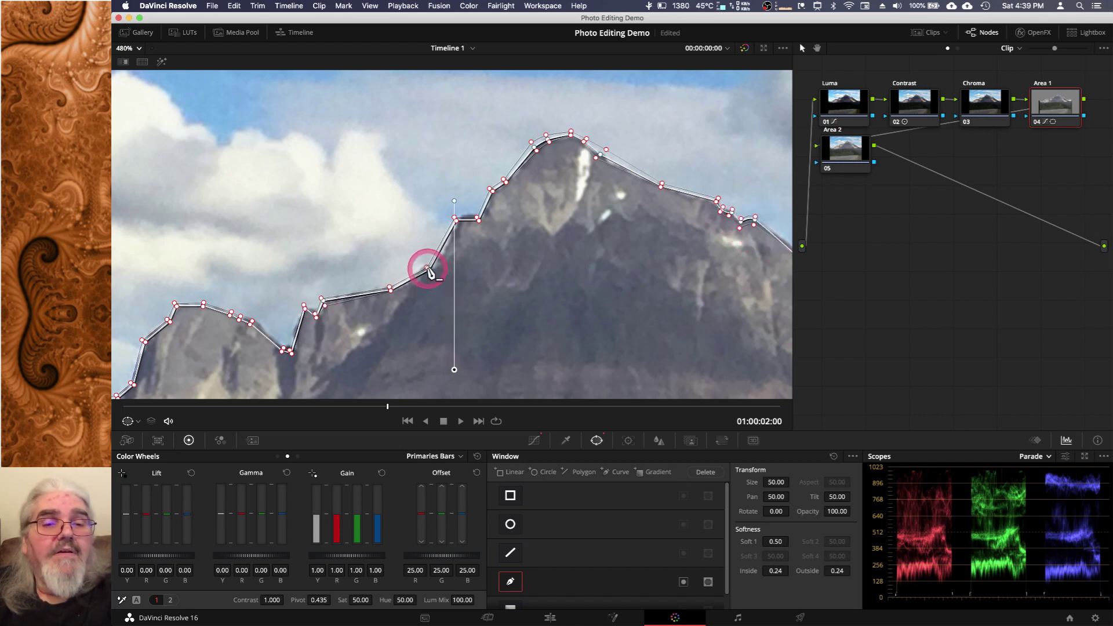
drag(440, 247, 468, 216)
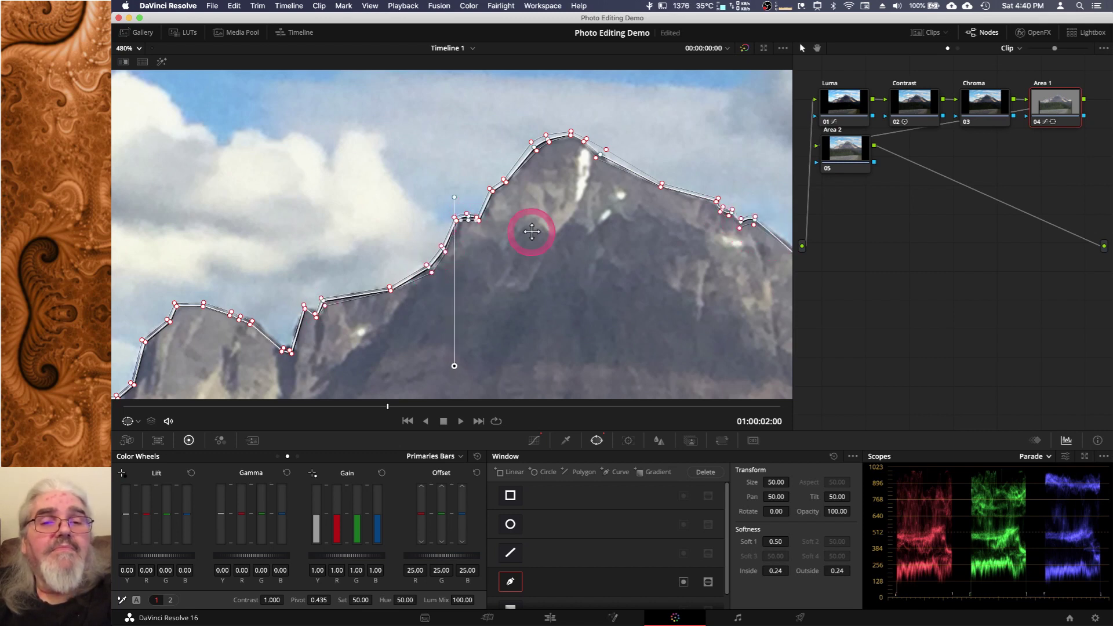
drag(298, 326, 253, 320)
- Add control points to the window outline around the dip and secondary peak farther down the right ridge
drag(684, 290, 522, 313)
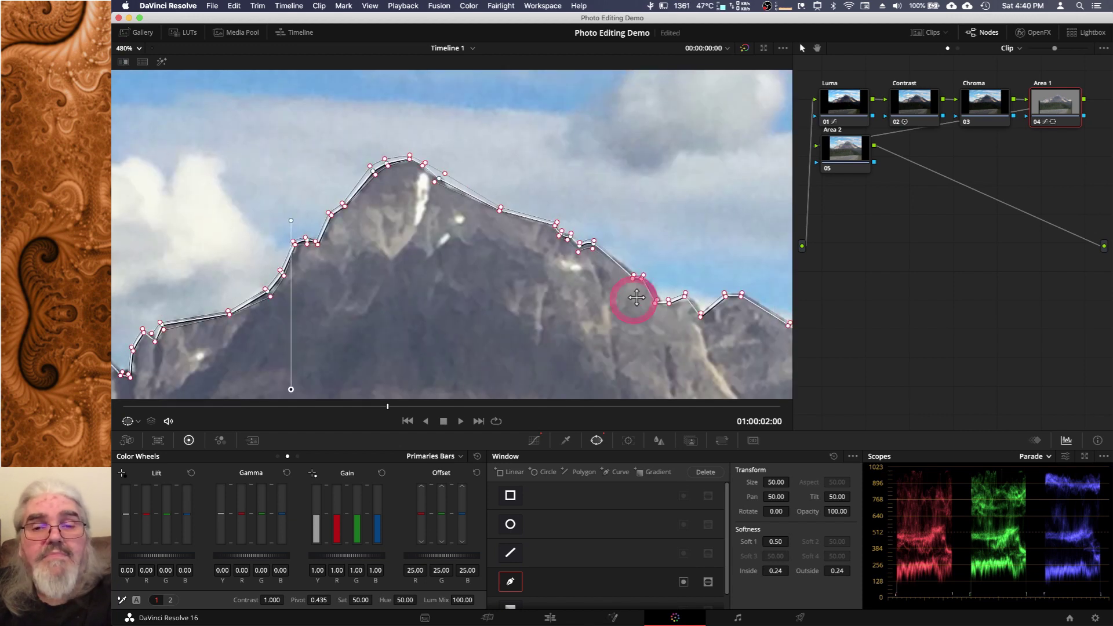
click(692, 305)
drag(648, 287, 696, 303)
click(735, 295)
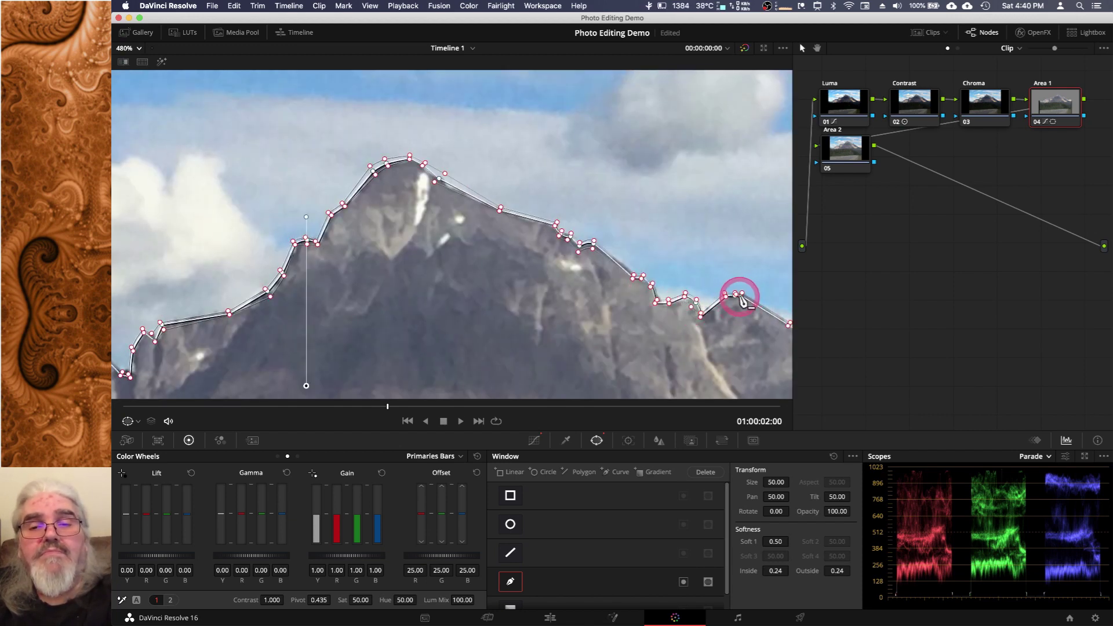
- Examine the window outline up close along the right slope, the summit and the left ridge for remaining gaps at the edge
scroll(756, 342, right, 5)
scroll(734, 342, down, 4)
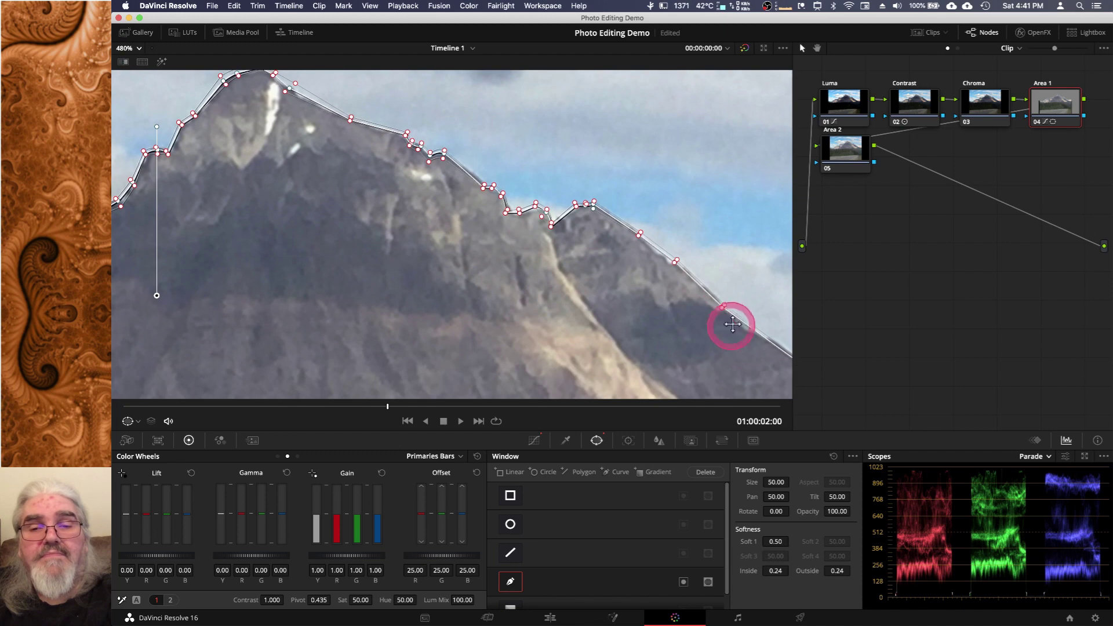
scroll(734, 324, down, 4)
scroll(736, 323, up, 5)
scroll(735, 321, left, 20)
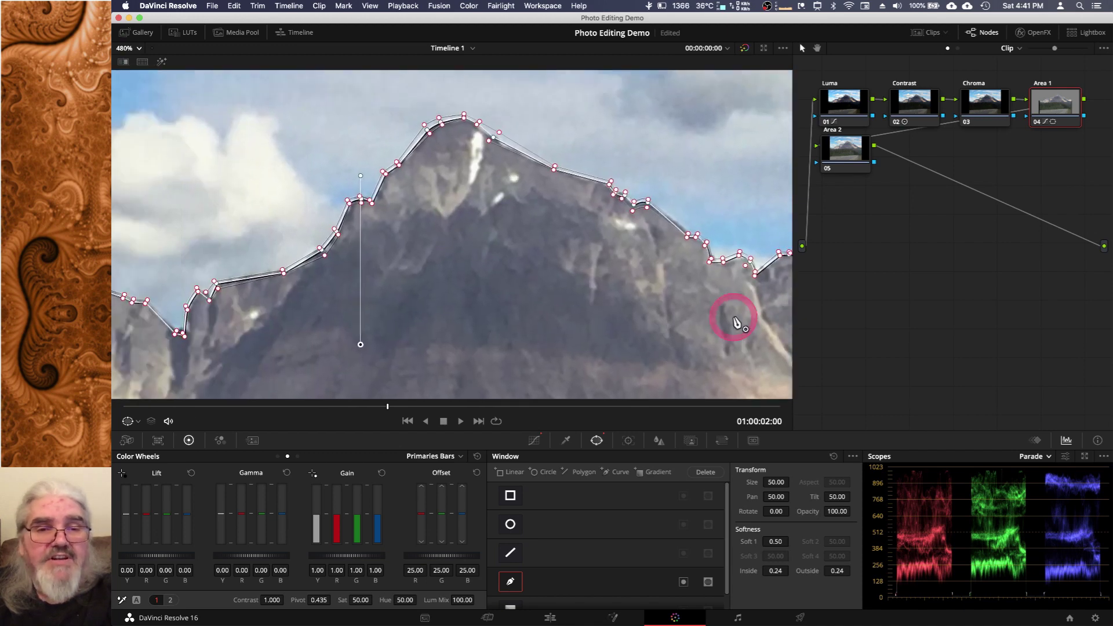
scroll(736, 323, up, 6)
scroll(737, 323, right, 8)
scroll(737, 323, right, 3)
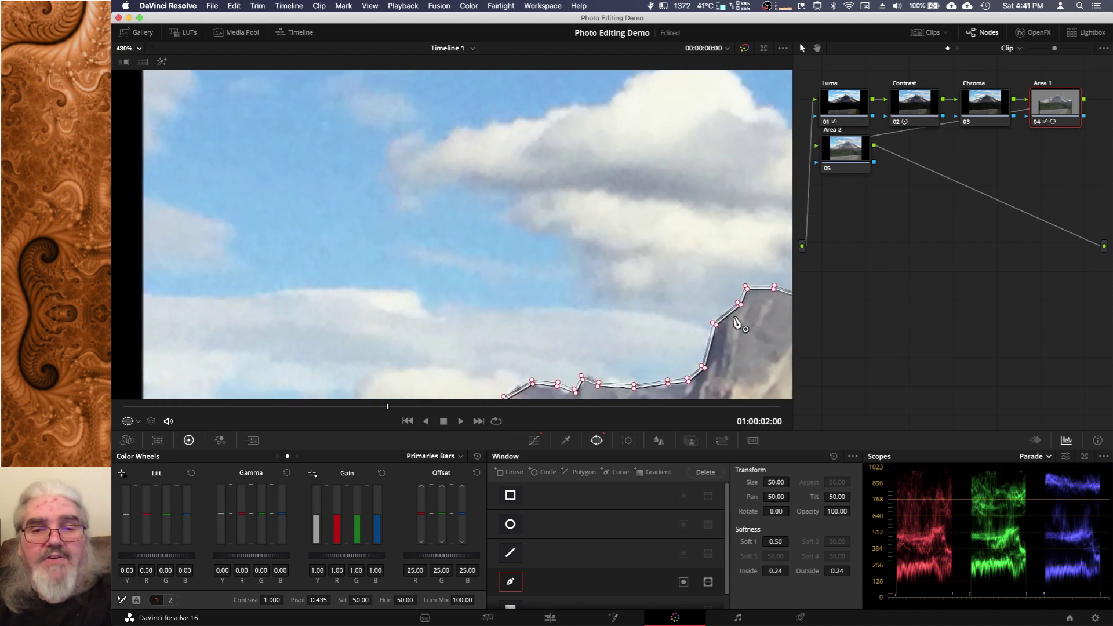
scroll(736, 322, down, 10)
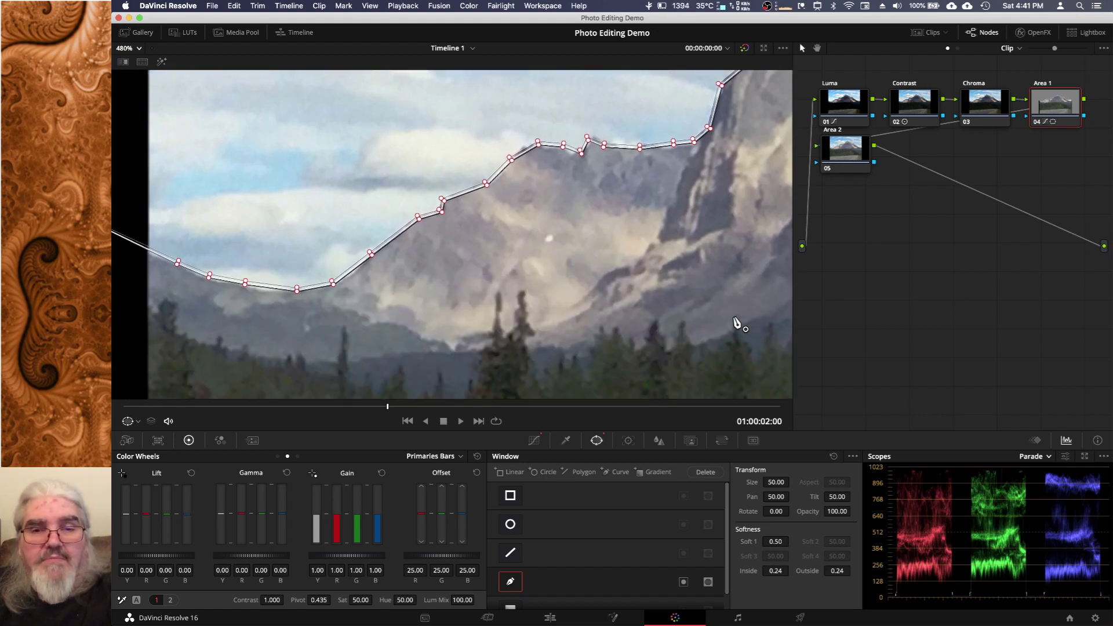
scroll(679, 250, down, 2)
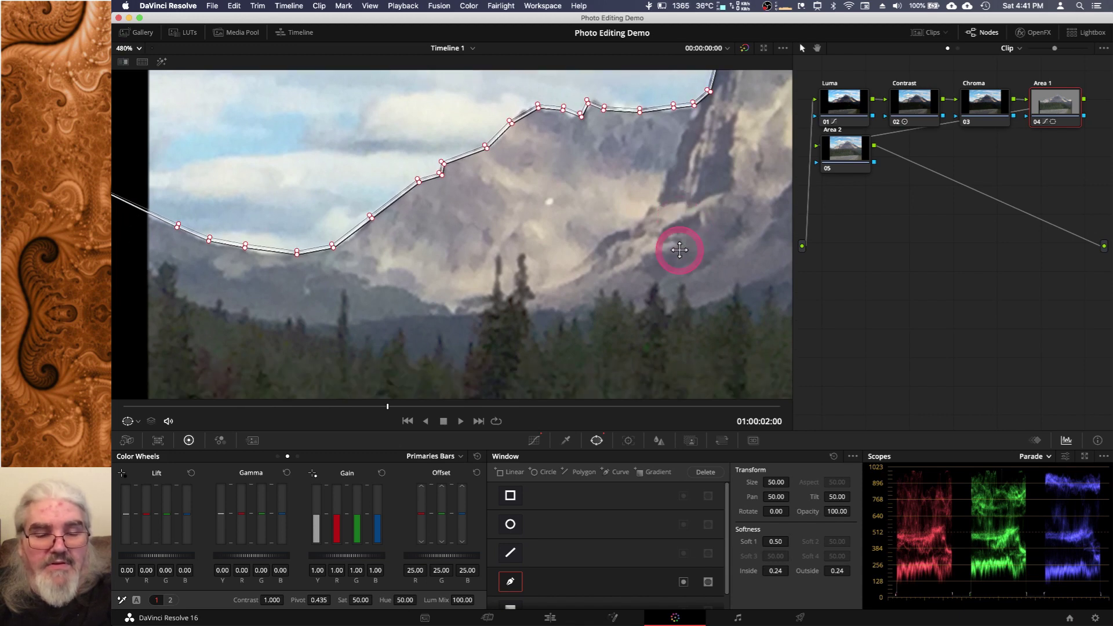
- Examine the finished window outline across the whole mountain range with nearly the entire photo in view
scroll(680, 249, down, 4)
scroll(680, 250, down, 3)
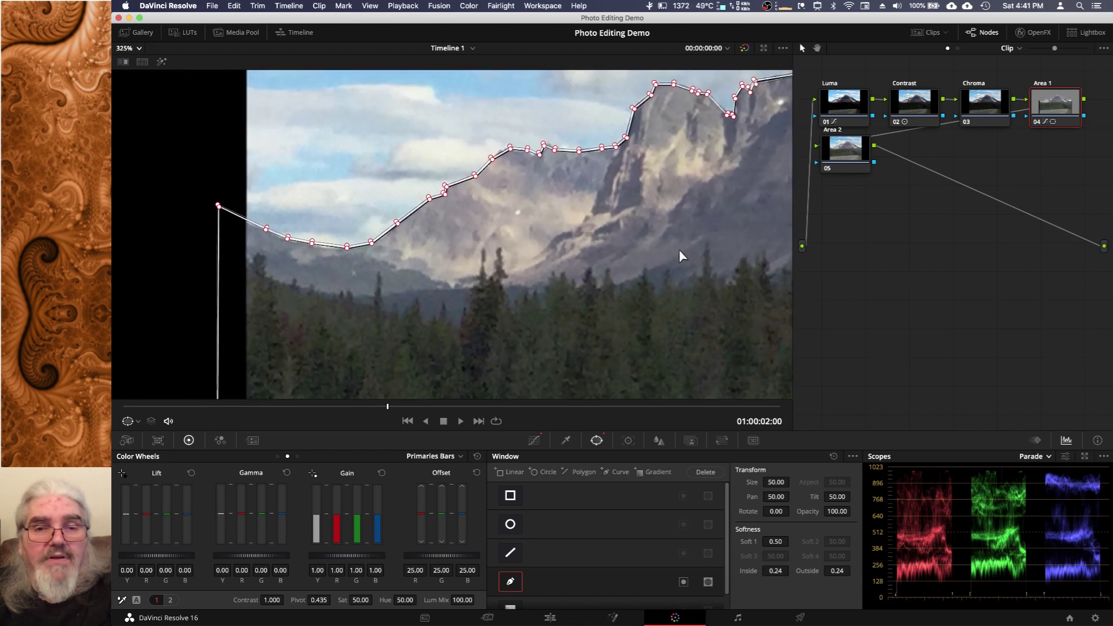
drag(680, 249, 567, 252)
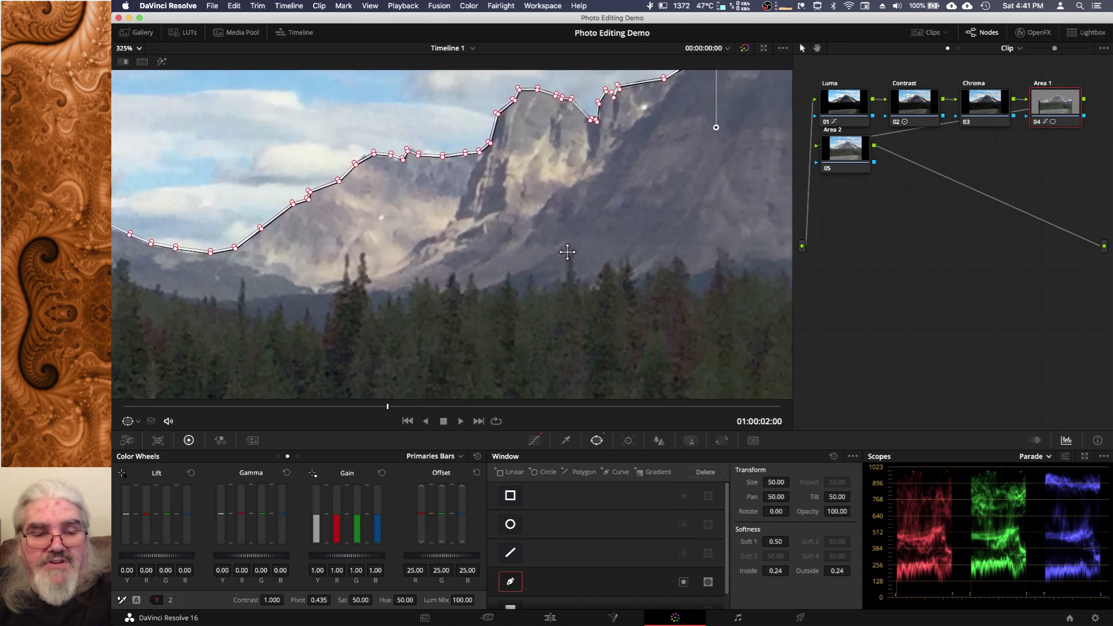
scroll(567, 252, down, 3)
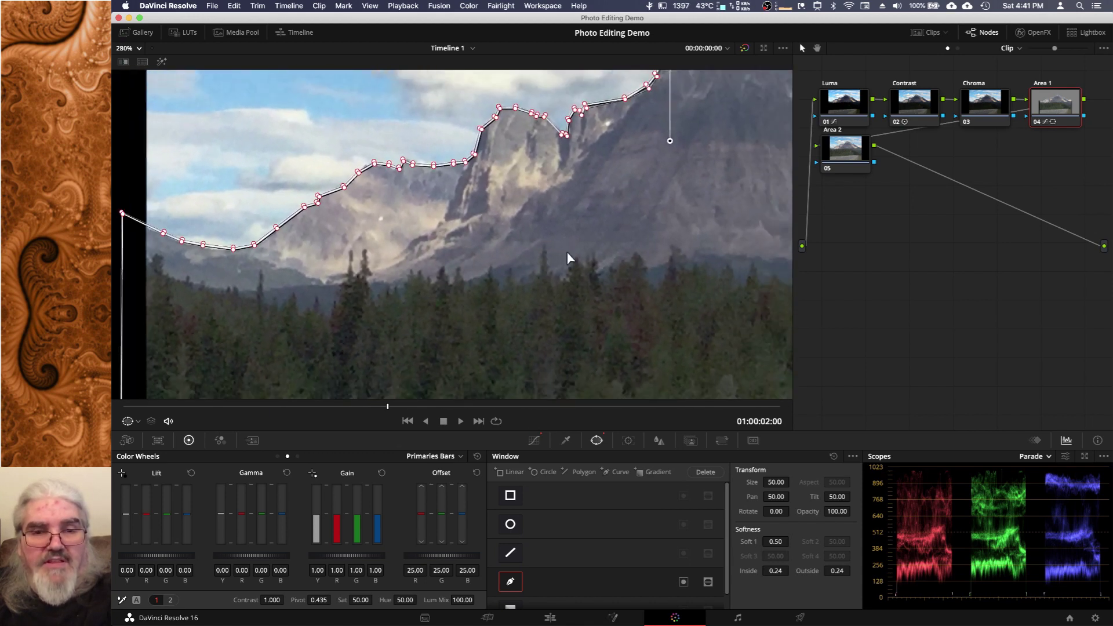
scroll(567, 253, down, 3)
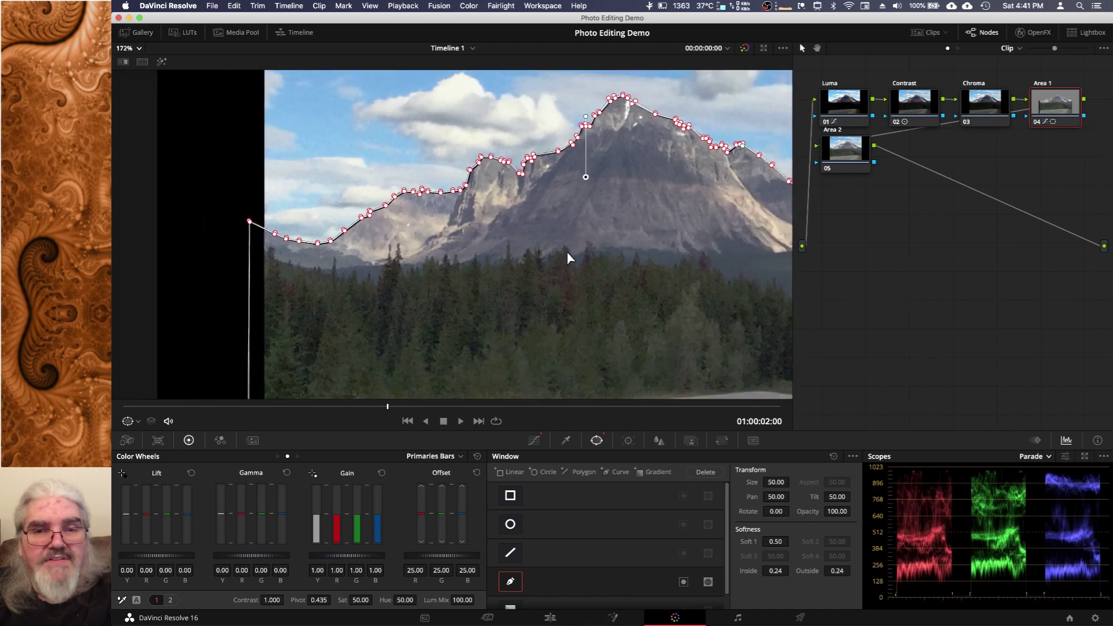
drag(614, 265, 591, 245)
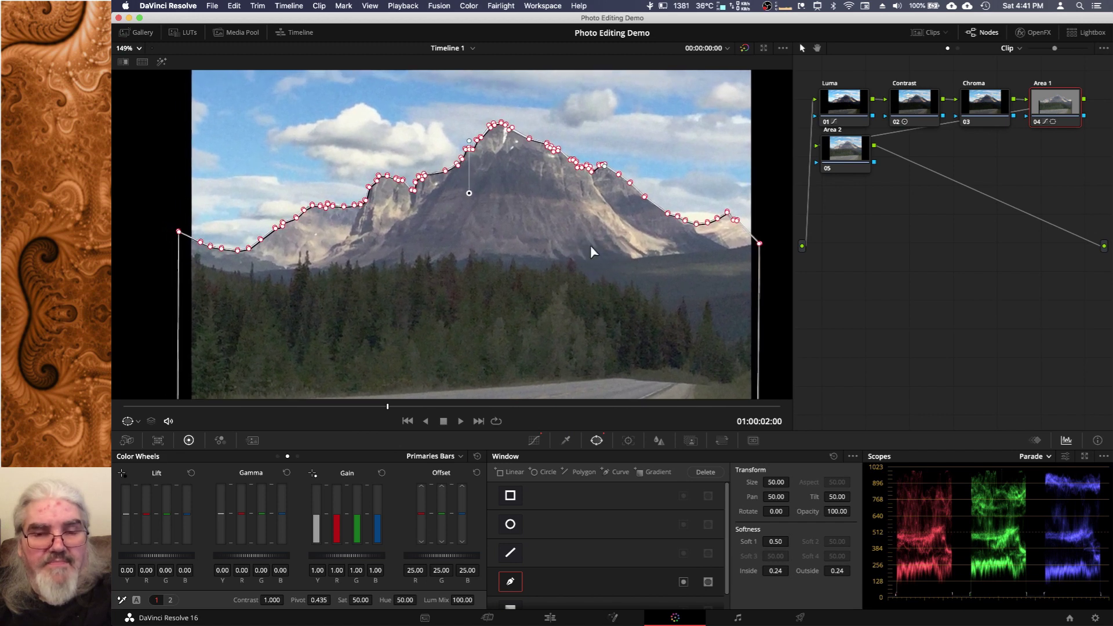
scroll(590, 246, down, 4)
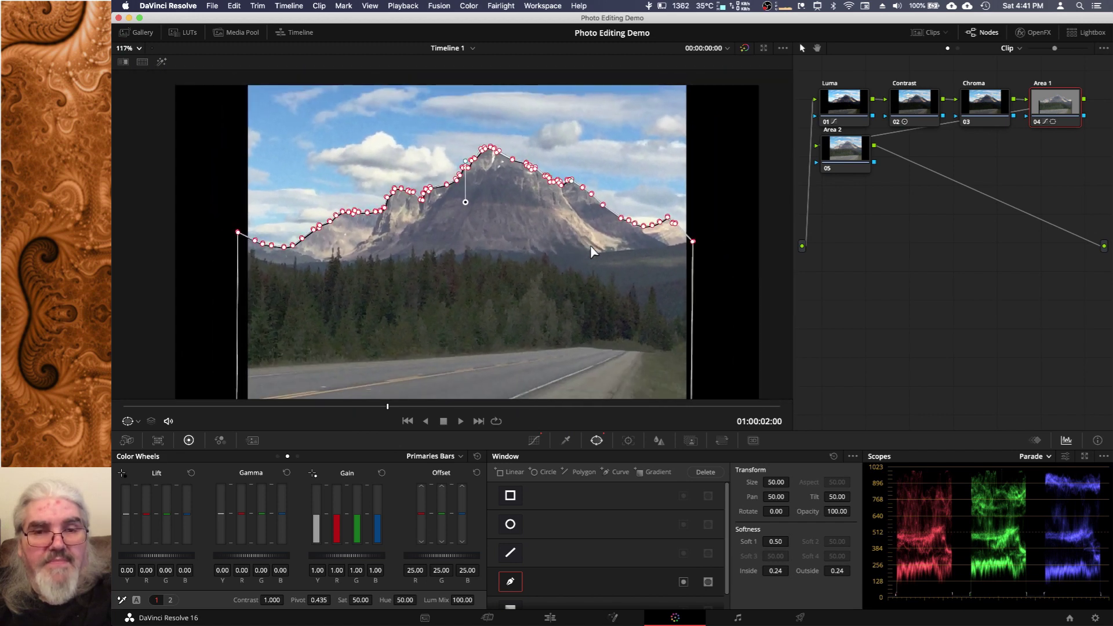
scroll(590, 245, down, 2)
scroll(590, 245, up, 3)
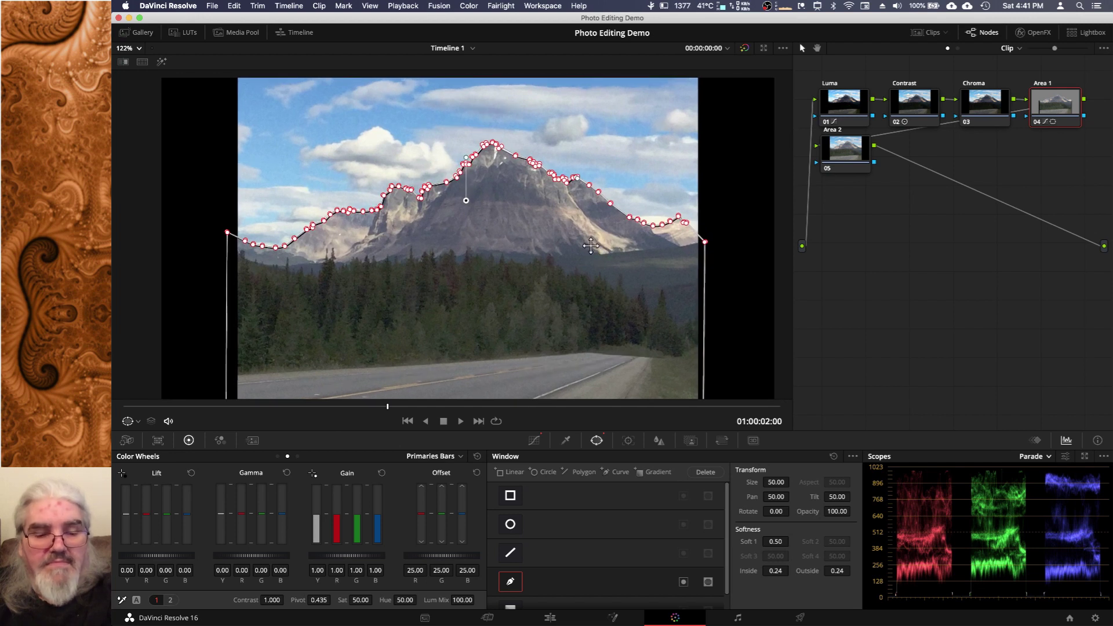
- Brighten the windowed landscape on the Area 1 node by adding a point on the upper part of the custom curve and raising it
scroll(590, 246, down, 3)
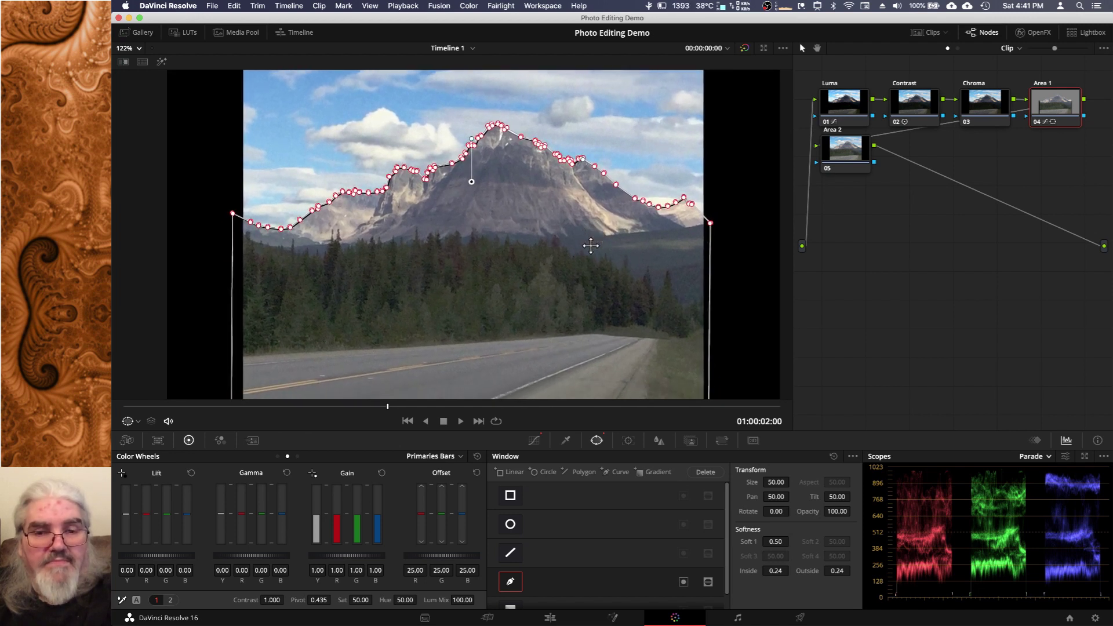
scroll(590, 246, down, 1)
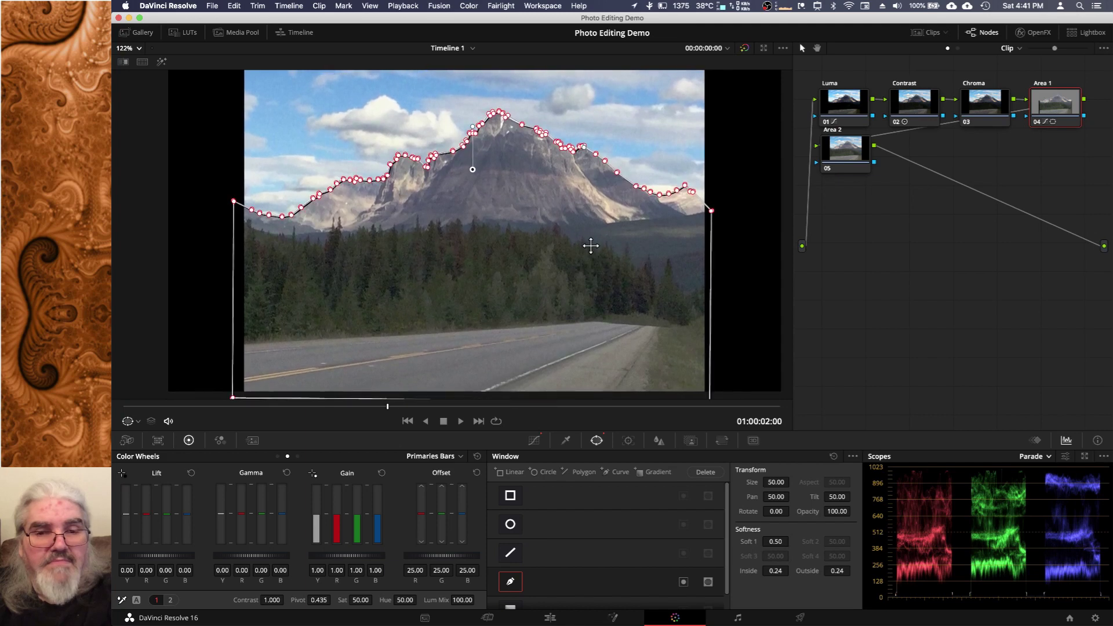
click(534, 440)
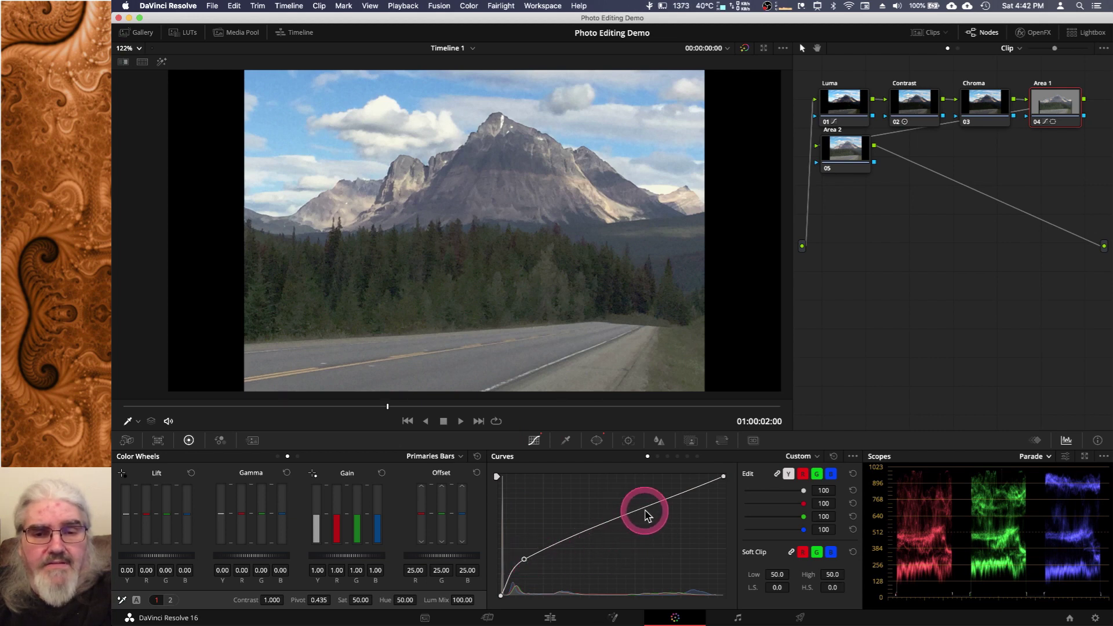
mouse_move(645, 509)
mouse_down()
mouse_move(651, 497)
mouse_move(636, 473)
mouse_move(639, 494)
mouse_up()
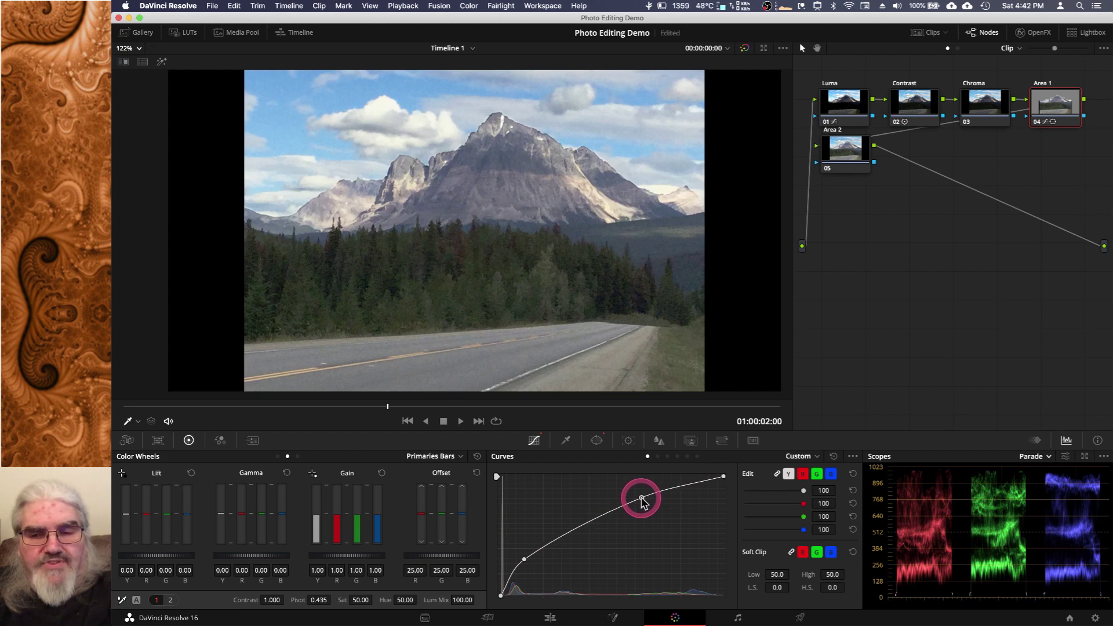
drag(643, 497, 635, 492)
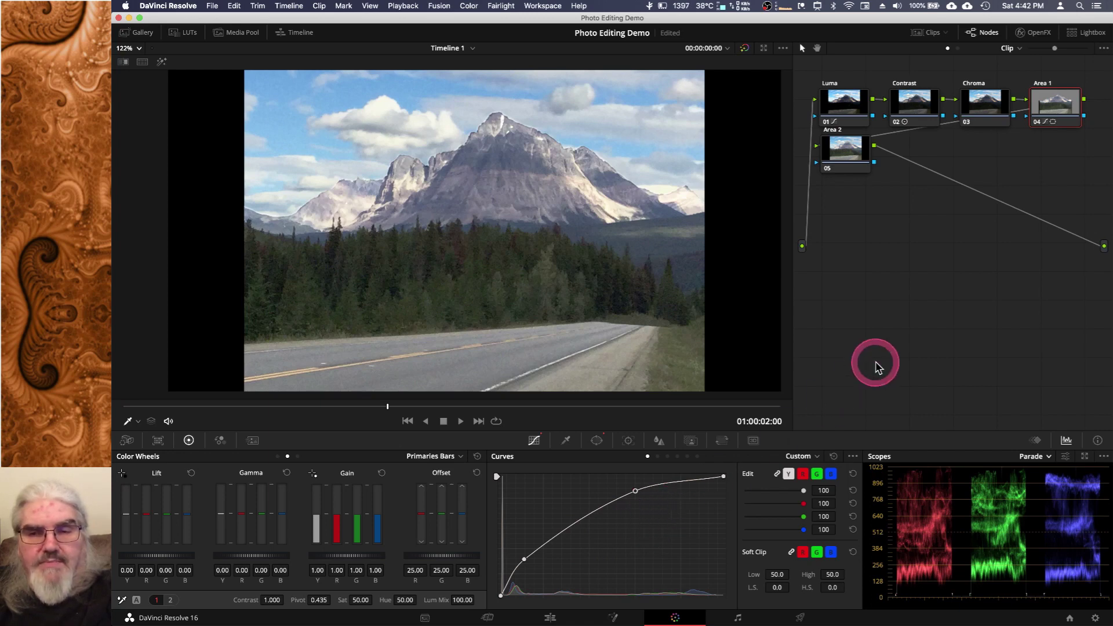
- On the Chroma node's Hue Vs Sat curve, sample the roadside grass hue and set Lum Mix to 0.00
click(988, 113)
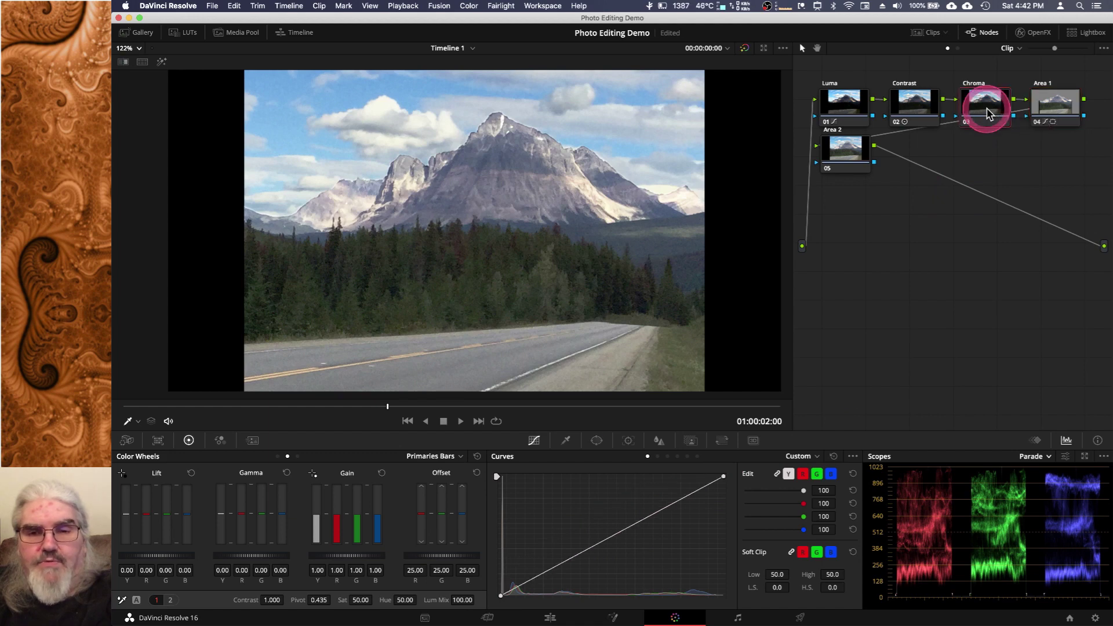
click(668, 457)
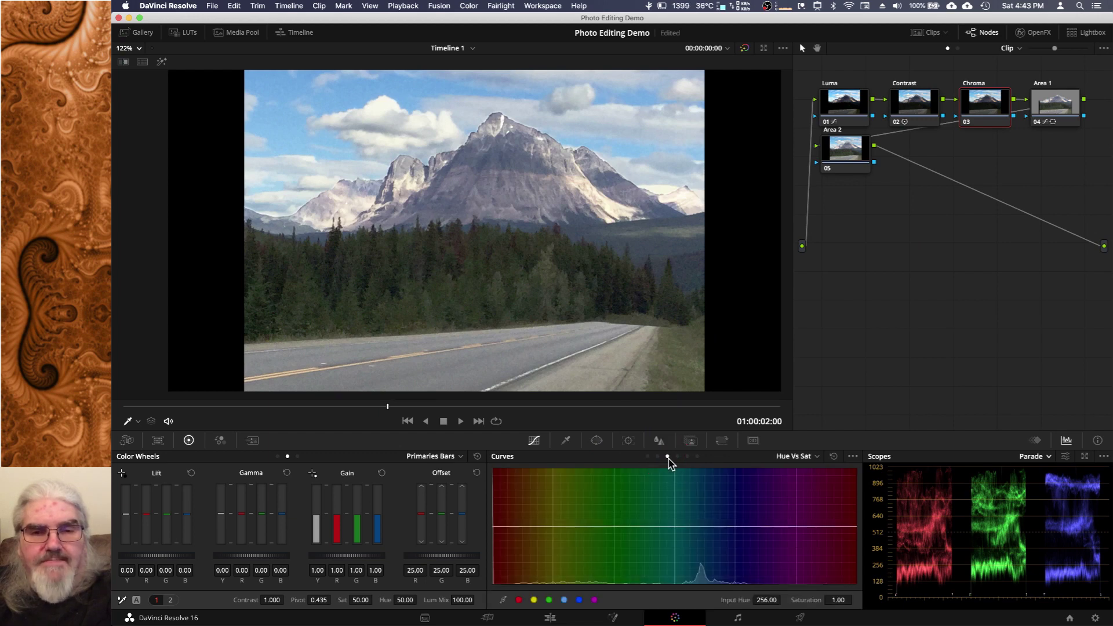
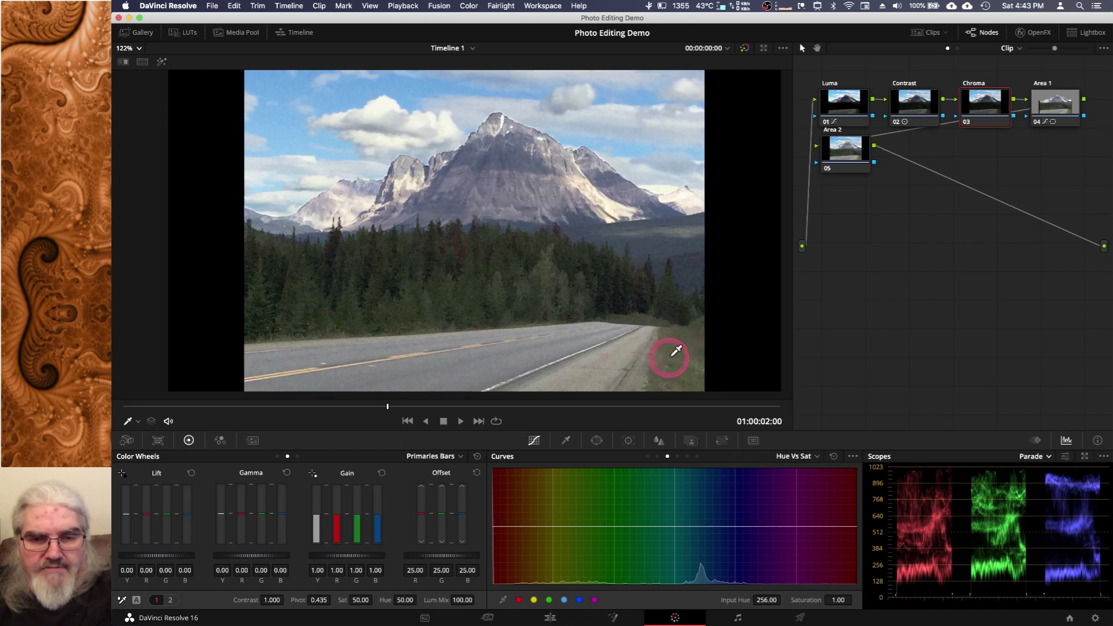
click(675, 348)
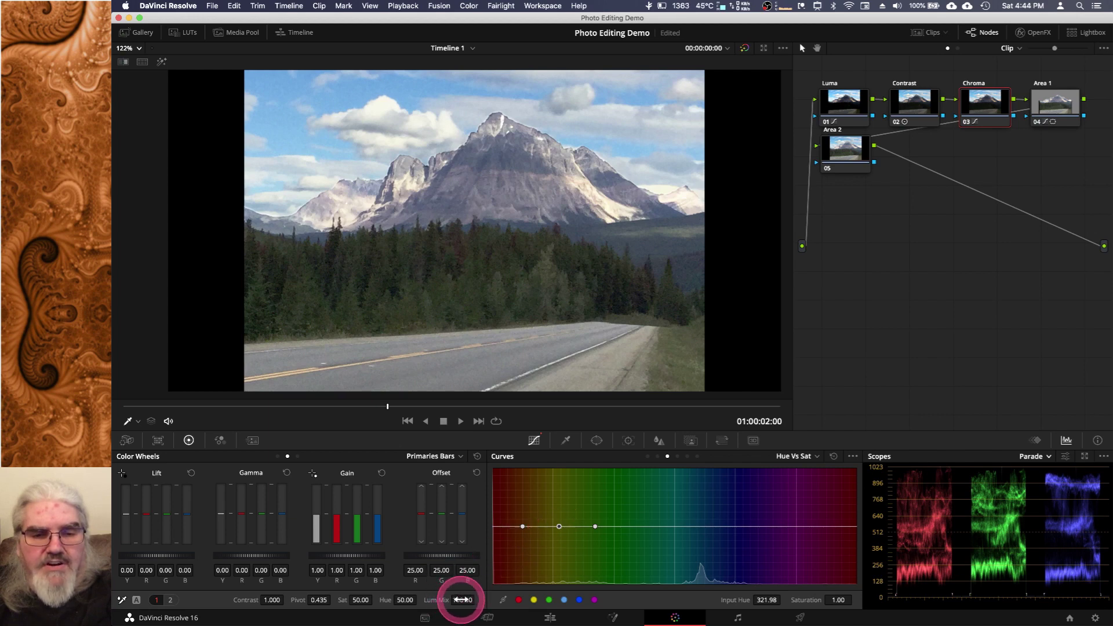
drag(464, 601, 160, 603)
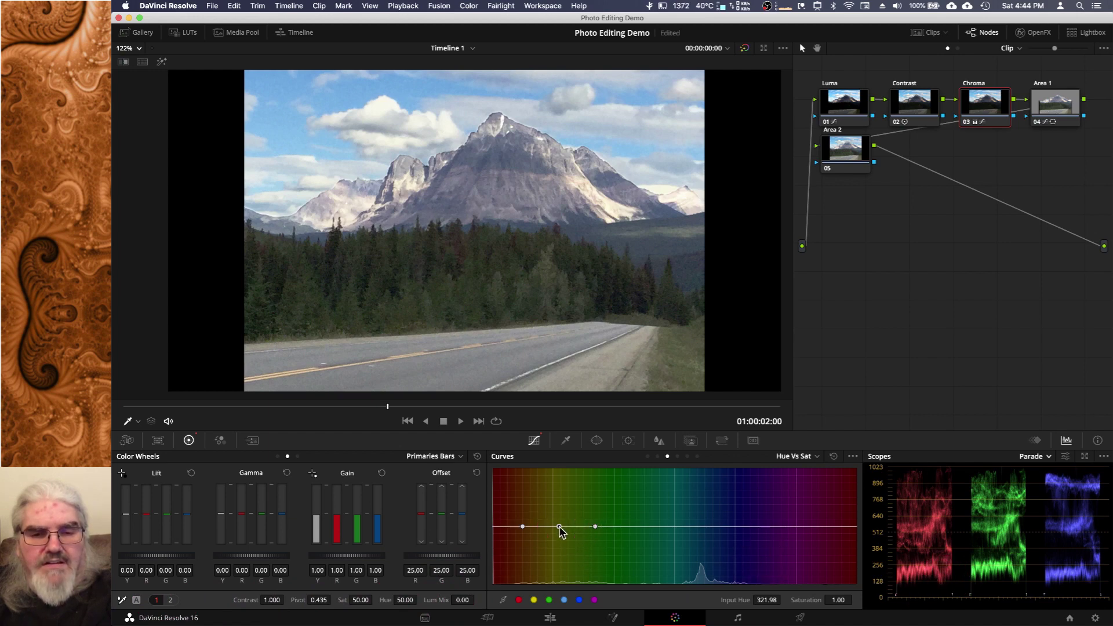
- Set the Chroma node's Col Boost to 25.00 and raise the grass hue's saturation on the Hue Vs Sat curve to about 1.72
drag(560, 529, 562, 473)
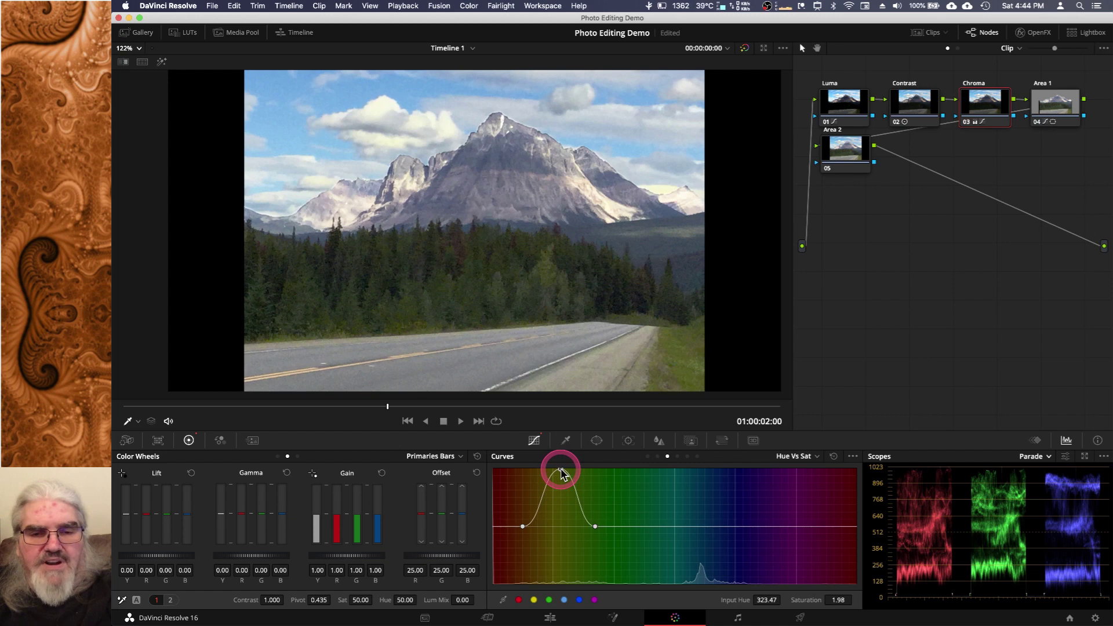
drag(561, 473, 555, 526)
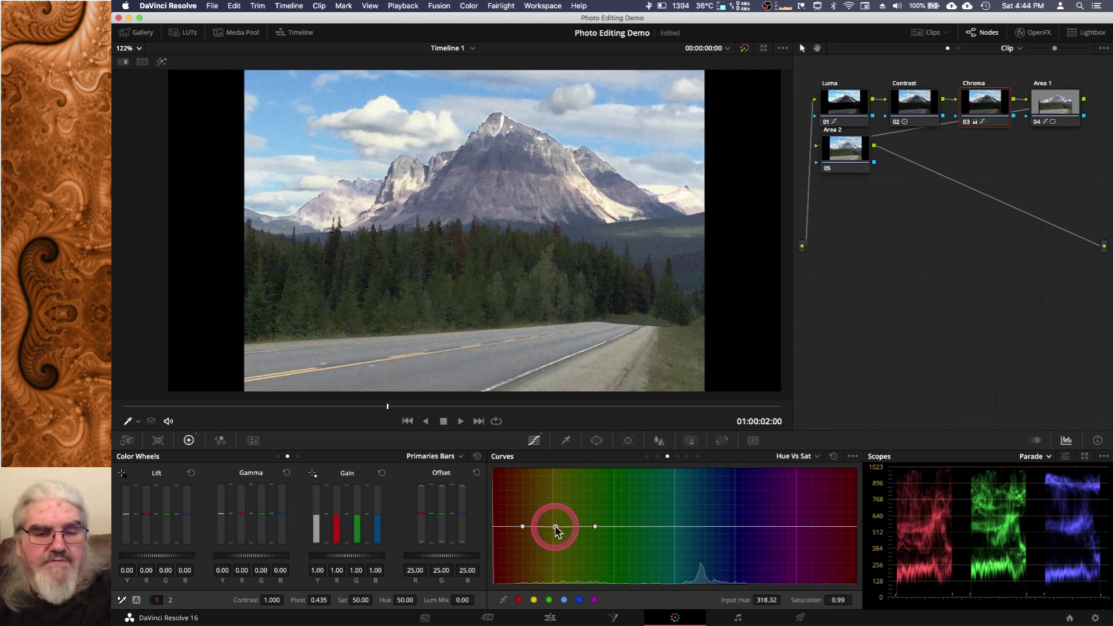
click(171, 600)
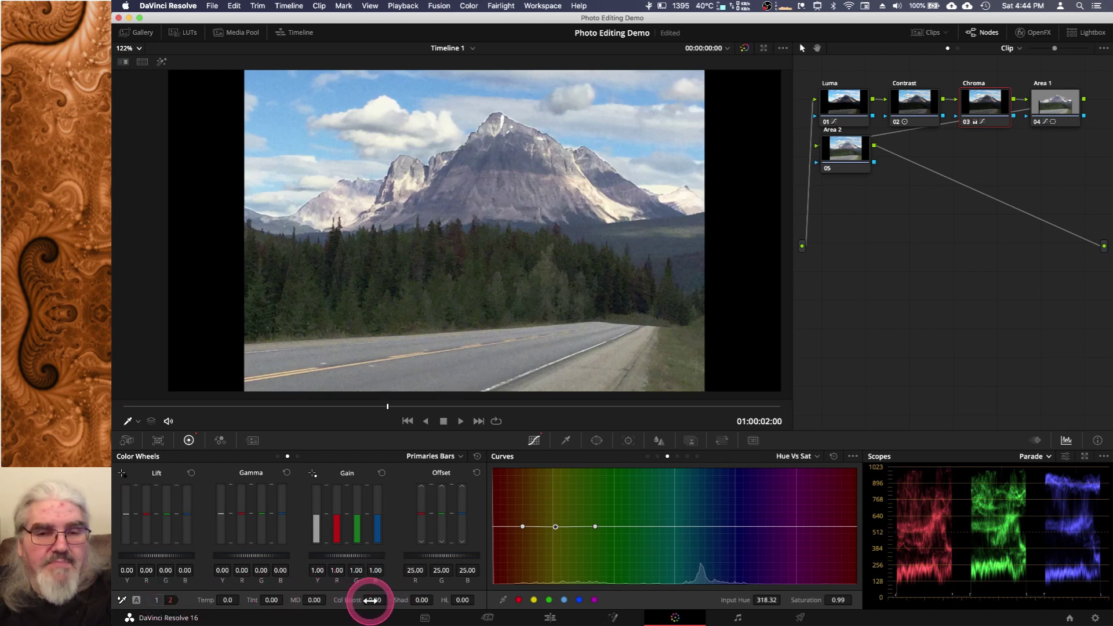
drag(371, 600, 396, 604)
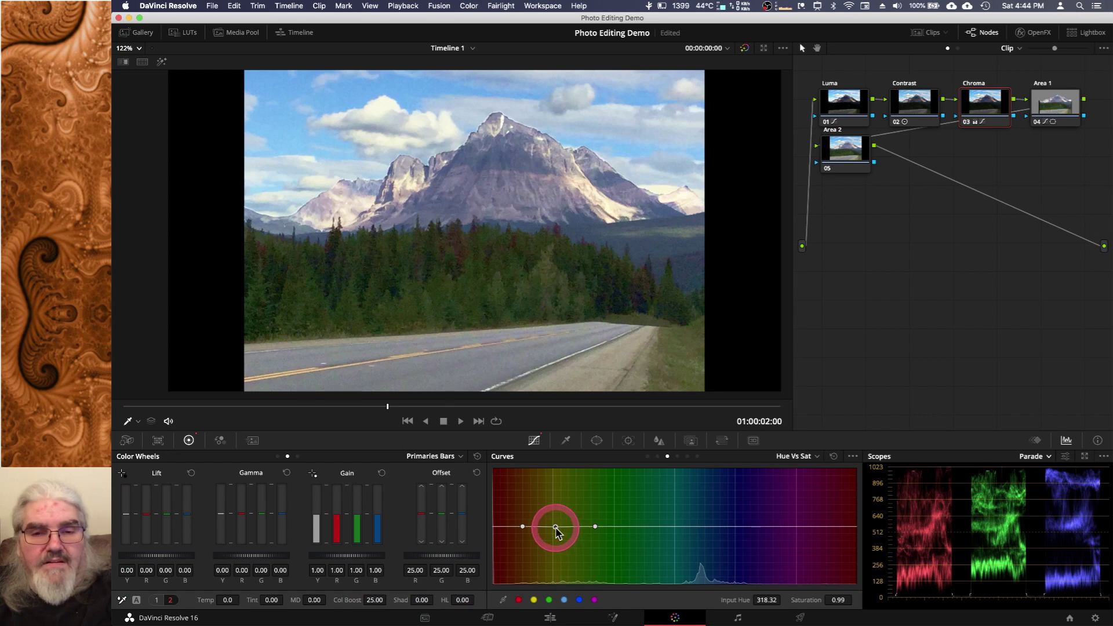
drag(556, 528, 557, 486)
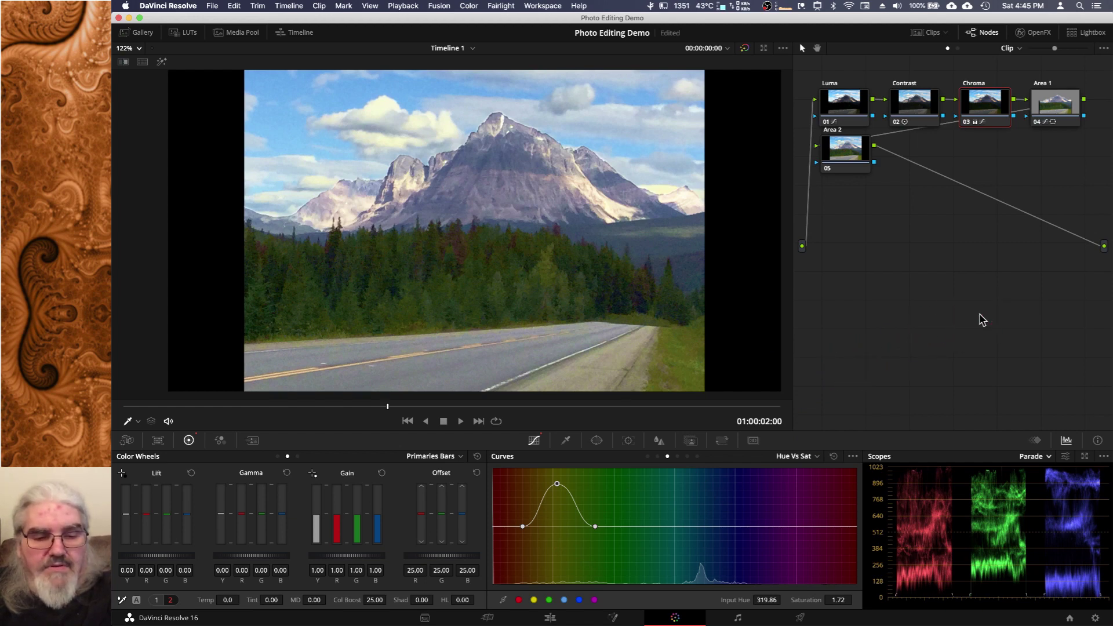
- Add a serial node after Chroma, label it "Chroma 2" and place it just below Area 1
key(alt+s)
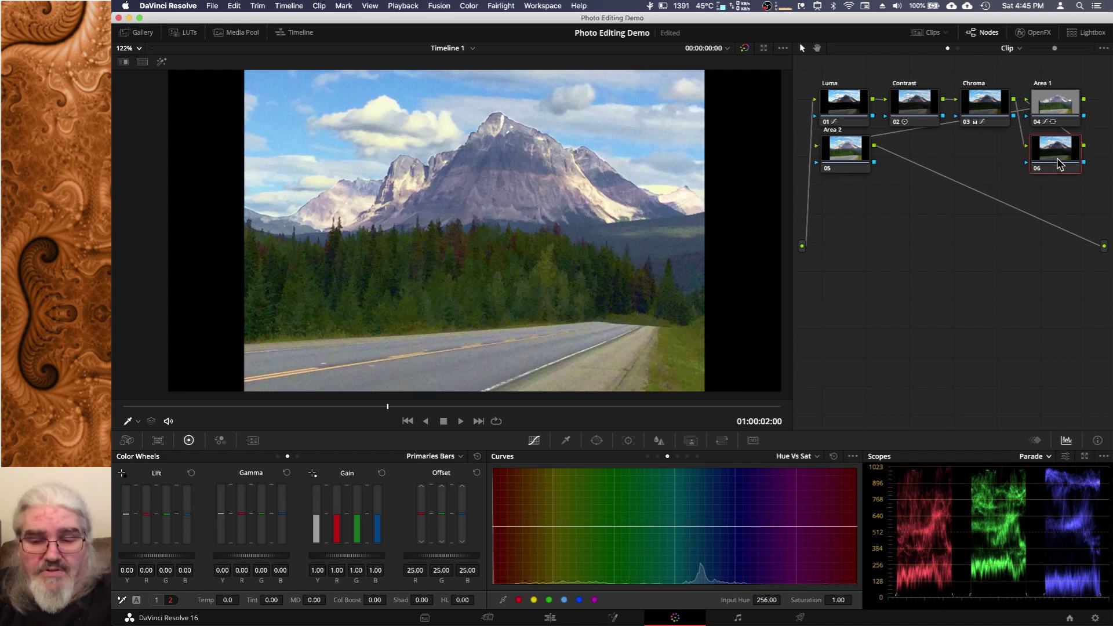
text(roma 2)
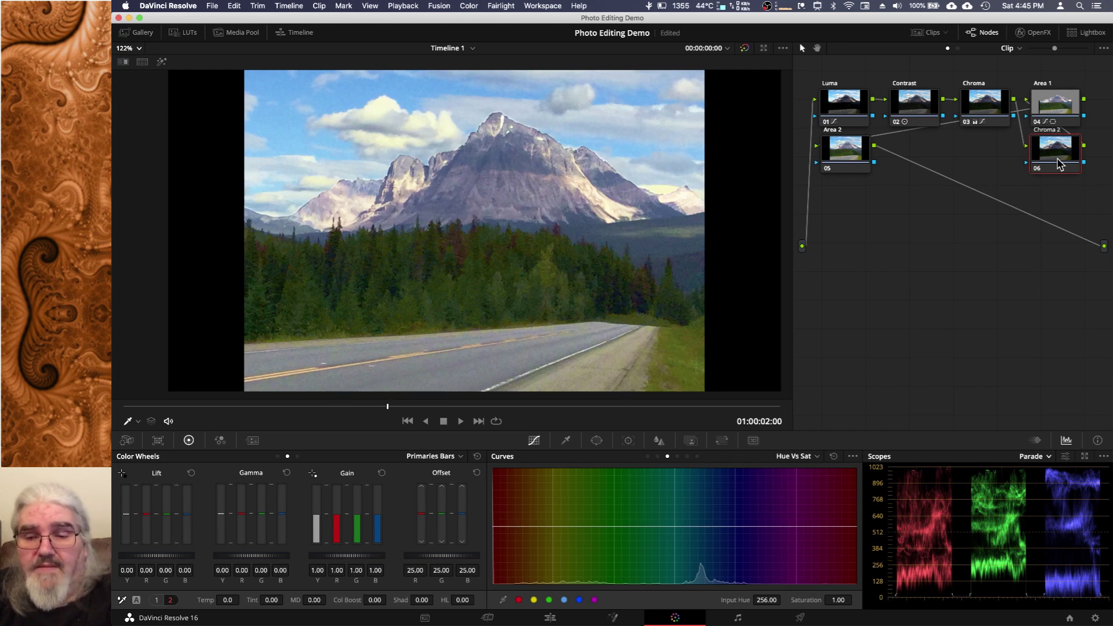
key(Return)
drag(1059, 164, 1058, 178)
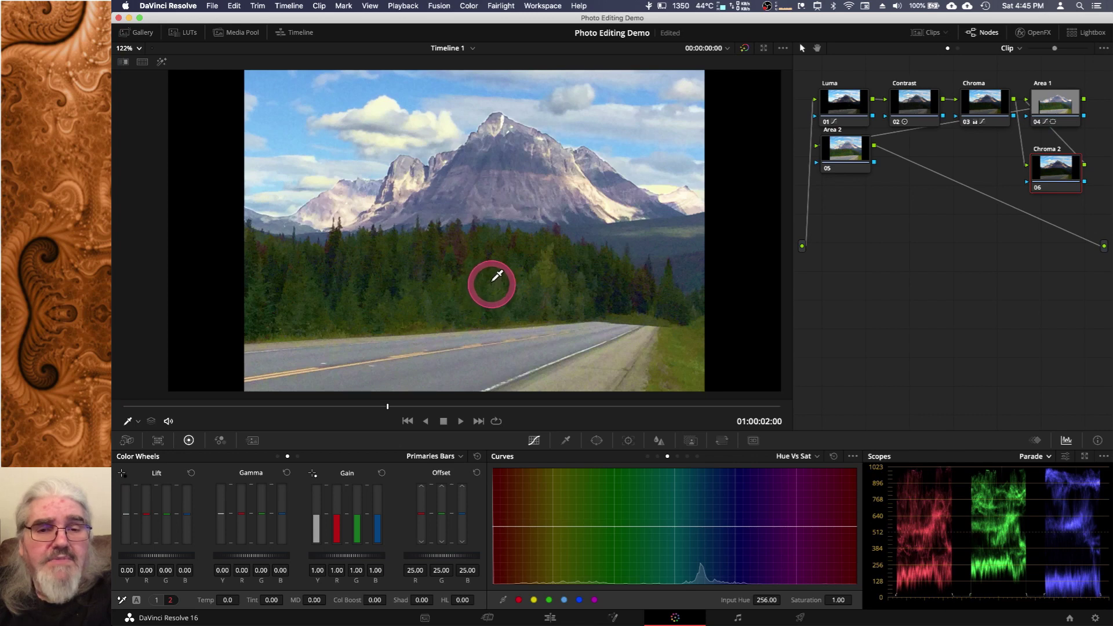
- Sample the forest's green on Chroma 2's Hue Vs Sat curve and raise that hue's saturation to about 1.26
click(451, 295)
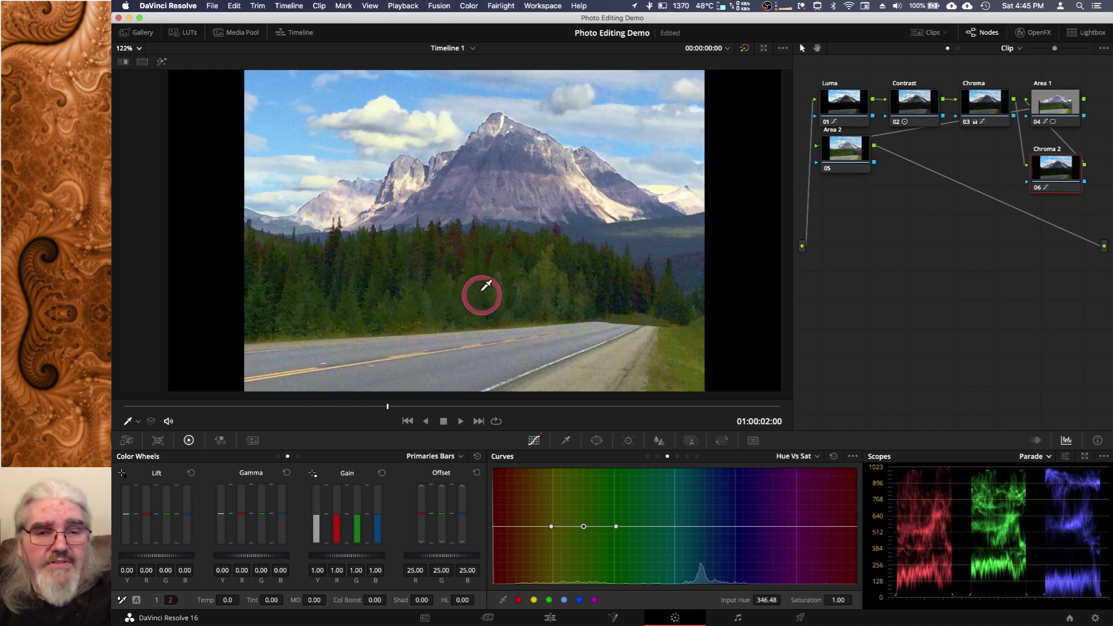
click(463, 289)
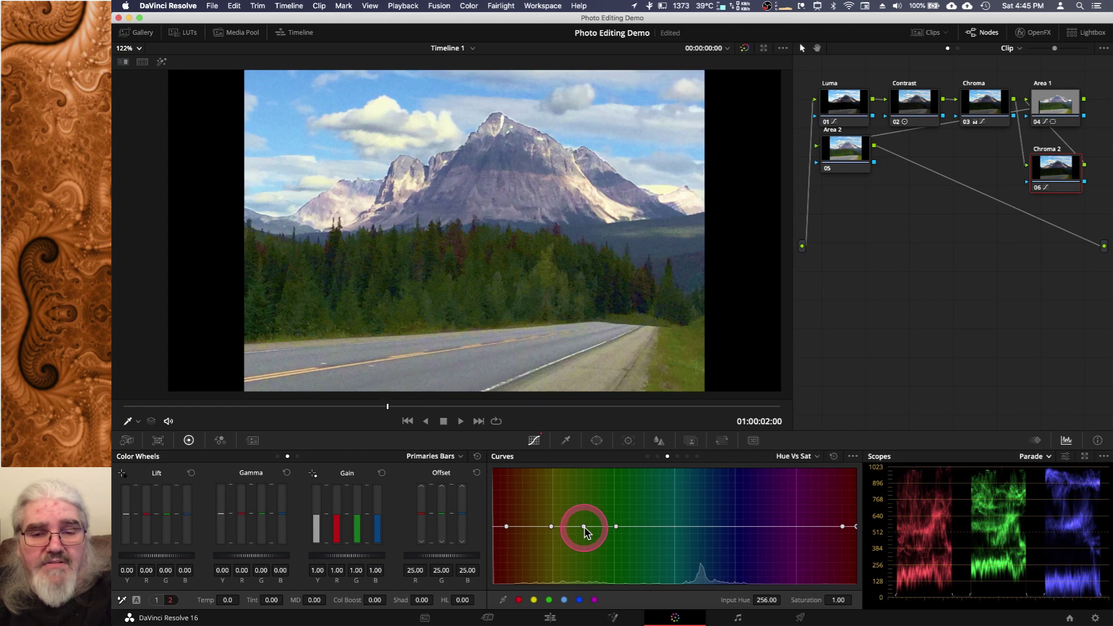
drag(585, 527, 586, 488)
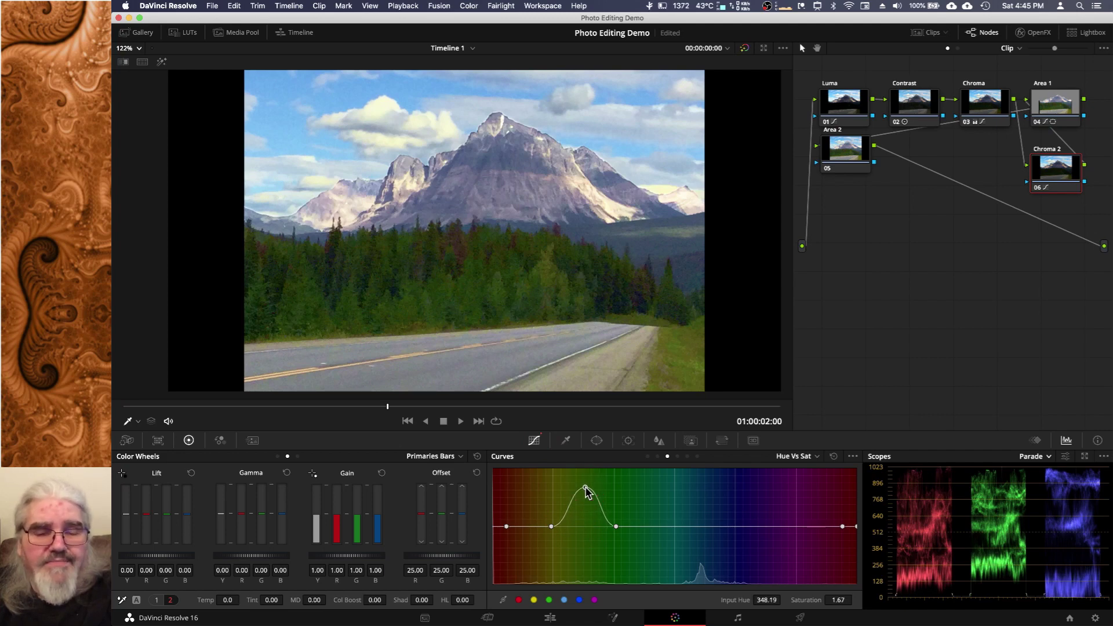
drag(585, 488, 583, 512)
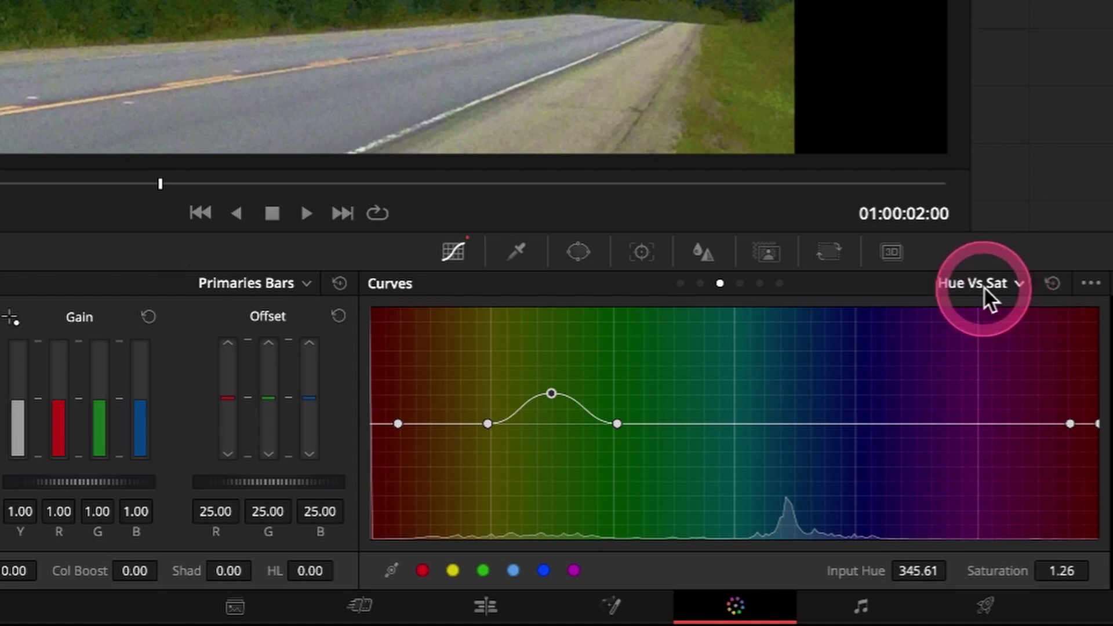
- Switch to the Lum Vs Sat curve and add a serial node after Chroma 2 labelled "Luma Sat"
click(979, 287)
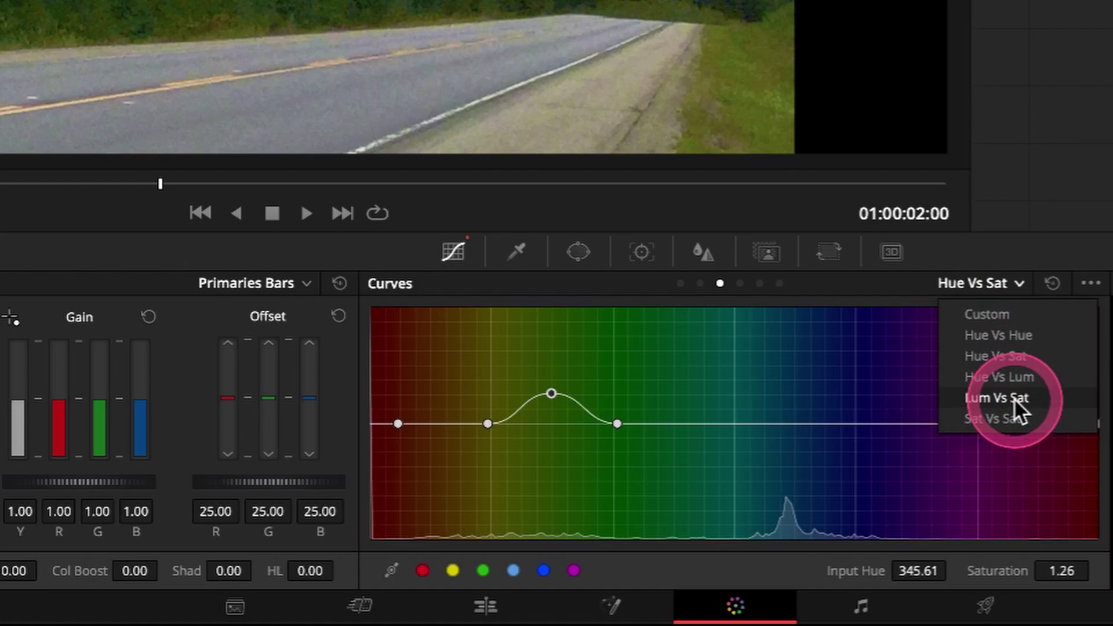
click(1014, 398)
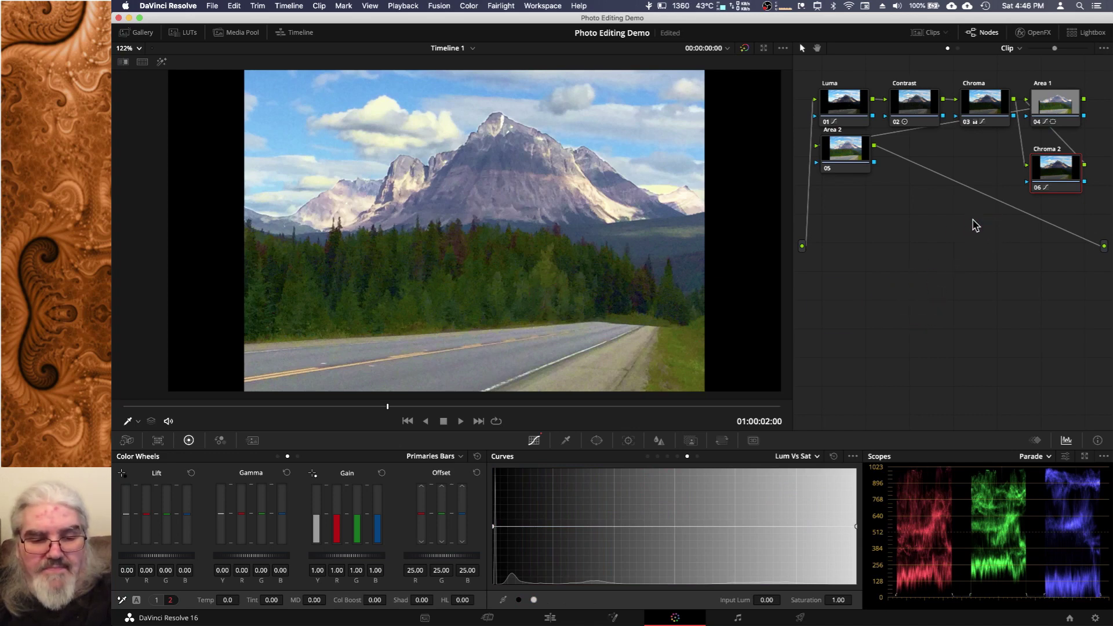
key(alt+s)
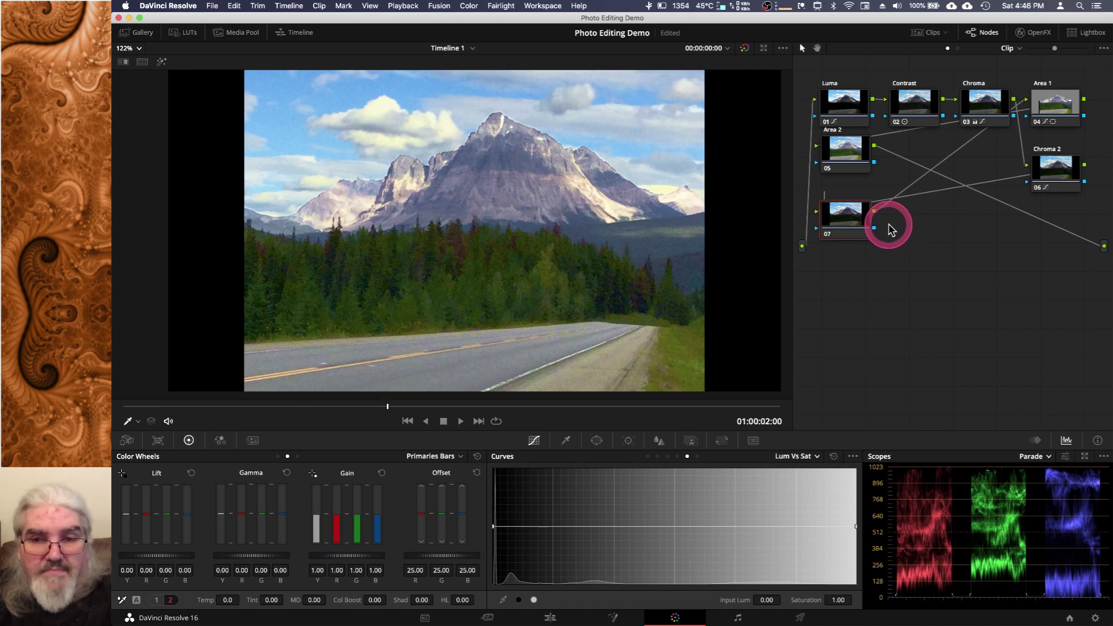
text(Luma Sat)
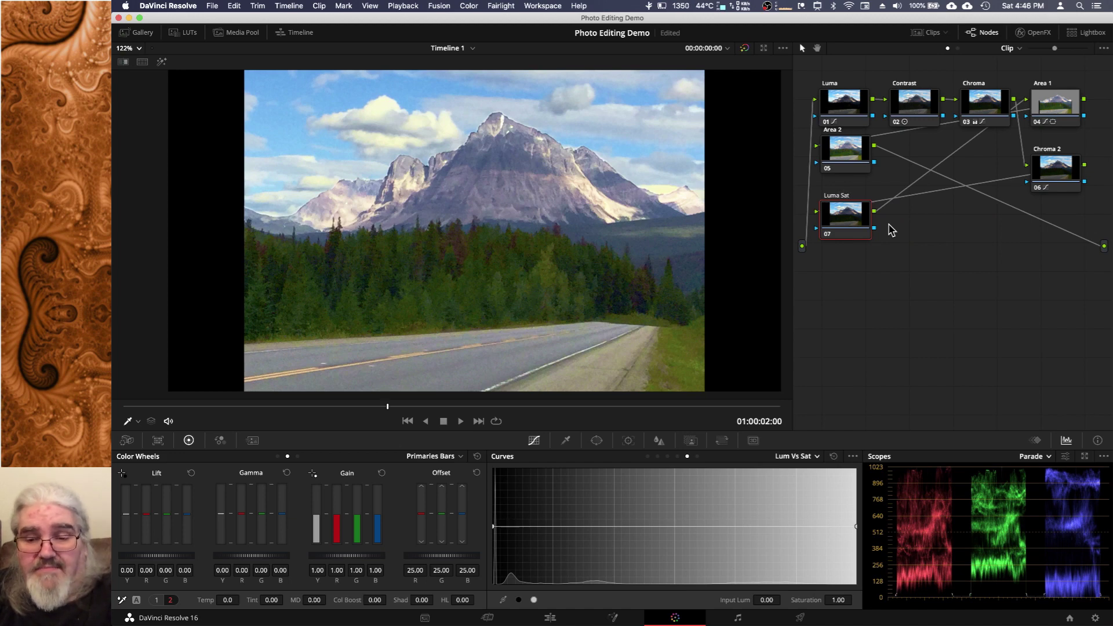
key(Return)
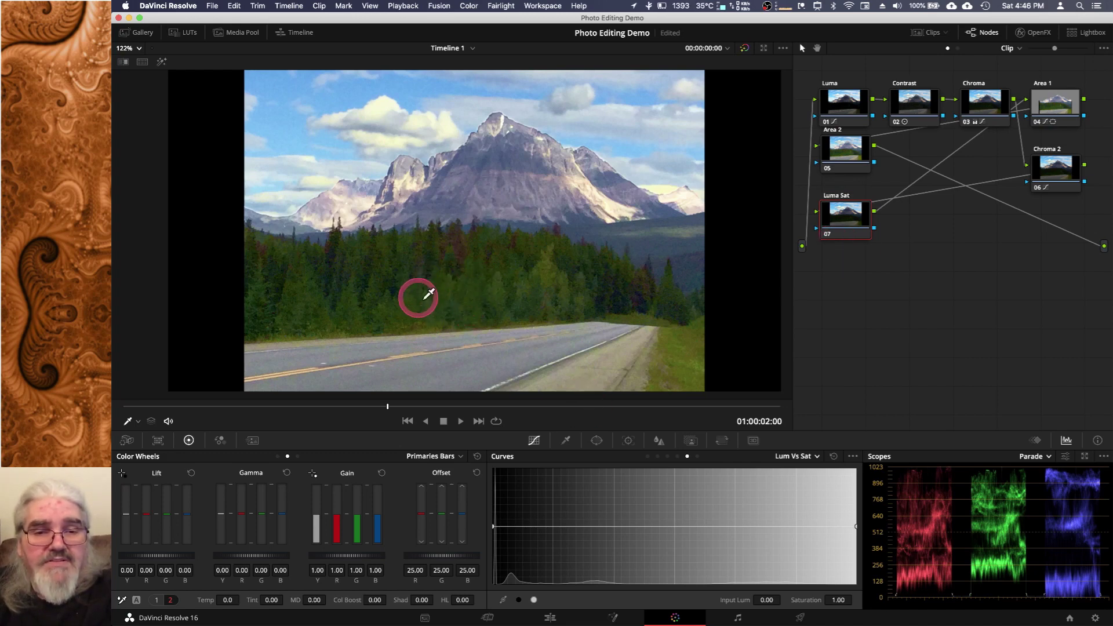
- Sample the dark trees on the Lum Vs Sat curve and raise saturation to about 1.80 in the shadows and 1.29 at luminance 0.15
click(458, 282)
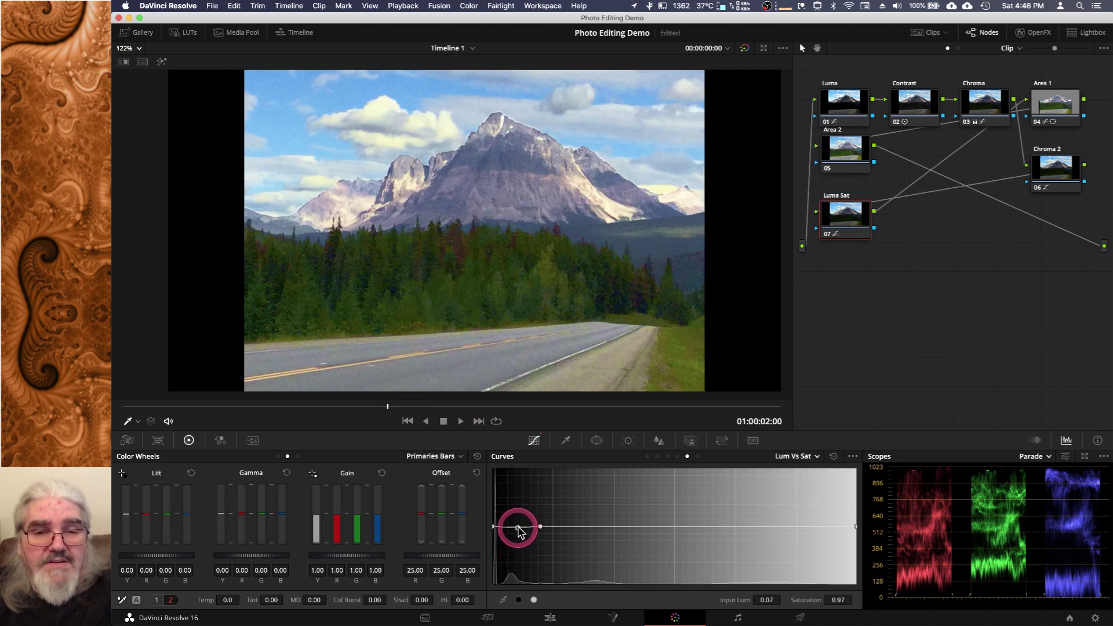
drag(518, 528, 518, 481)
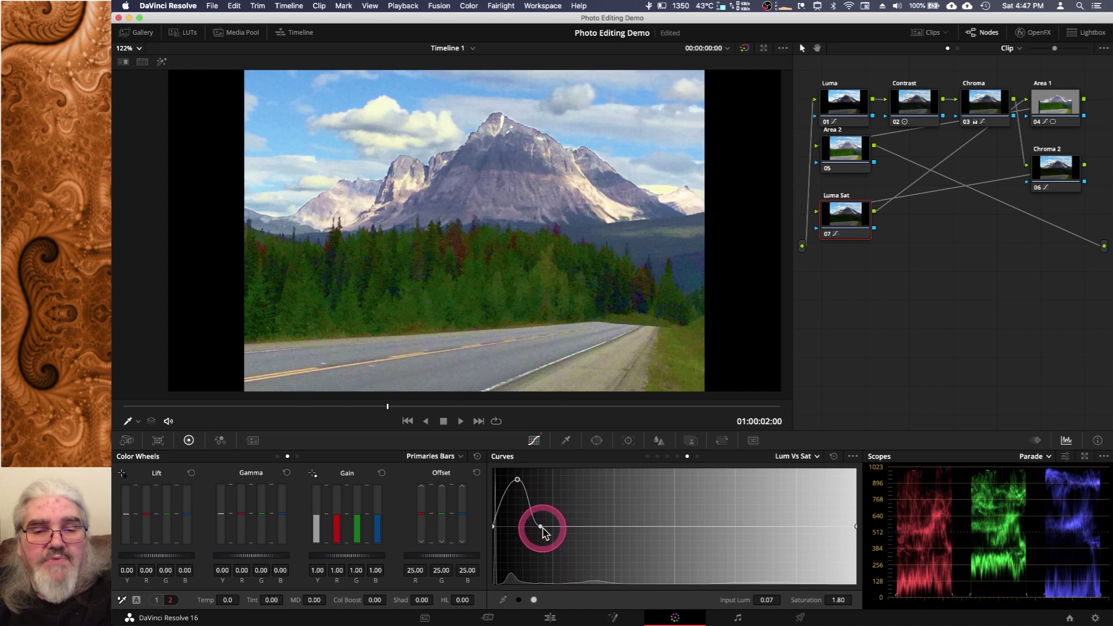
drag(540, 527, 546, 511)
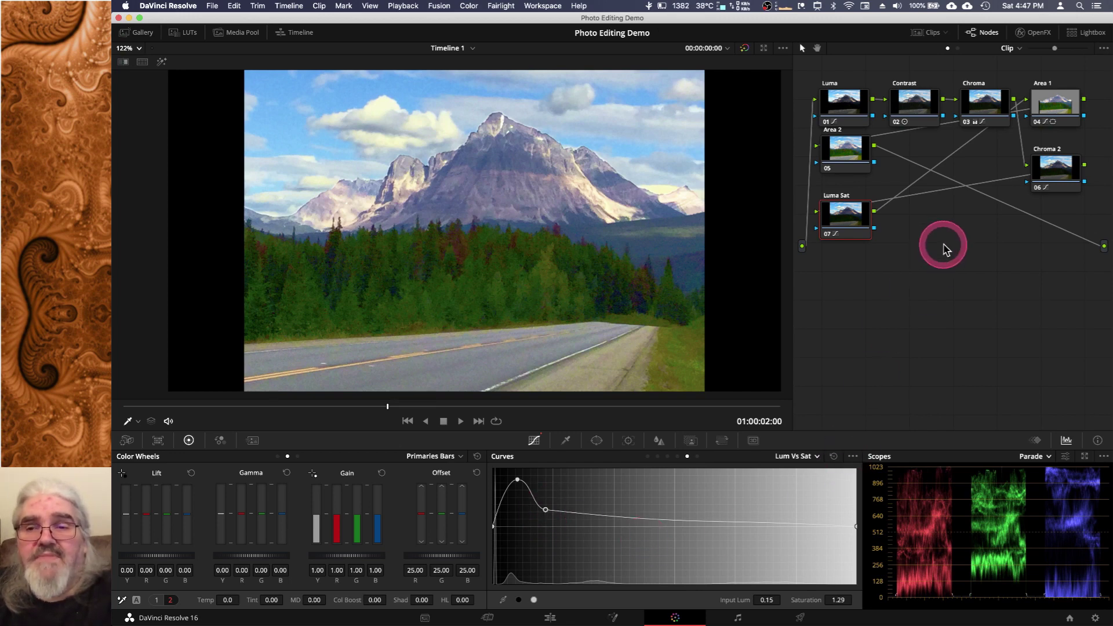
- Reduce the forest green's saturation on the Chroma 2 node's Hue Vs Sat curve to about 1.12
click(1060, 174)
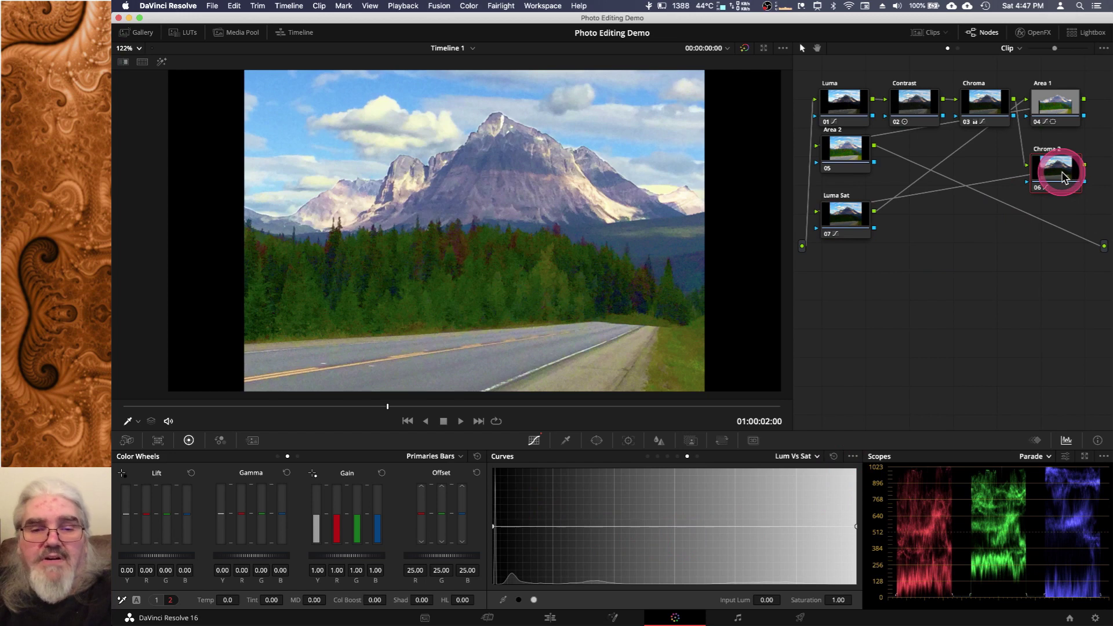
click(794, 456)
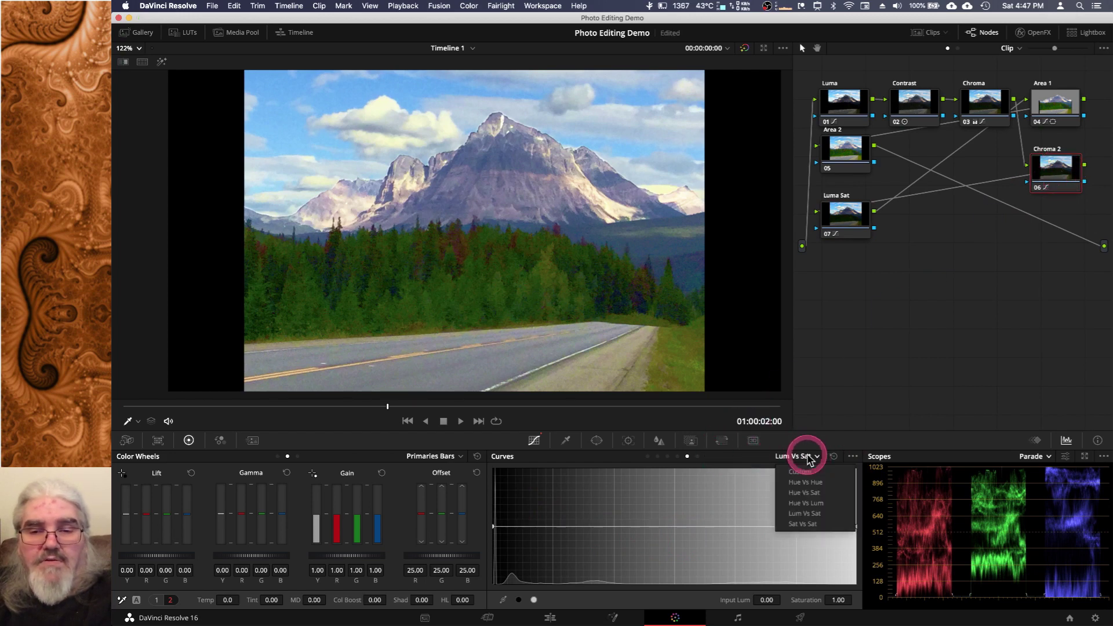
click(808, 494)
drag(583, 527, 585, 518)
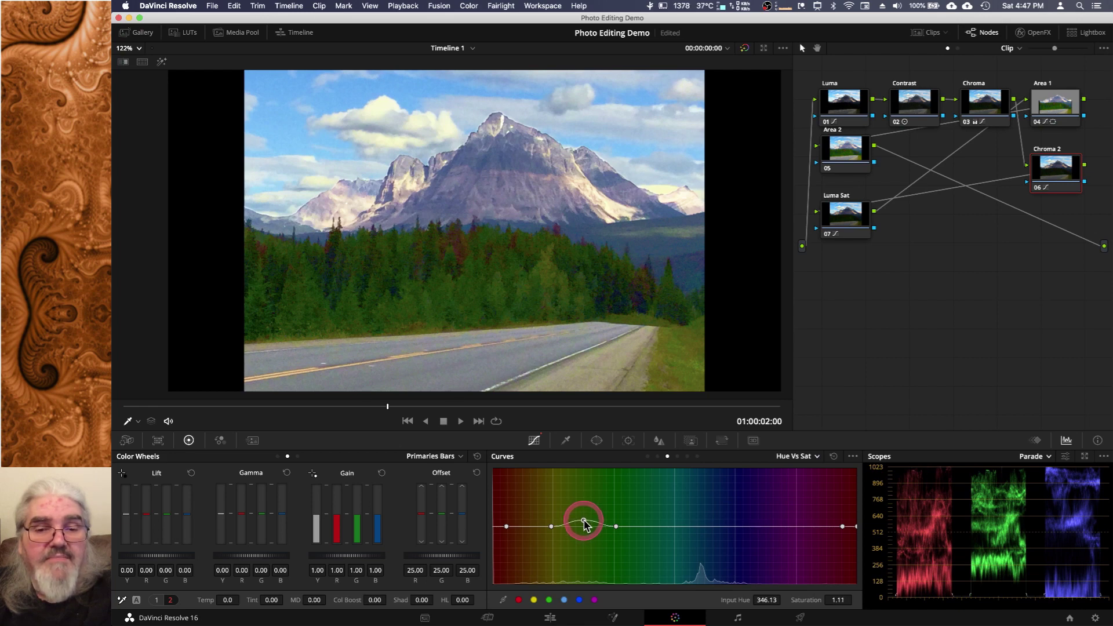
drag(584, 521, 584, 520)
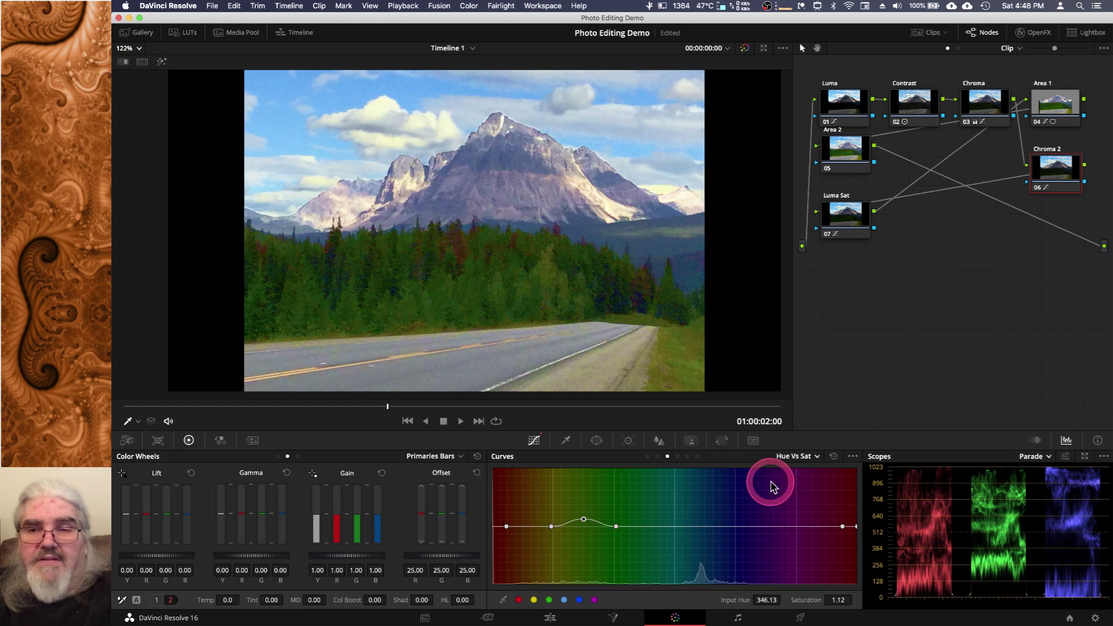
- Start a curve window on the Area 2 node, tracing the far edge of the road from beyond the photo's left edge to the bend
click(845, 152)
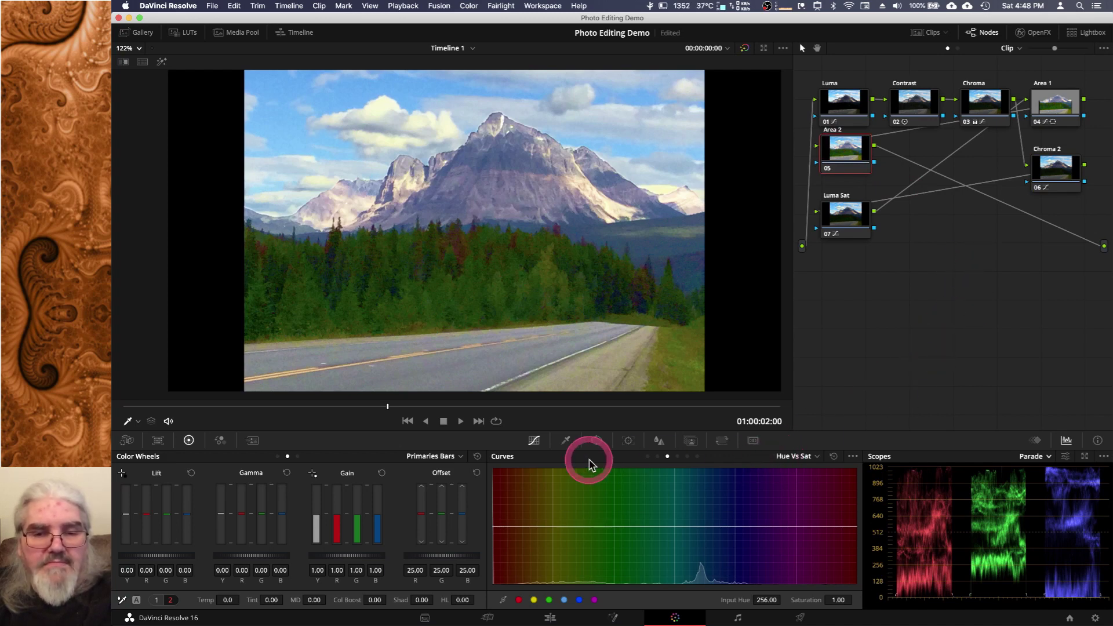
click(597, 442)
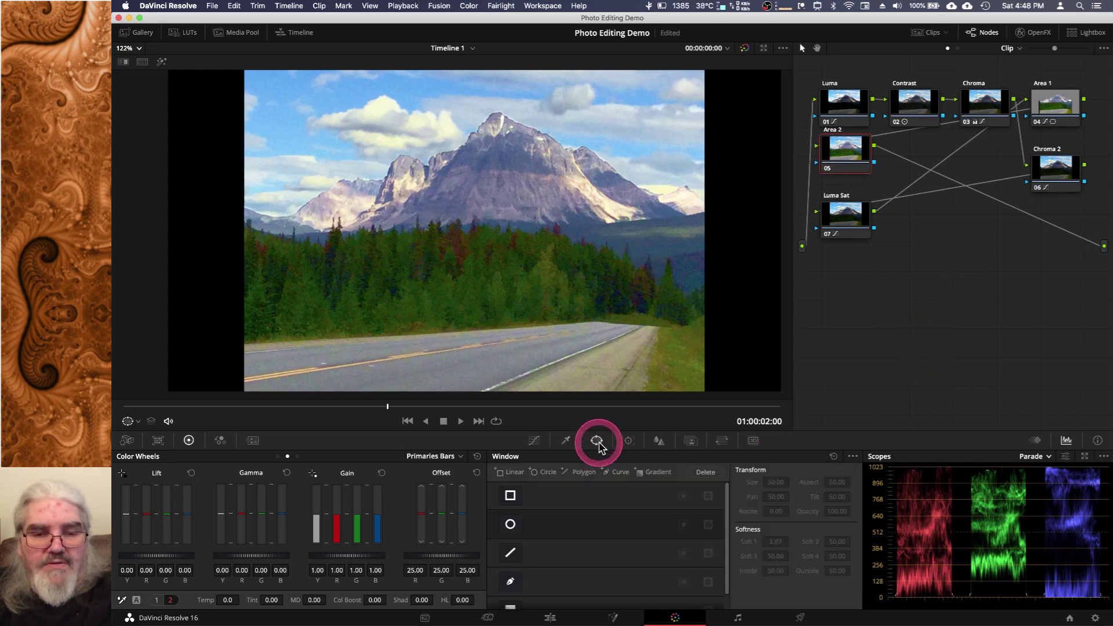
click(510, 583)
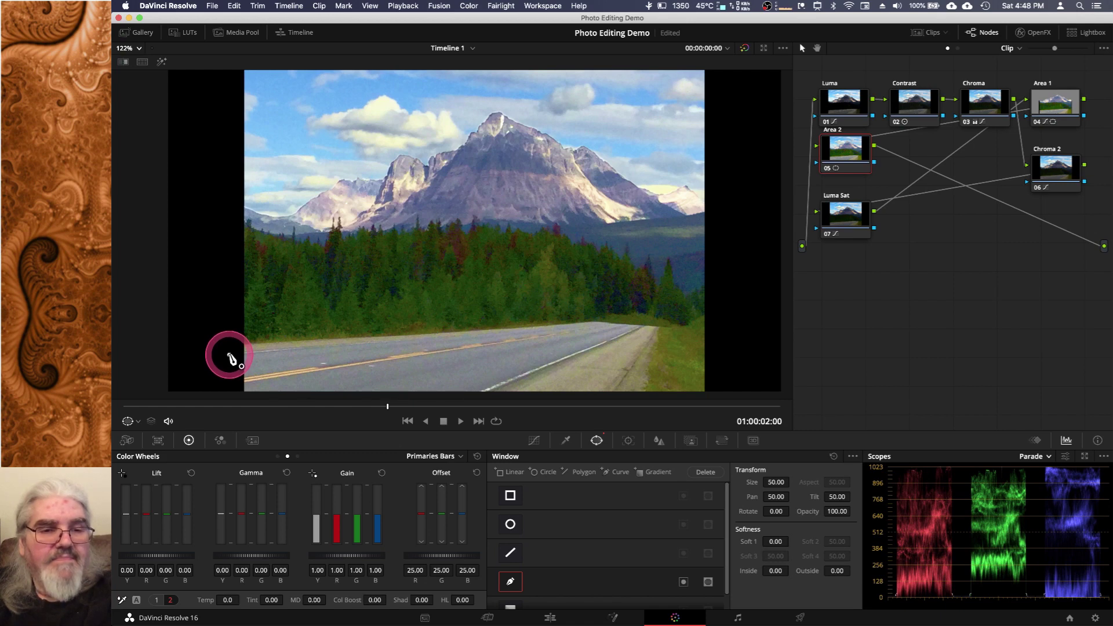
click(229, 354)
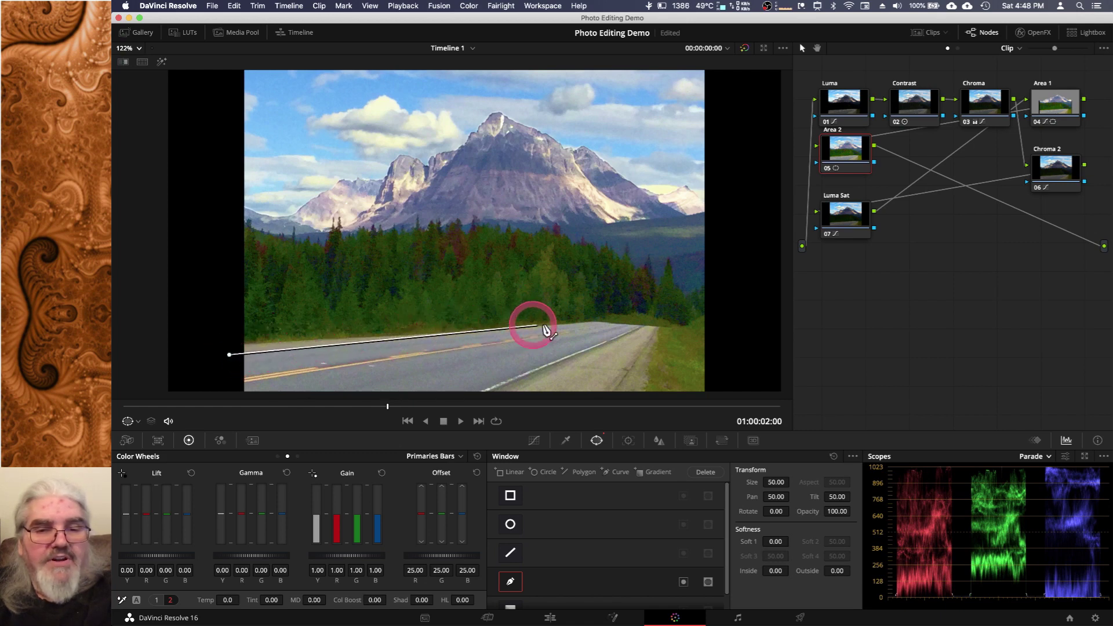
click(608, 323)
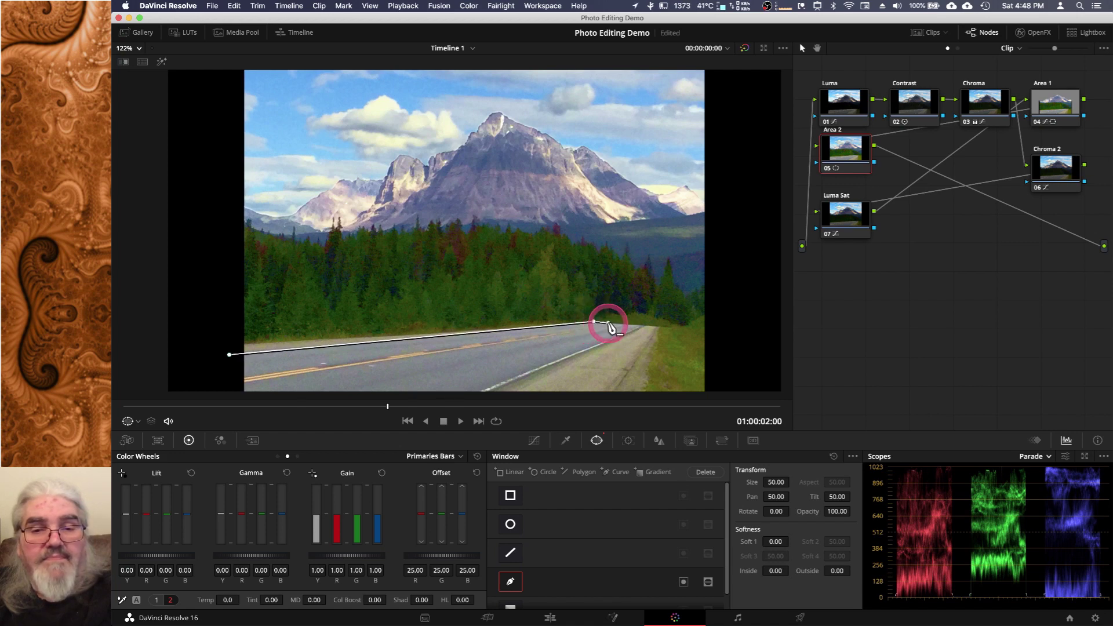
- Finish the Curve window outline on the Area 2 node along the road's far end, edge line and bottom border, closing it at the starting point
click(640, 325)
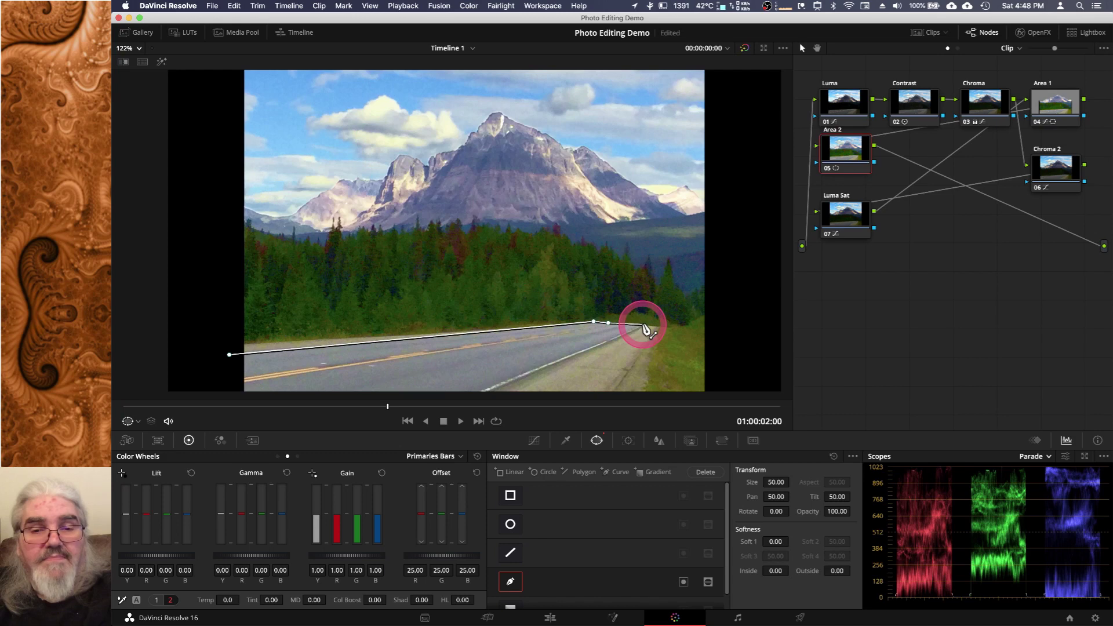
click(645, 325)
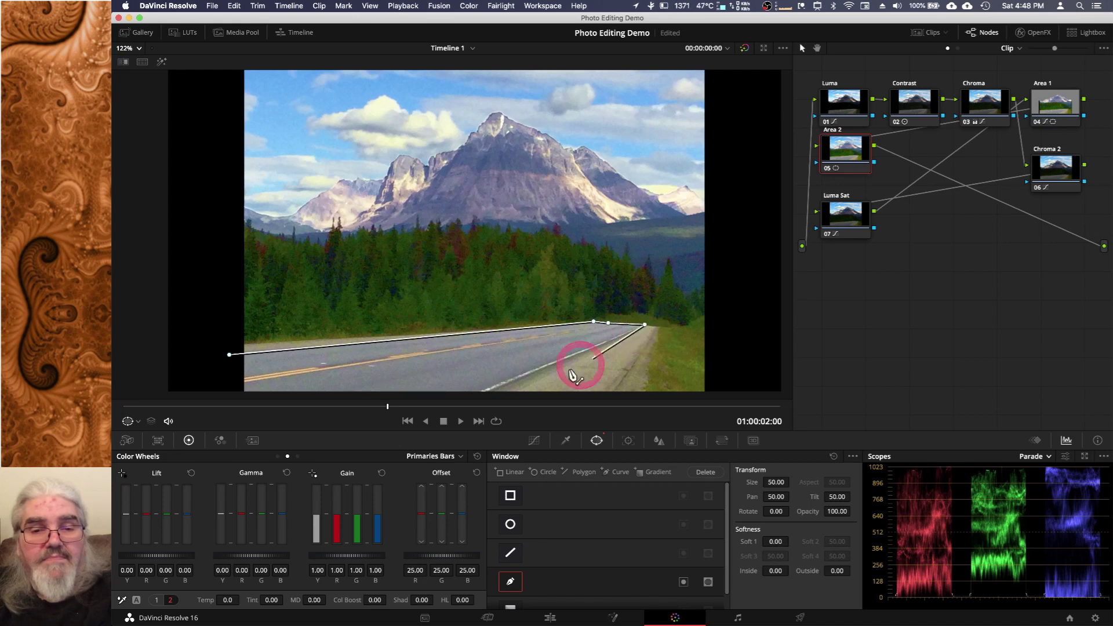
click(475, 397)
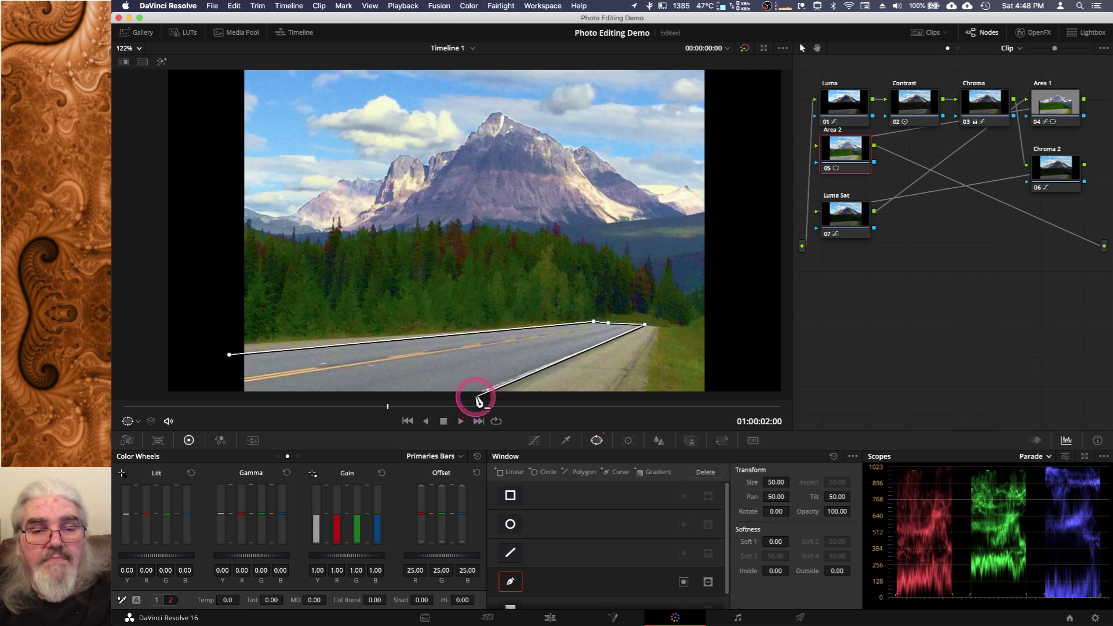
click(229, 393)
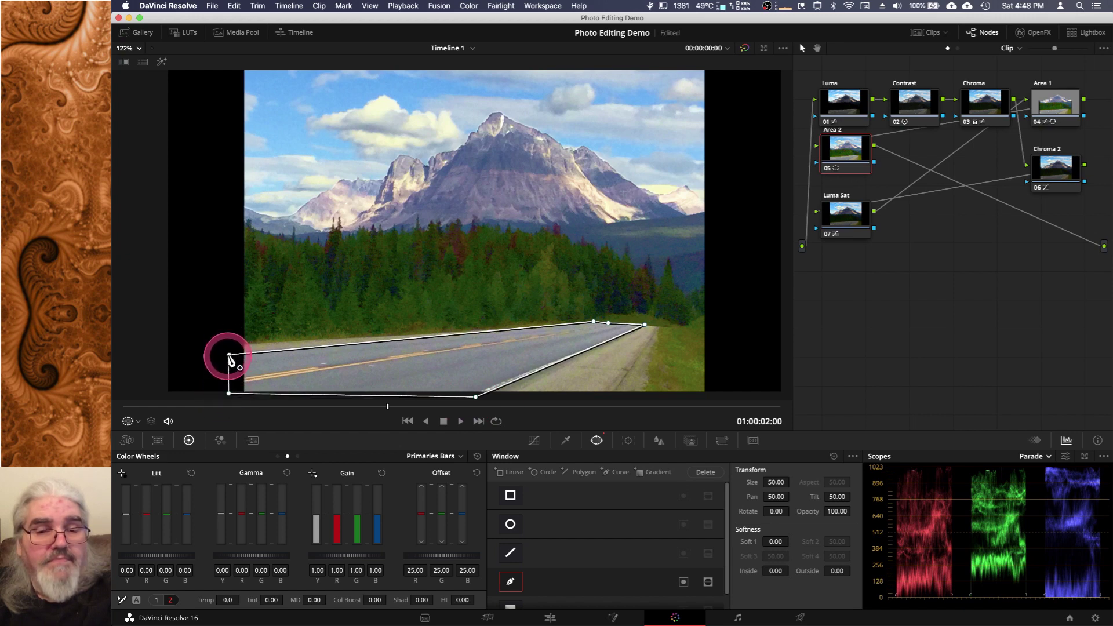
click(230, 354)
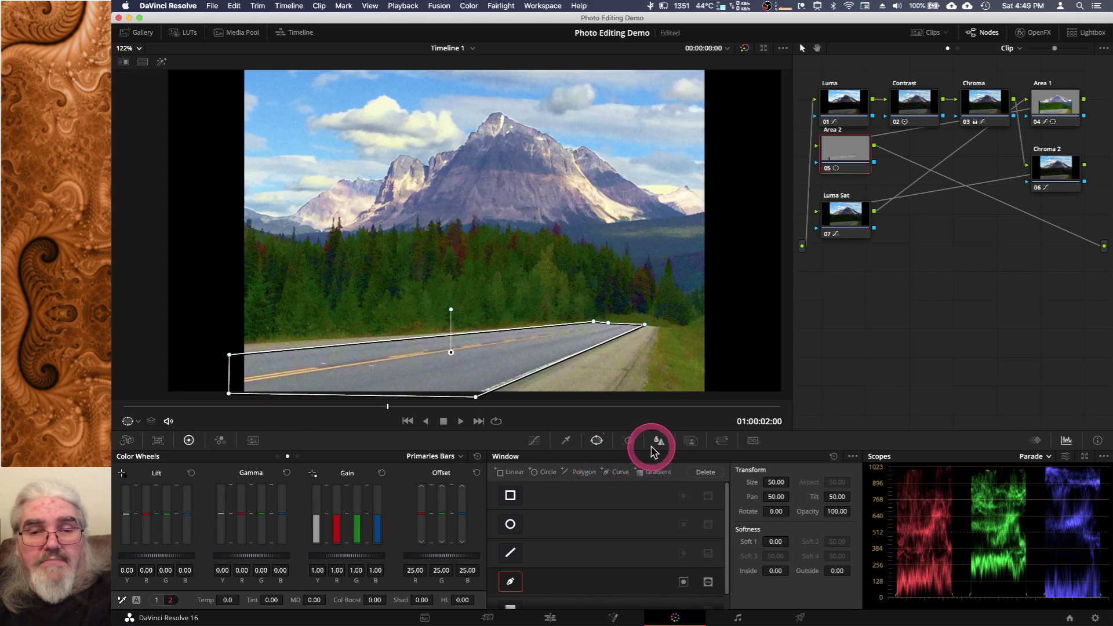
- Brighten the windowed road by adding a point near the dark end of the Custom curve and raising it well above the diagonal
click(537, 443)
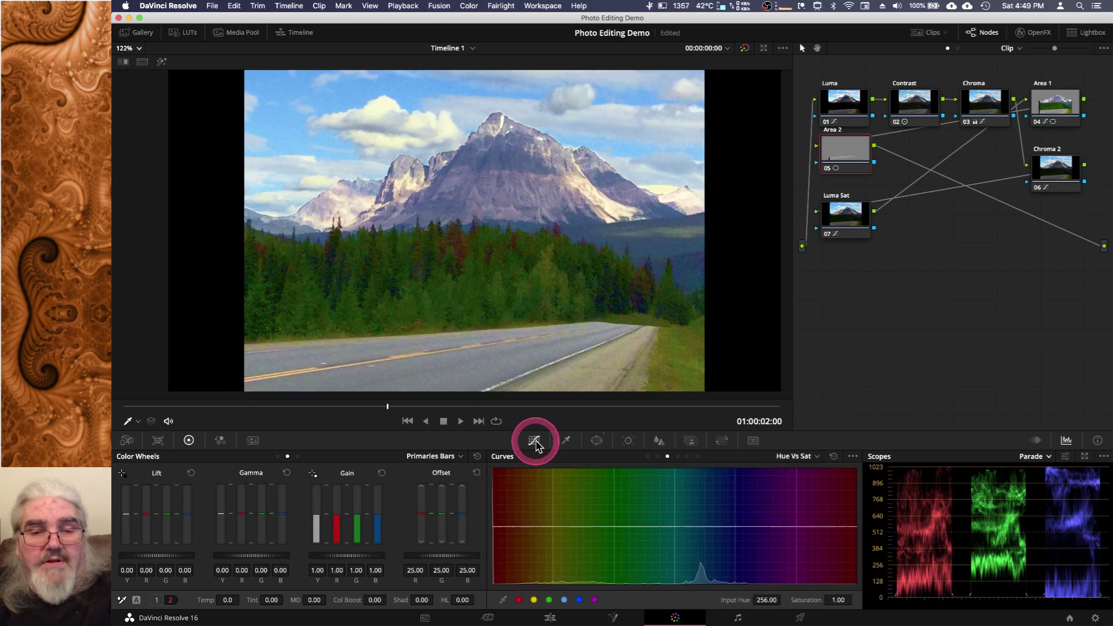
click(647, 456)
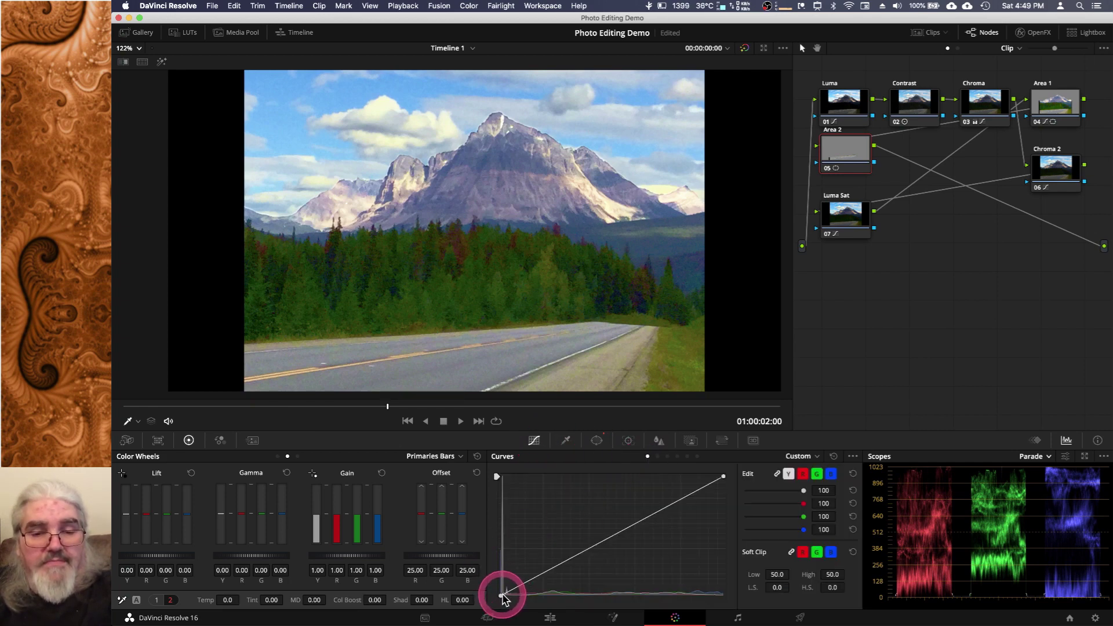
mouse_move(552, 577)
mouse_down()
mouse_move(551, 502)
mouse_move(559, 587)
mouse_move(533, 585)
mouse_up()
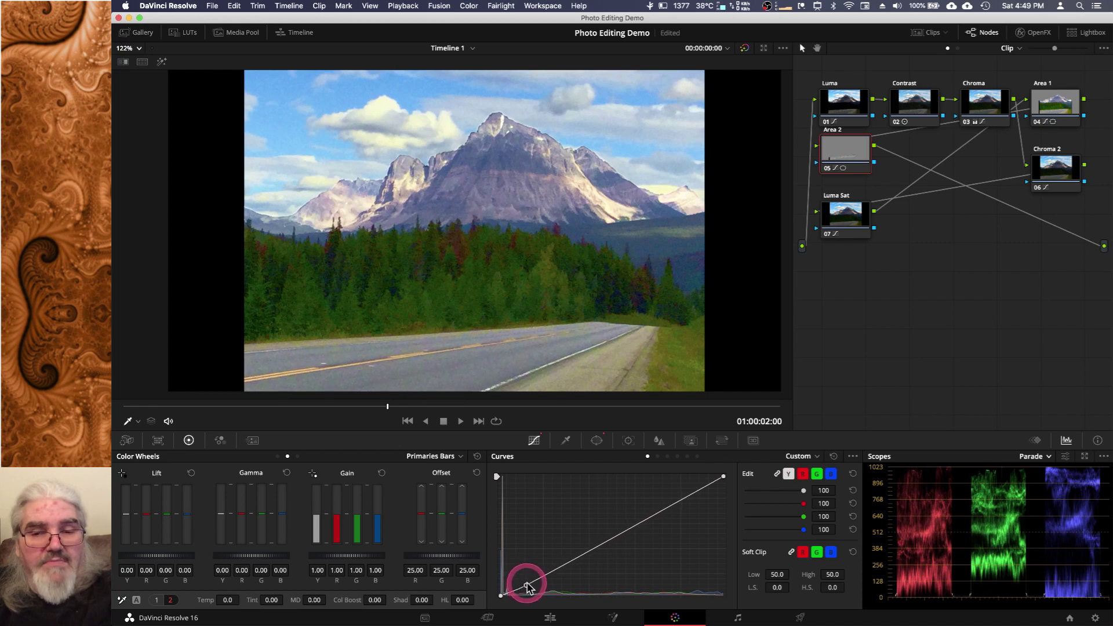
drag(528, 587, 529, 573)
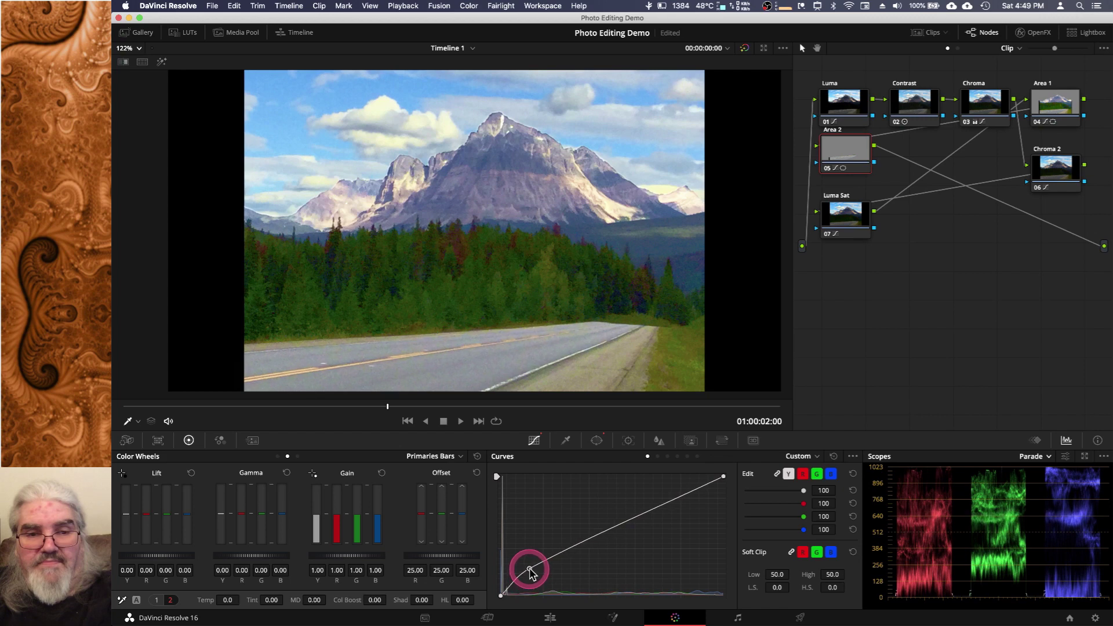
drag(531, 576, 533, 556)
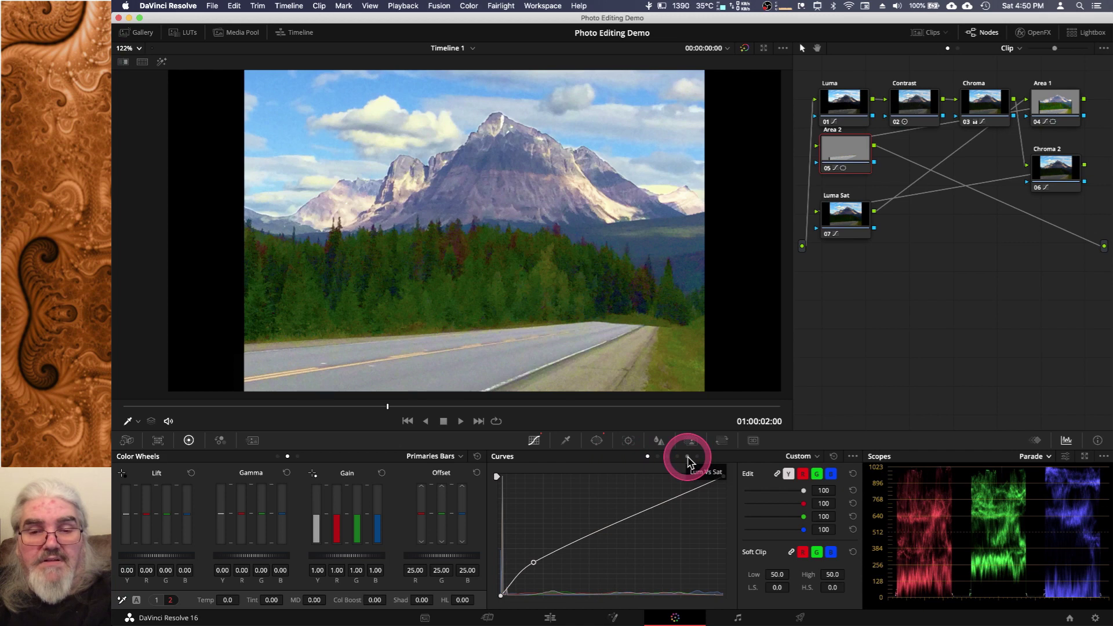
- Sample the yellow road line for the Hue Vs Sat curve and raise that hue's saturation to 1.83
click(668, 457)
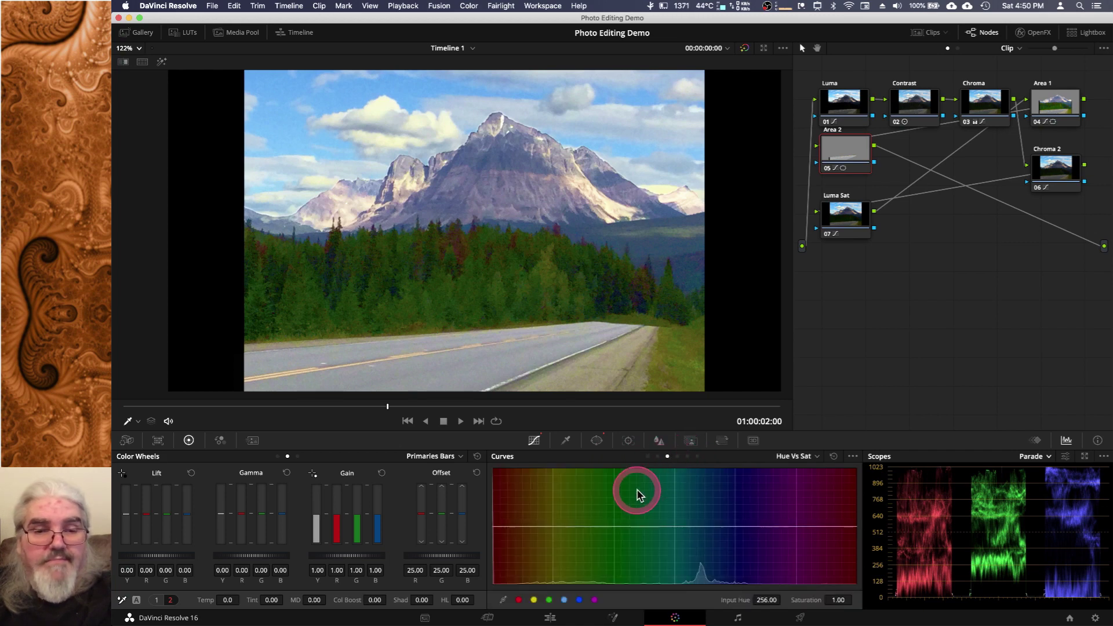
click(301, 371)
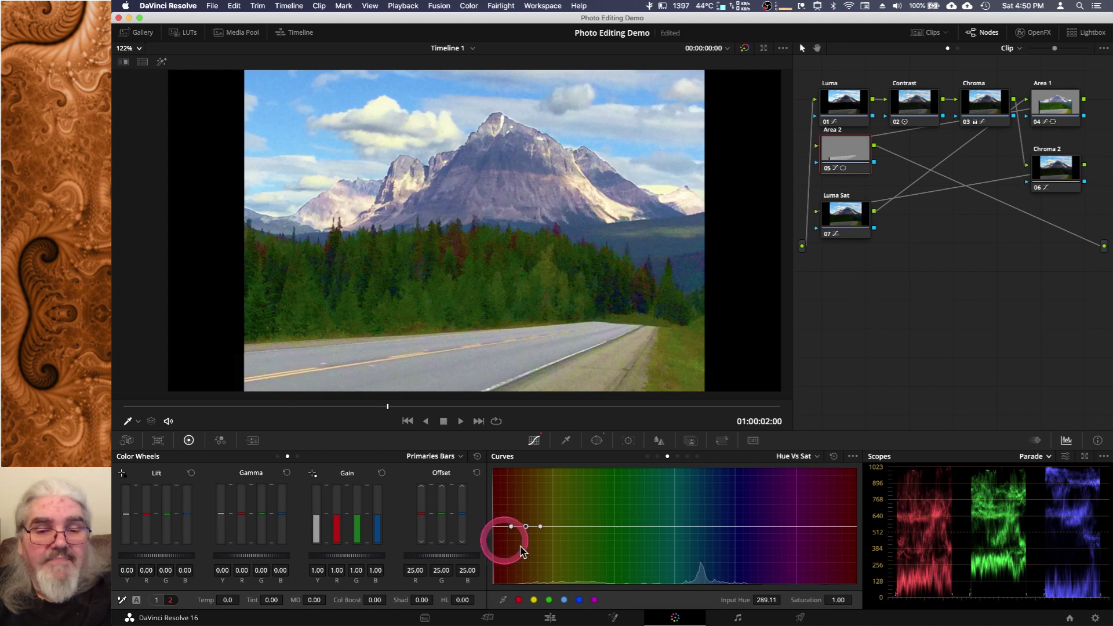
drag(526, 528, 527, 477)
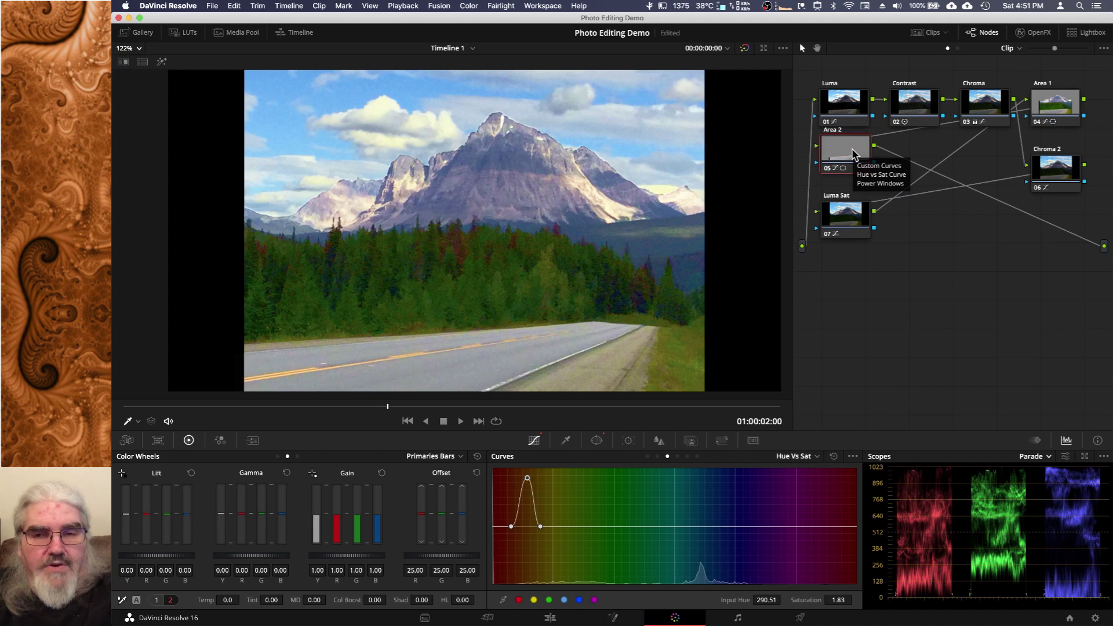
- Disable and re-enable the Area 2 node to compare the road with and without its correction
key(ctrl+d)
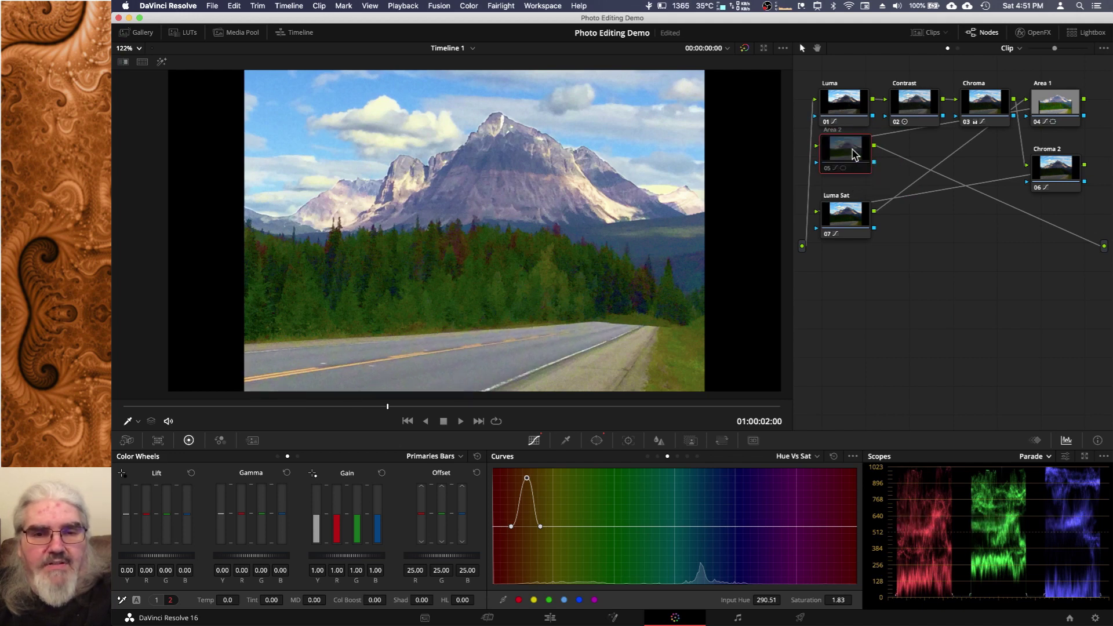
key(ctrl+d)
key(ctrl+d)
key(ctrl+d)
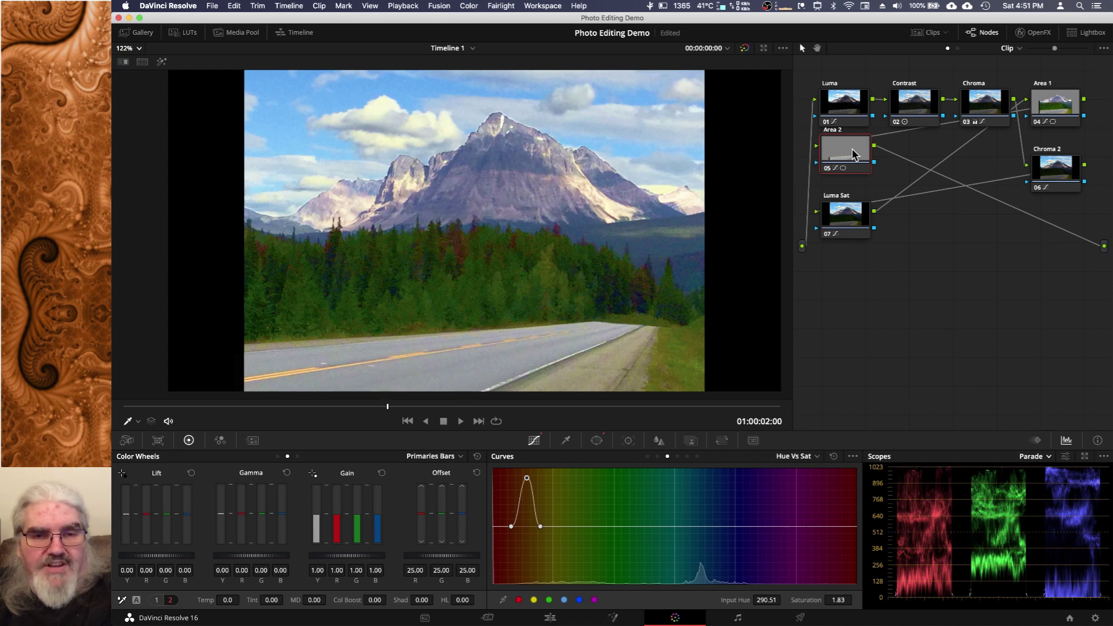
- Bypass and restore all the nodes several times to compare the original photo with the full grade
key(alt+d)
key(alt+d)
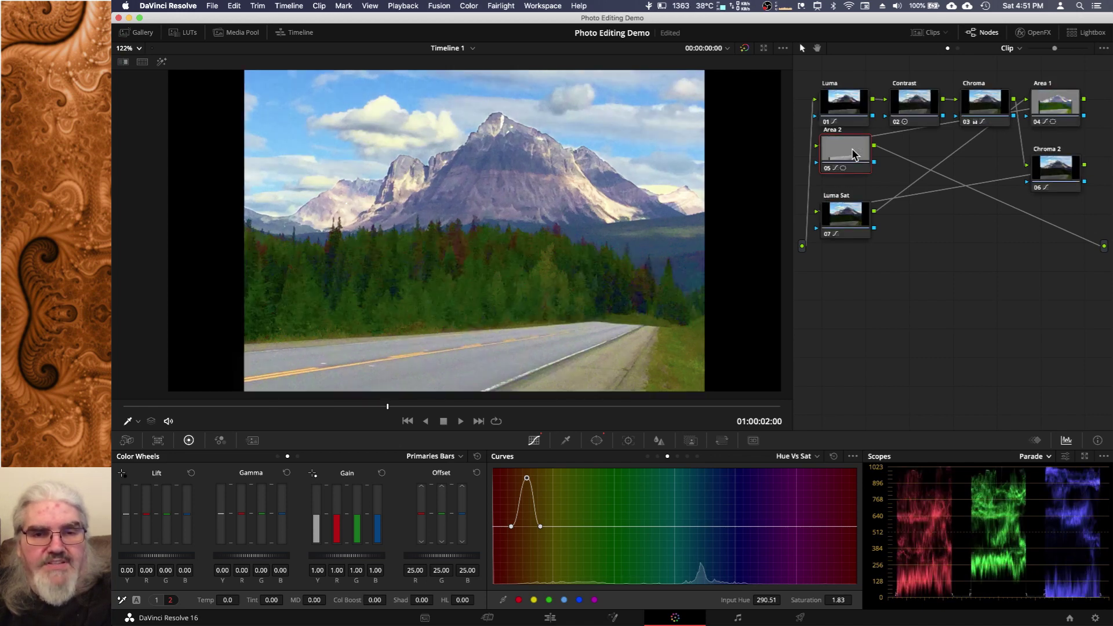
key(alt+d)
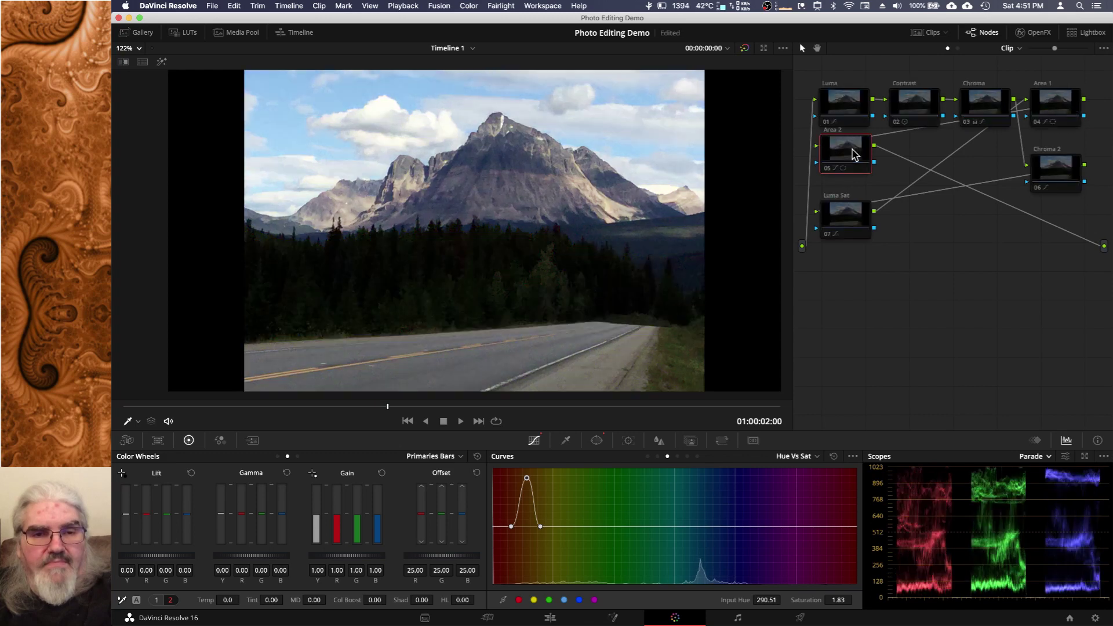
key(alt+d)
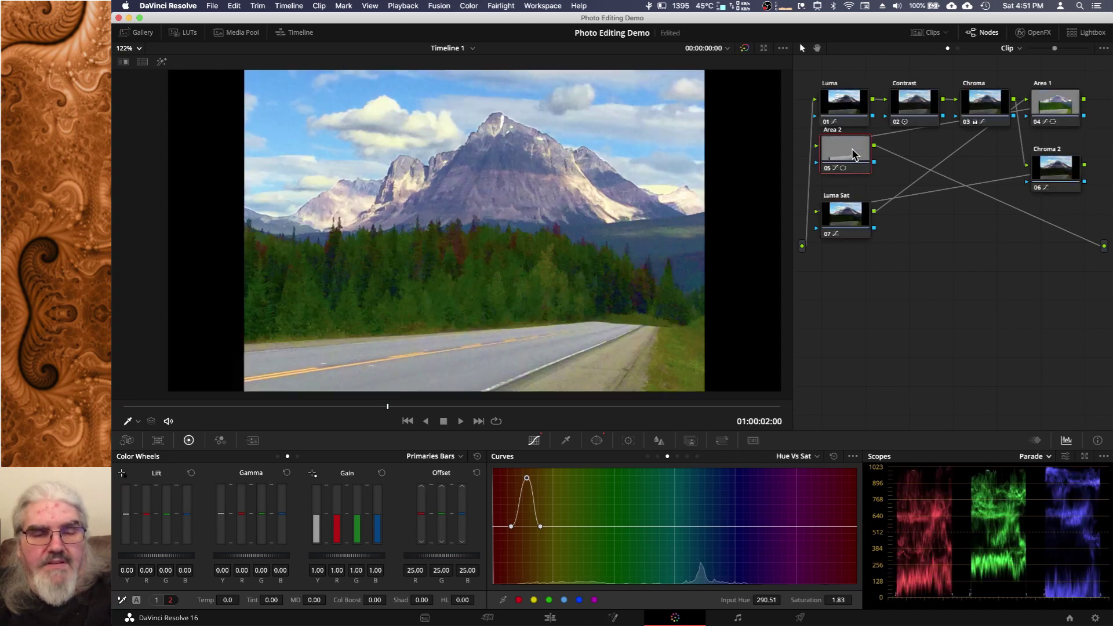
key(alt+d)
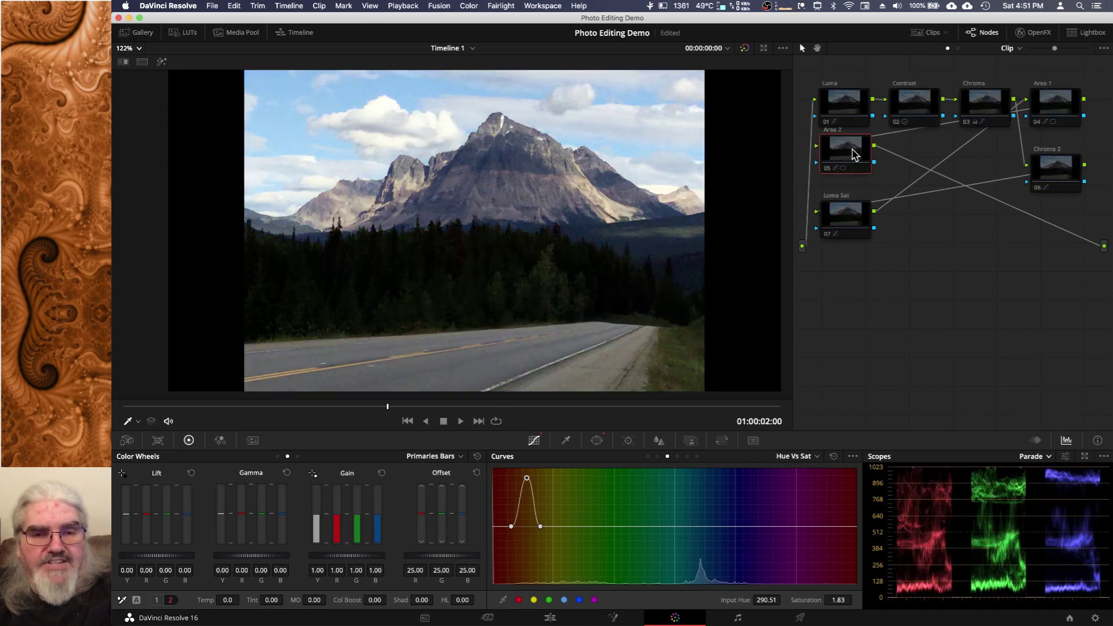
key(alt+d)
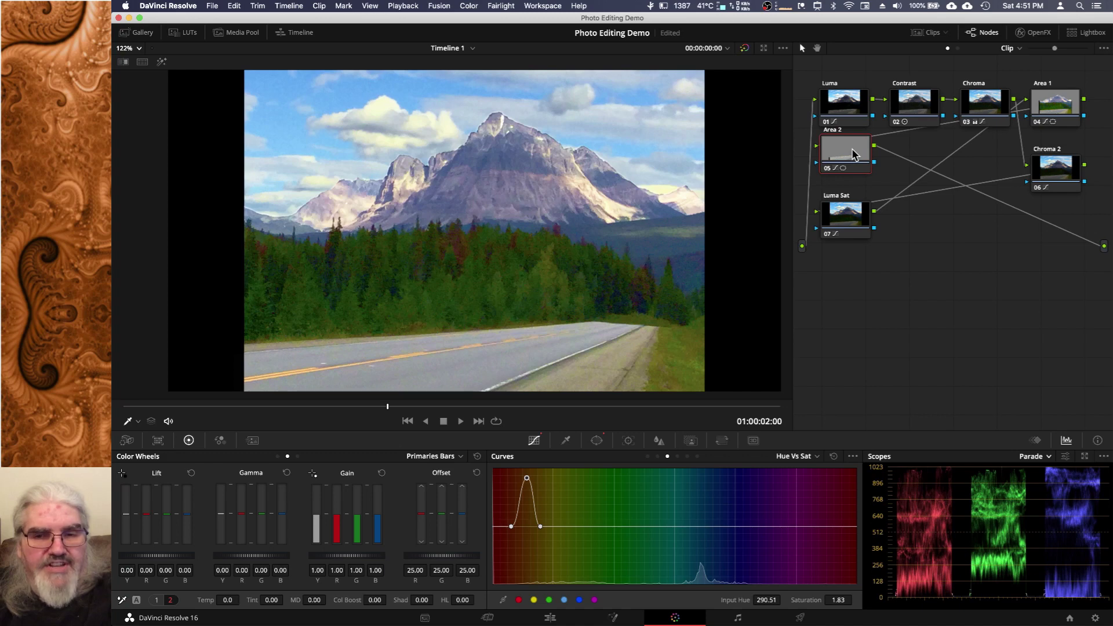
- Disable and re-enable the Luma node to examine its contribution to the image
click(843, 107)
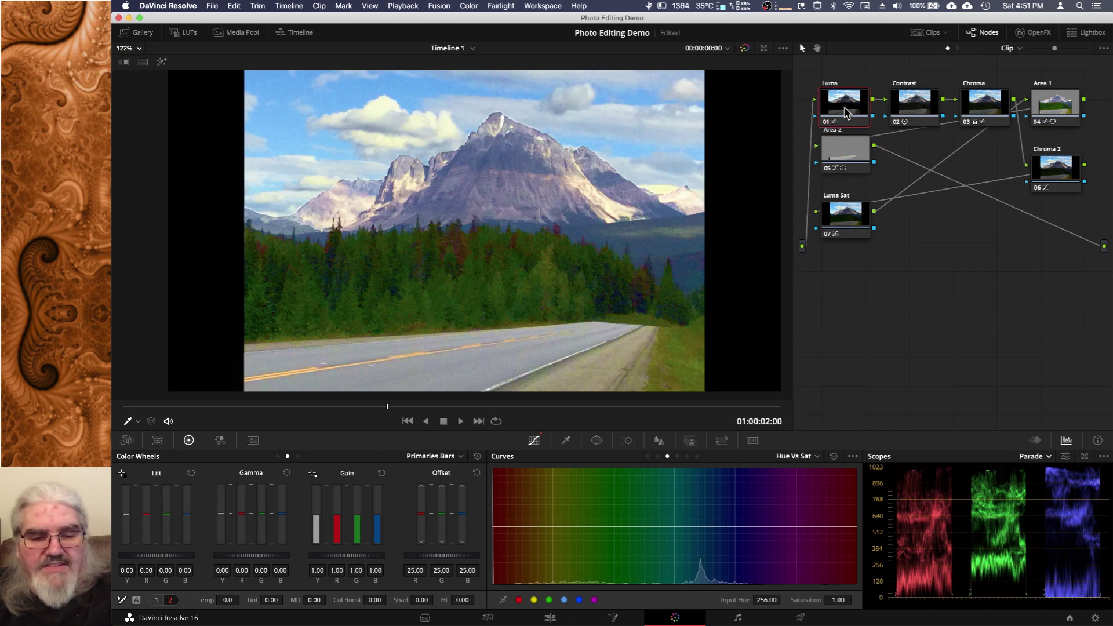
key(super+d)
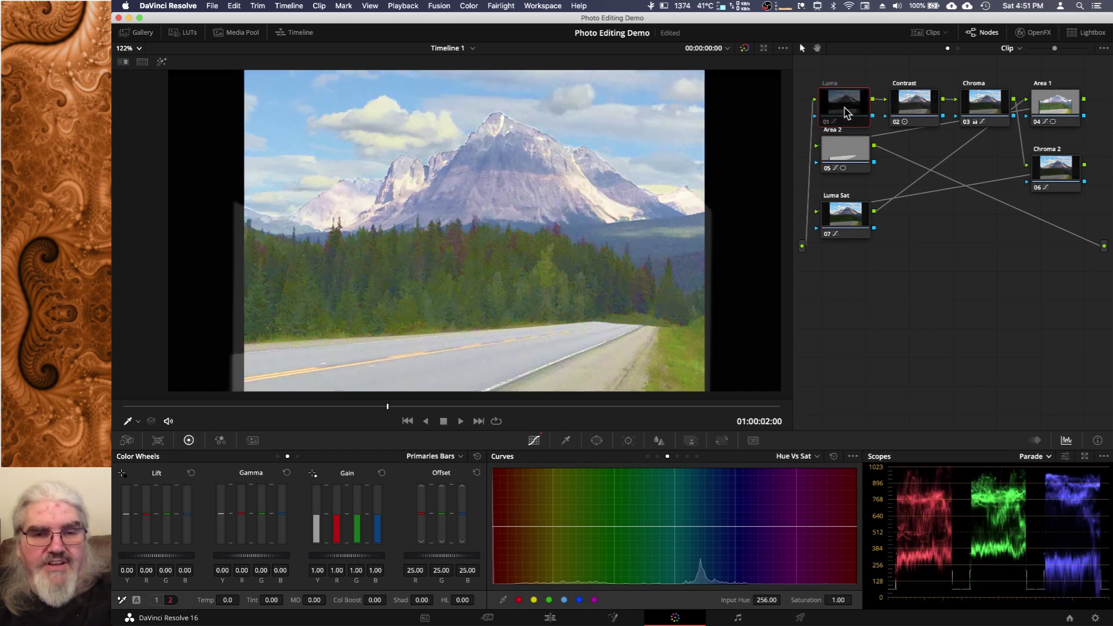
key(super+d)
key(super+d)
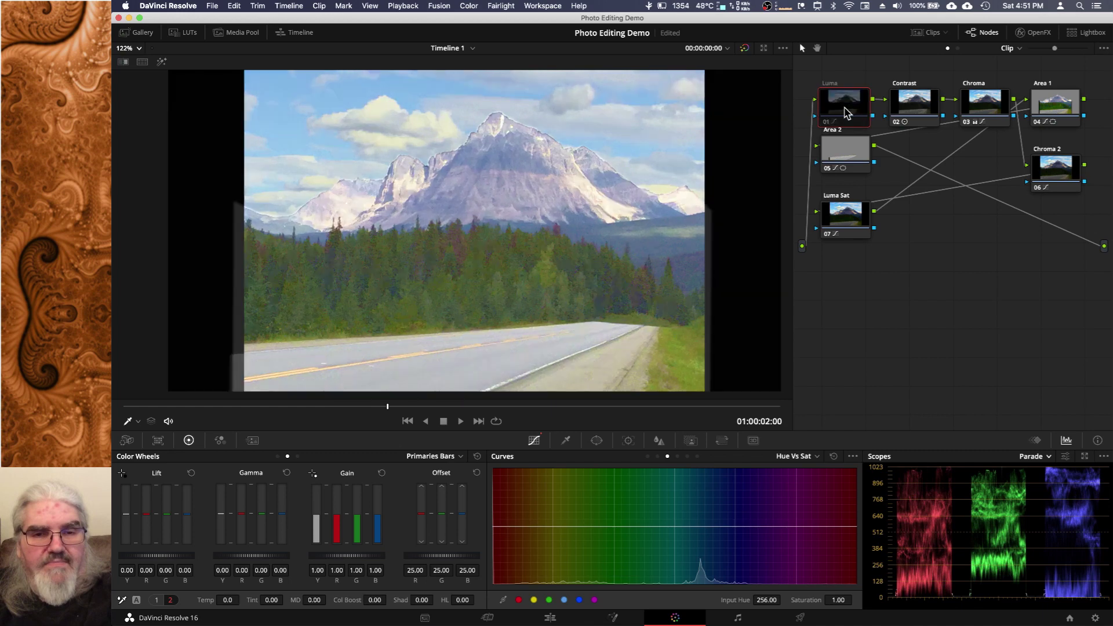
key(super+d)
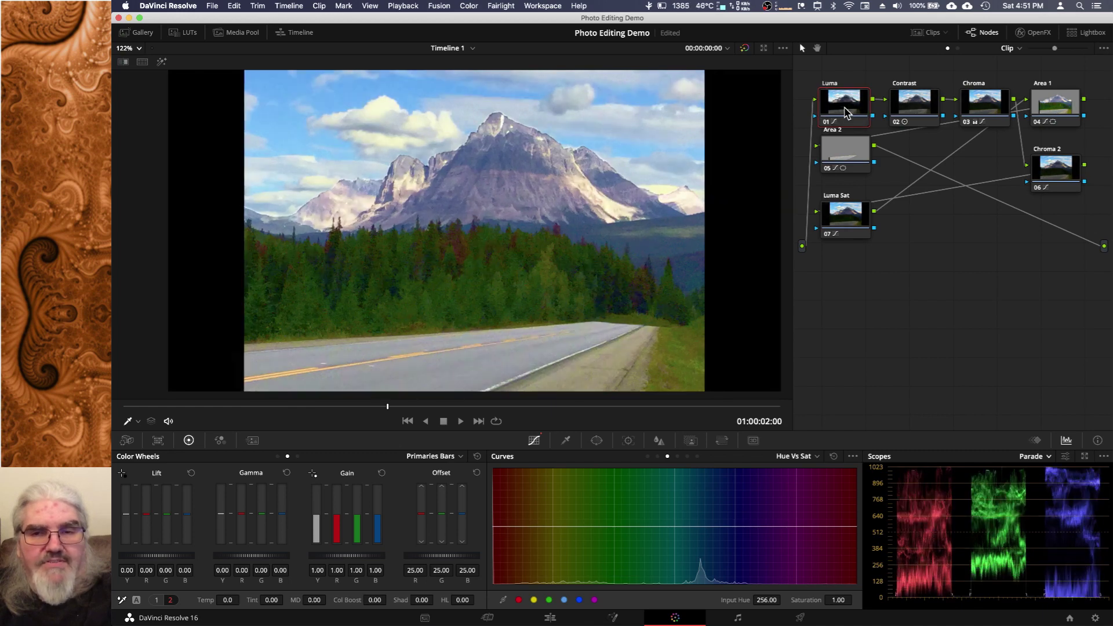
- Disable and re-enable the Contrast node to examine its contribution to the image
click(914, 109)
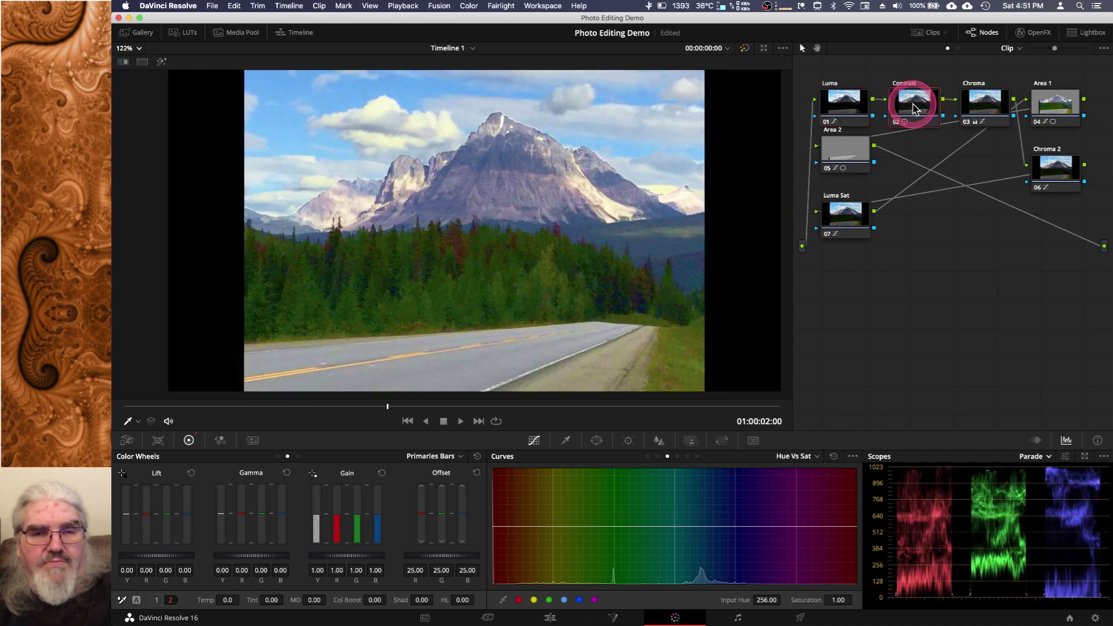
key(super+d)
key(super+d)
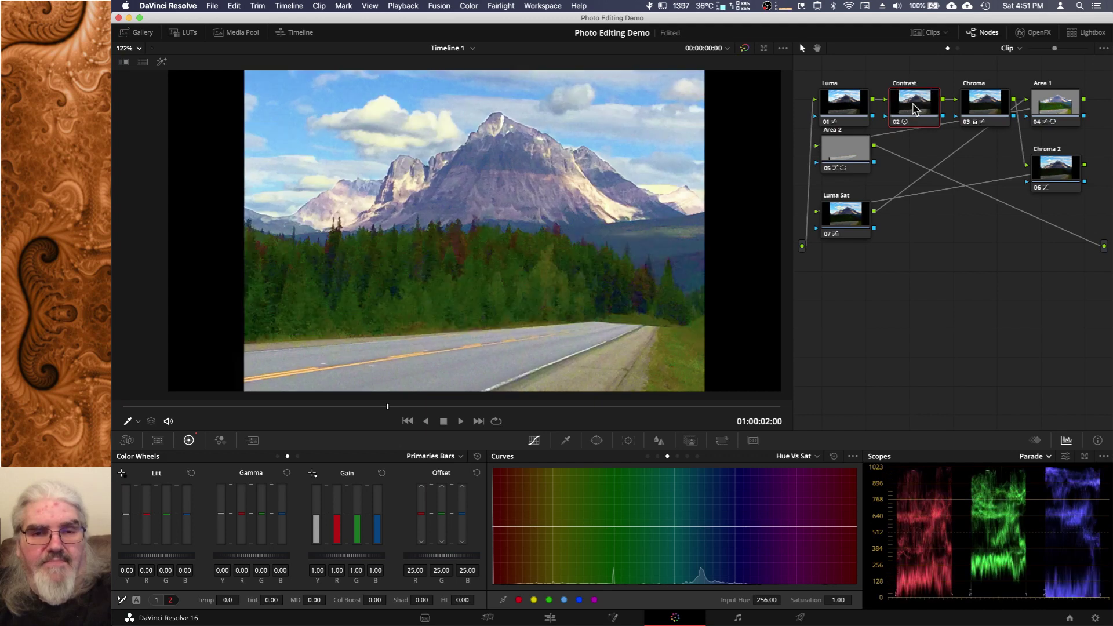
key(super+d)
key(super+d)
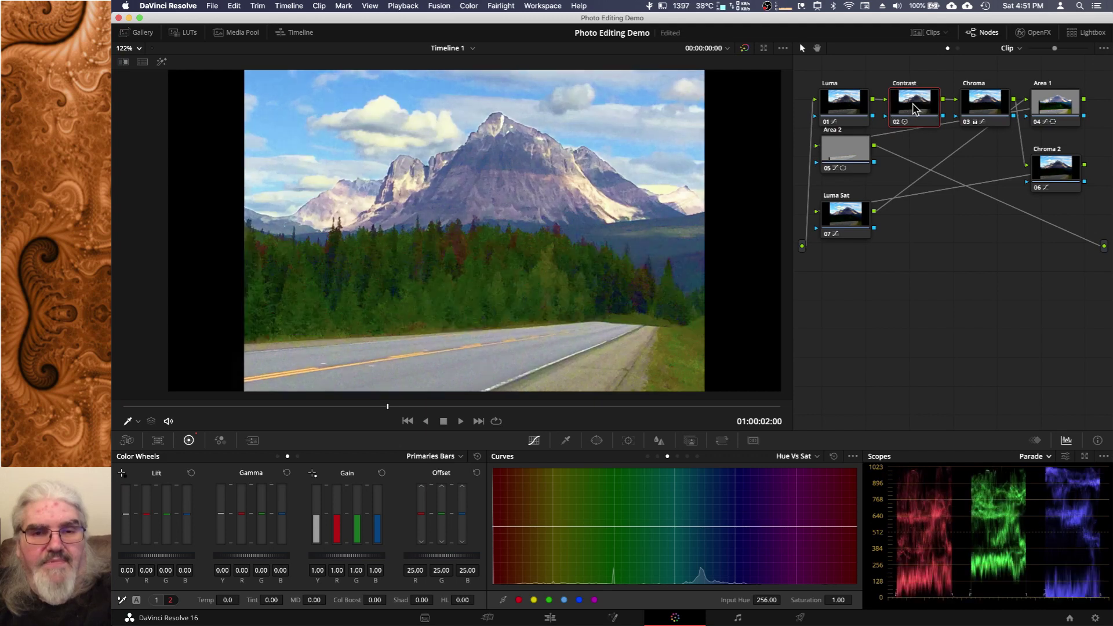
- Disable and re-enable the Chroma node to examine its effect on the photo's colours
click(987, 108)
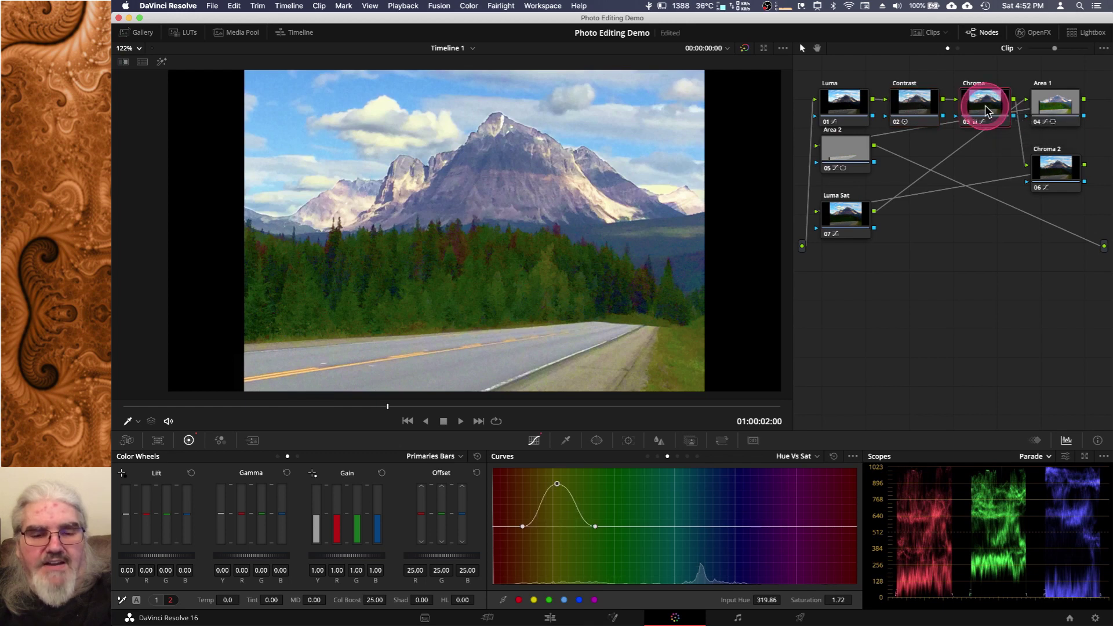
key(super+d)
key(super+d)
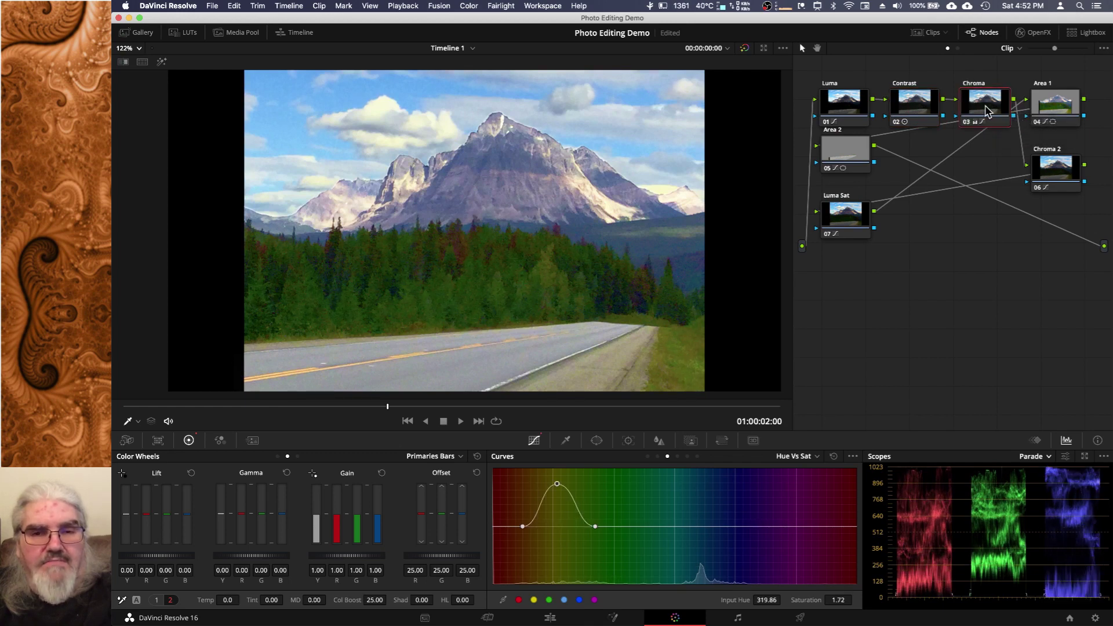
key(super+d)
key(super+d)
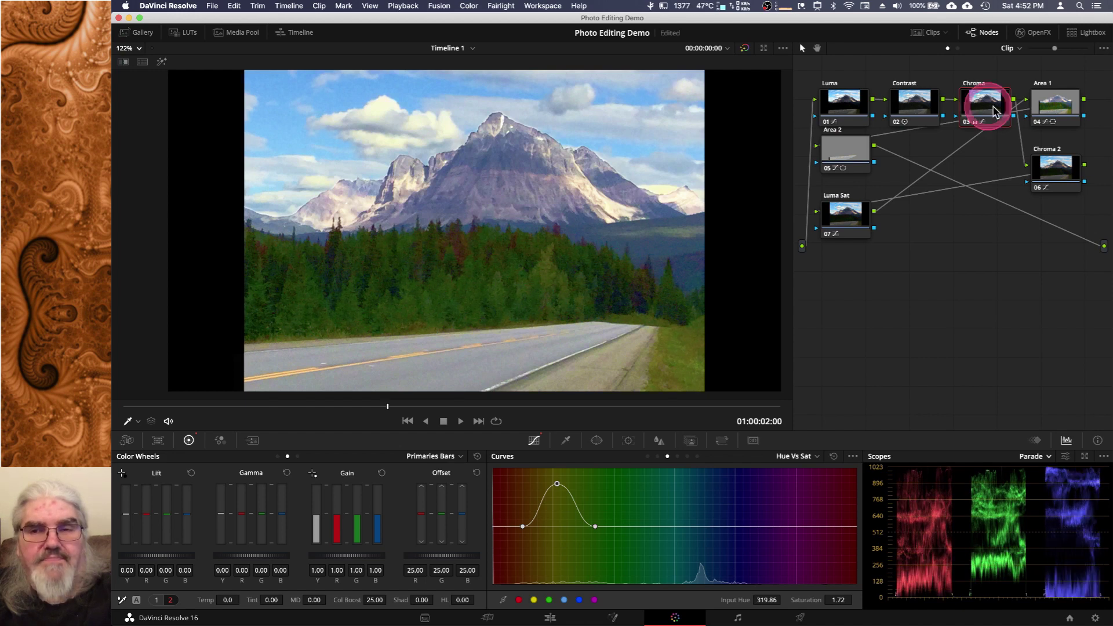
- Disable and re-enable the Area 1 node to compare the forest and mountain with and without its correction
click(1052, 109)
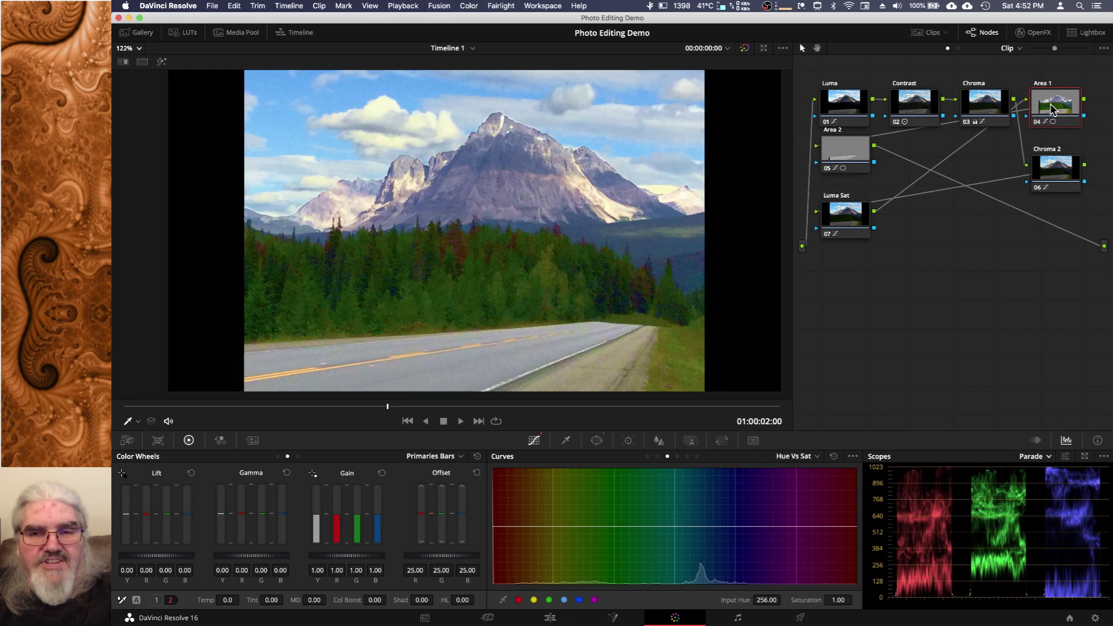
key(super+d)
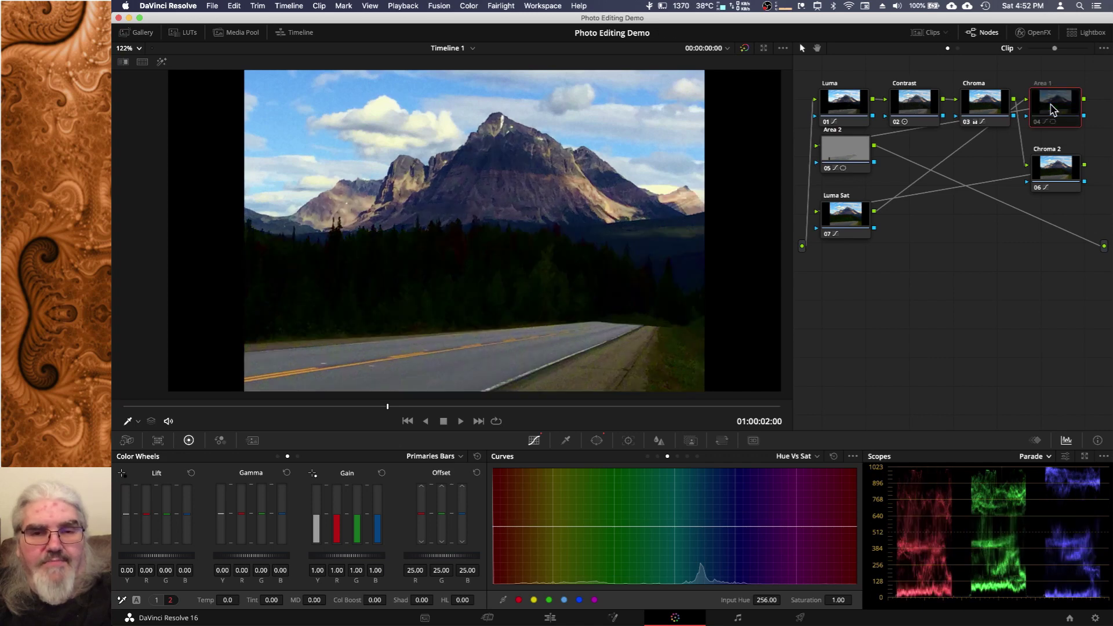
key(super+d)
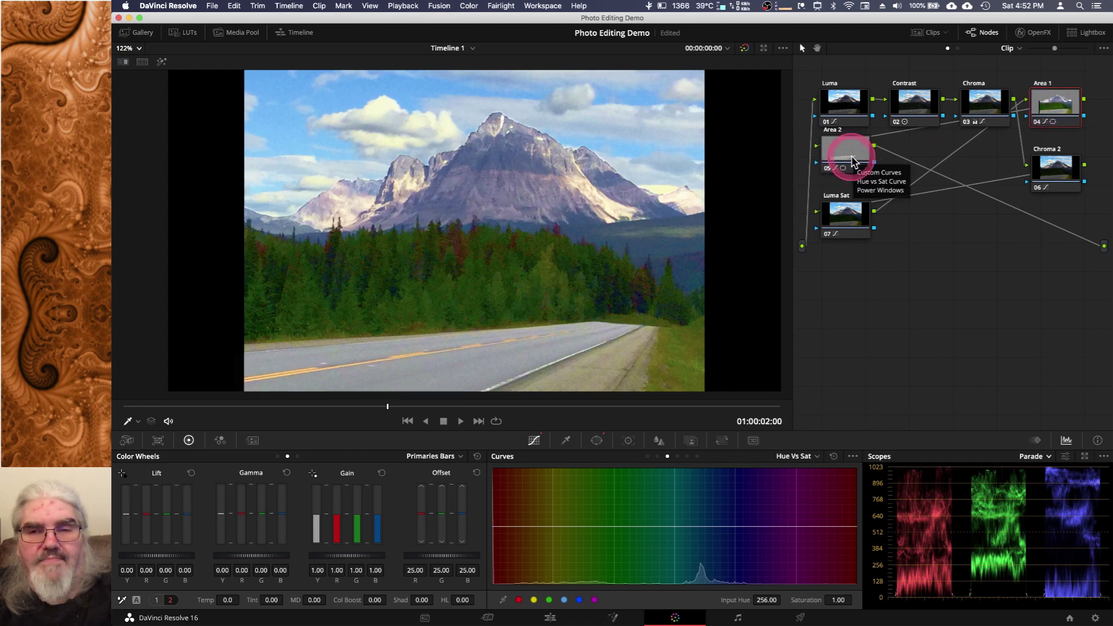
- Compare the photo with and without the Luma Sat node's correction, leaving that node disabled
click(1059, 182)
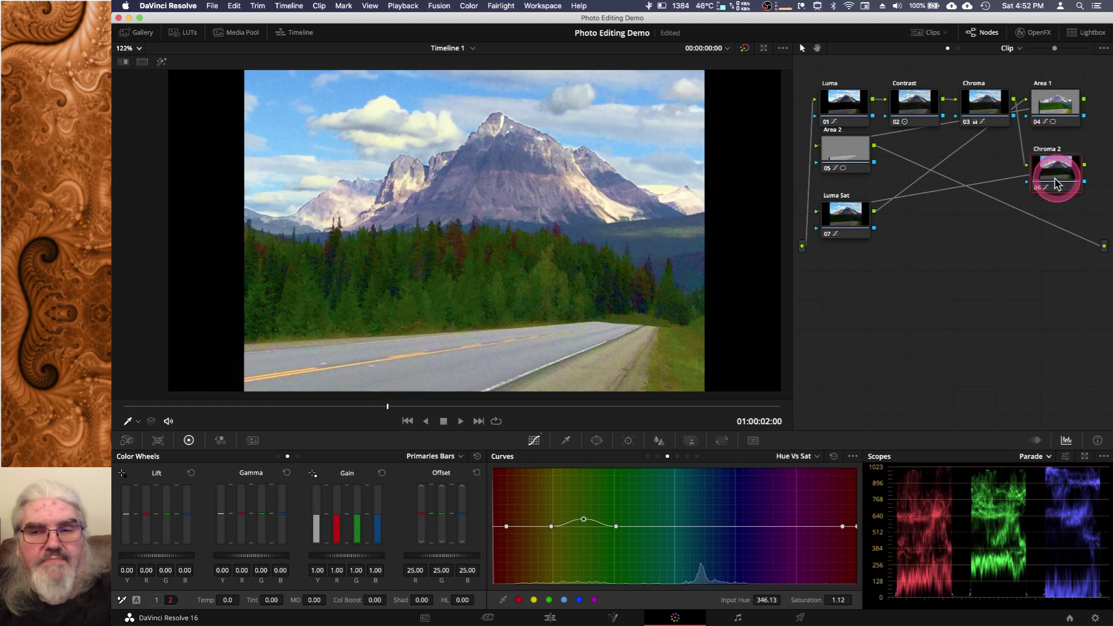
click(842, 220)
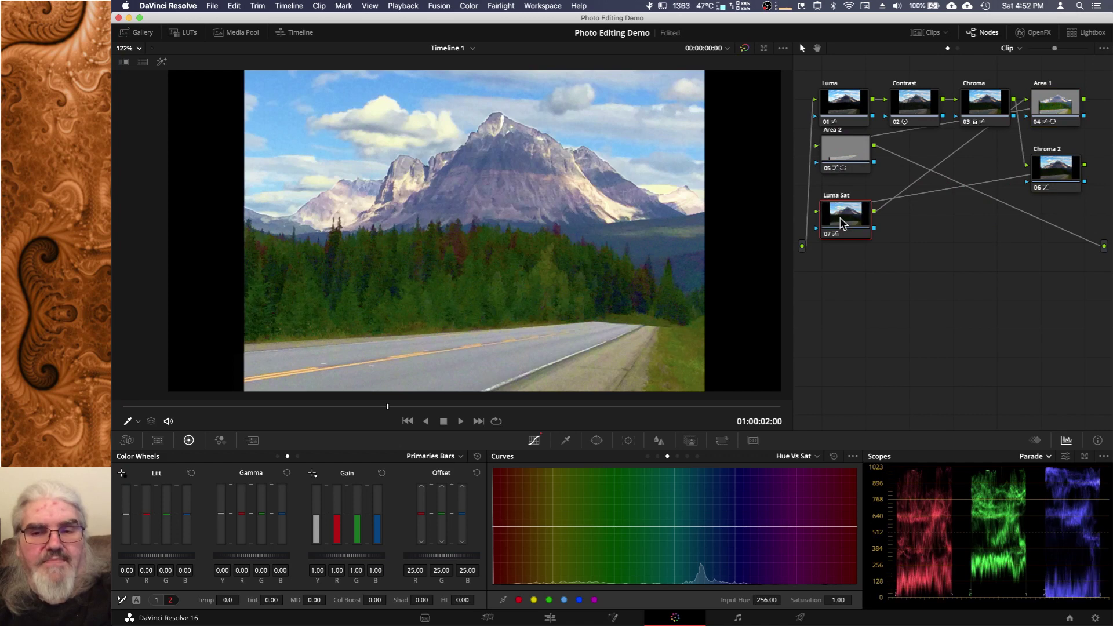
key(super+d)
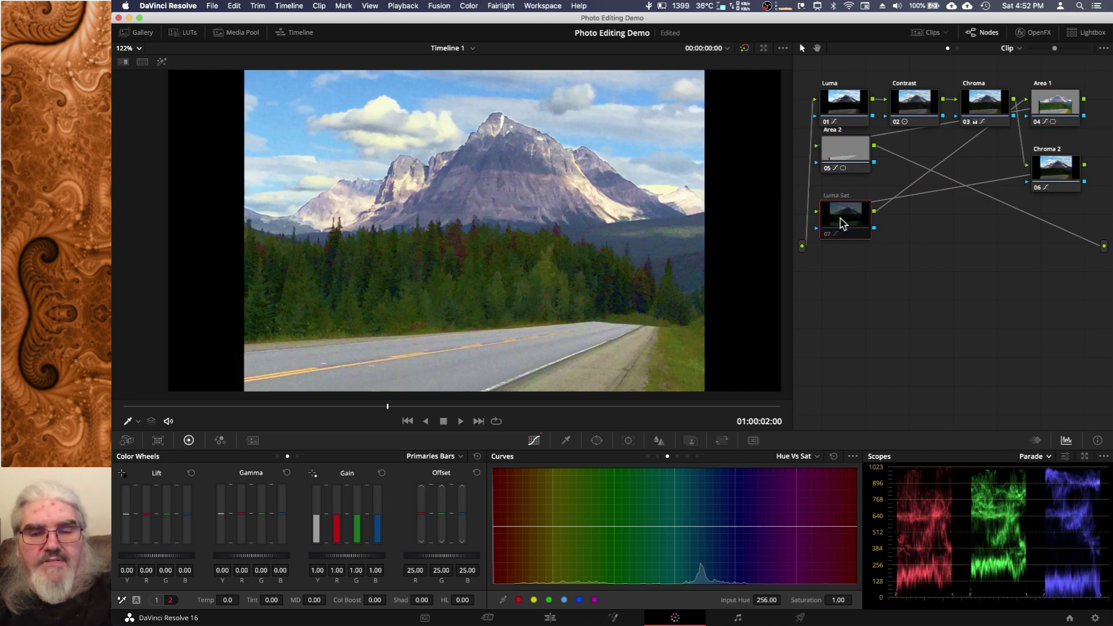
key(super+d)
key(super+d)
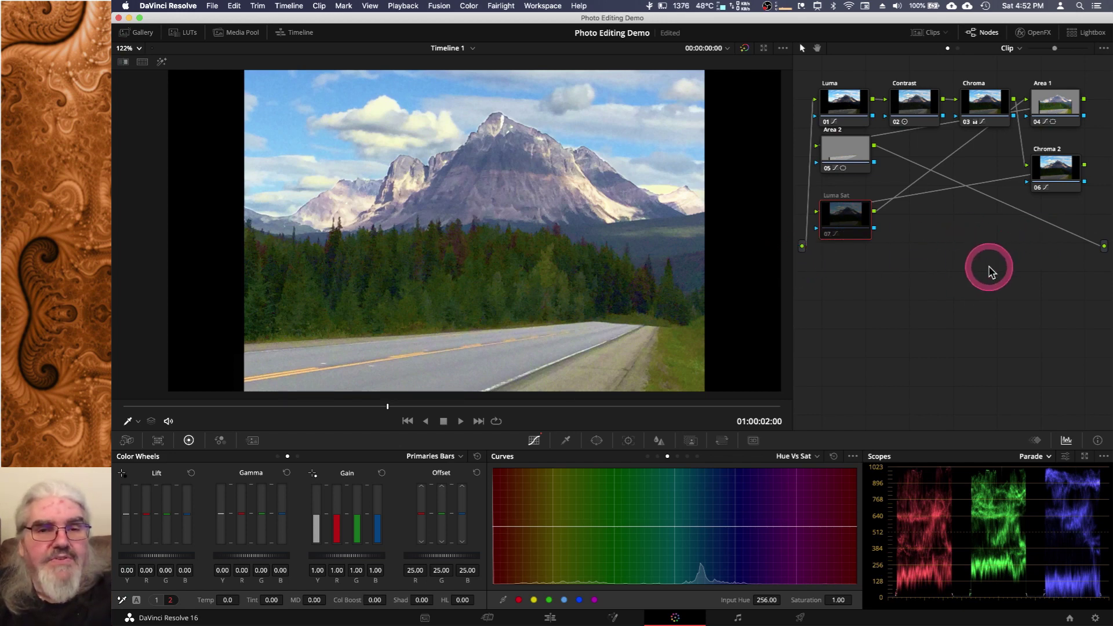
- Show the gallery and delete the existing still of the ungraded mountain photo
click(144, 35)
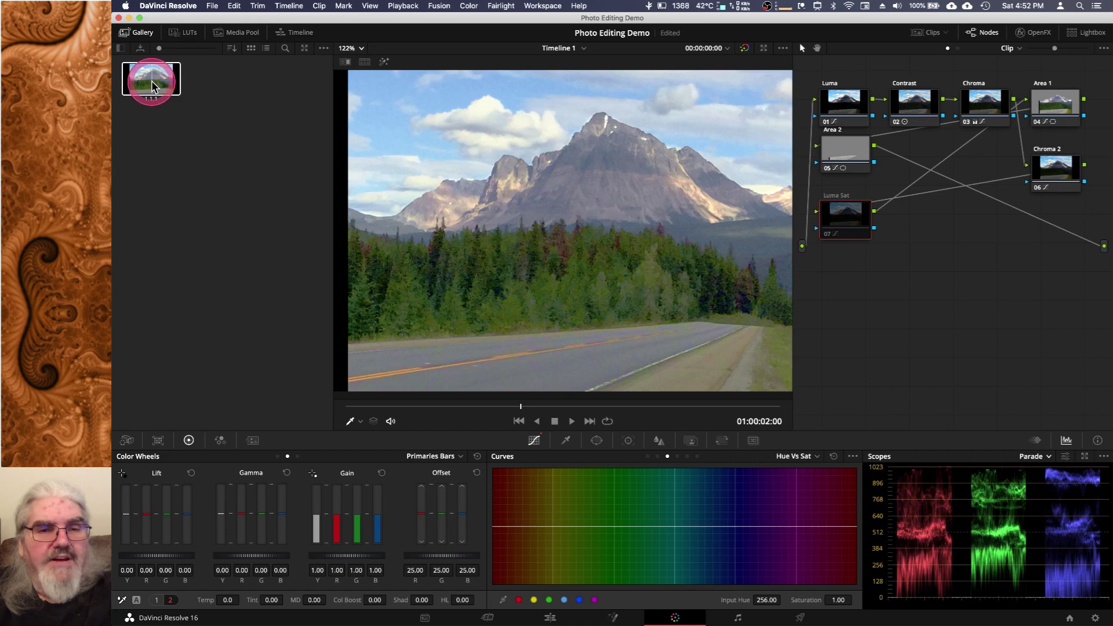
click(151, 82)
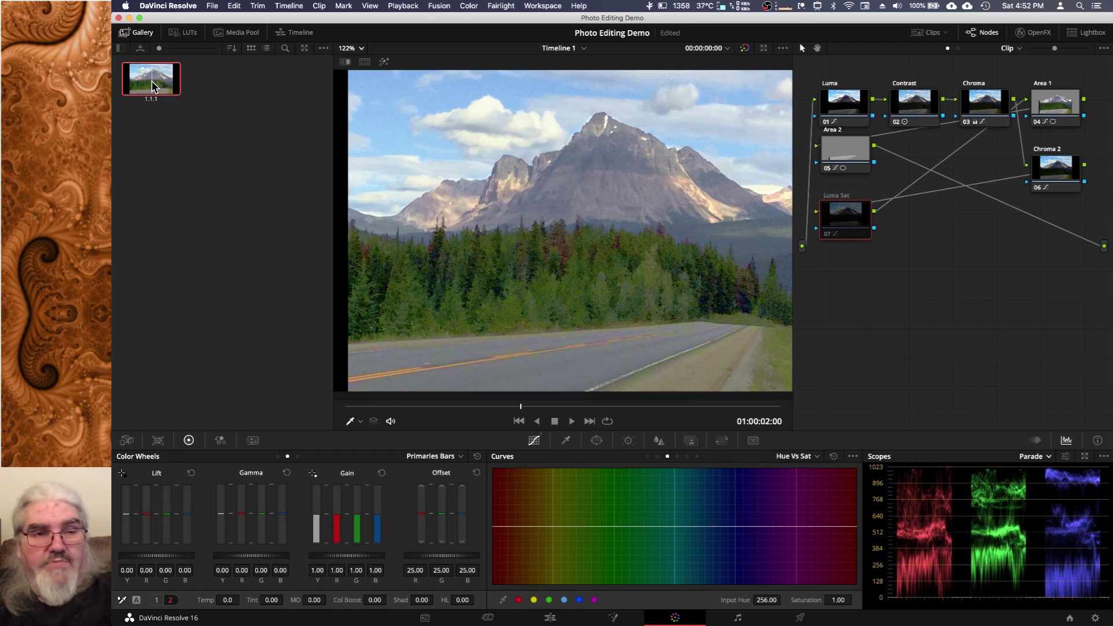
key(Delete)
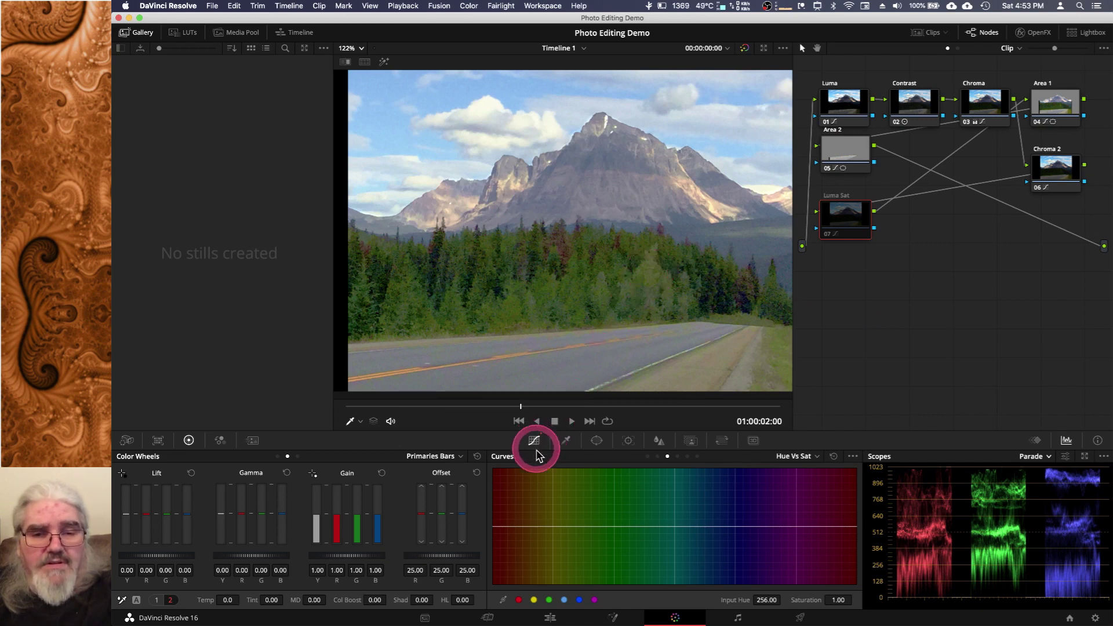
- Switch the curves to Custom and grab a new still of the graded photo
click(648, 457)
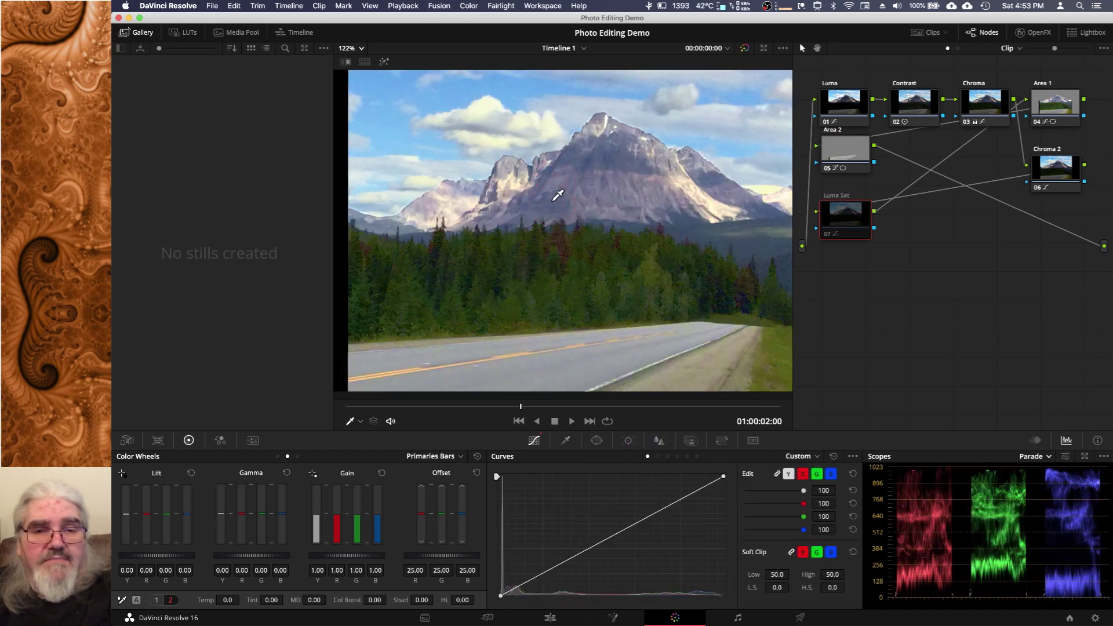
right_click(553, 204)
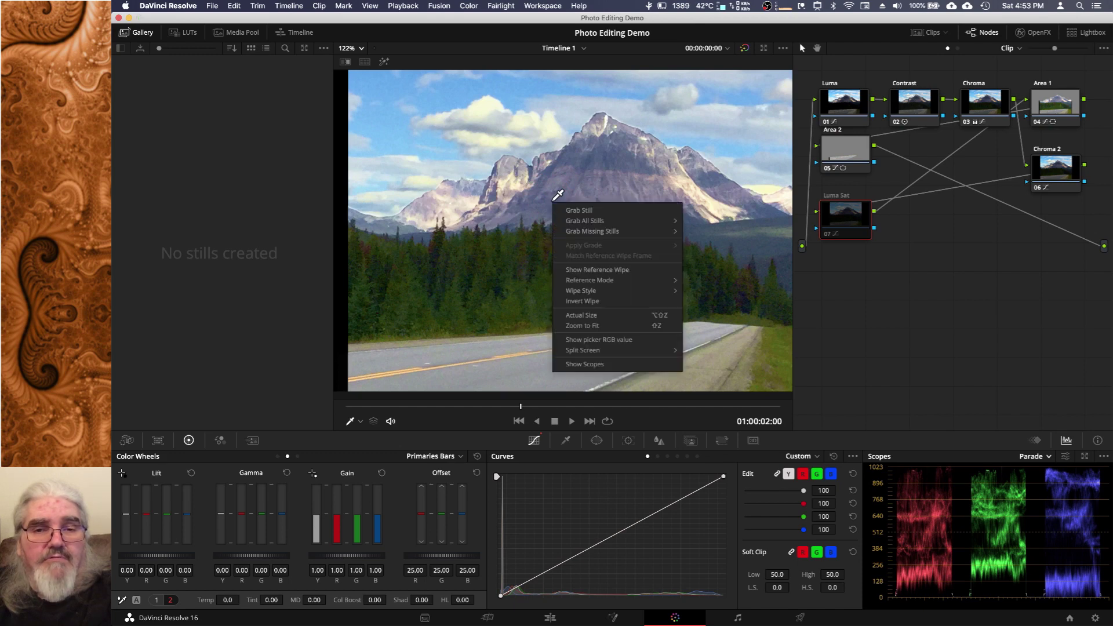
click(600, 216)
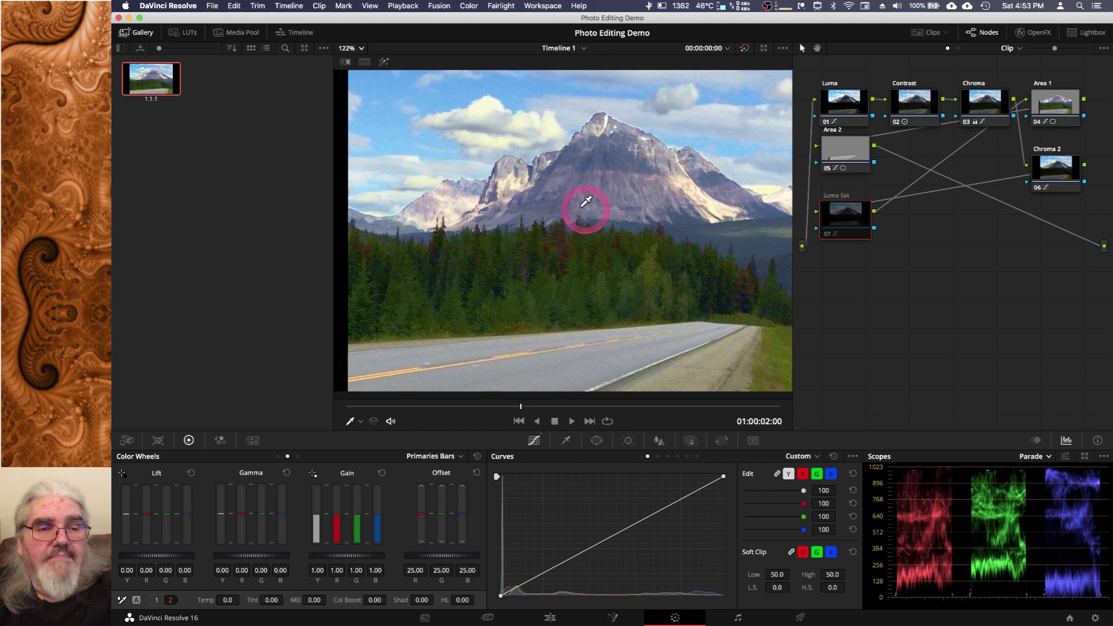
- Label the new gallery still "Edited"
right_click(155, 102)
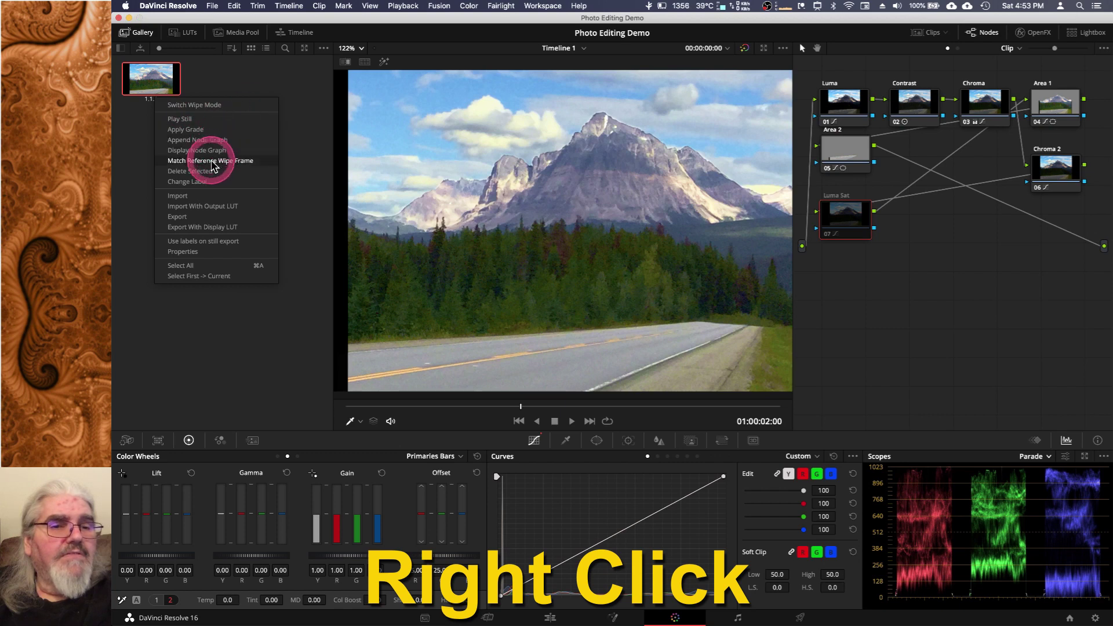
click(209, 182)
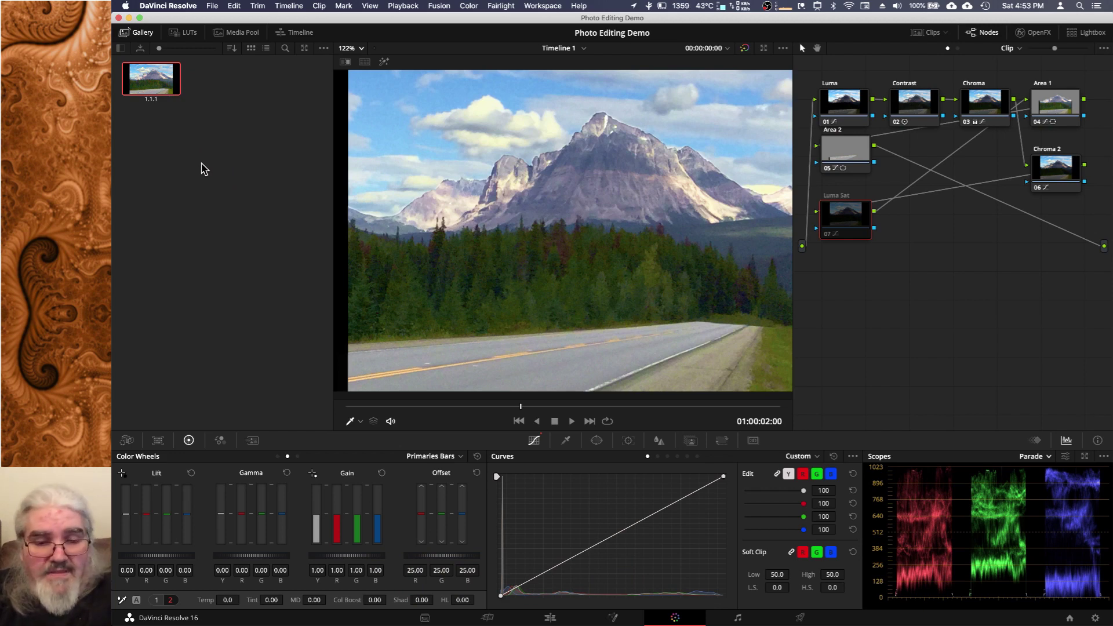
text(Edit)
key(Return)
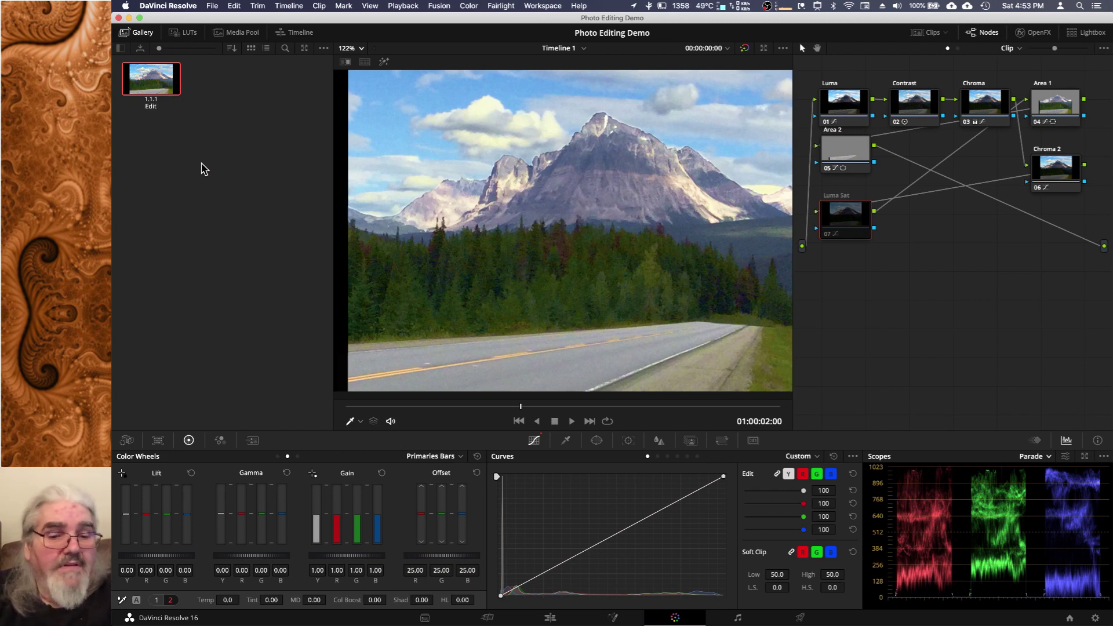
text(ited)
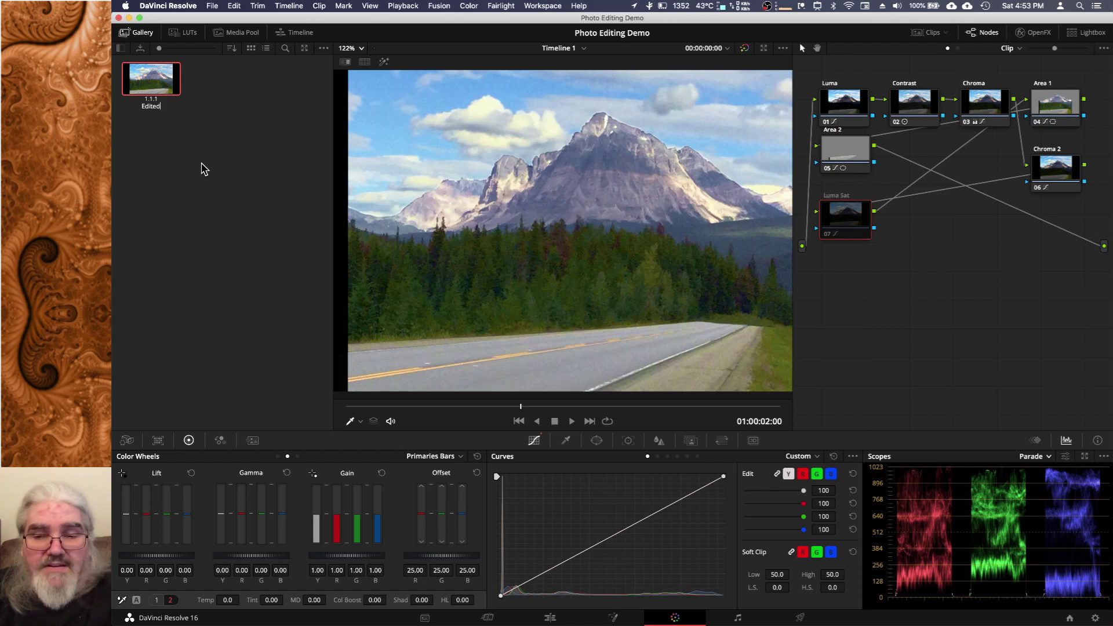
click(156, 86)
- Export the Edited still into the Photos folder as a PNG file named "Moutains"
right_click(156, 87)
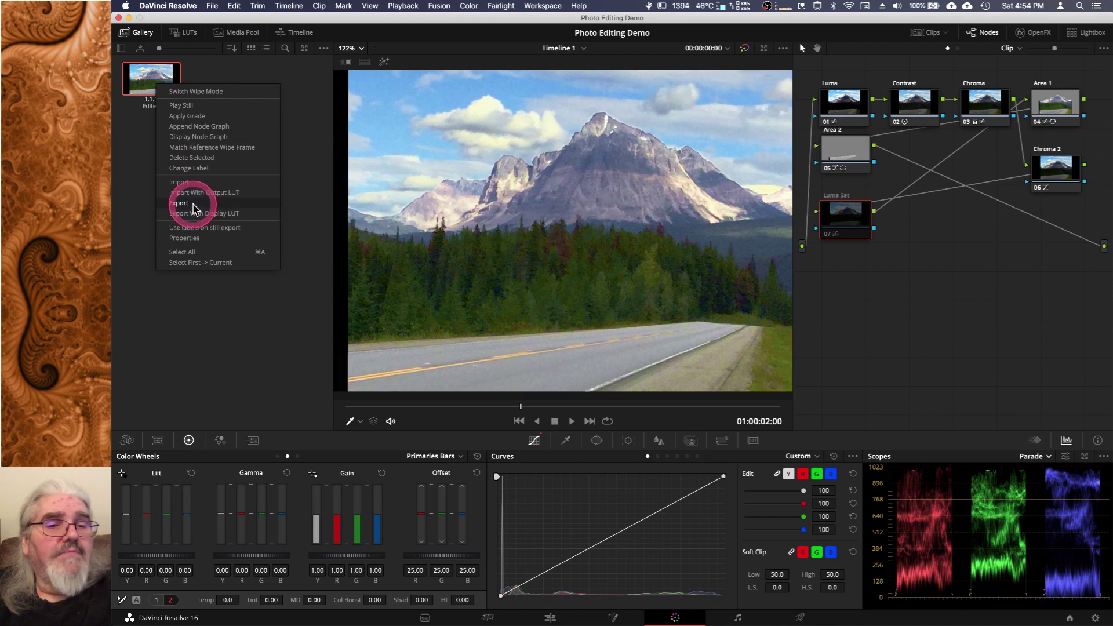
click(193, 207)
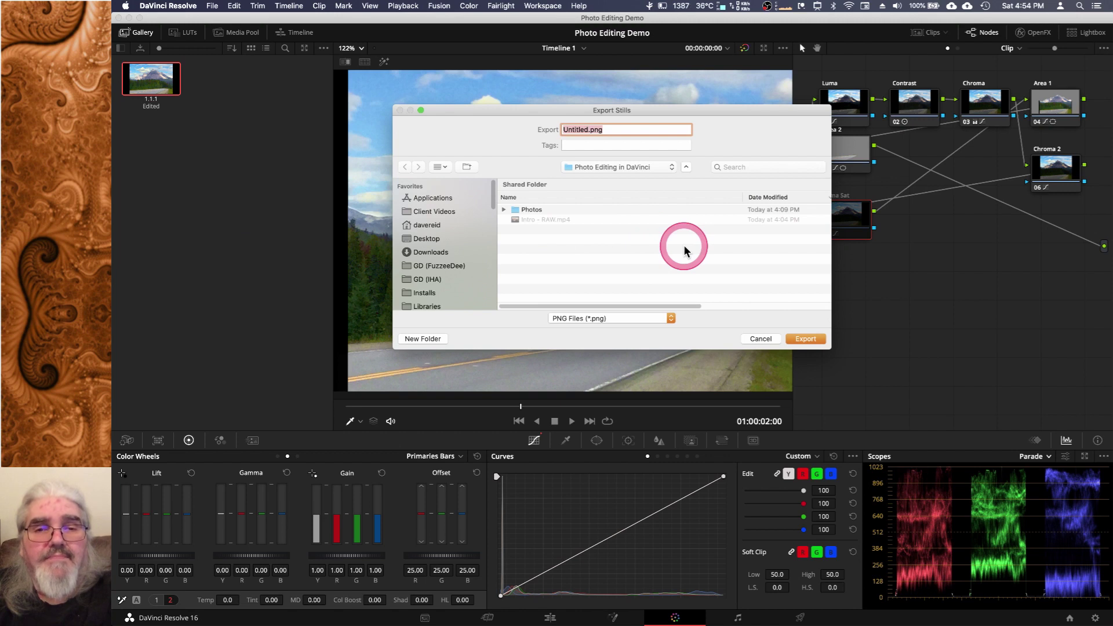
double_click(515, 212)
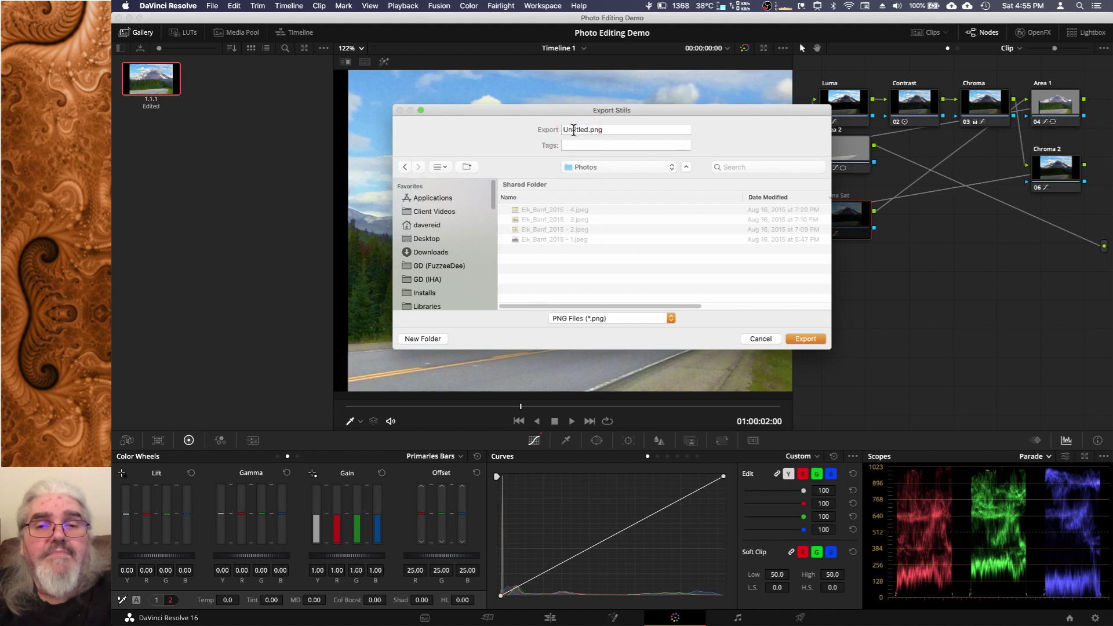
click(573, 129)
double_click(572, 129)
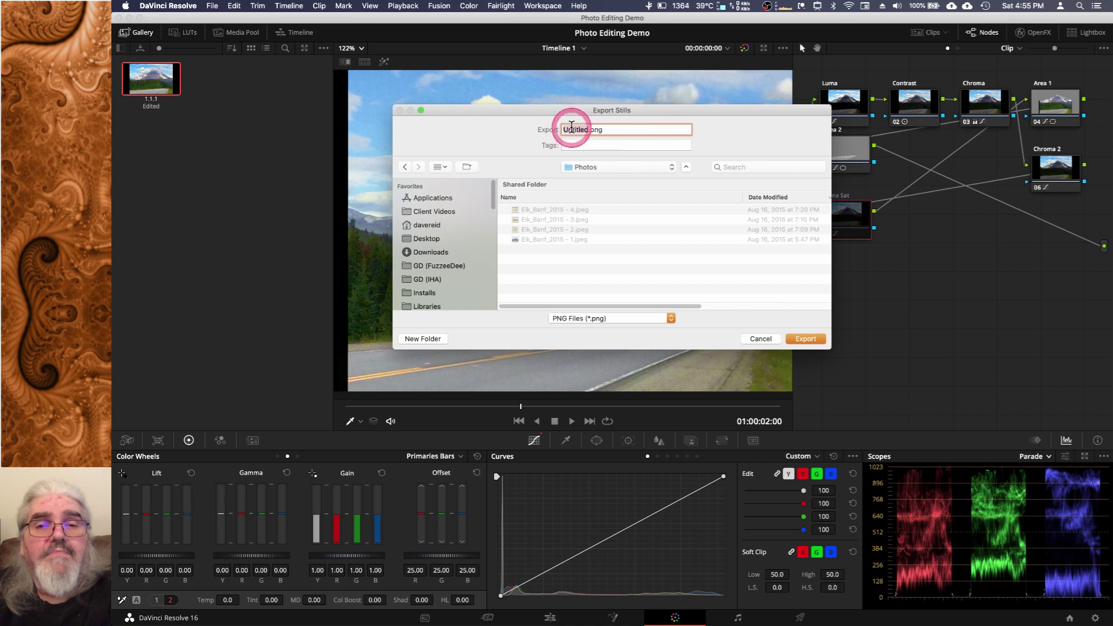
text(M)
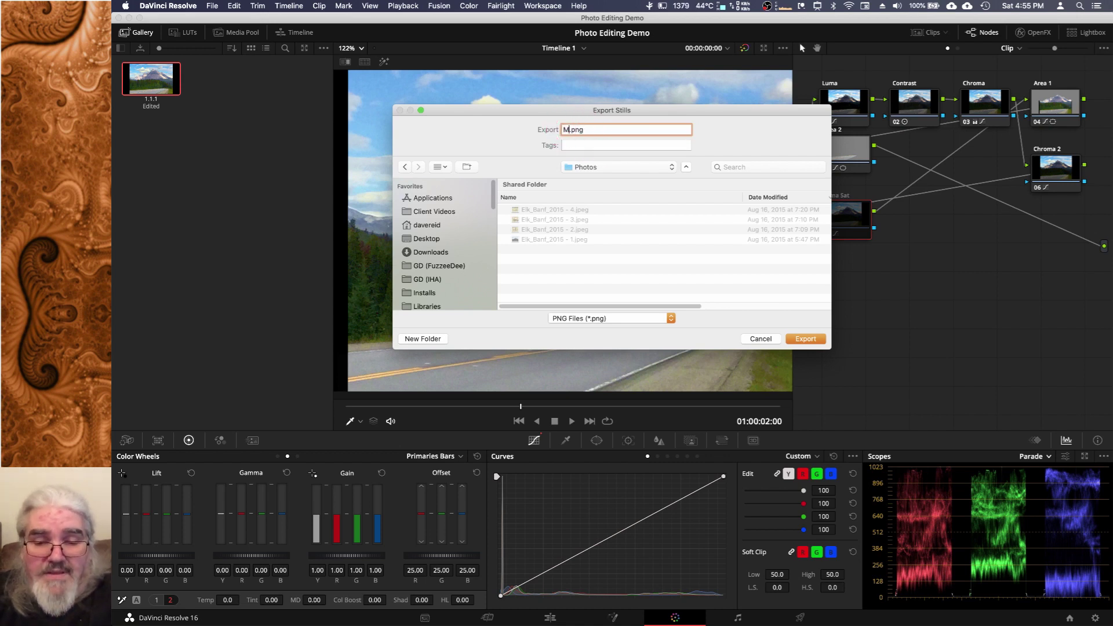
text(outa)
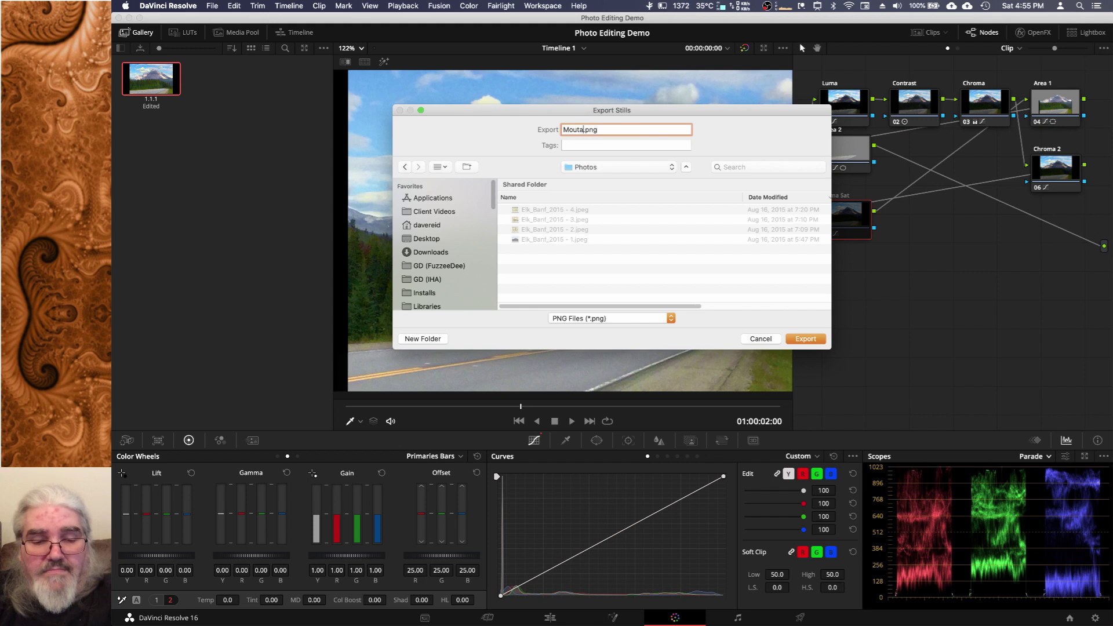
text(ins)
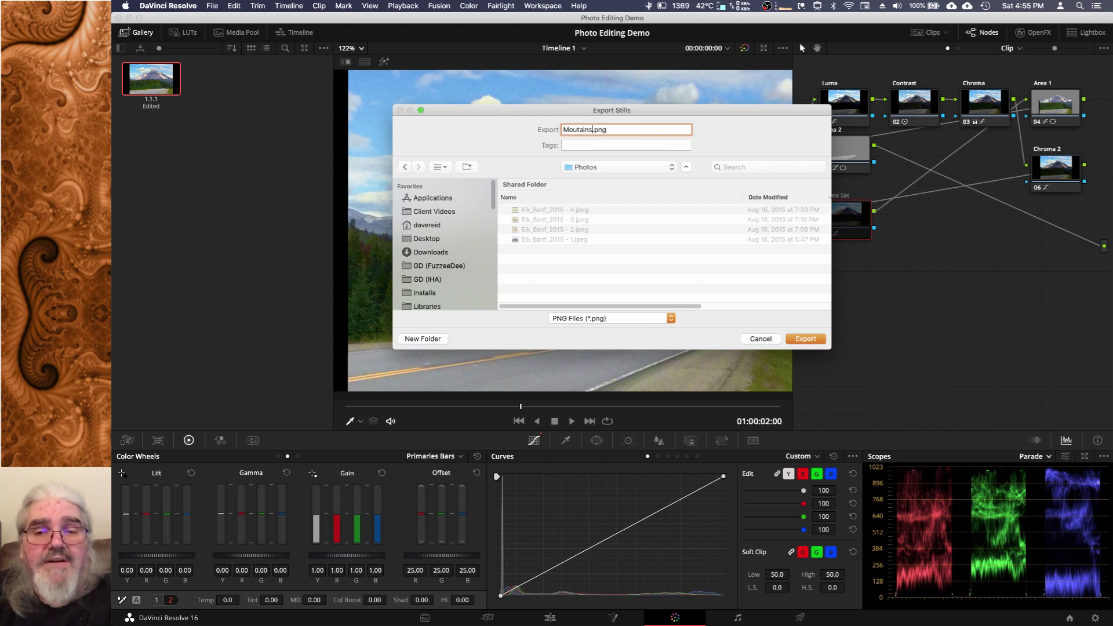
key(Return)
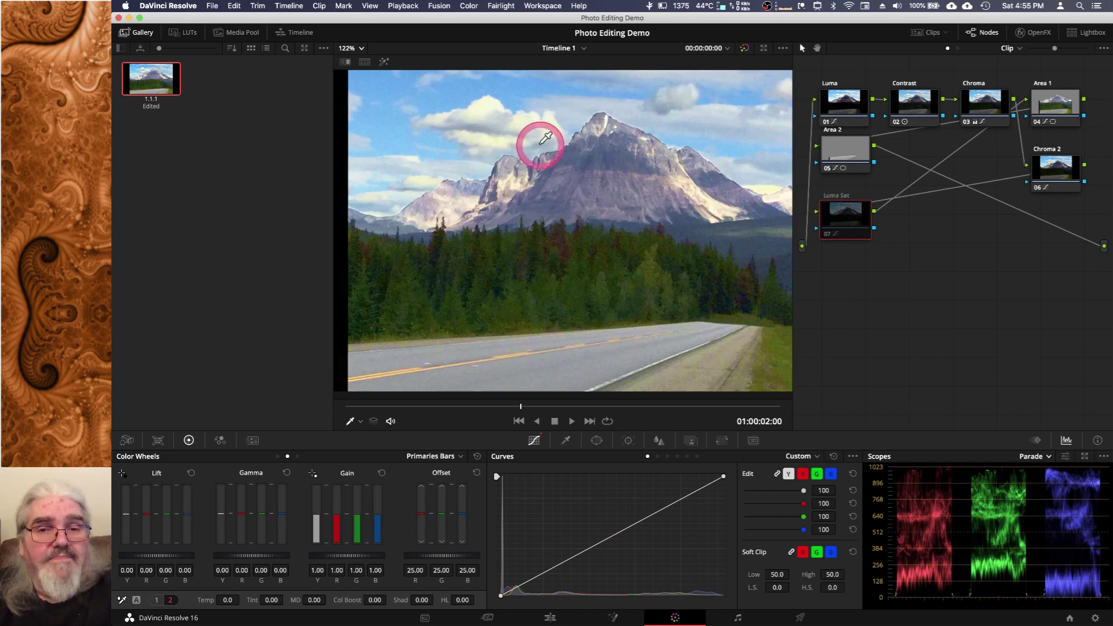
- Export the Edited still again into the Photos folder, named "Moutains", in TIFF format
right_click(152, 87)
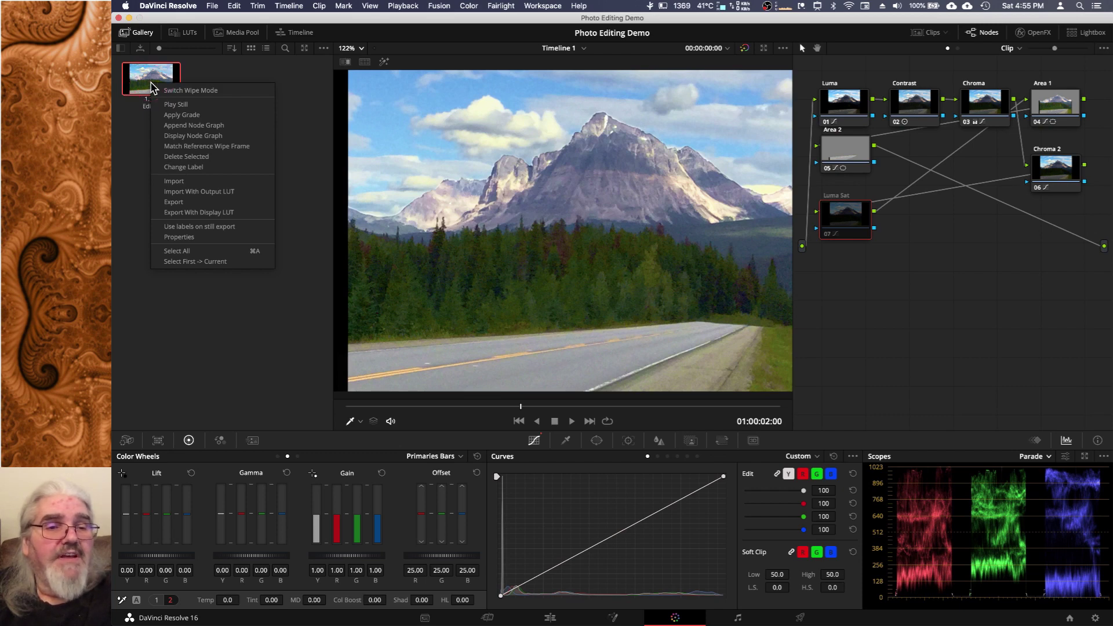
click(192, 203)
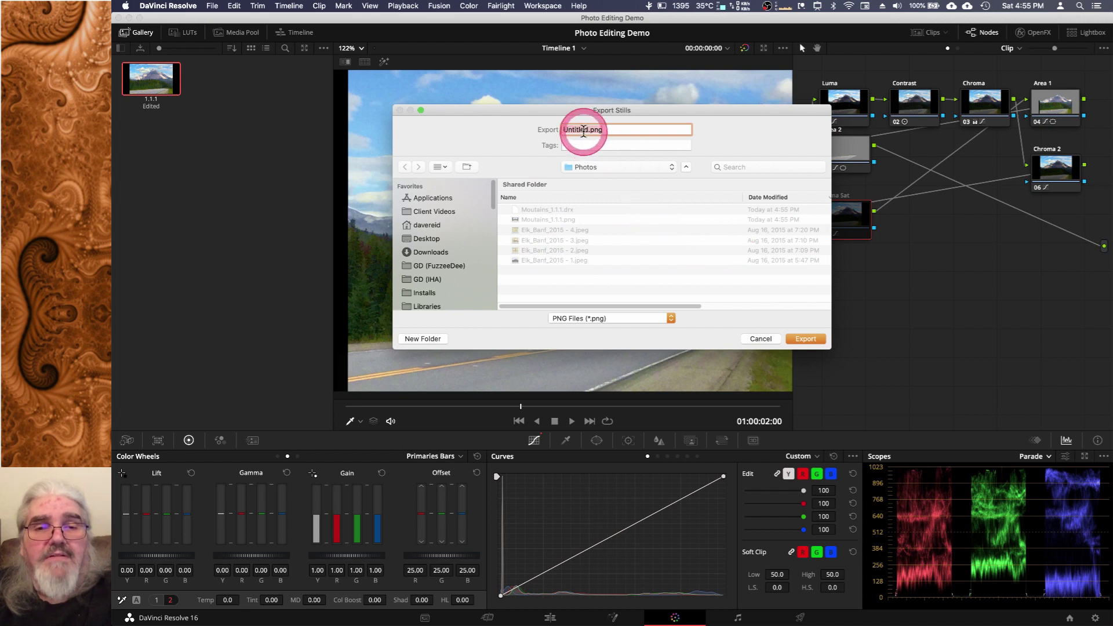
click(584, 132)
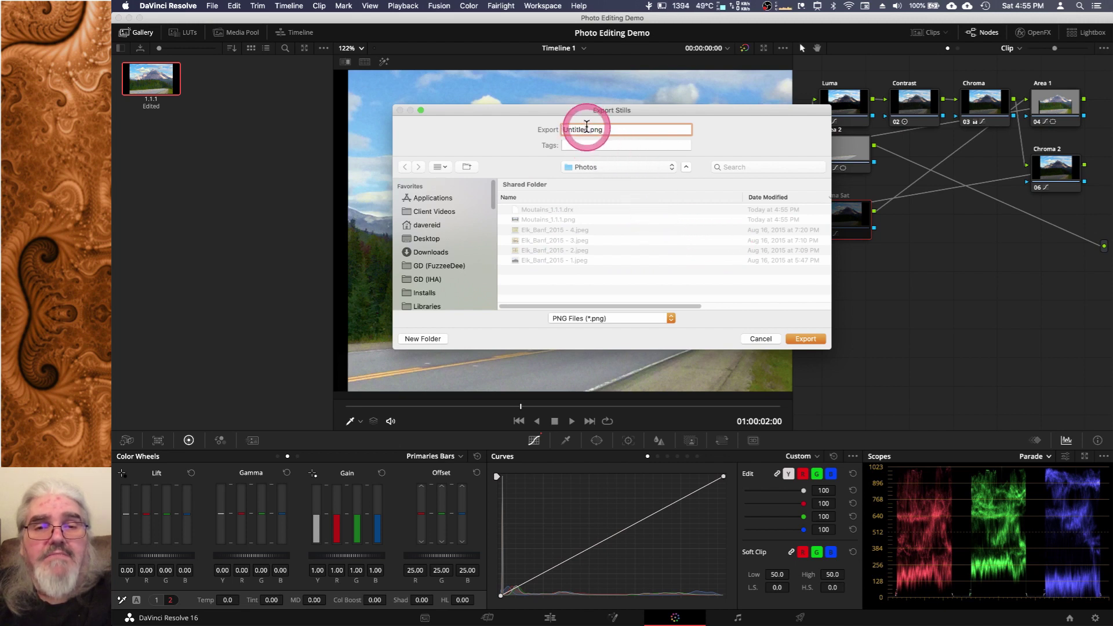
double_click(582, 129)
text(Mout)
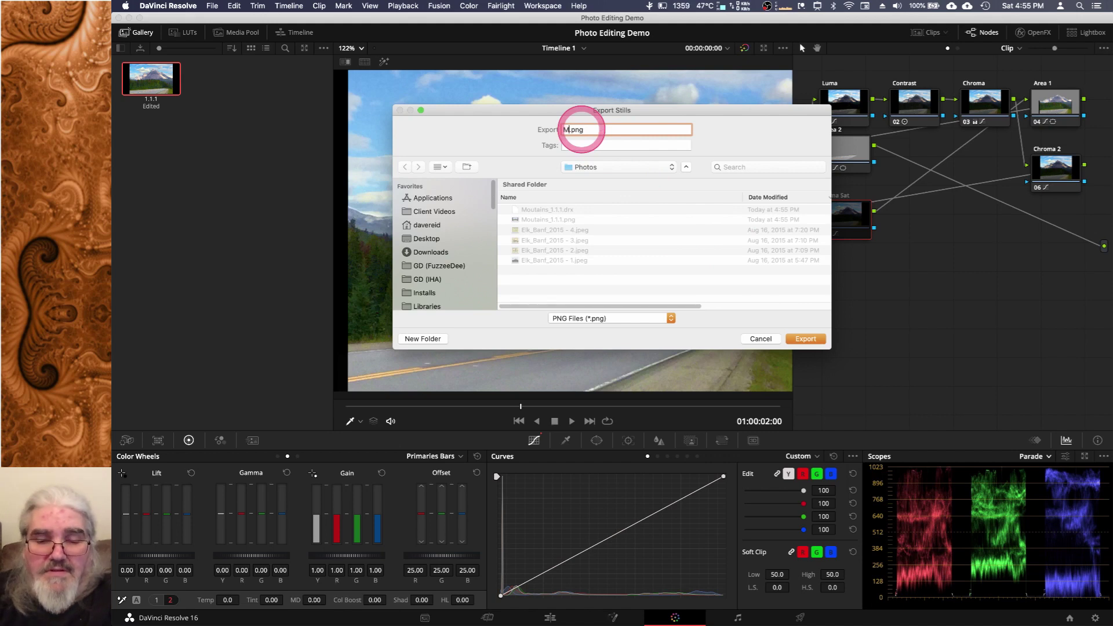
text(a)
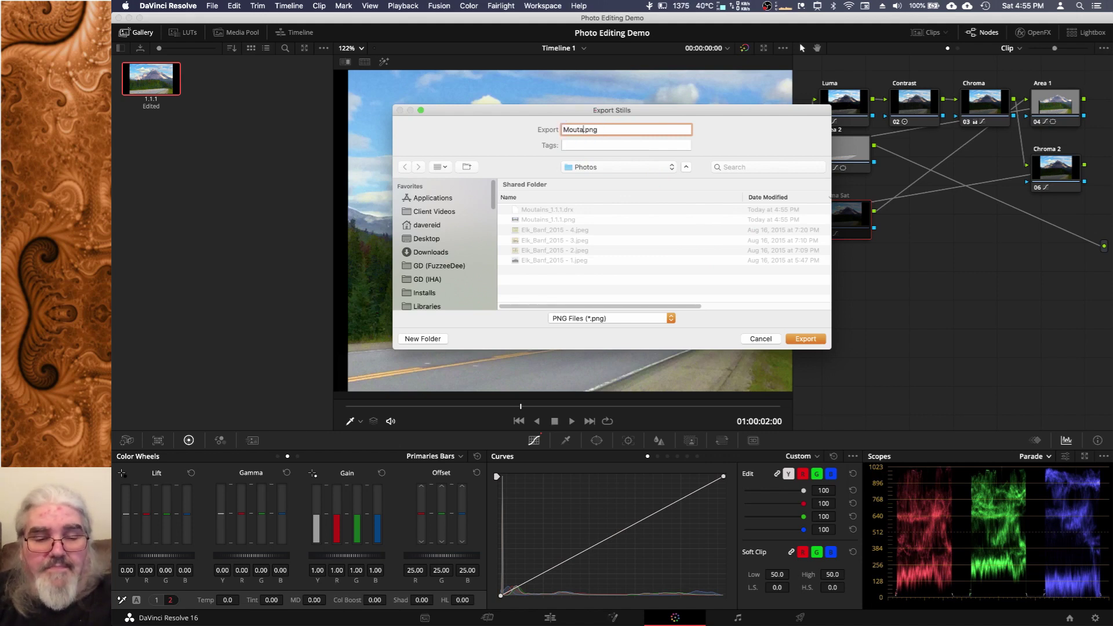
text(ins)
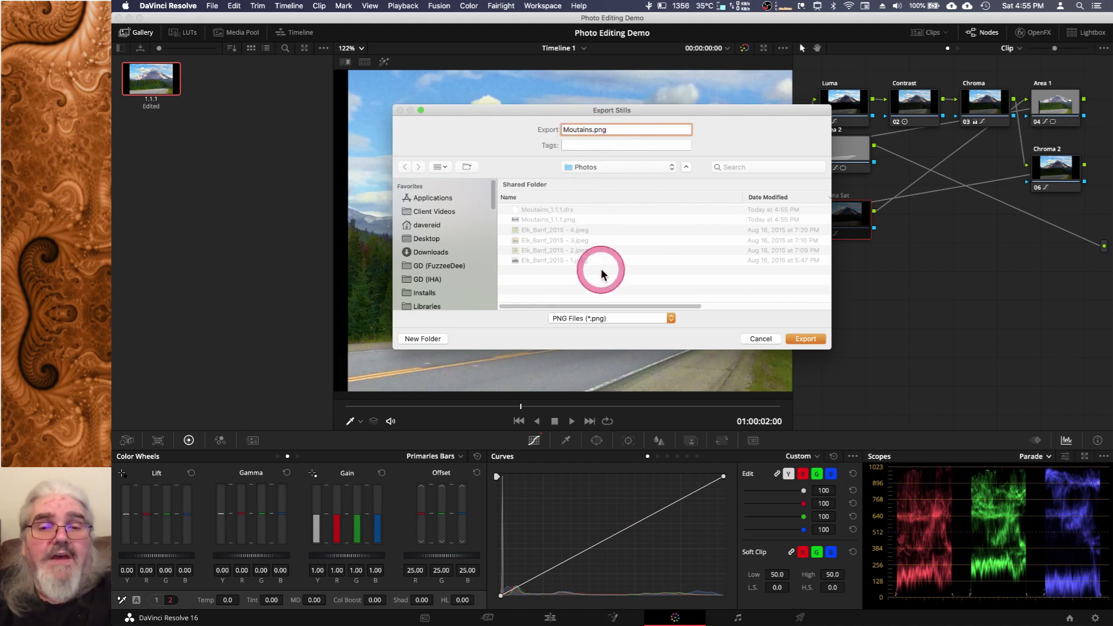
click(671, 320)
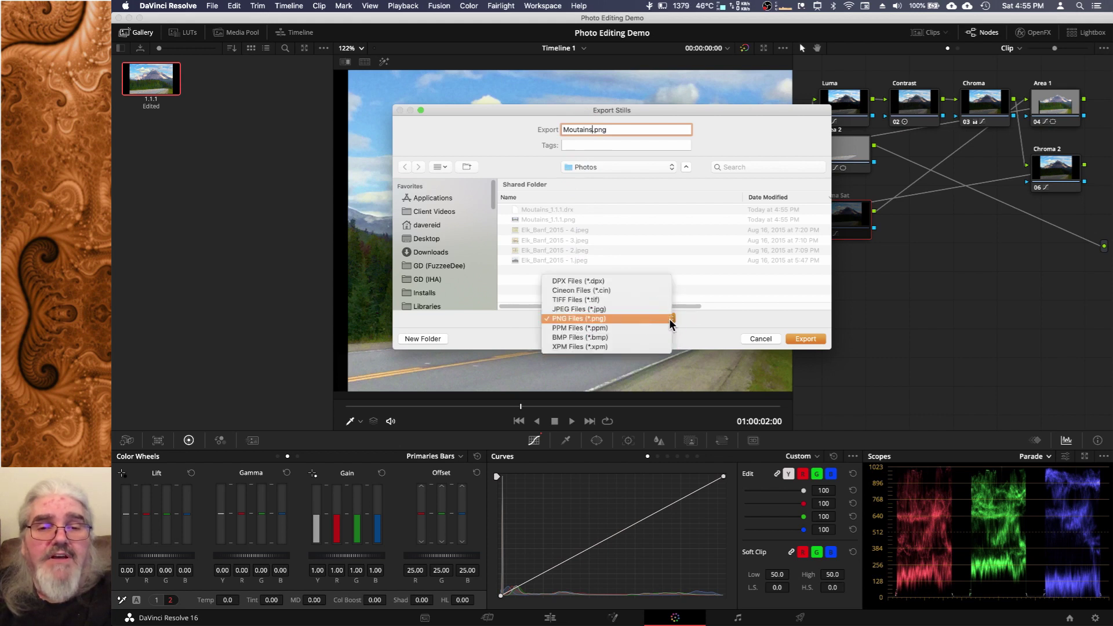
click(593, 301)
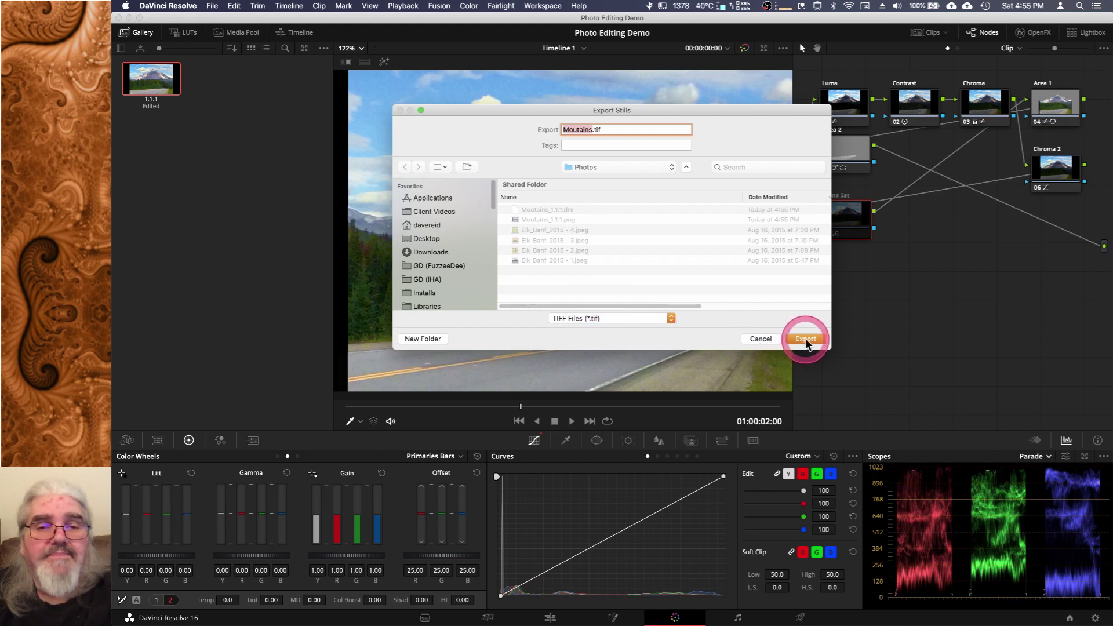
click(806, 340)
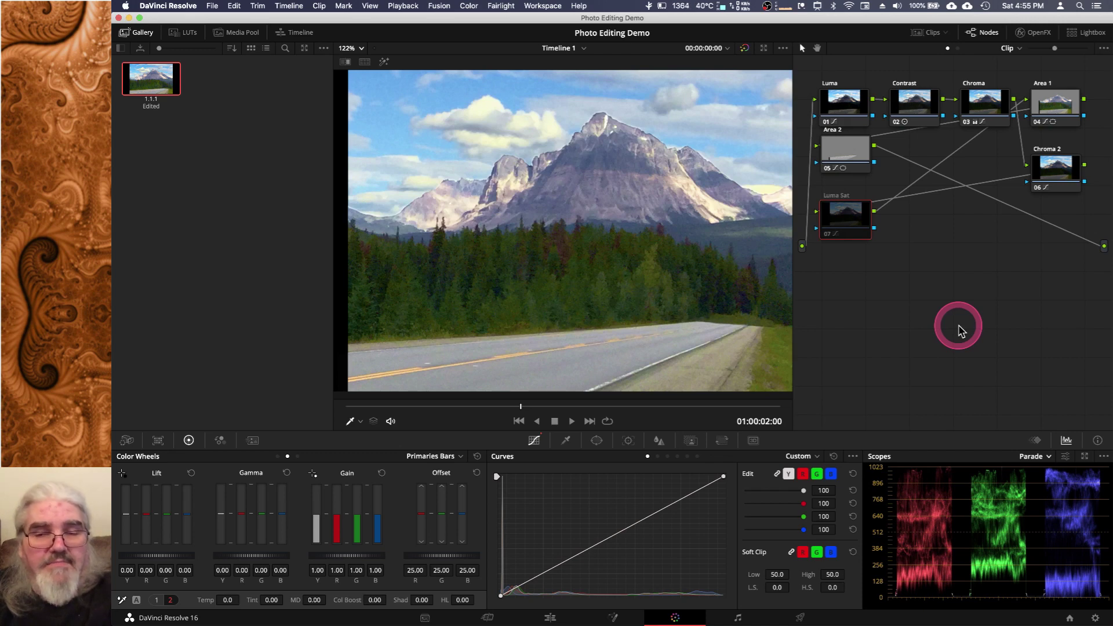
- Switch to Finder, delete Moutains_1.1.1.drx from the Photos folder, and open Moutains_1.1.1.tif for viewing
key(super+Tab)
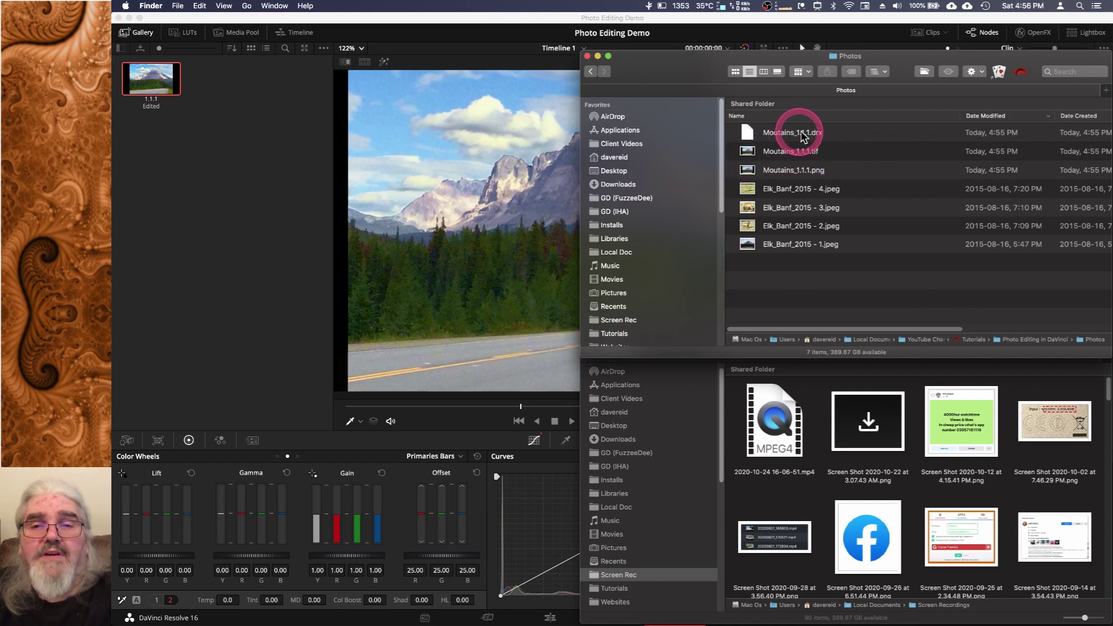
click(748, 136)
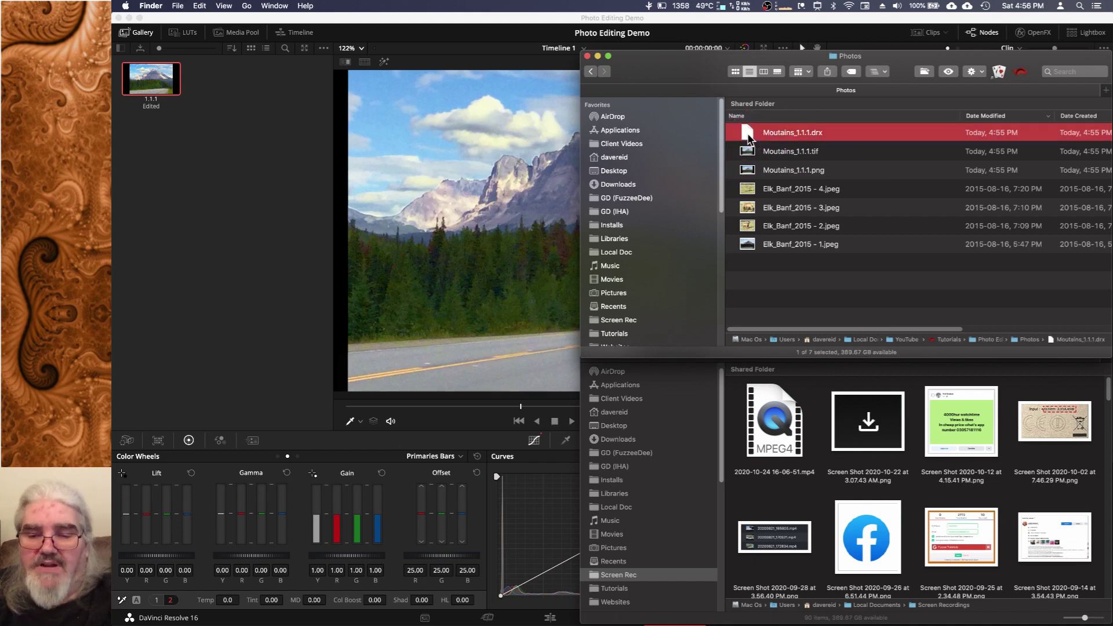
key(super+BackSpace)
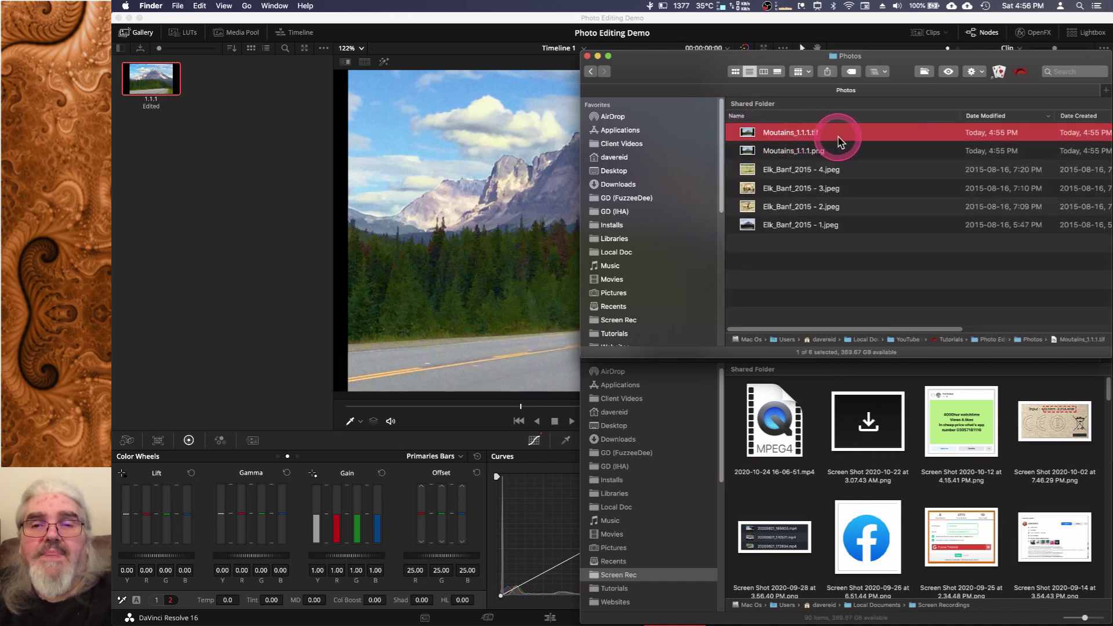
double_click(748, 134)
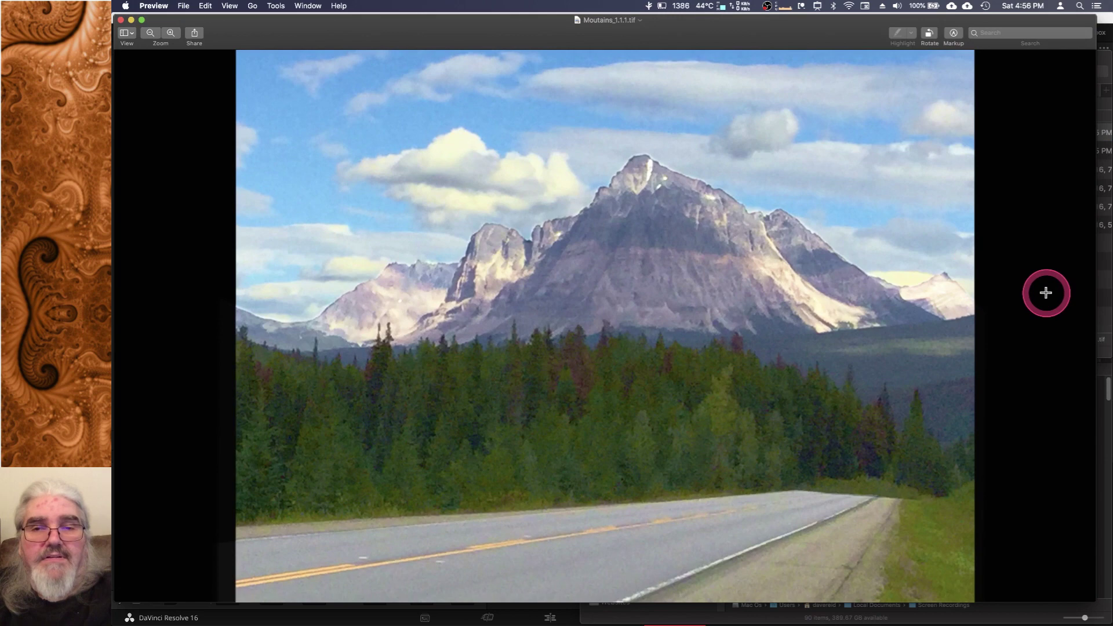
- Switch to the Photos folder in Finder and examine the size and kind of the exported TIFF and PNG files
click(1107, 60)
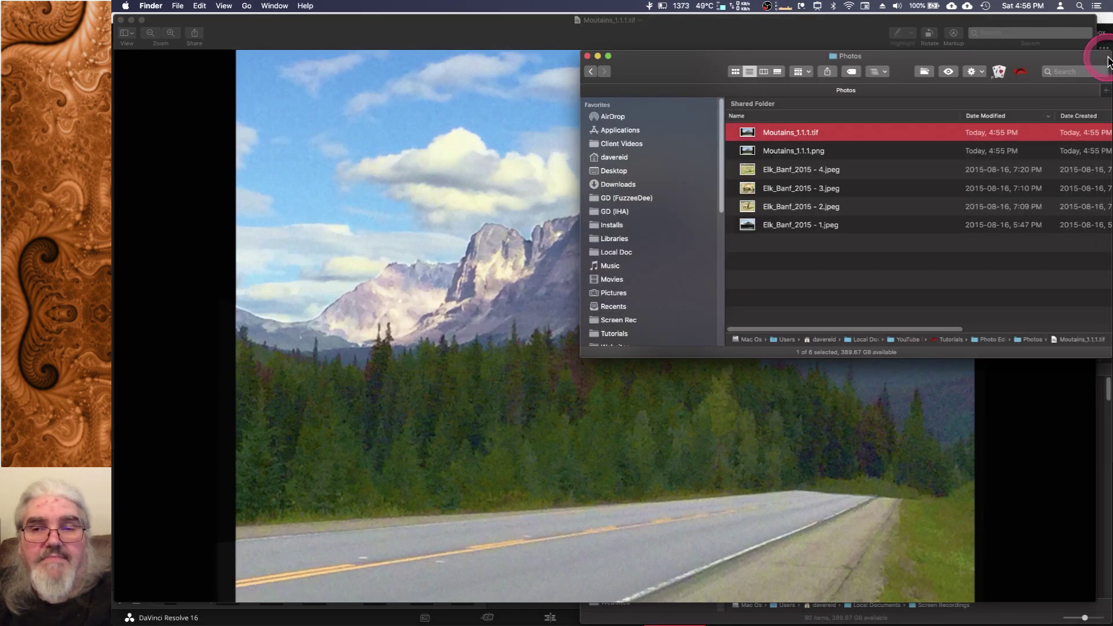
drag(858, 329, 1004, 322)
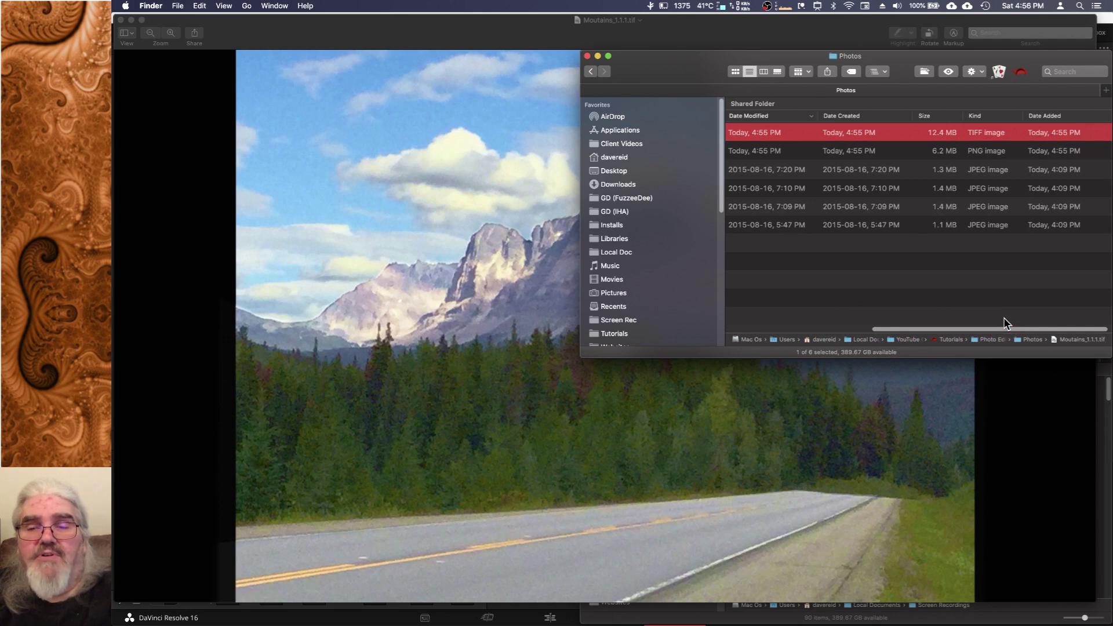
drag(1004, 320, 801, 324)
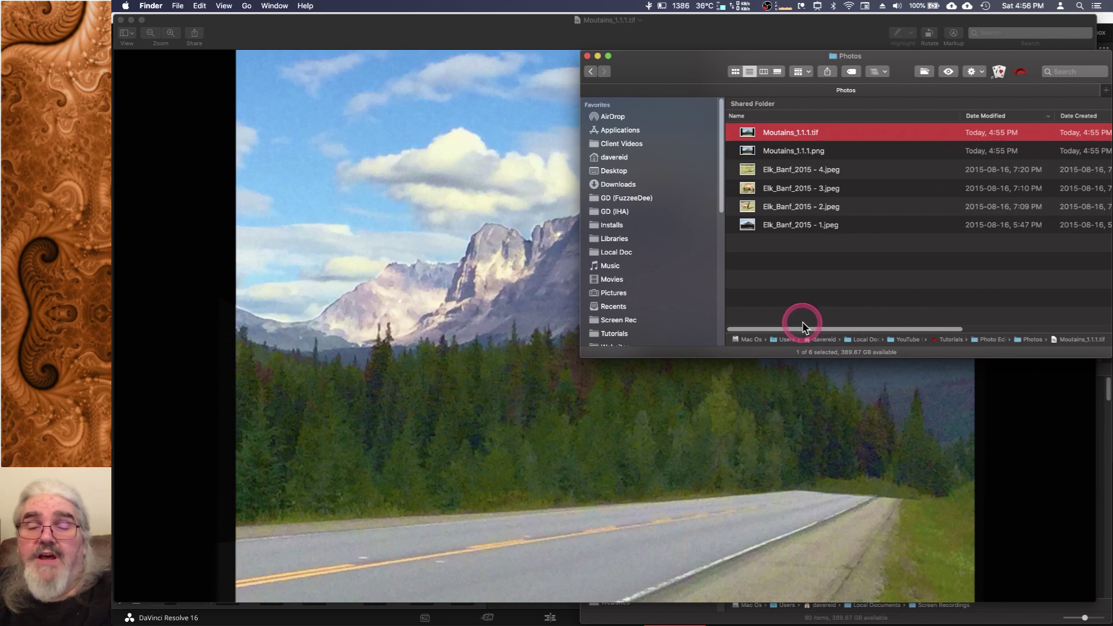
mouse_move(825, 330)
mouse_down()
mouse_move(1026, 325)
mouse_move(809, 331)
mouse_up()
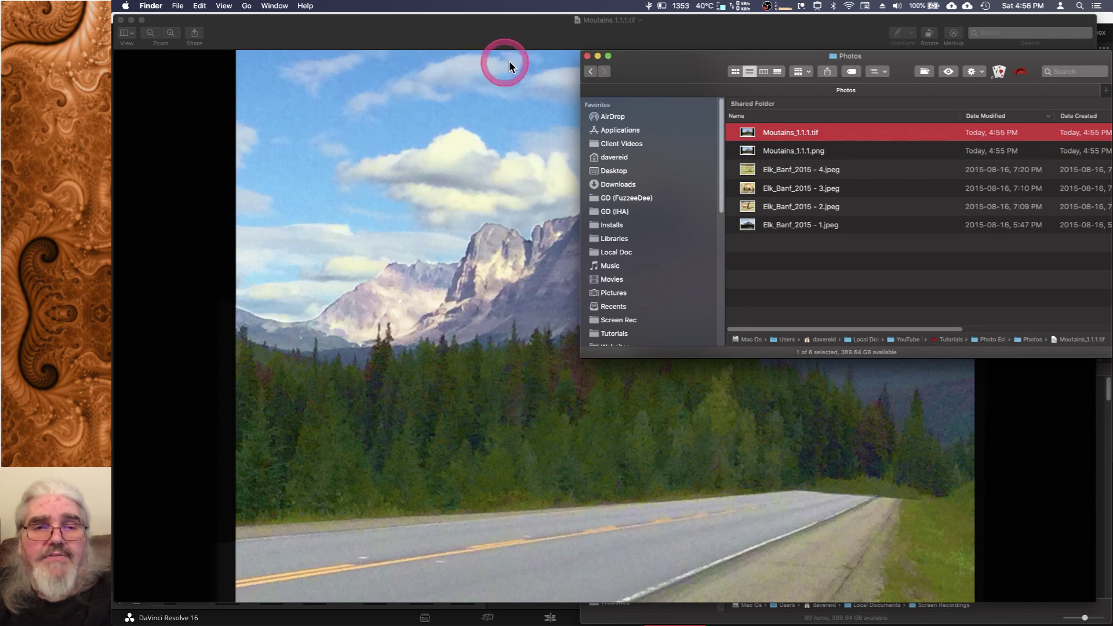
click(532, 42)
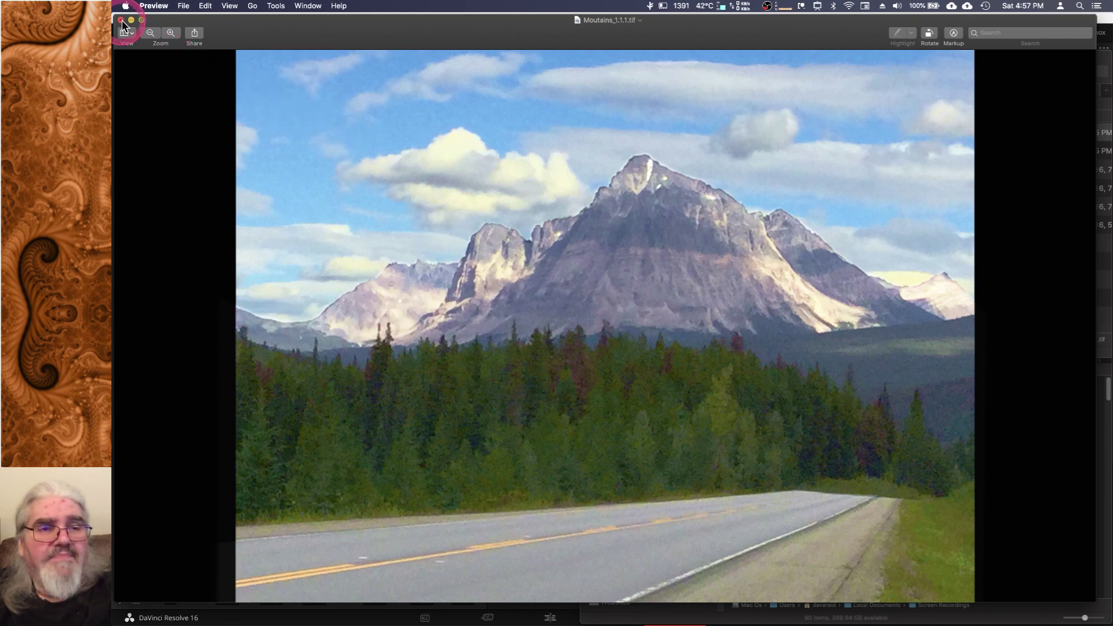
- Open the original Elk_Banf_2015 - 1.jpeg from the Photos folder and arrange it beside Moutains_1.1.1.tif to compare the two versions
click(1106, 63)
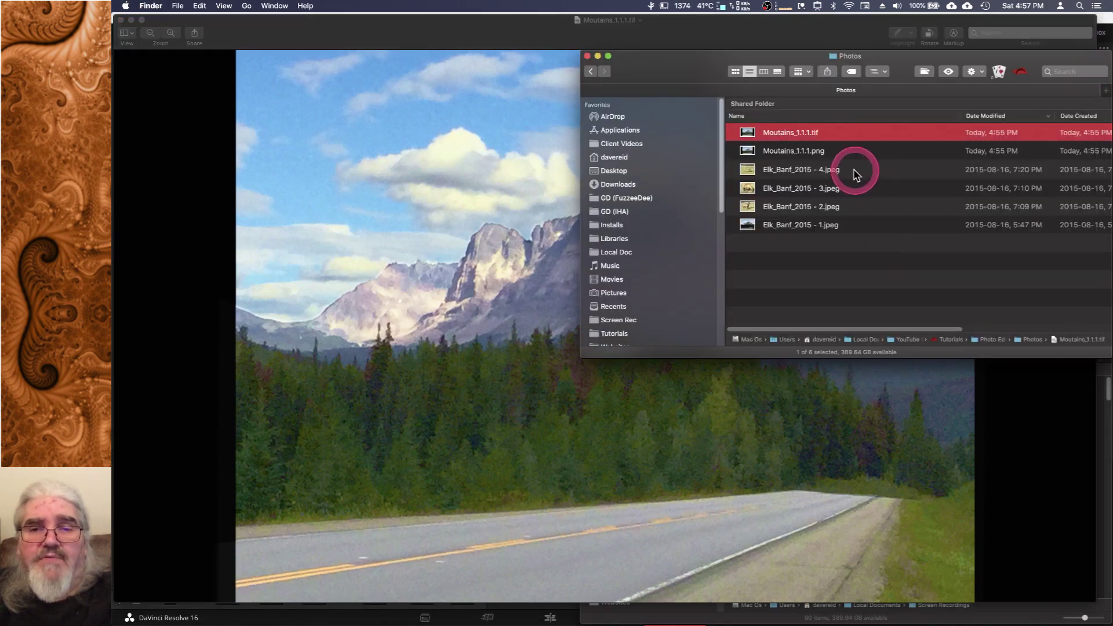
double_click(749, 226)
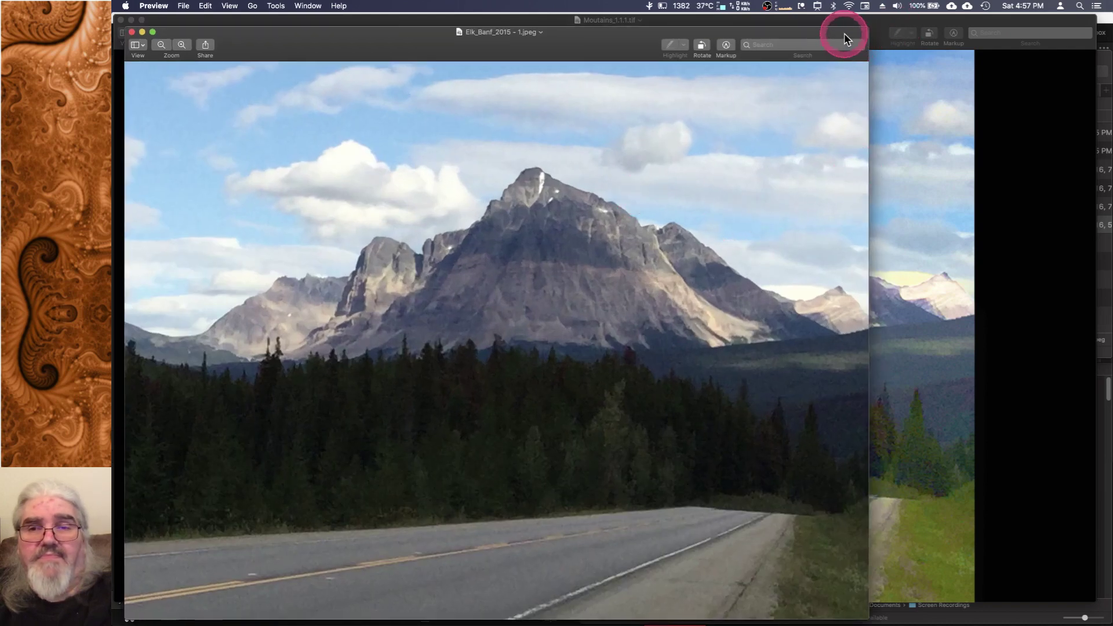
drag(845, 33, 534, 41)
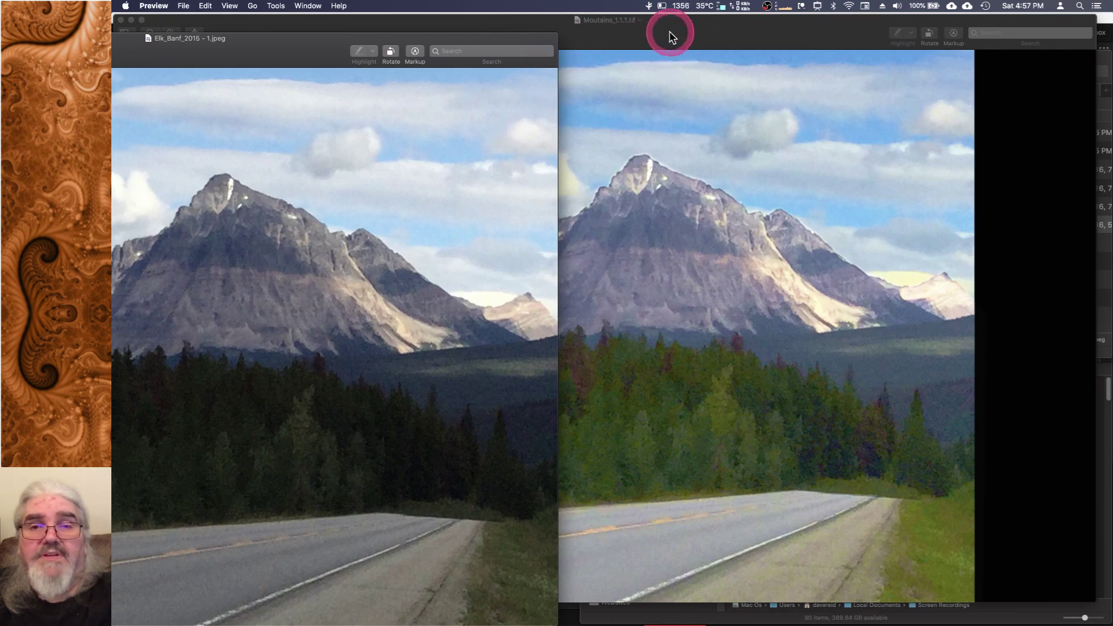
drag(670, 24, 962, 52)
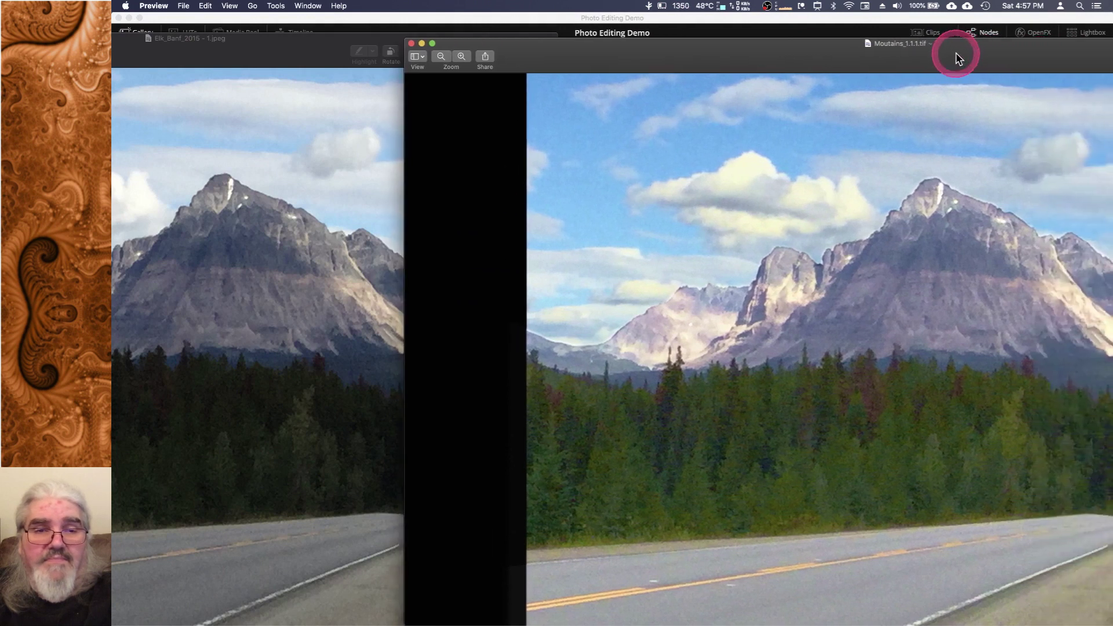
click(306, 52)
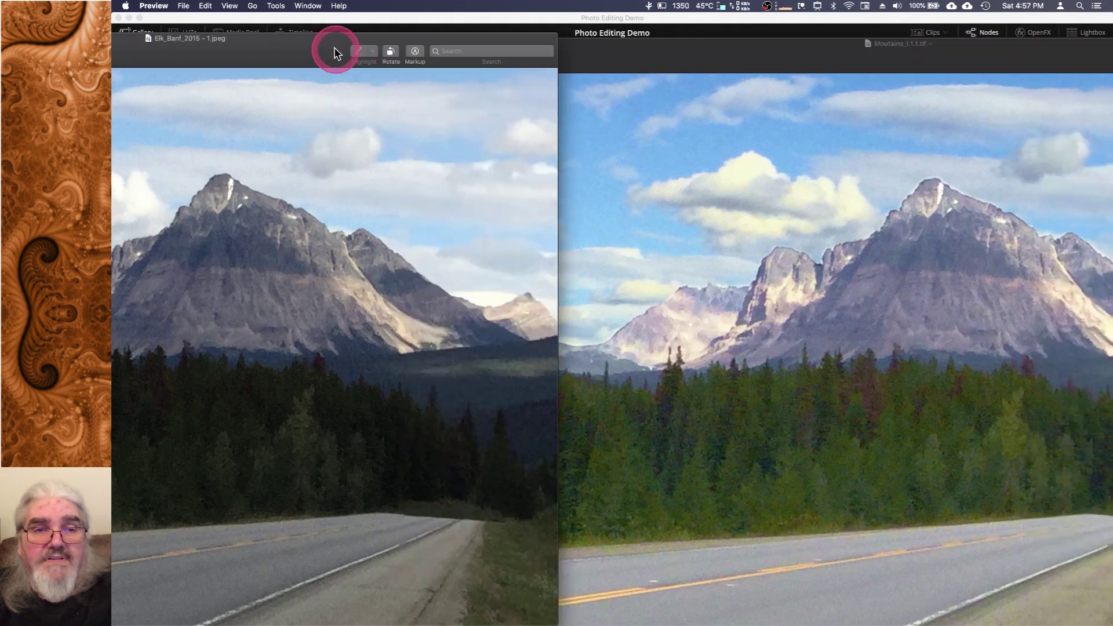
drag(330, 43, 432, 54)
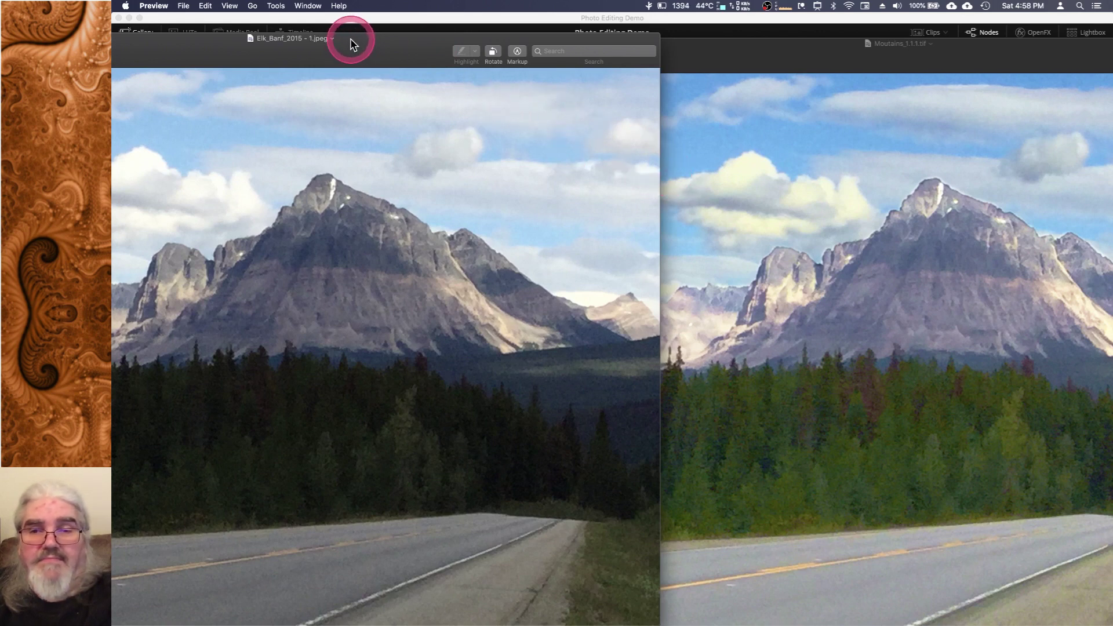
drag(351, 40, 491, 42)
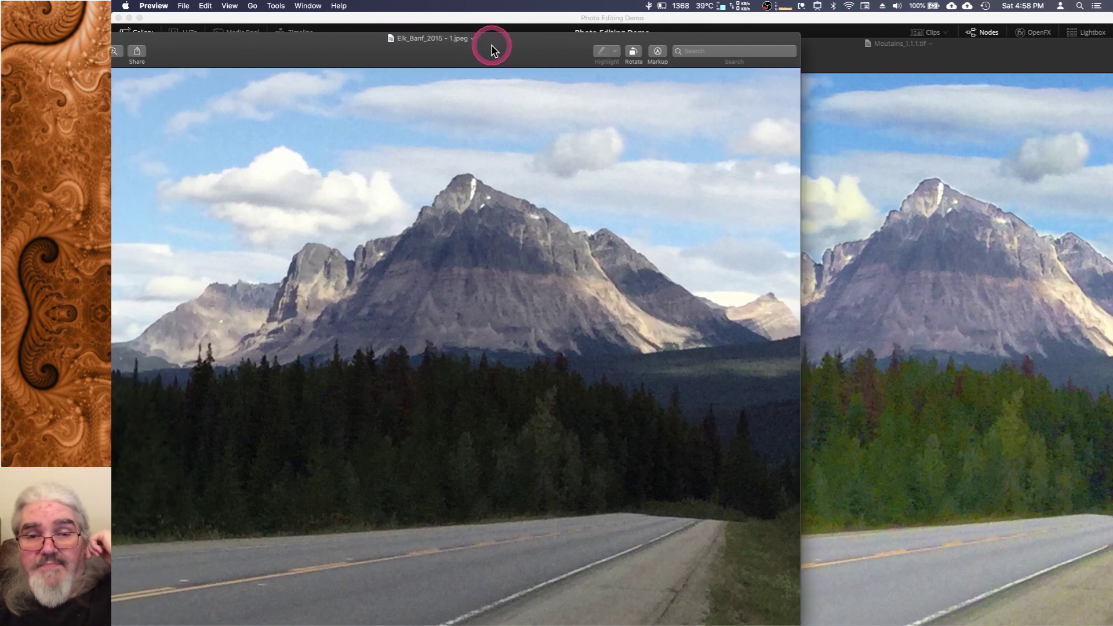
drag(240, 43, 364, 32)
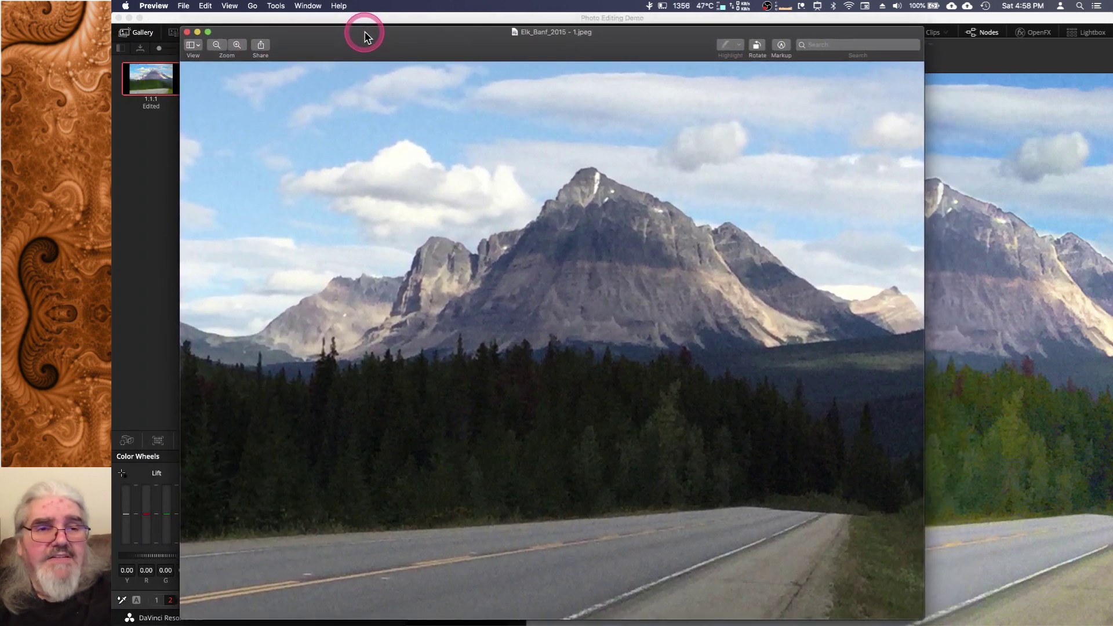
- Close the original photo, bring the graded Moutains_1.1.1.tif back into full view, and close it too
click(186, 33)
drag(801, 51, 520, 32)
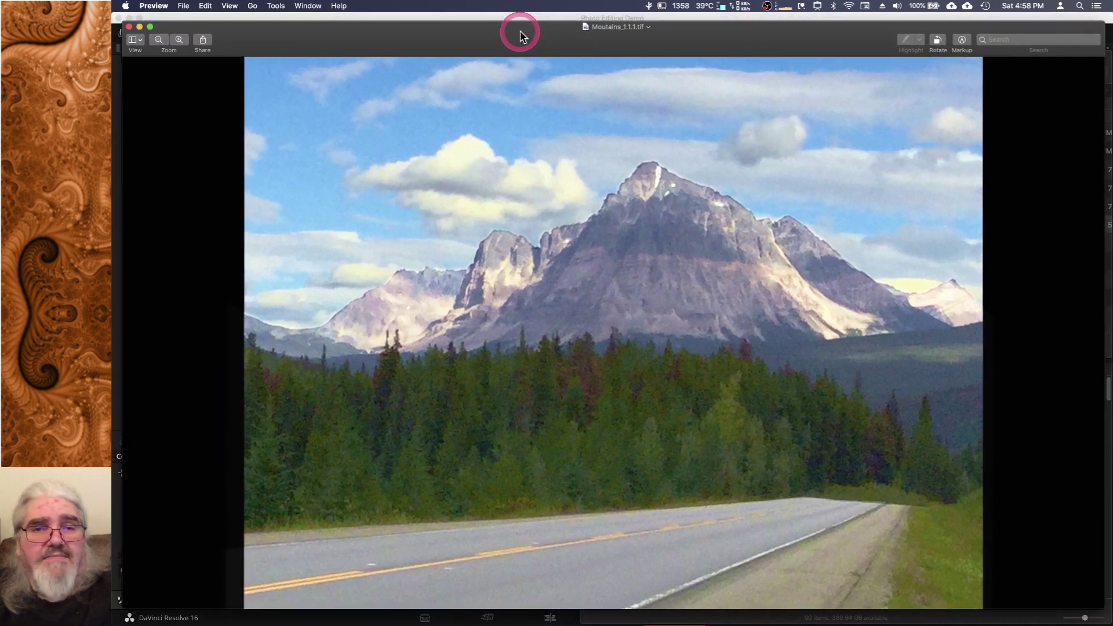
click(486, 33)
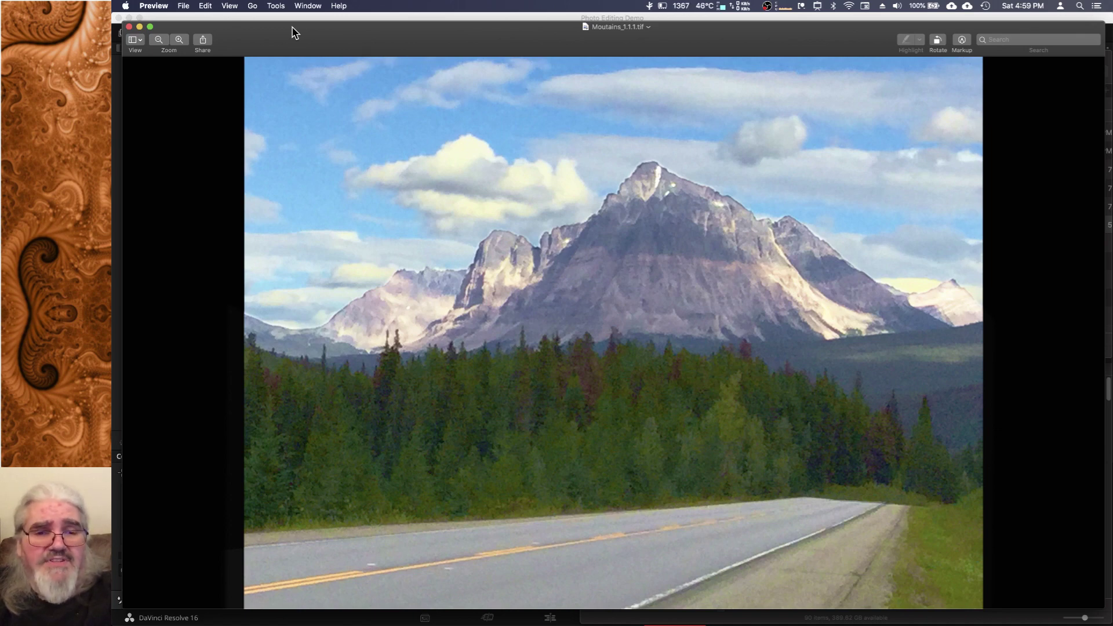
click(129, 27)
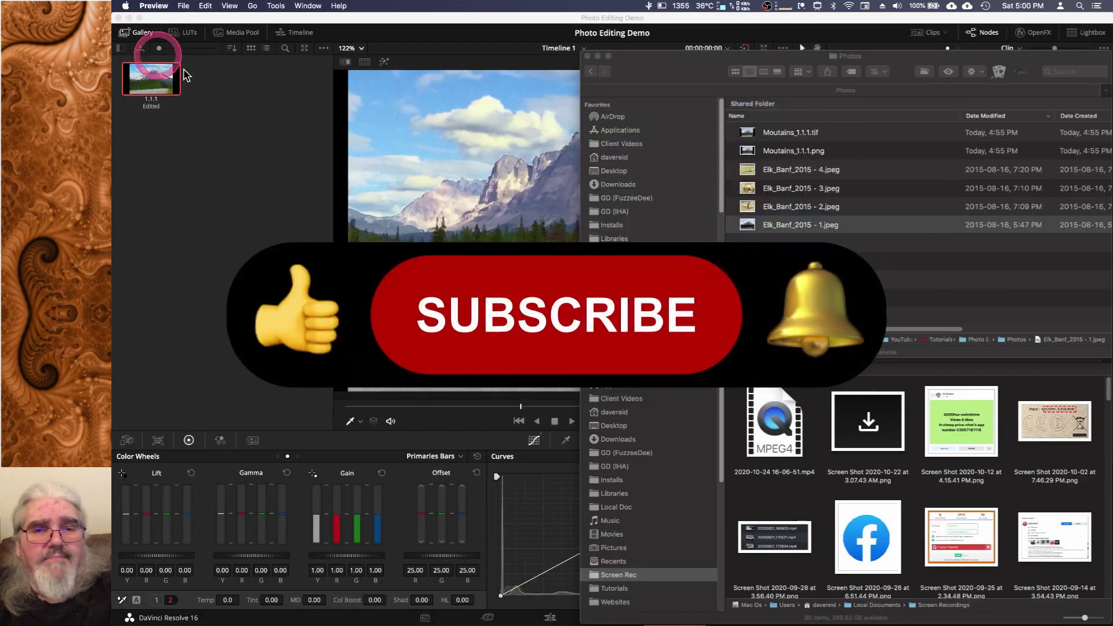
- Switch back to DaVinci Resolve and go to the Edit page
click(274, 196)
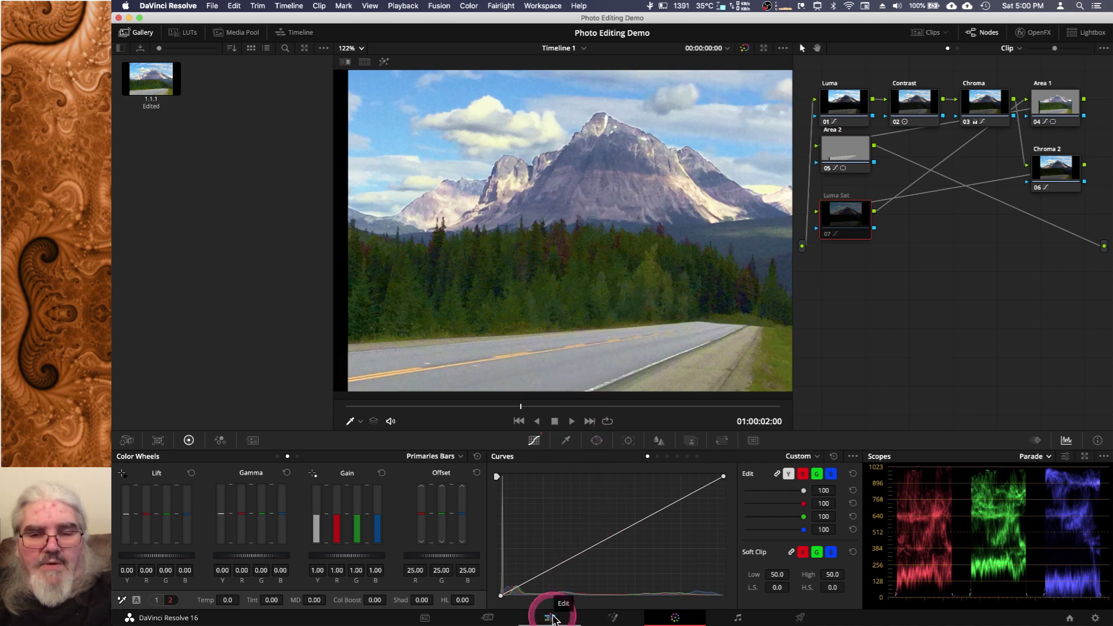
click(553, 619)
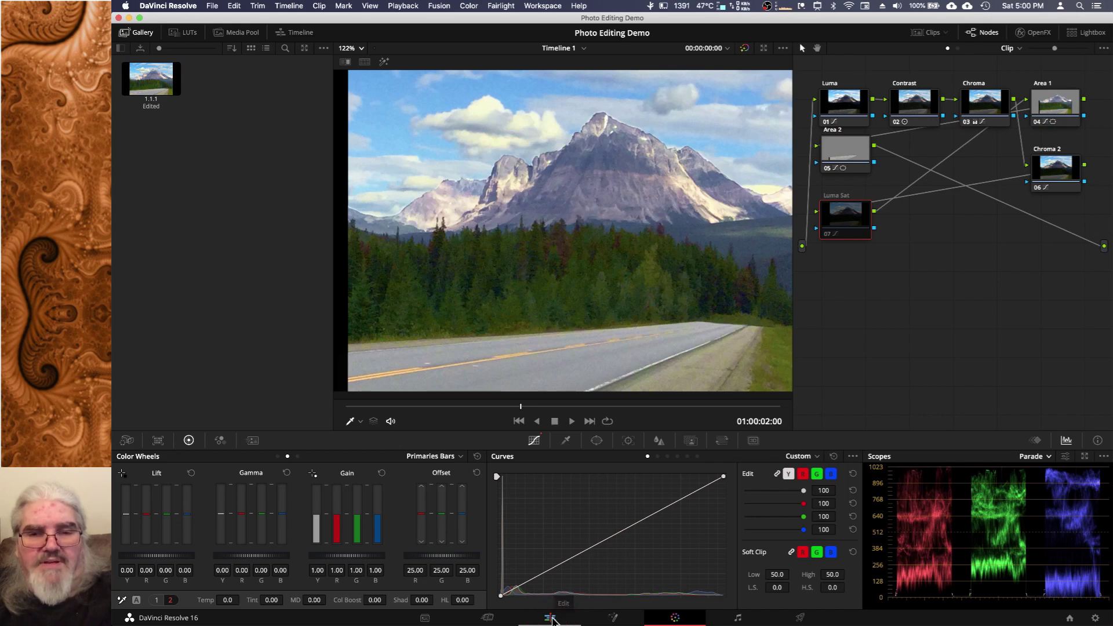
click(552, 621)
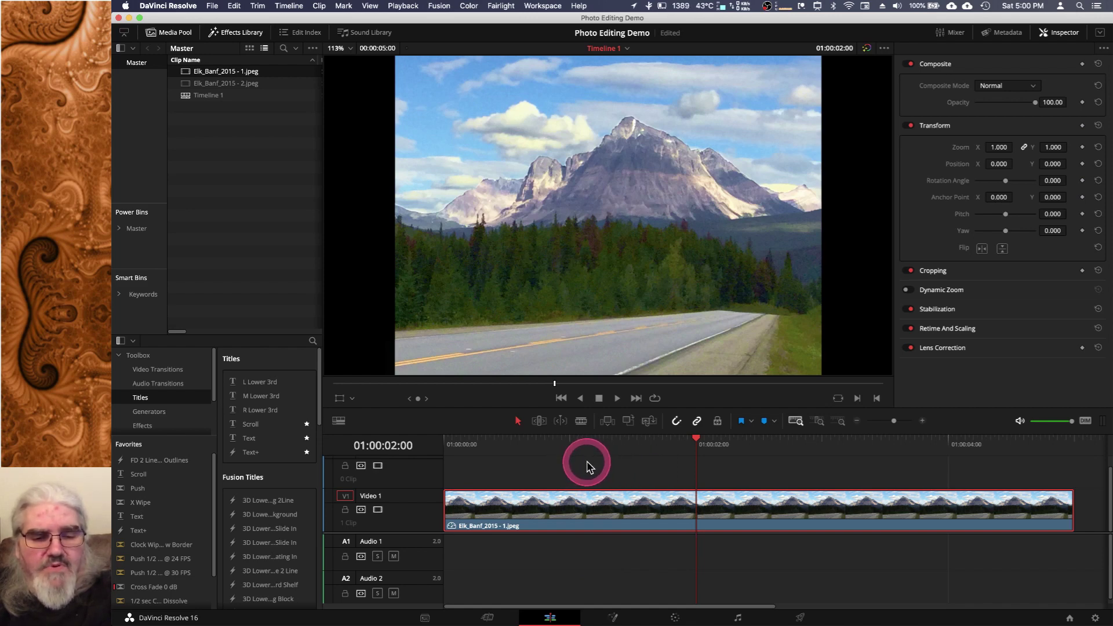
- Switch to Finder and import FuzzeeDee Icon Brand.png from the Tutorials folder into the project's media pool
key(super+Tab)
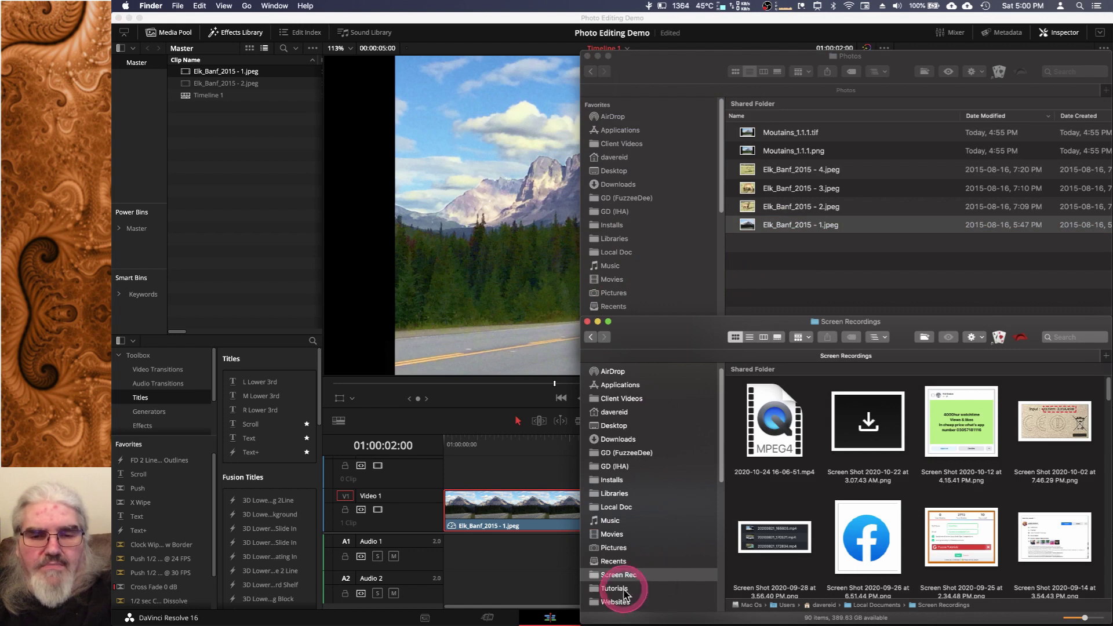
click(616, 588)
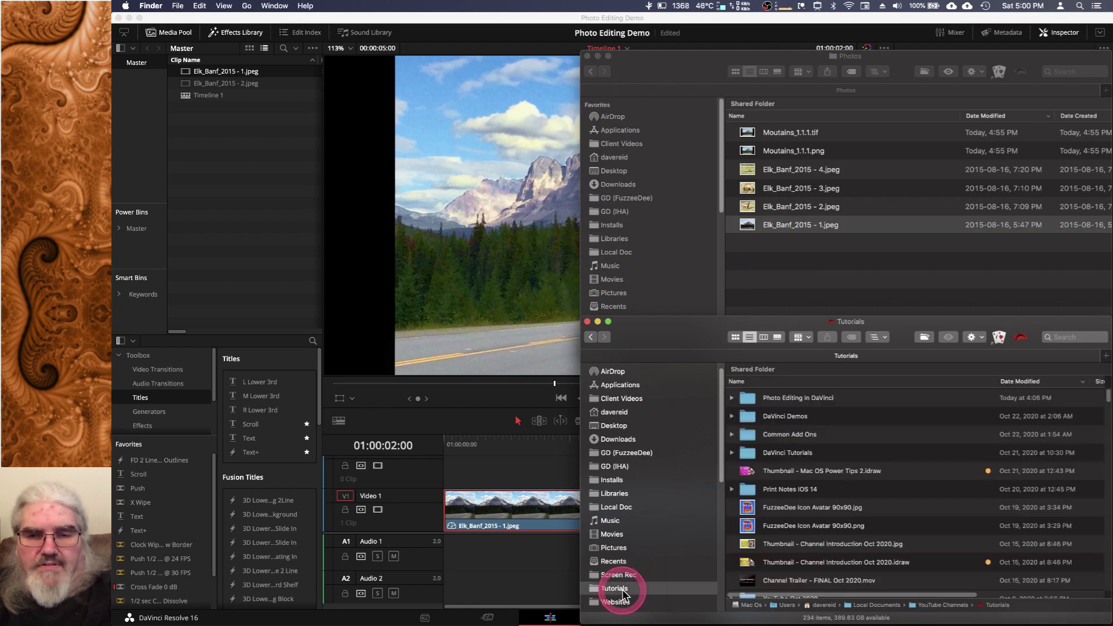
scroll(818, 458, down, 5)
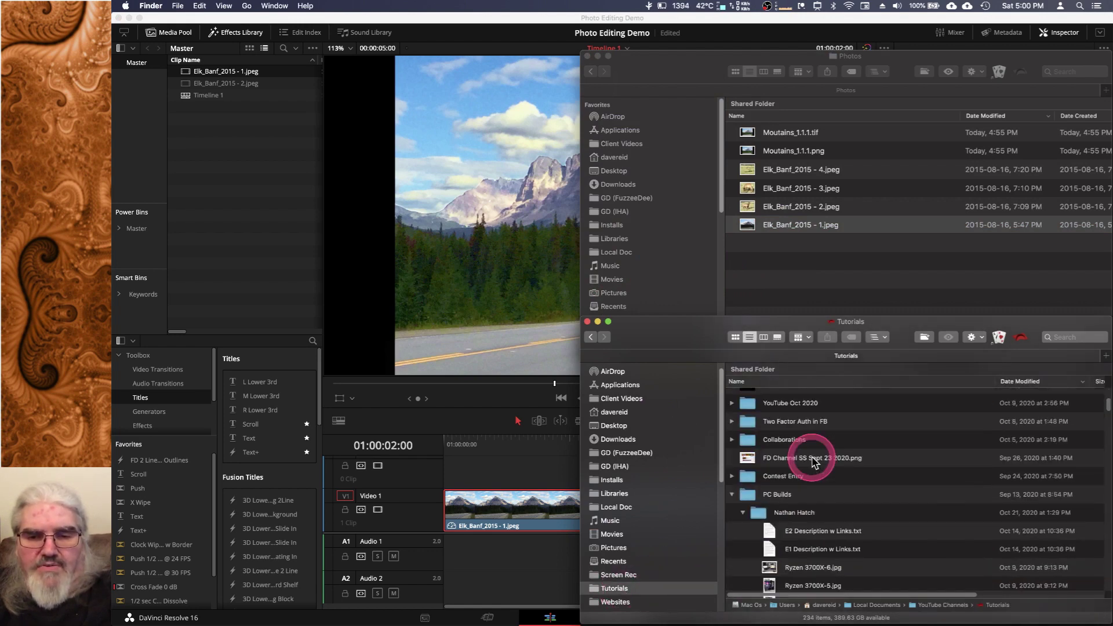
scroll(811, 462, down, 8)
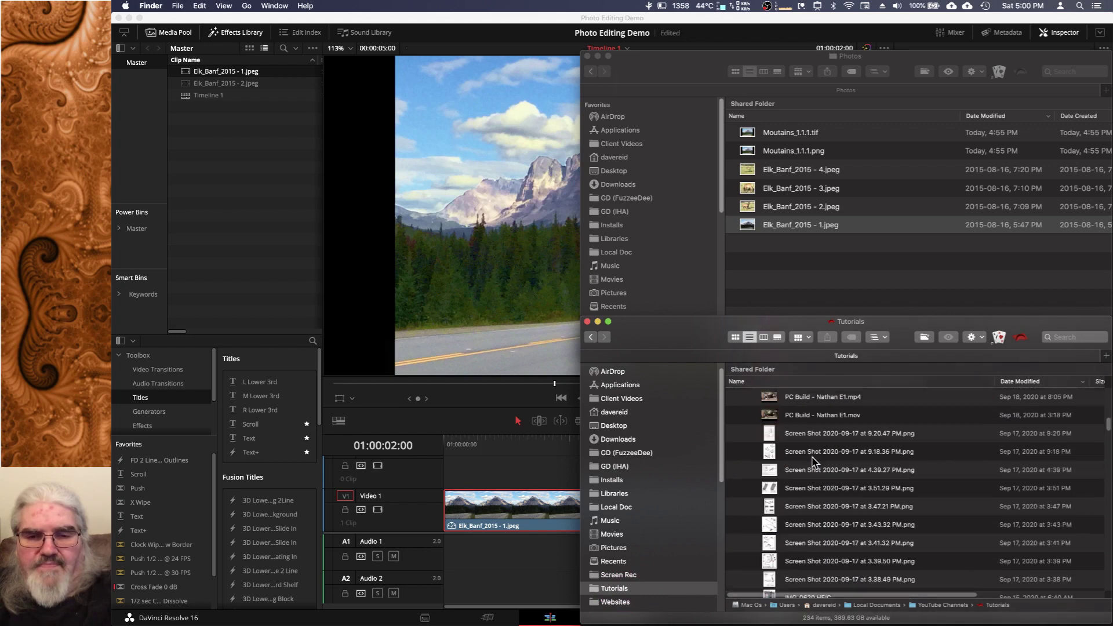
scroll(814, 462, down, 8)
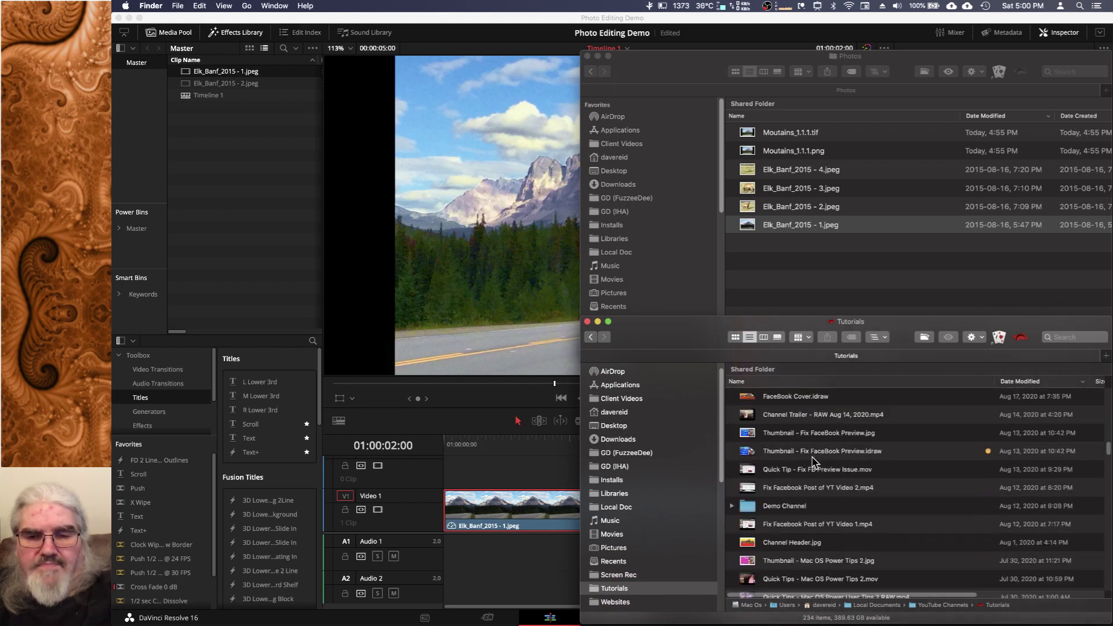
scroll(814, 462, down, 8)
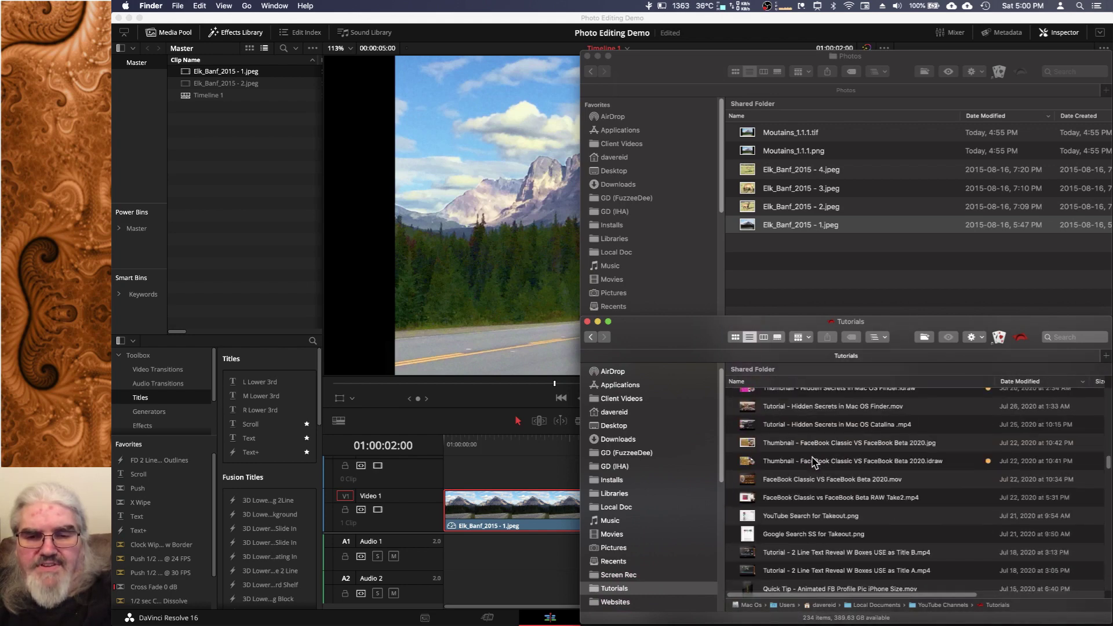
scroll(814, 463, down, 3)
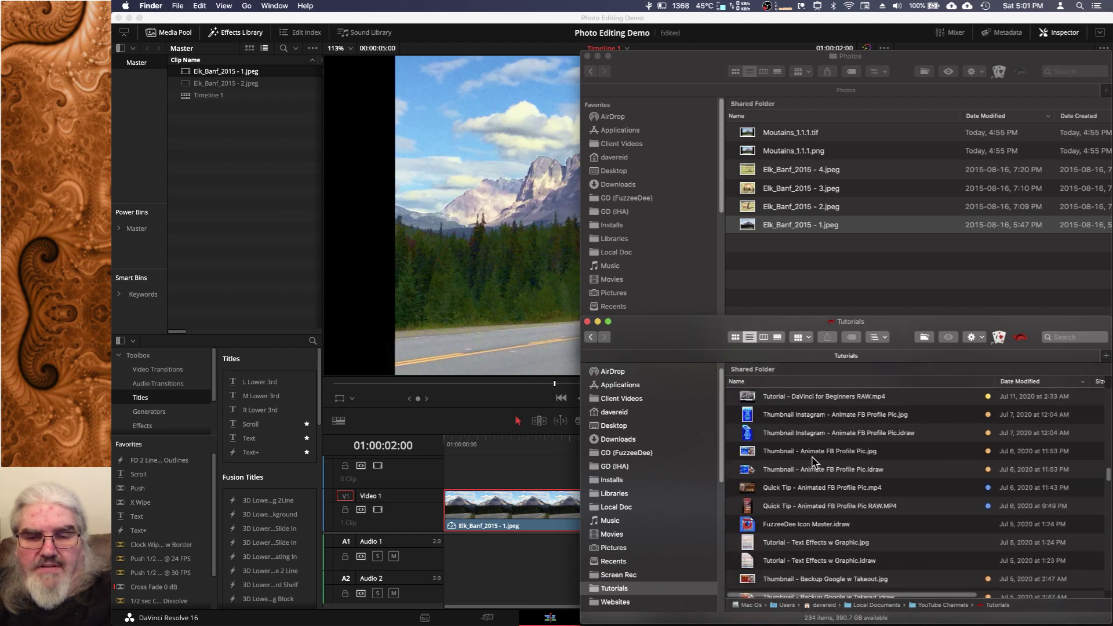
scroll(813, 462, down, 4)
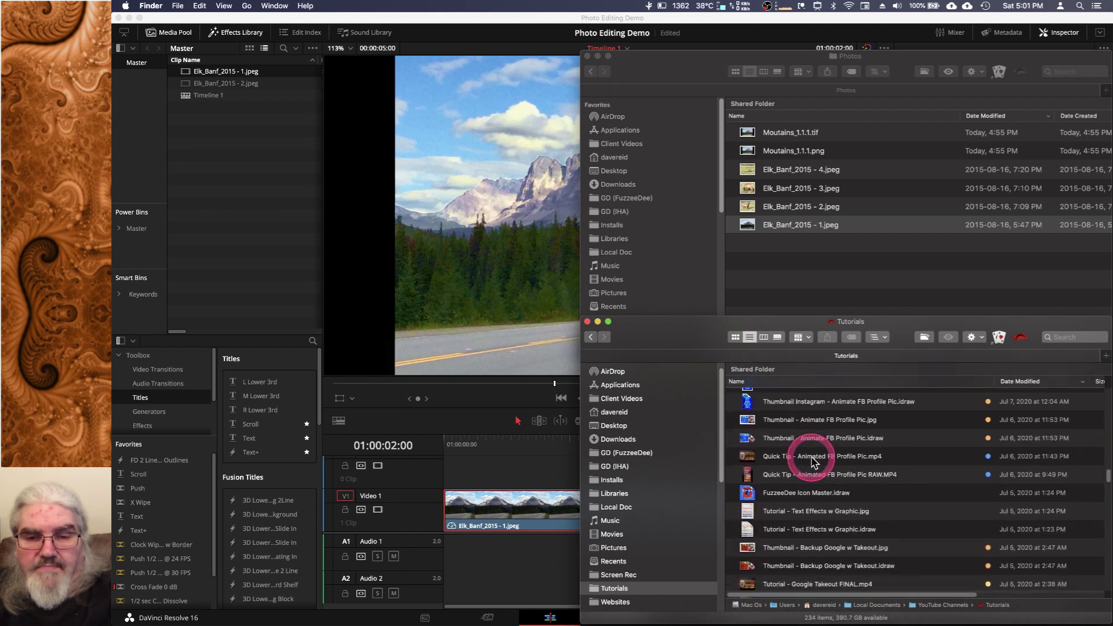
scroll(813, 462, down, 8)
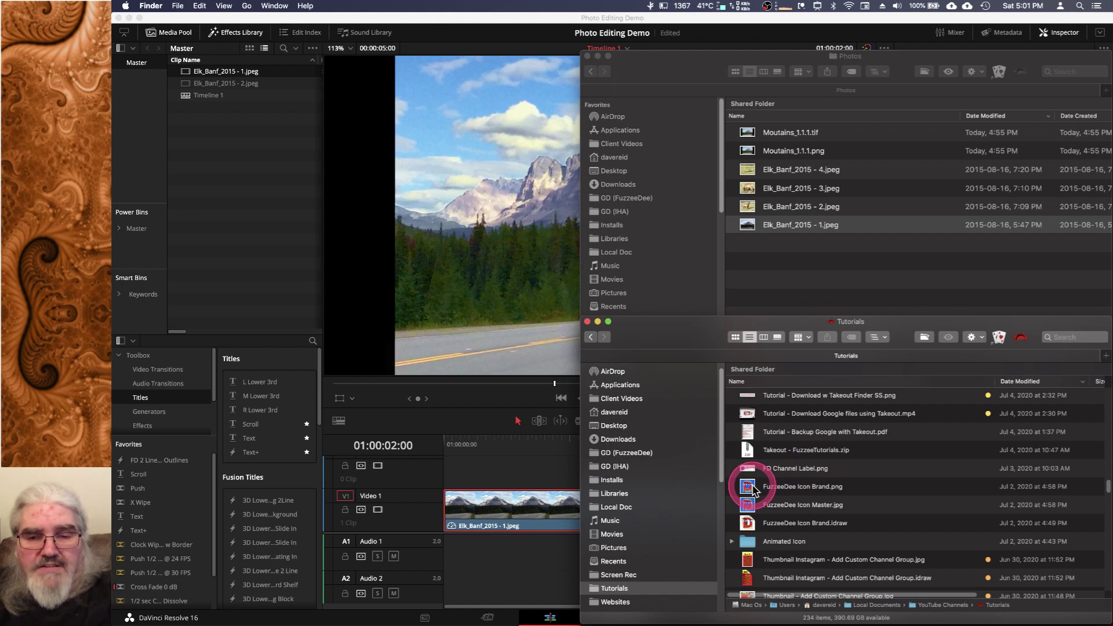
drag(752, 490, 207, 158)
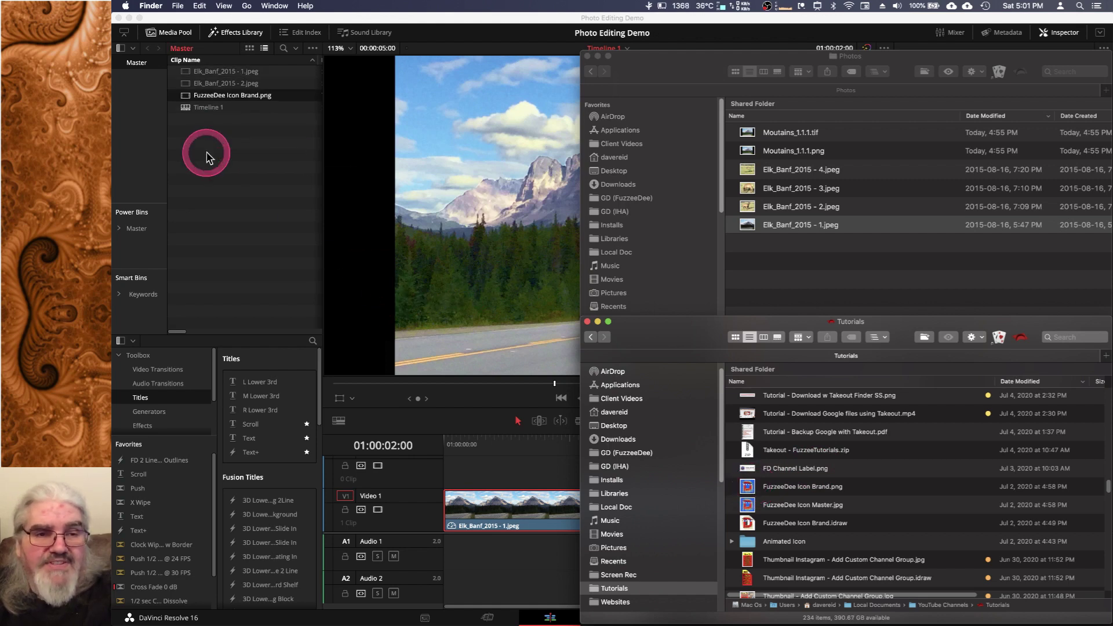
- In DaVinci Resolve, place FuzzeeDee Icon Brand.png above the mountain photo on Video 2, starting at the beginning of the timeline
click(265, 195)
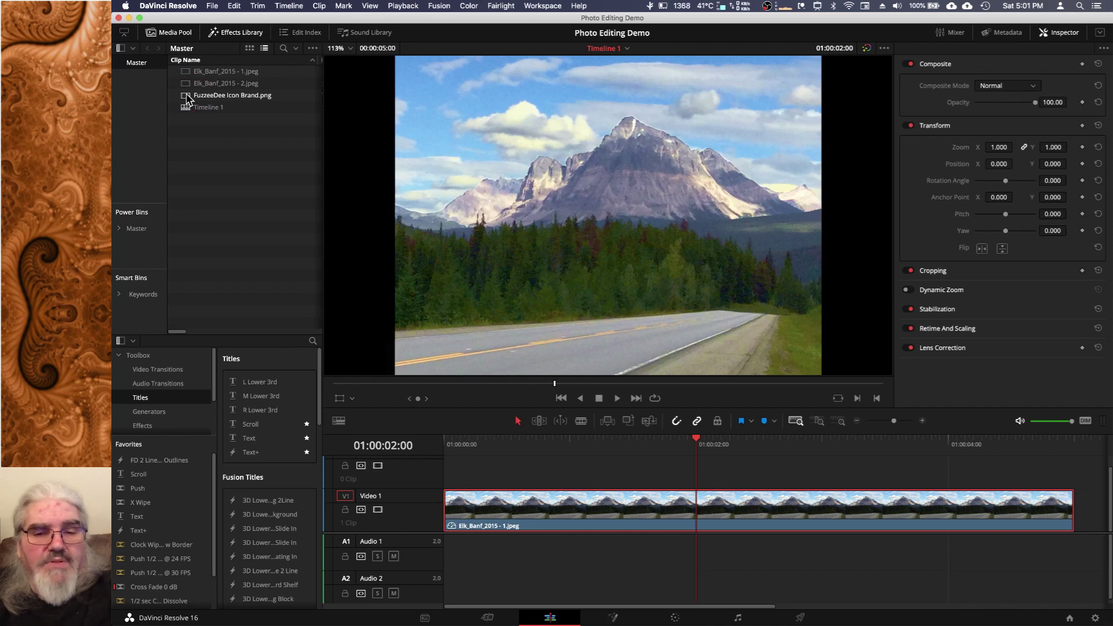
drag(187, 100, 449, 481)
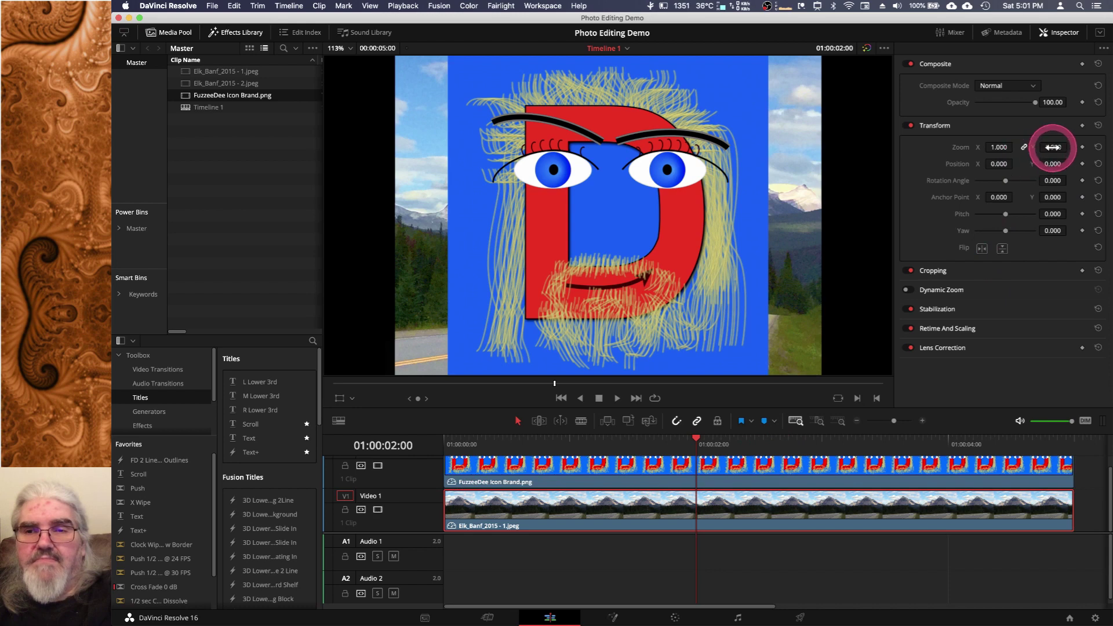
- Try reducing the zoom of the Elk_Banf_2015 - 1.jpeg clip to 0.560 and undo the change
drag(1054, 147, 1033, 150)
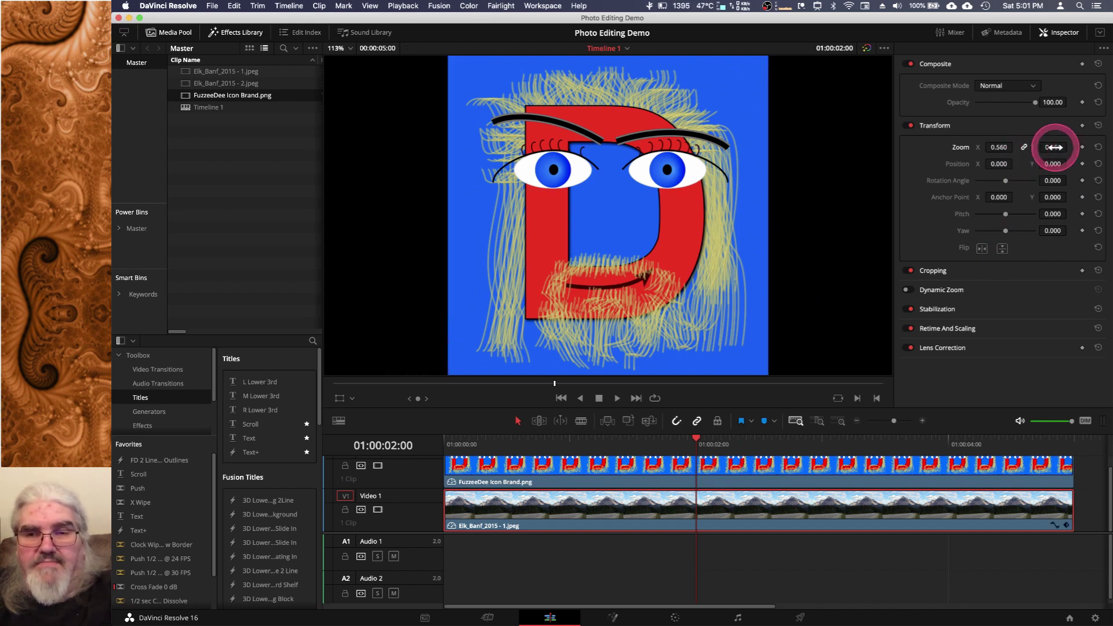
key(super+z)
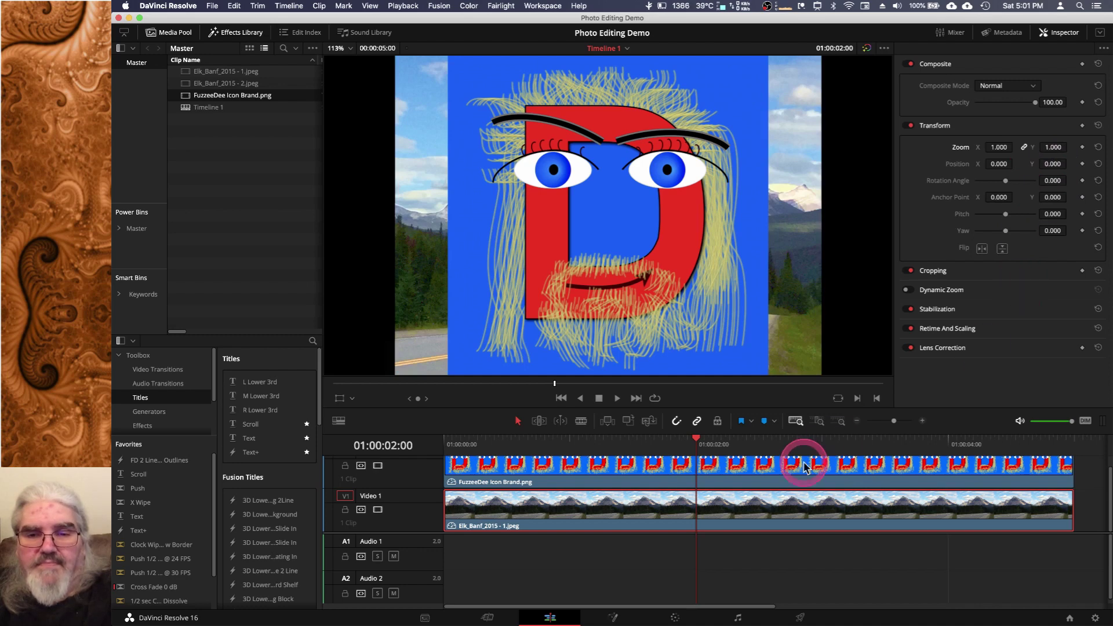
- Scale the FuzzeeDee Icon Brand.png clip on Video 2 down to a zoom of 0.070
click(829, 478)
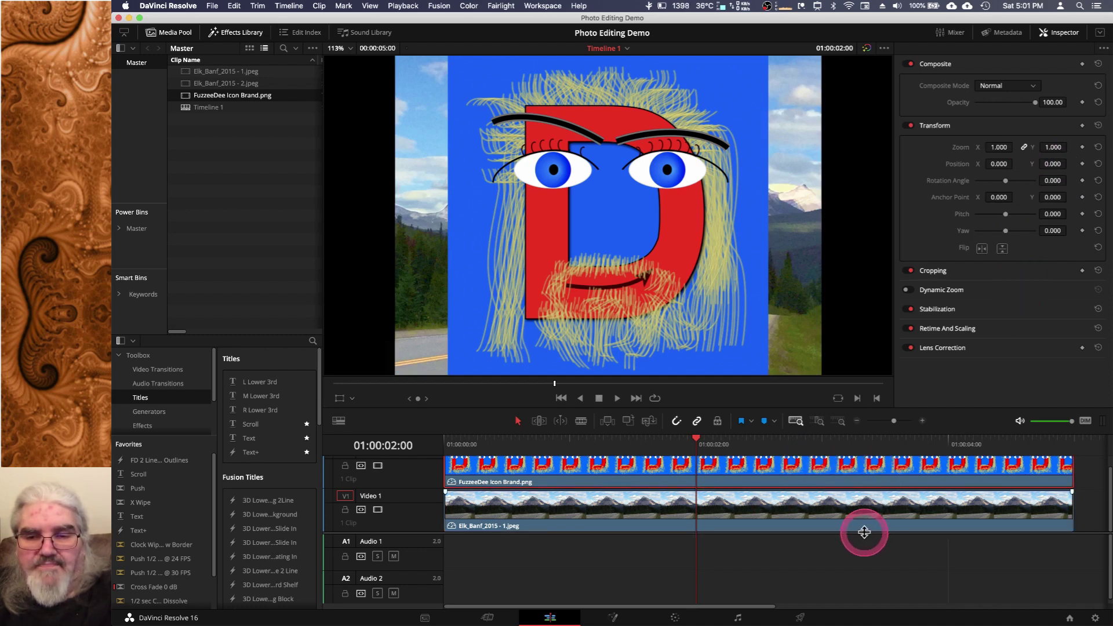
drag(864, 534, 858, 561)
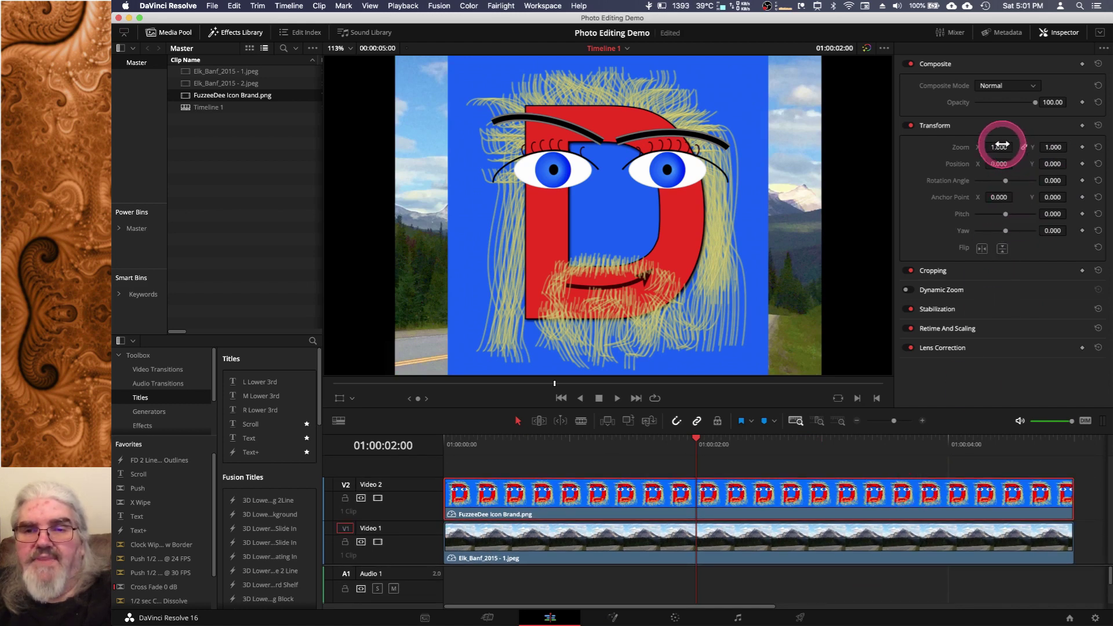
drag(1050, 147, 1009, 152)
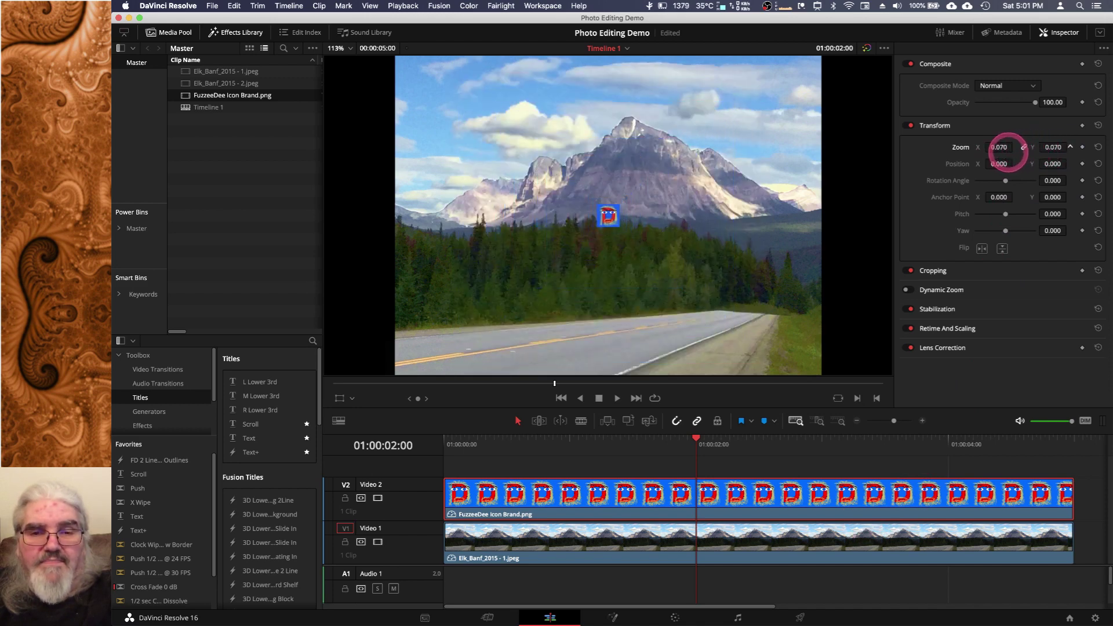
- Move the logo into the photo's lower-right corner at position X 608, Y -461
drag(1008, 152, 822, 327)
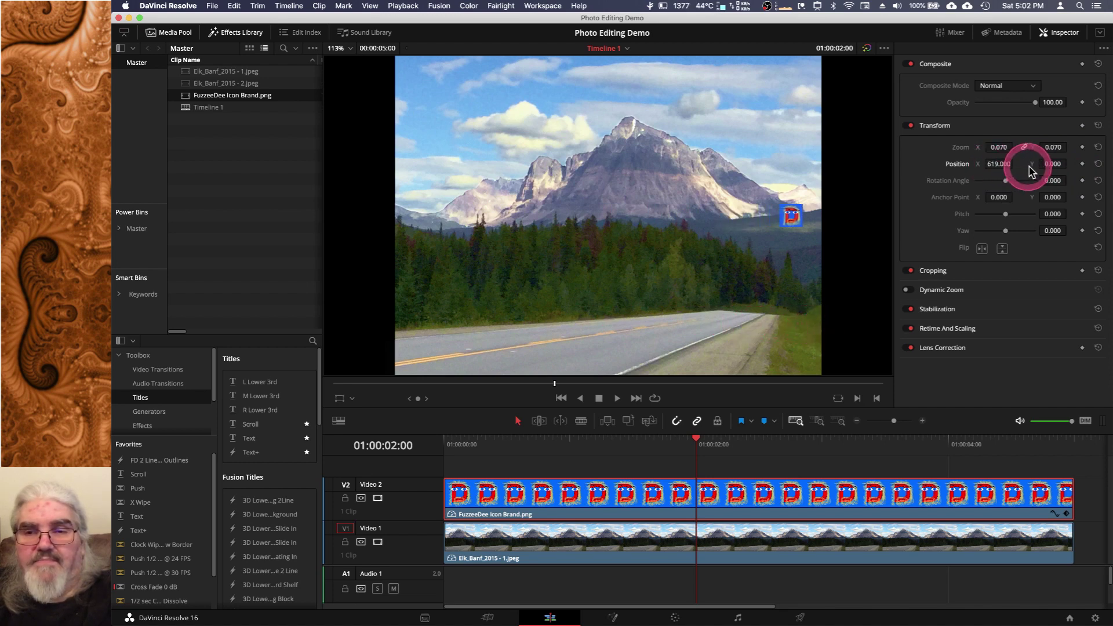
drag(1054, 164, 812, 176)
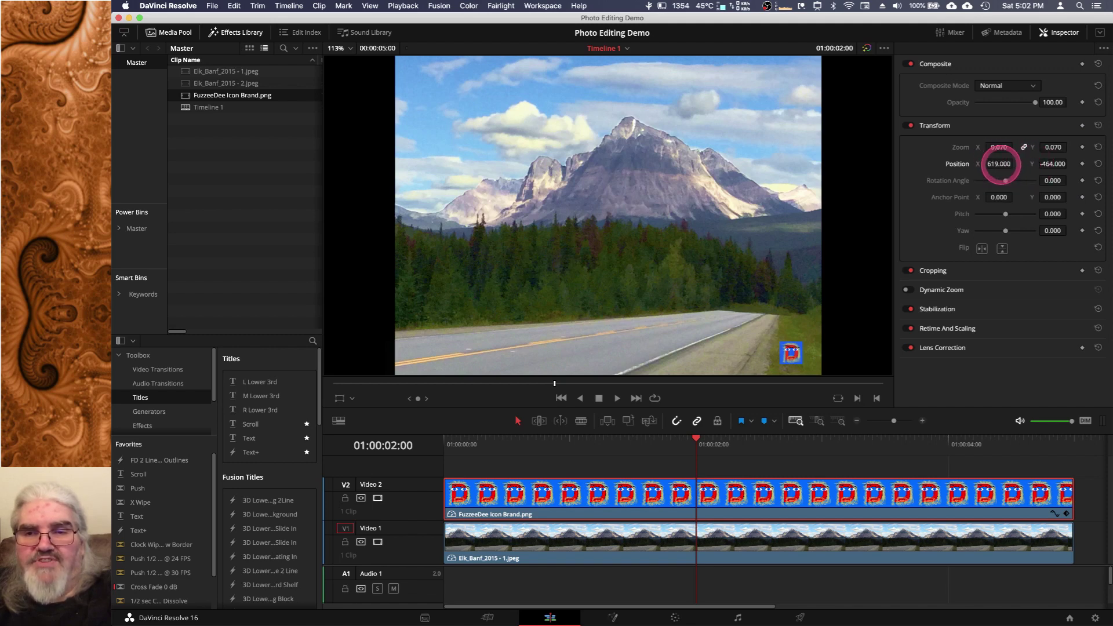
drag(996, 164, 568, 307)
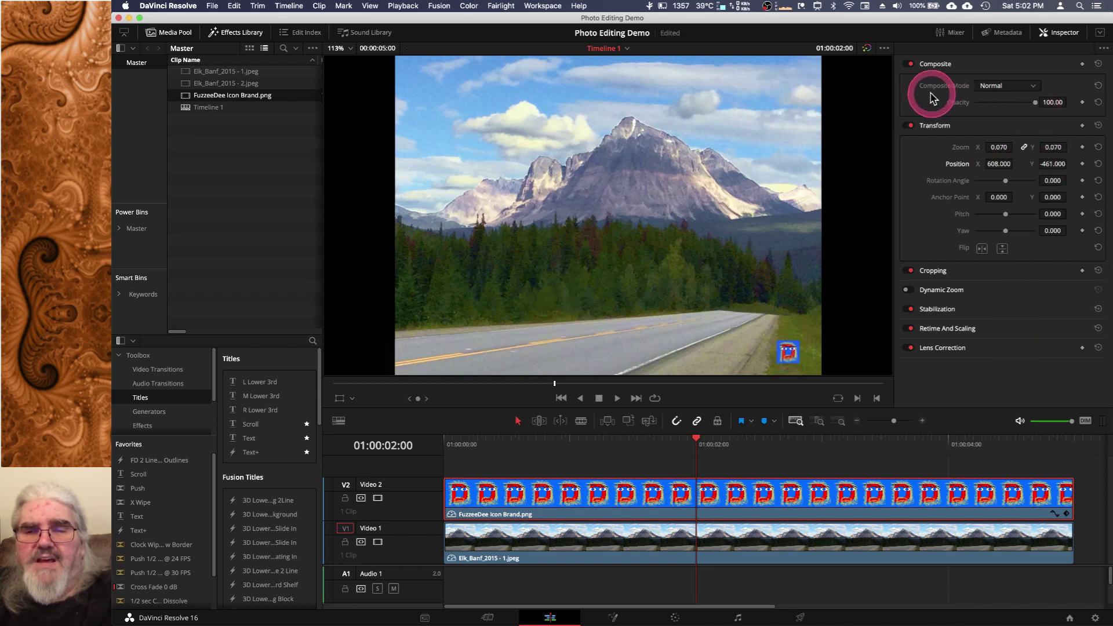
click(1064, 36)
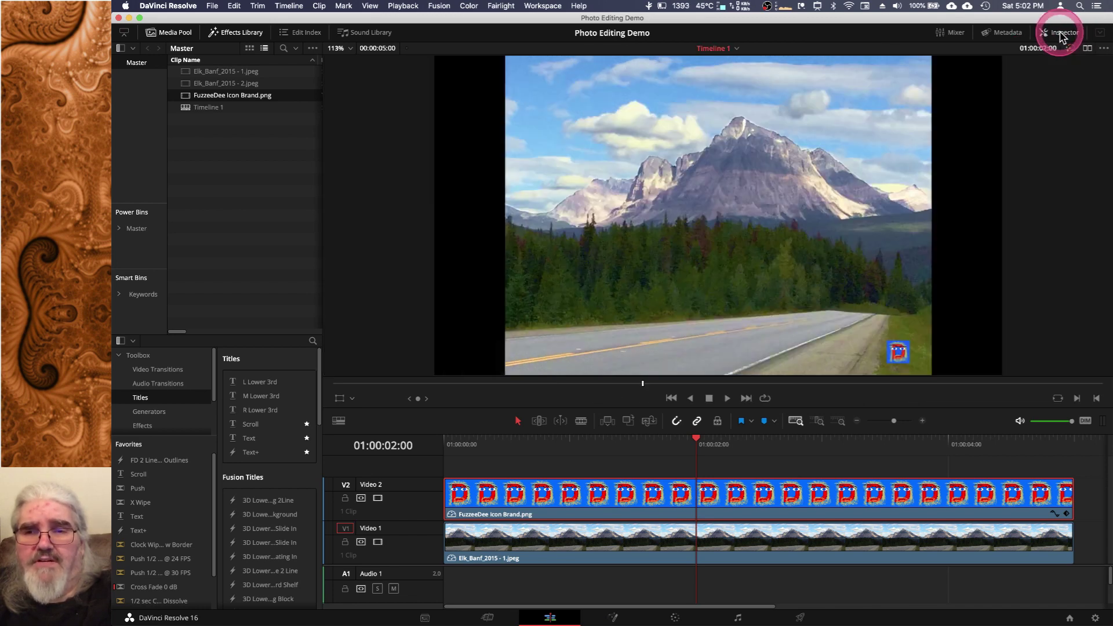
click(1060, 35)
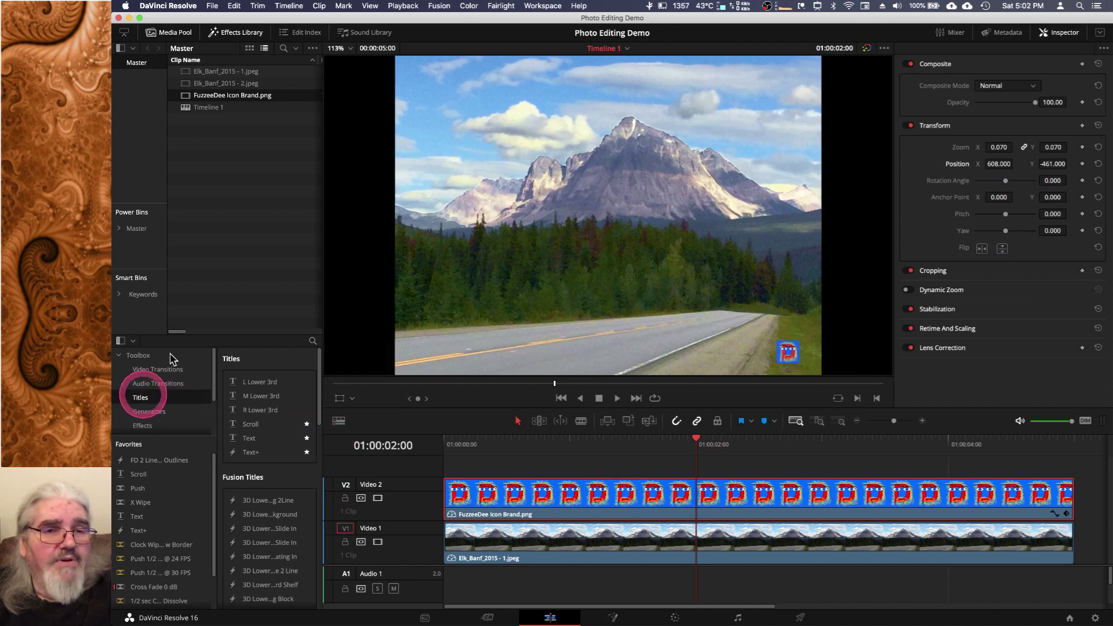
click(248, 37)
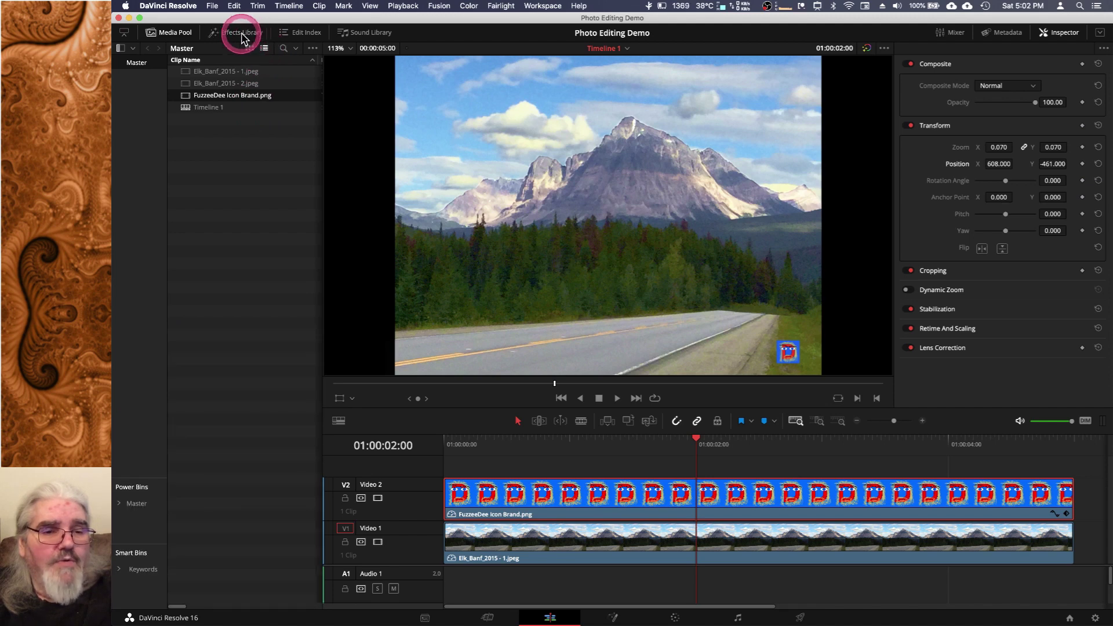
click(247, 37)
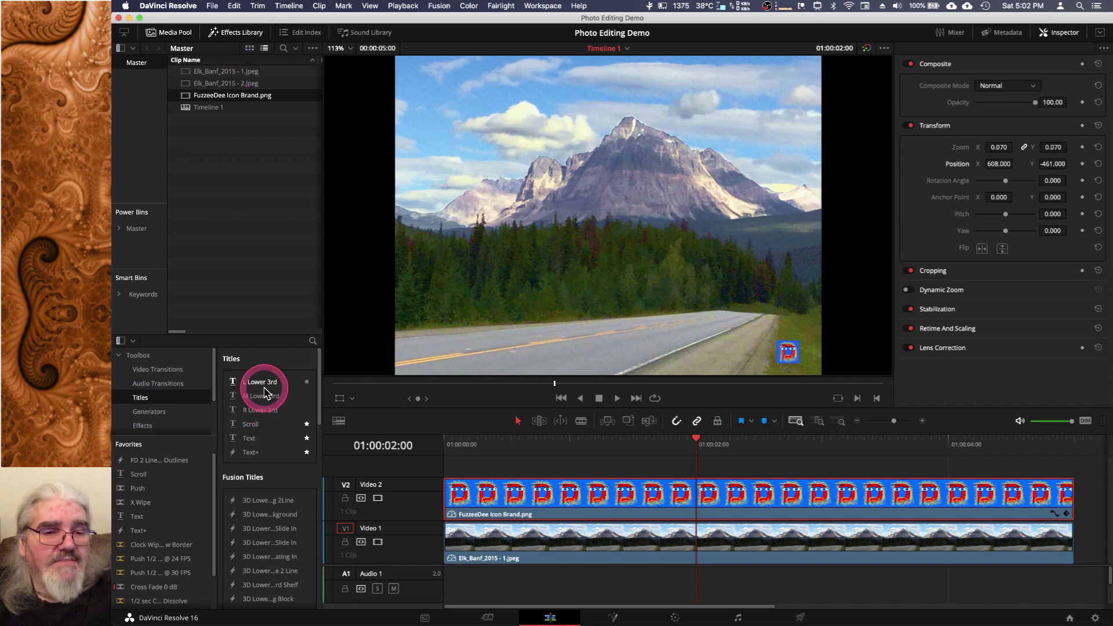
- Add a Text+ title on a new video track above the logo, starting at the beginning of the timeline
scroll(265, 393, down, 4)
scroll(262, 391, up, 4)
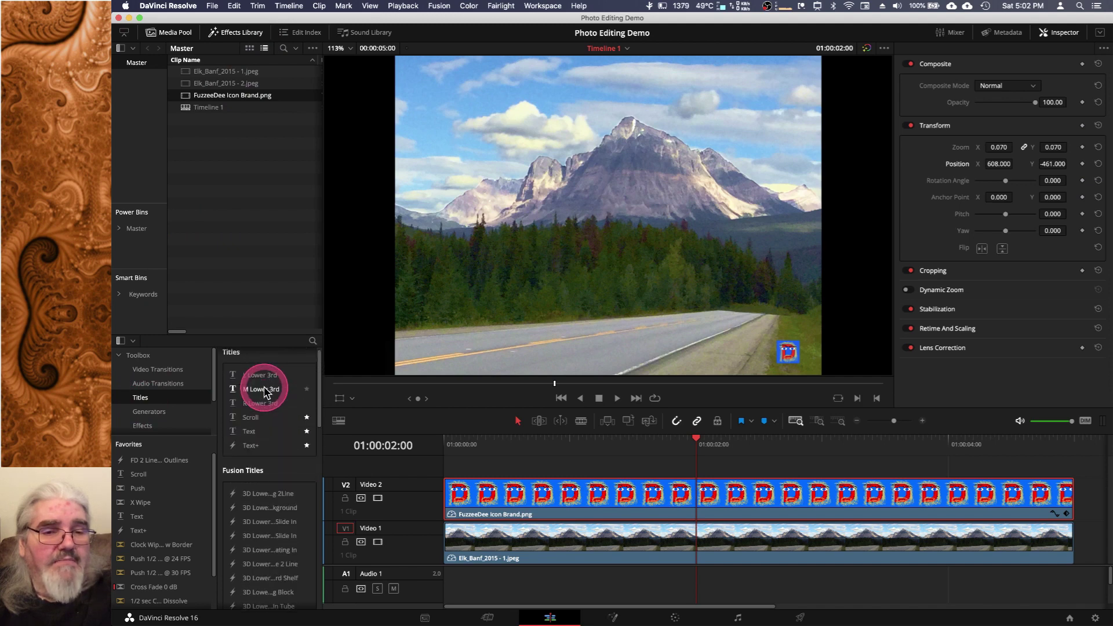
click(233, 446)
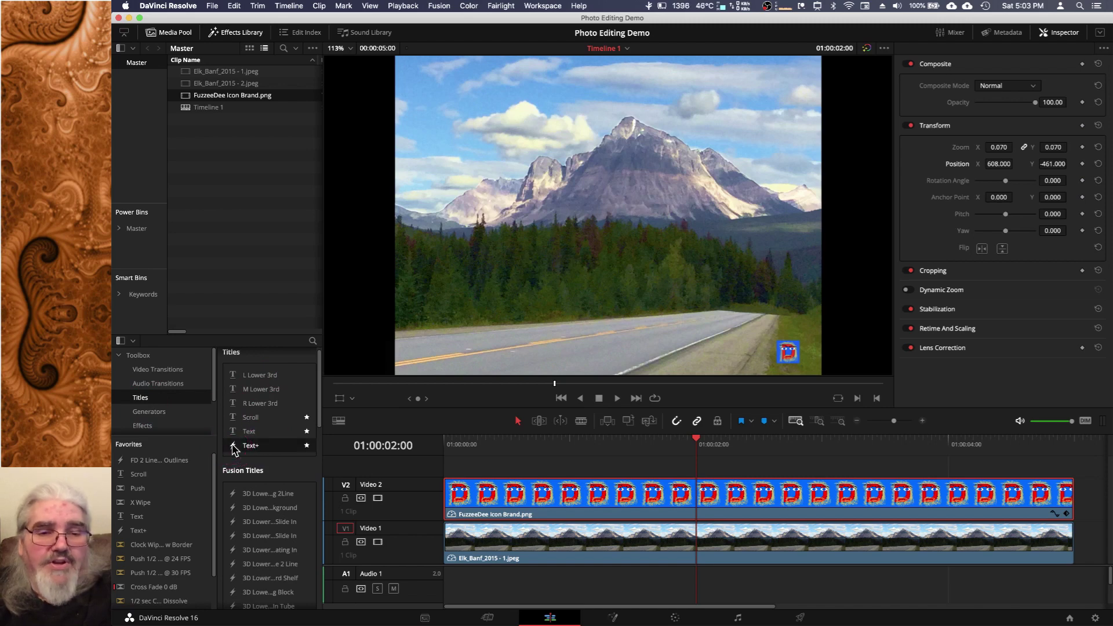
drag(234, 447, 471, 468)
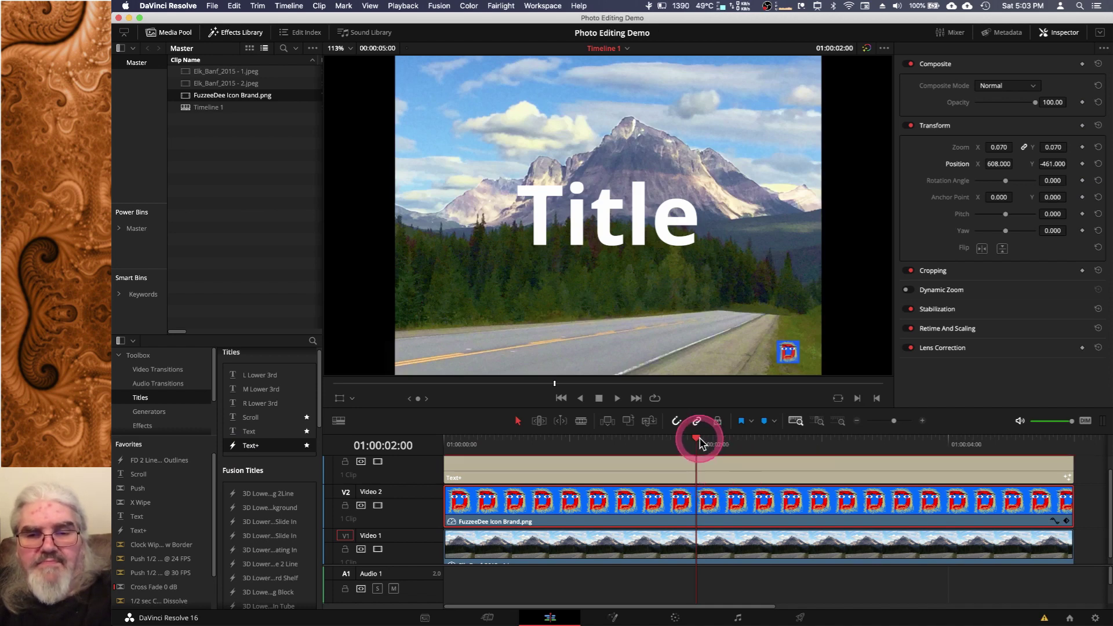
- Replace the Text+ title's placeholder text with "Mountains 2015"
click(806, 469)
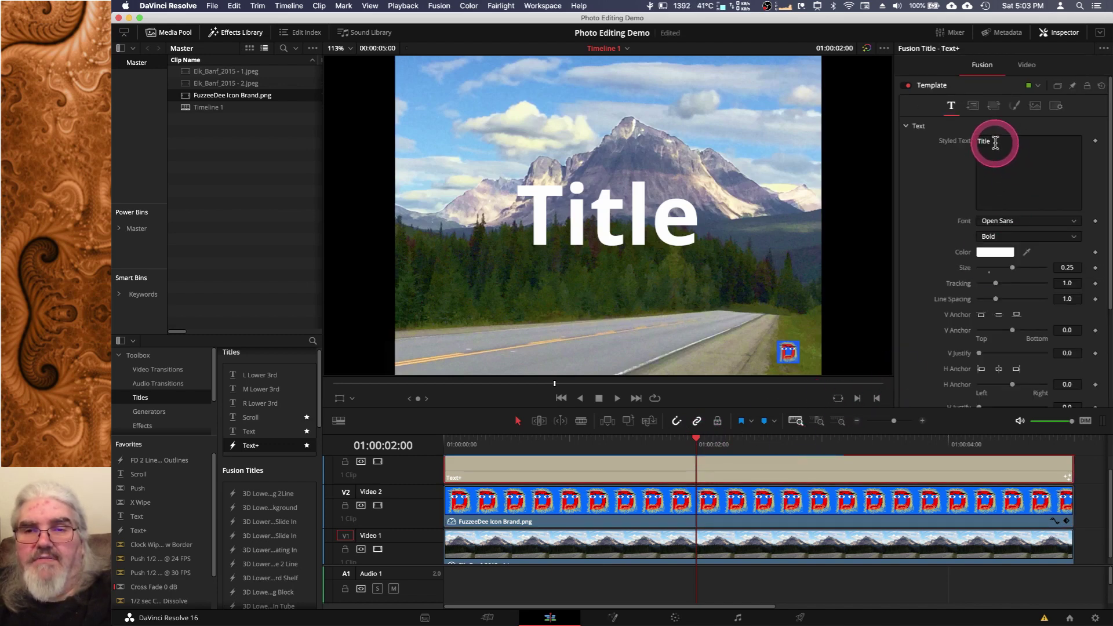
drag(996, 142, 963, 142)
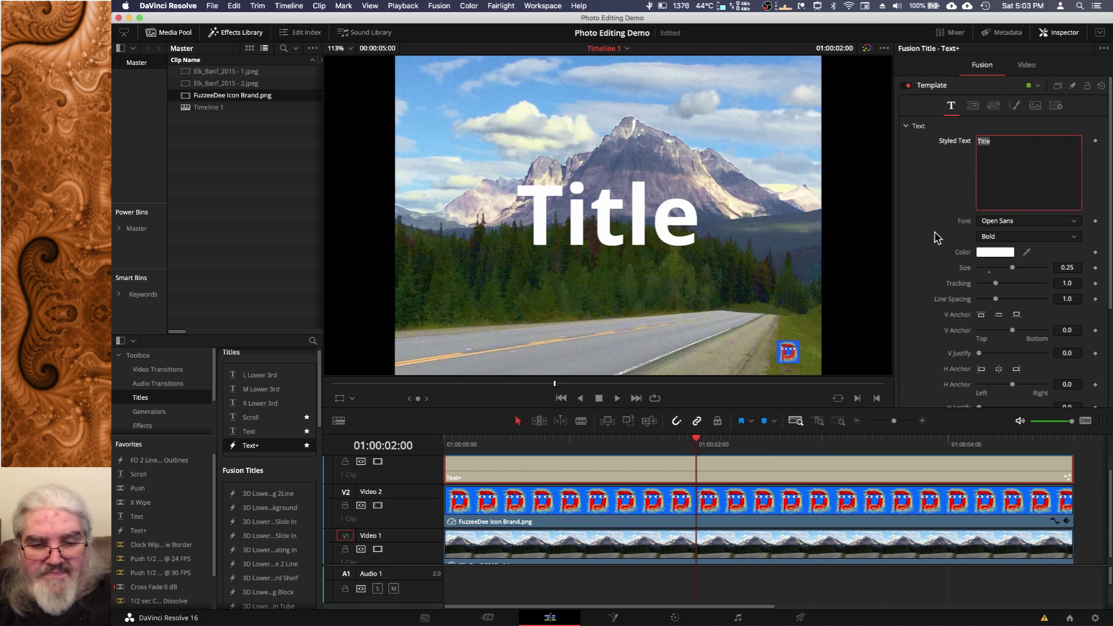
text(Mount)
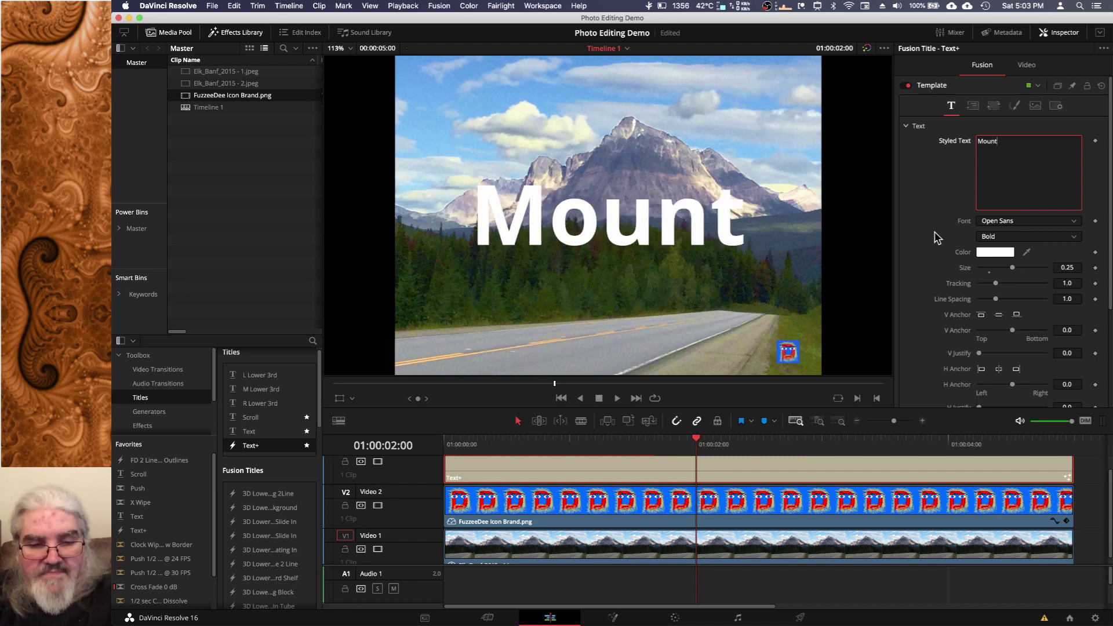
text(ains)
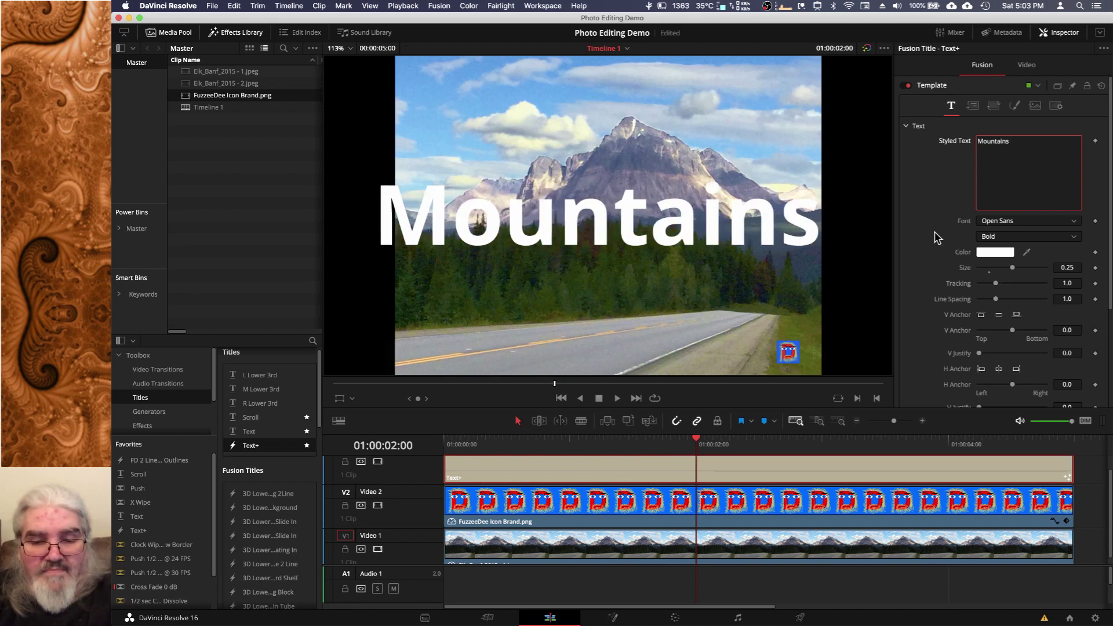
text( 2015)
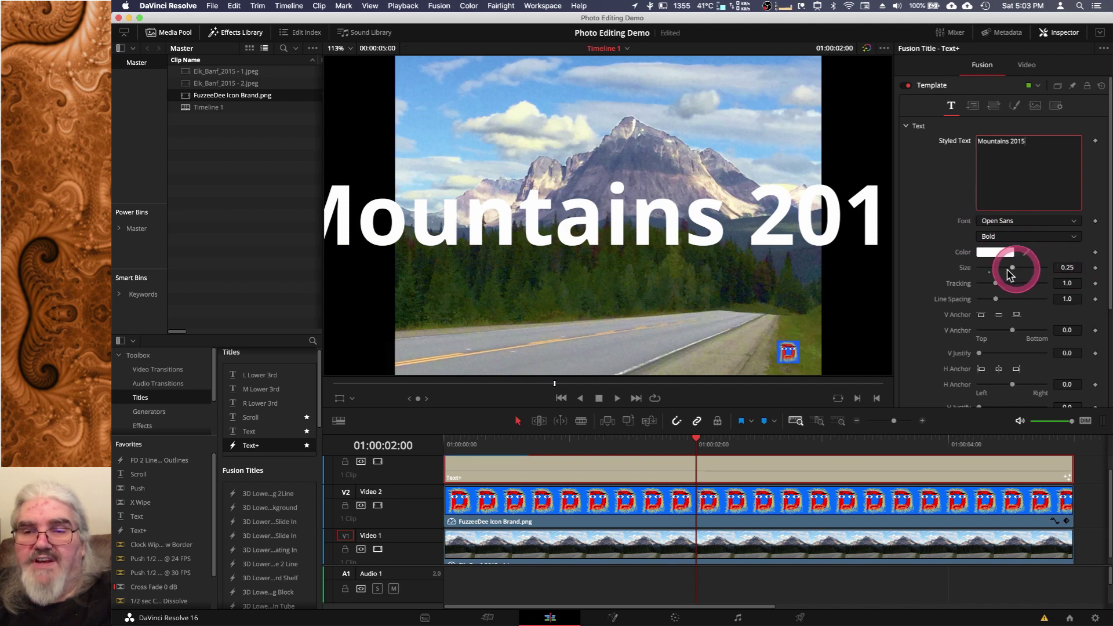
- Reduce the title's text size to 0.0908 and change its color to red
drag(1012, 268, 995, 275)
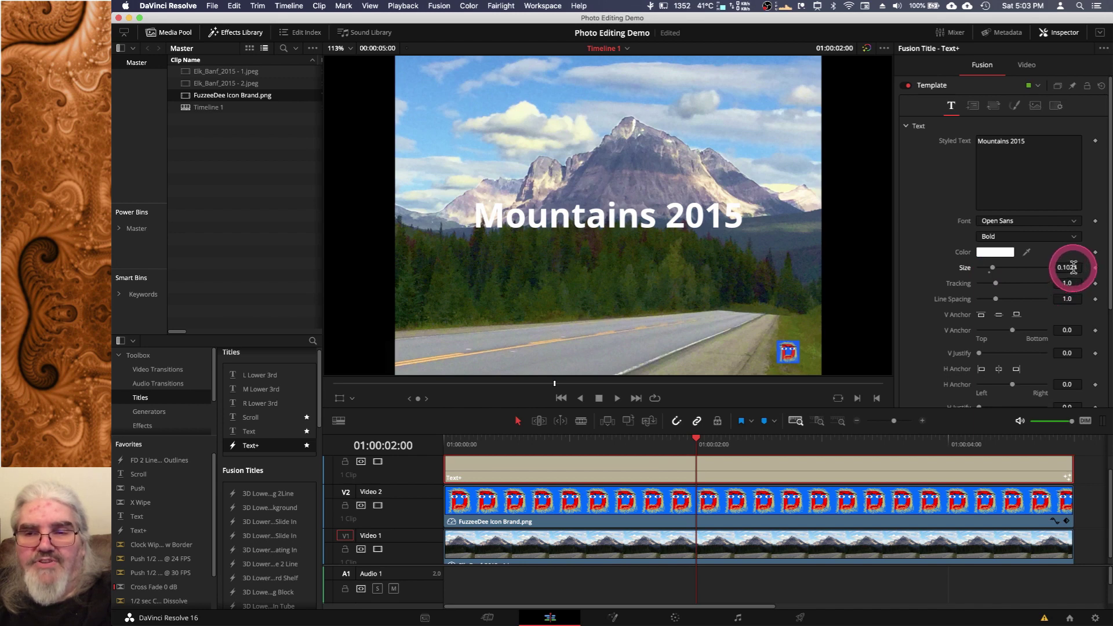
drag(1073, 267, 1007, 268)
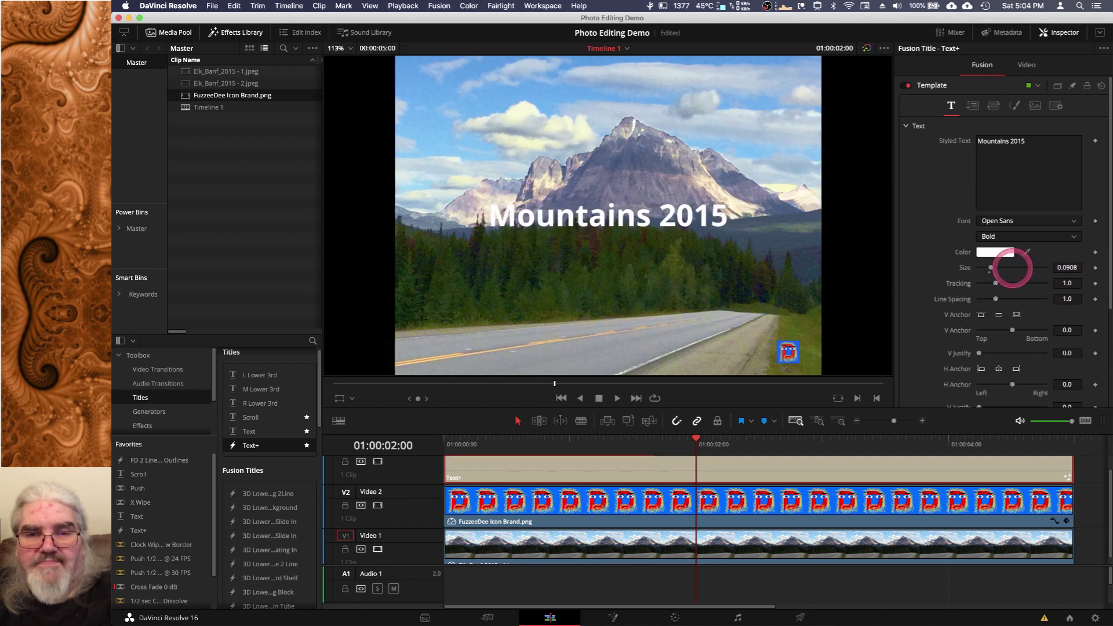
click(998, 253)
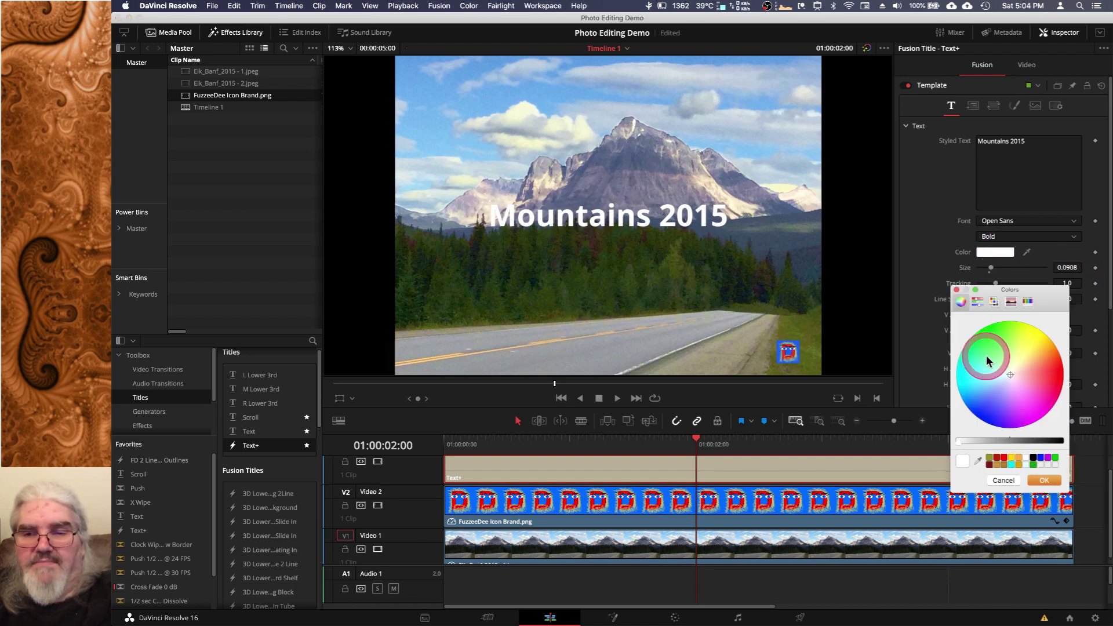
click(1011, 376)
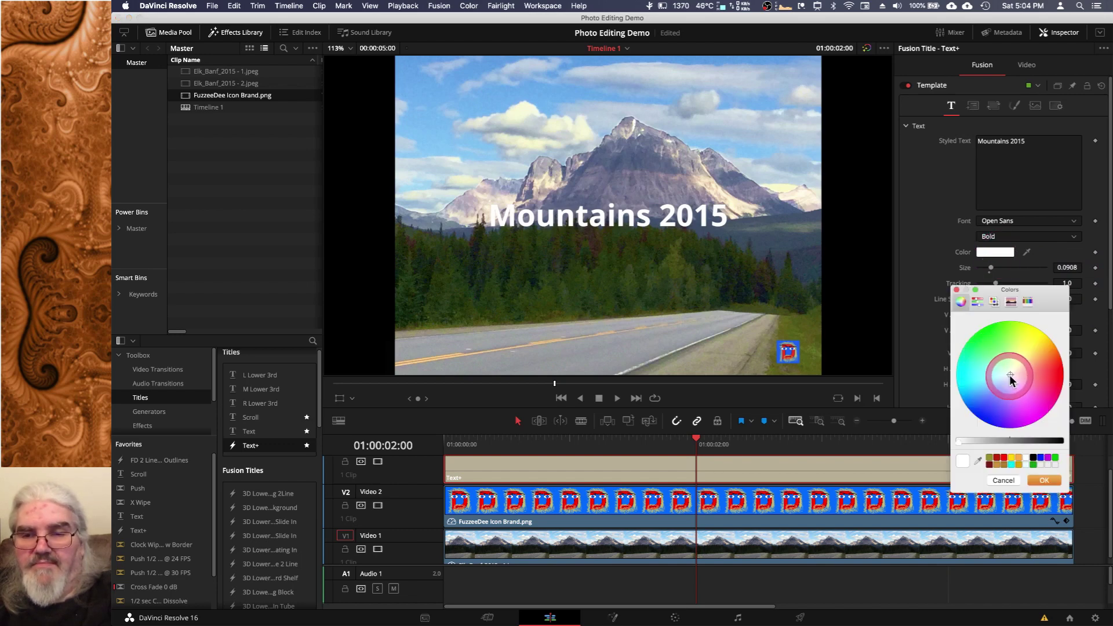
click(1055, 370)
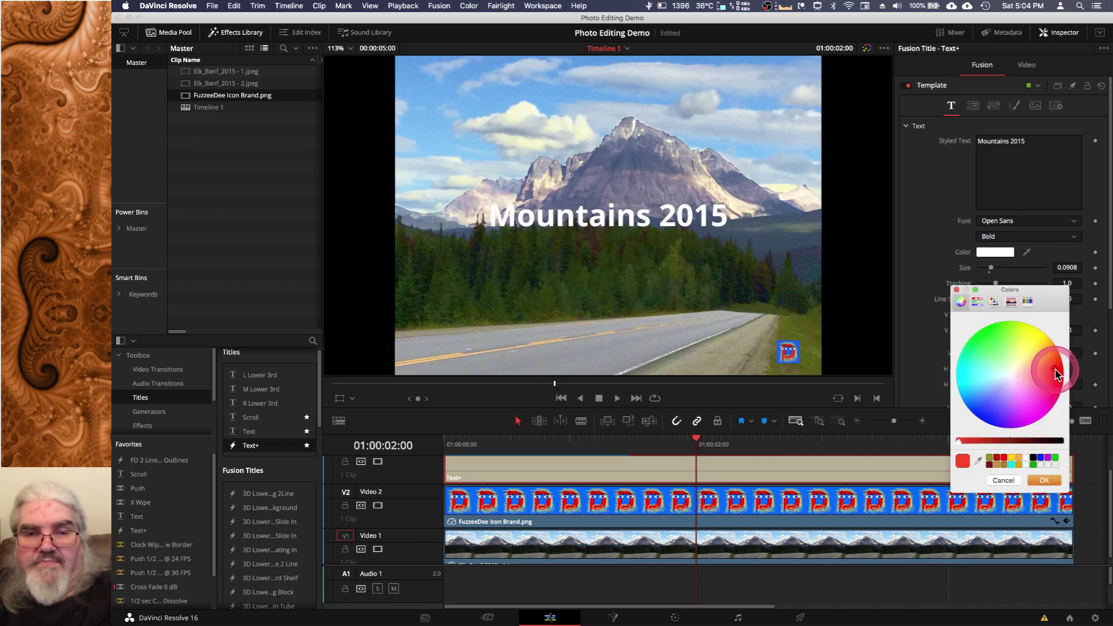
click(1044, 481)
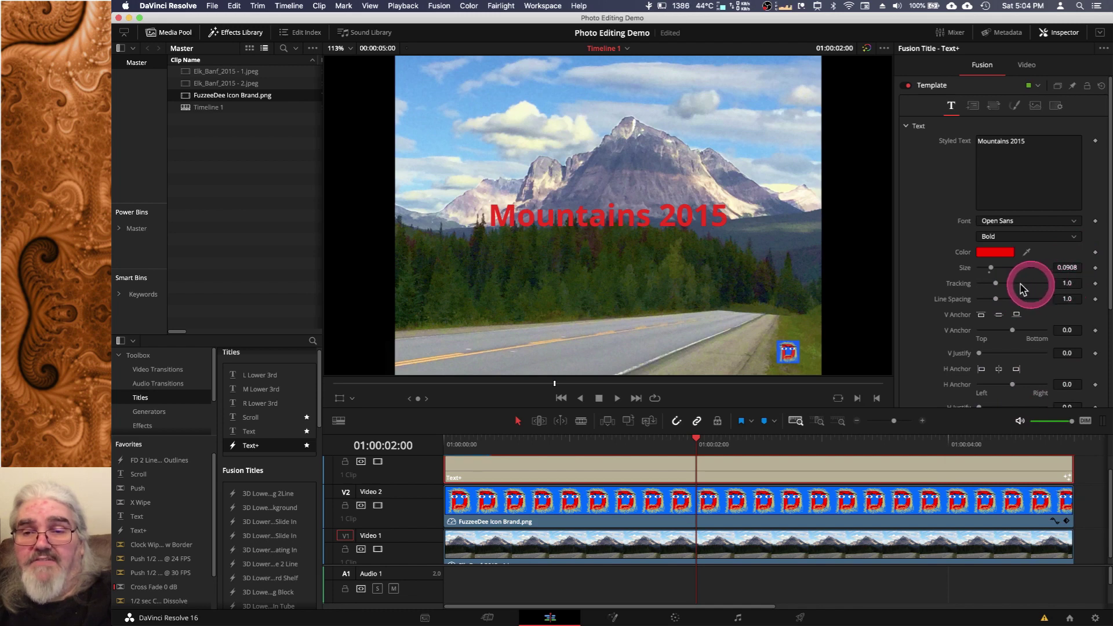
- Increase the title's tracking to 1.165 and set its font to Arial Black
drag(996, 284, 998, 284)
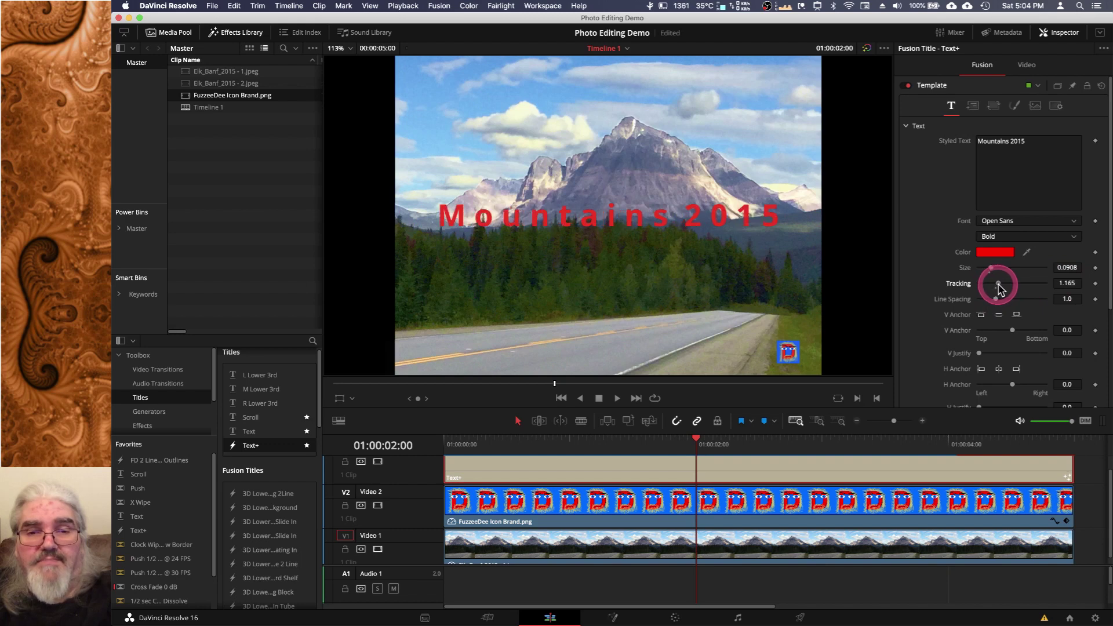
click(1072, 227)
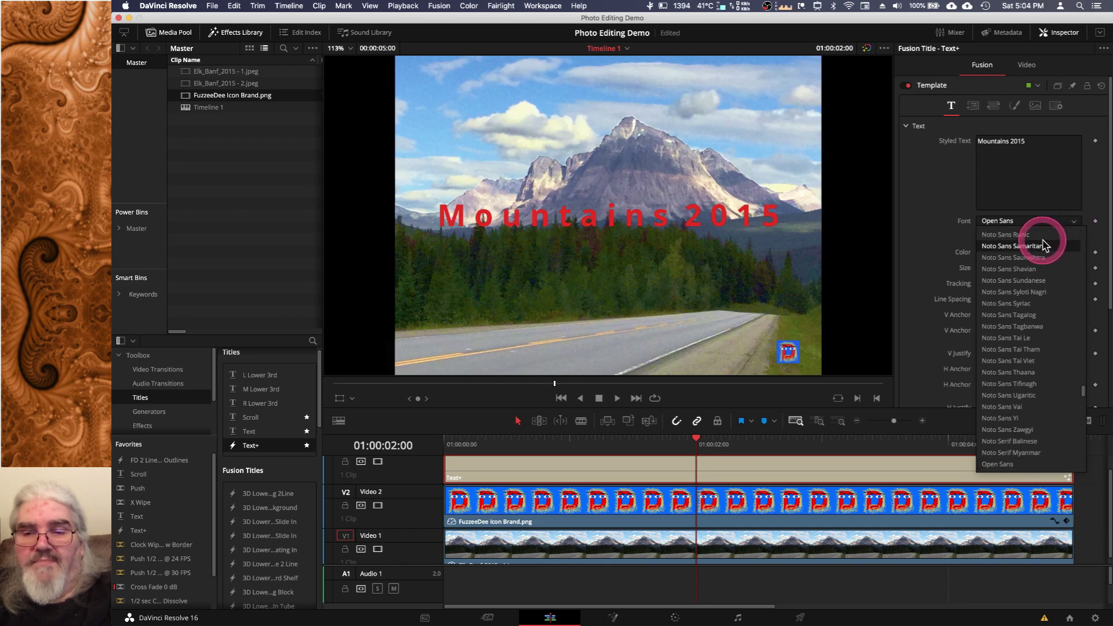
key(a)
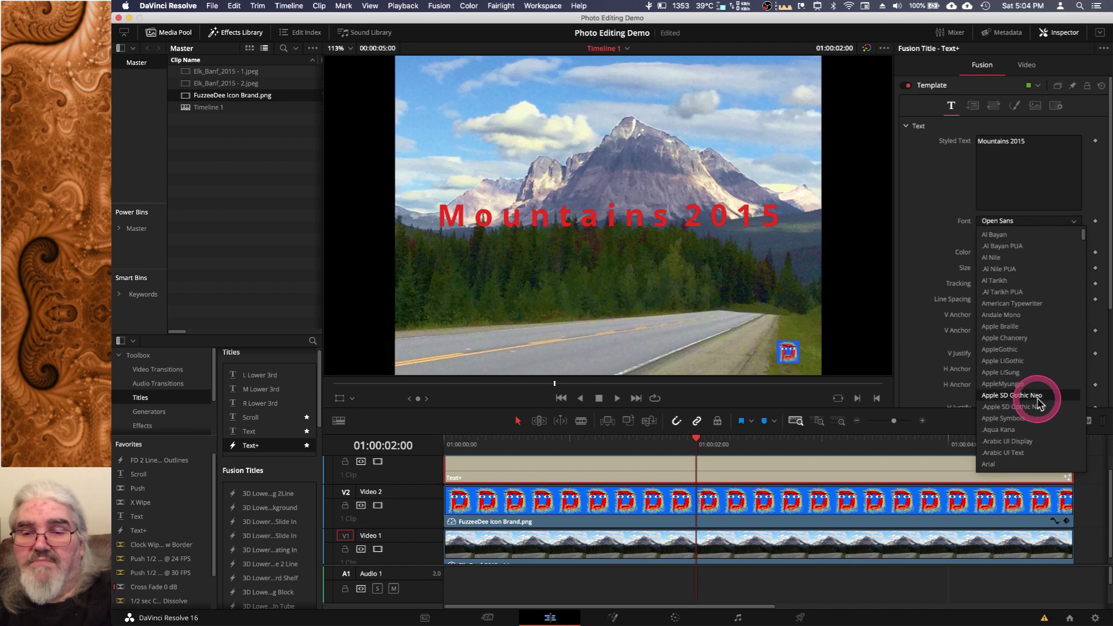
scroll(1038, 399, down, 2)
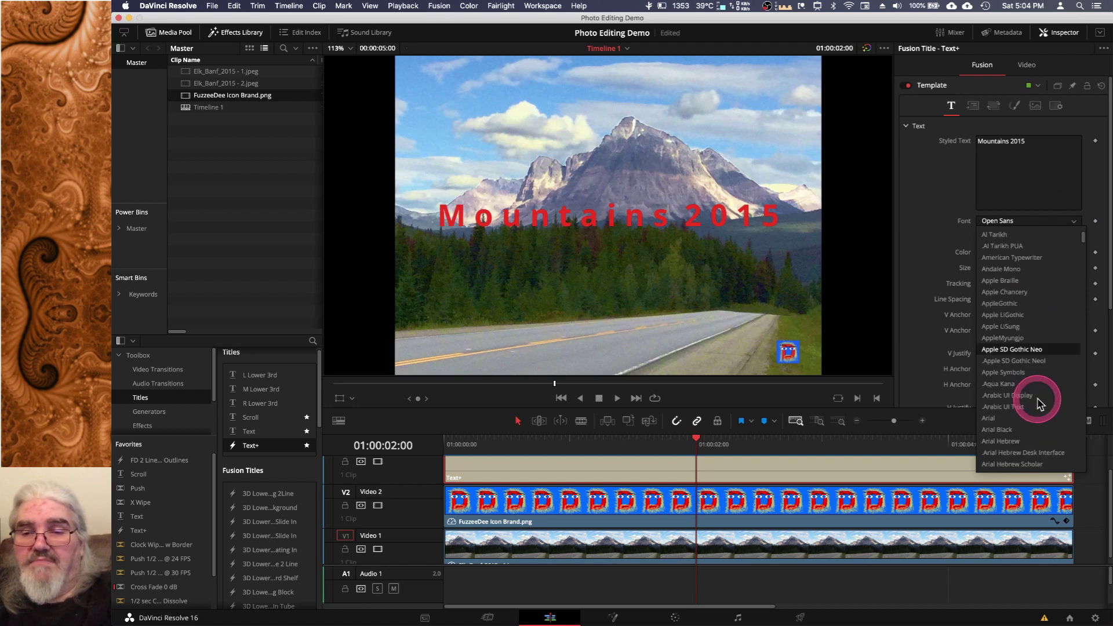
click(1009, 433)
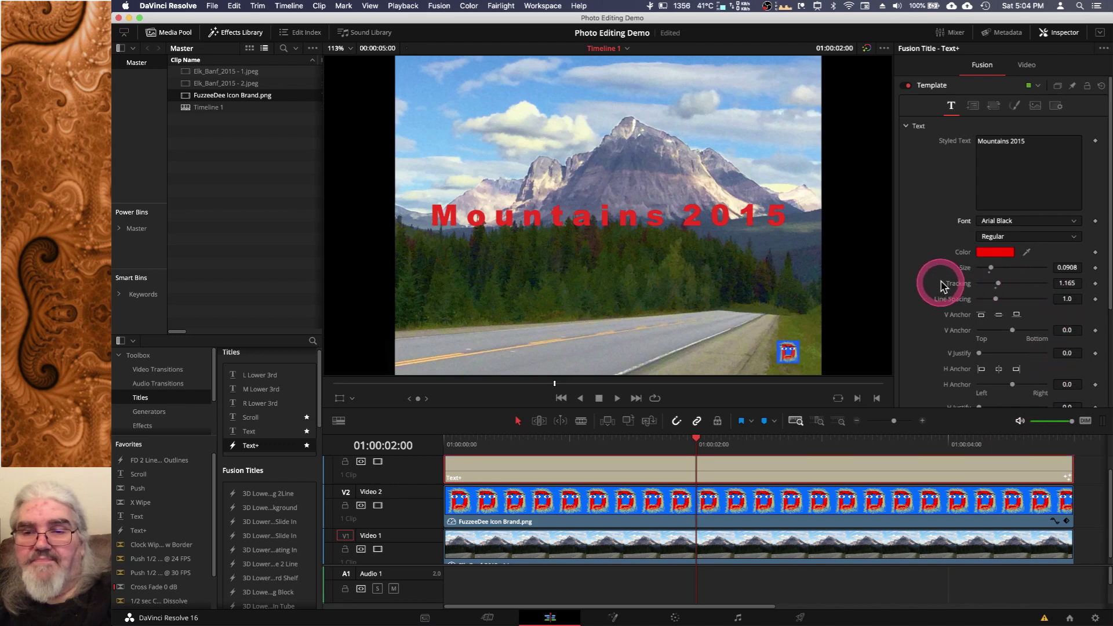
- Try shifting the title's vertical anchor and return it to 0.0
scroll(940, 284, down, 1)
scroll(940, 284, down, 2)
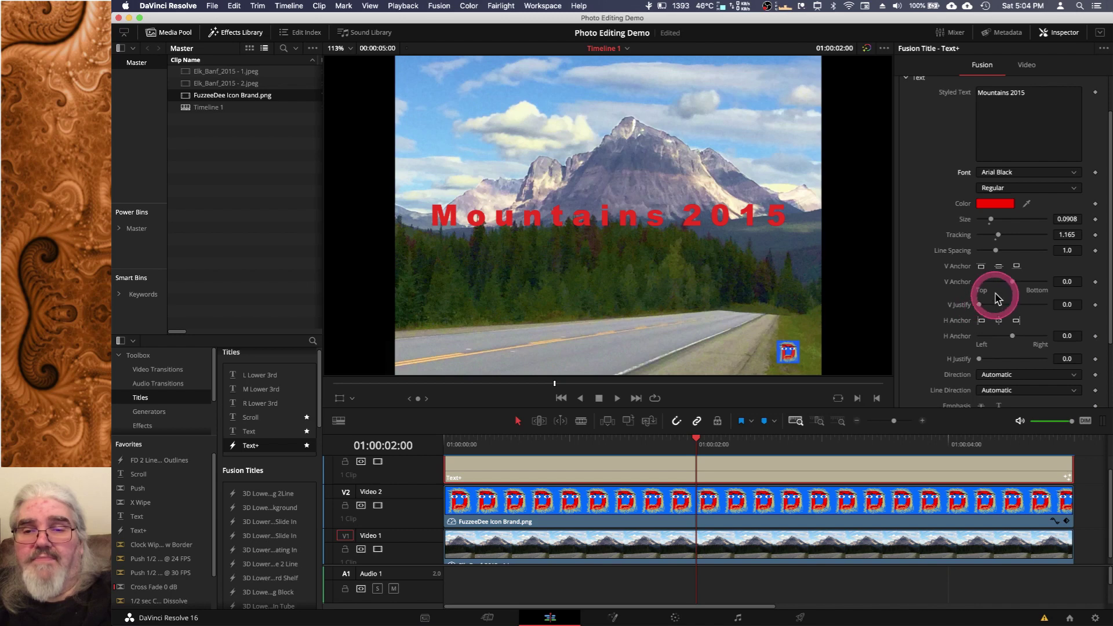
mouse_move(1012, 284)
mouse_down()
mouse_move(989, 281)
mouse_move(1045, 285)
mouse_move(966, 286)
mouse_move(1033, 288)
mouse_move(1013, 288)
mouse_up()
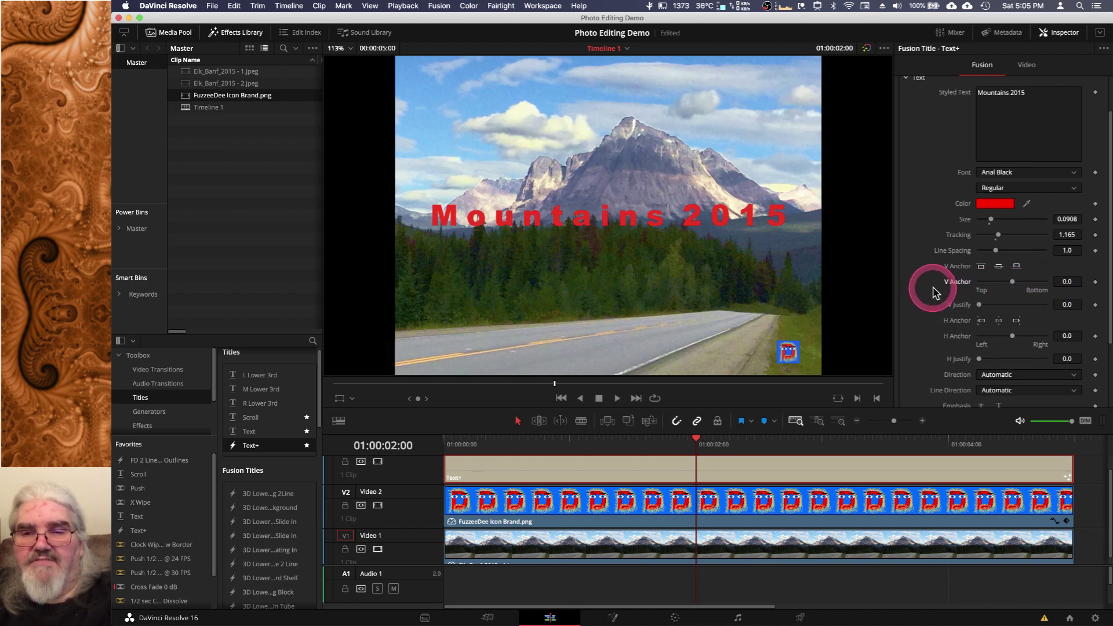
- Examine the title's remaining text settings, including the Advanced Controls for kerning
scroll(928, 276, down, 3)
scroll(928, 276, down, 1)
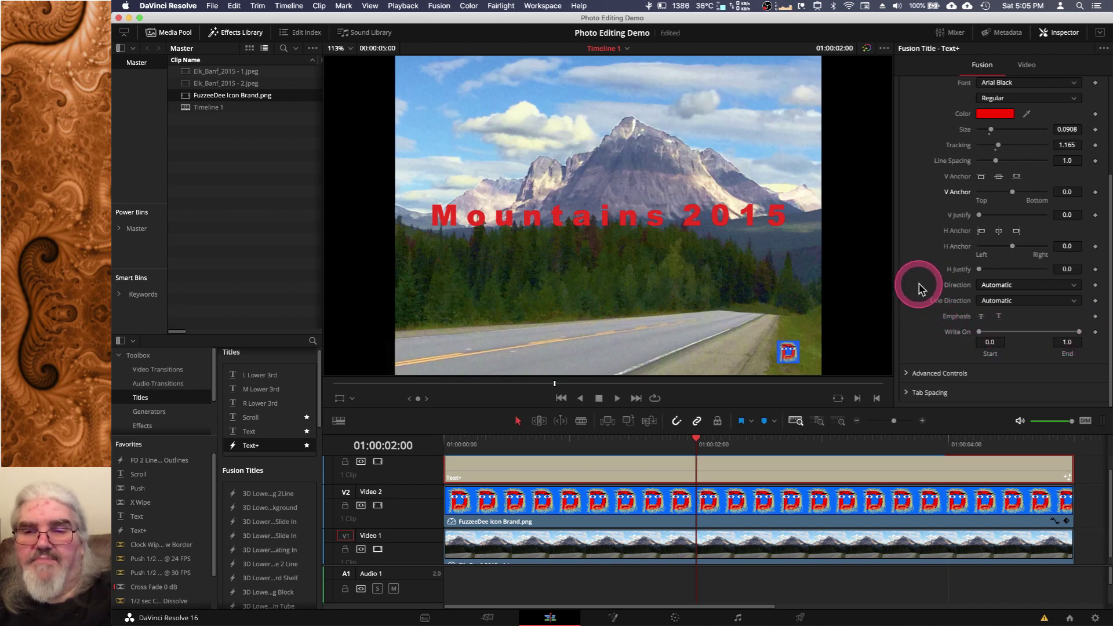
click(908, 377)
scroll(1011, 370, down, 3)
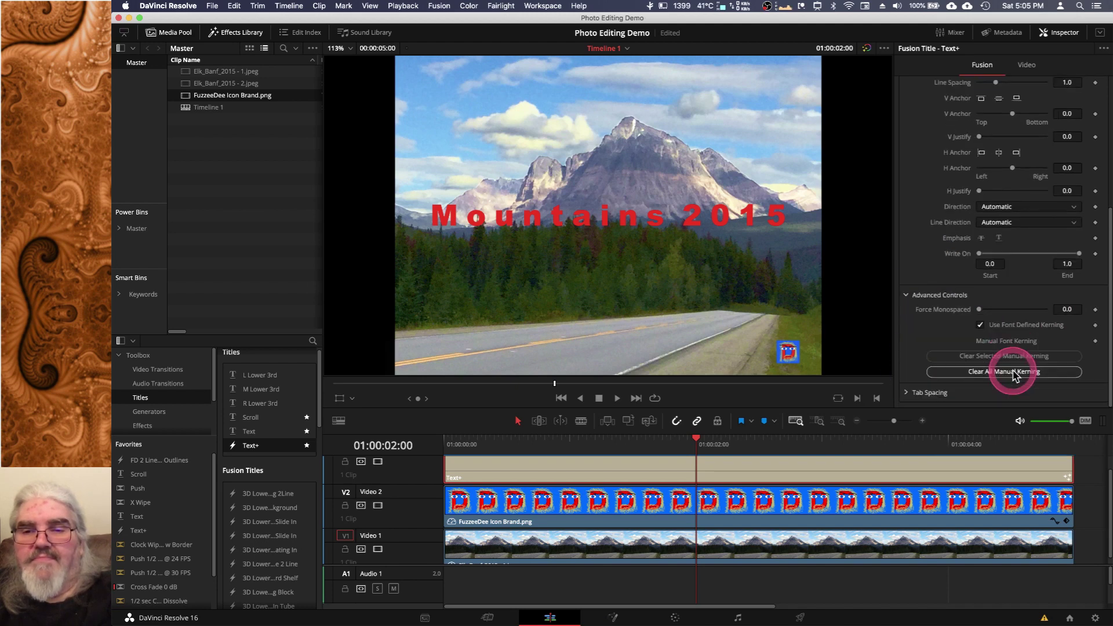
click(907, 297)
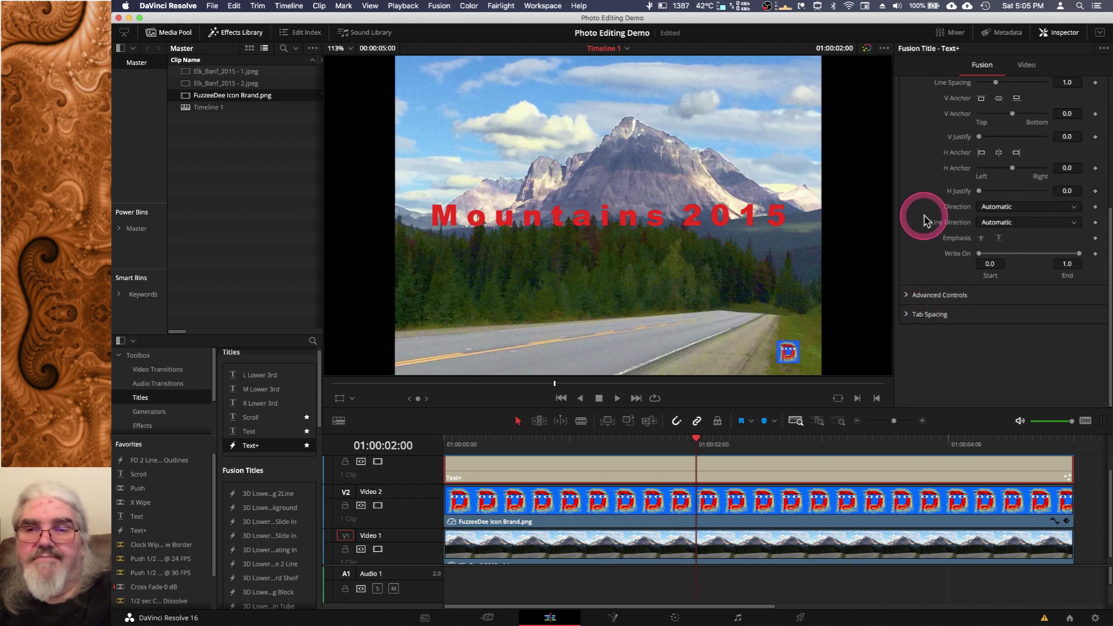
scroll(926, 220, up, 5)
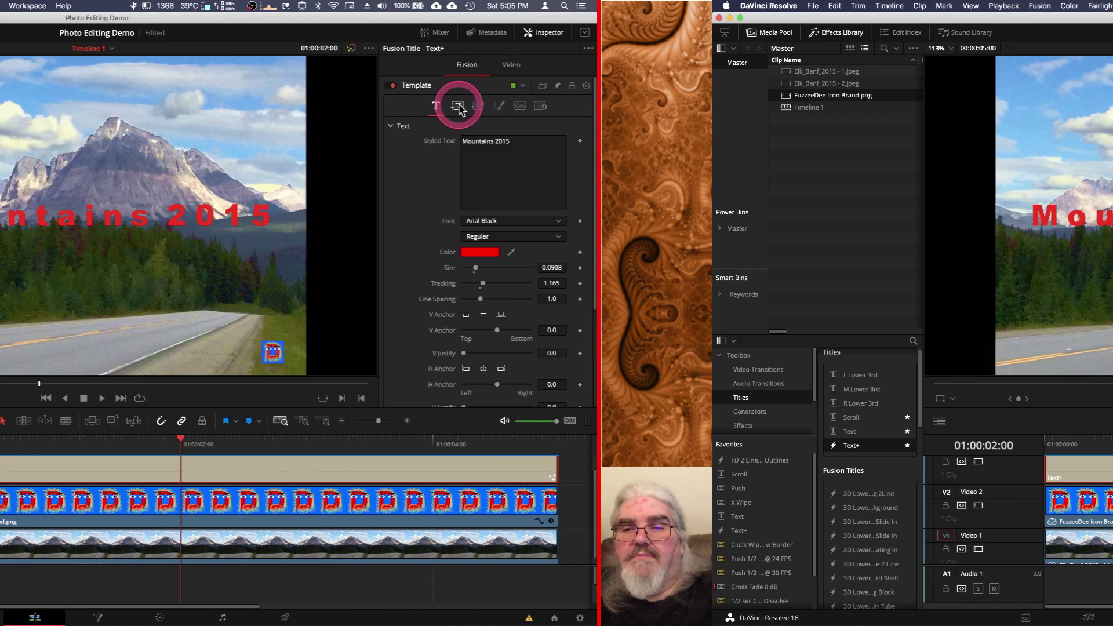
- Try the title's X and Z layout rotation and set its Y rotation to -54.8
click(972, 103)
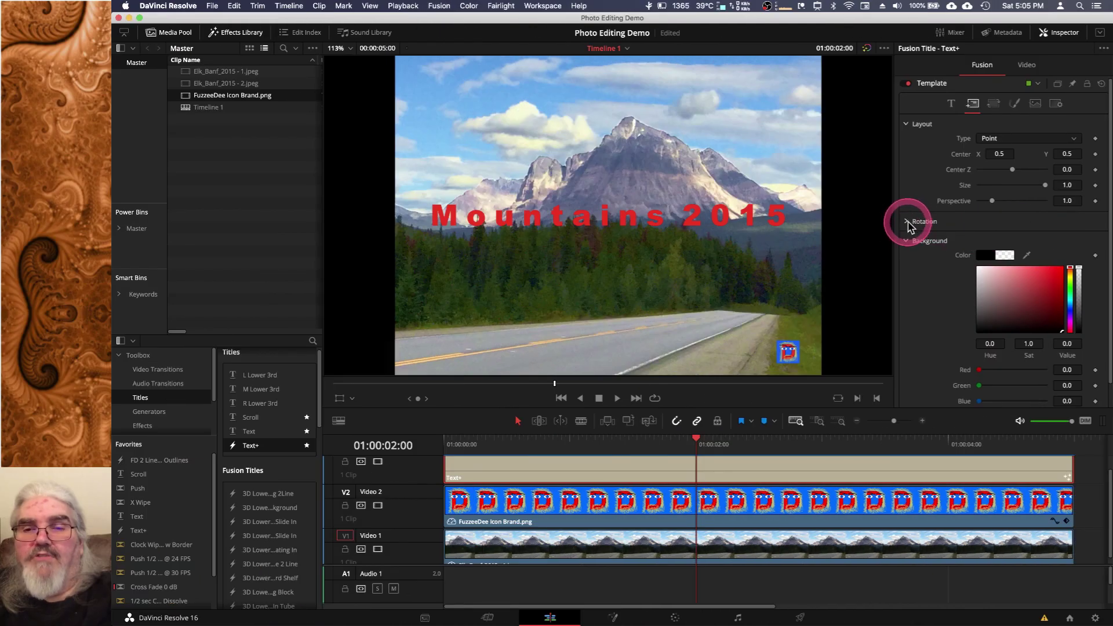
click(908, 224)
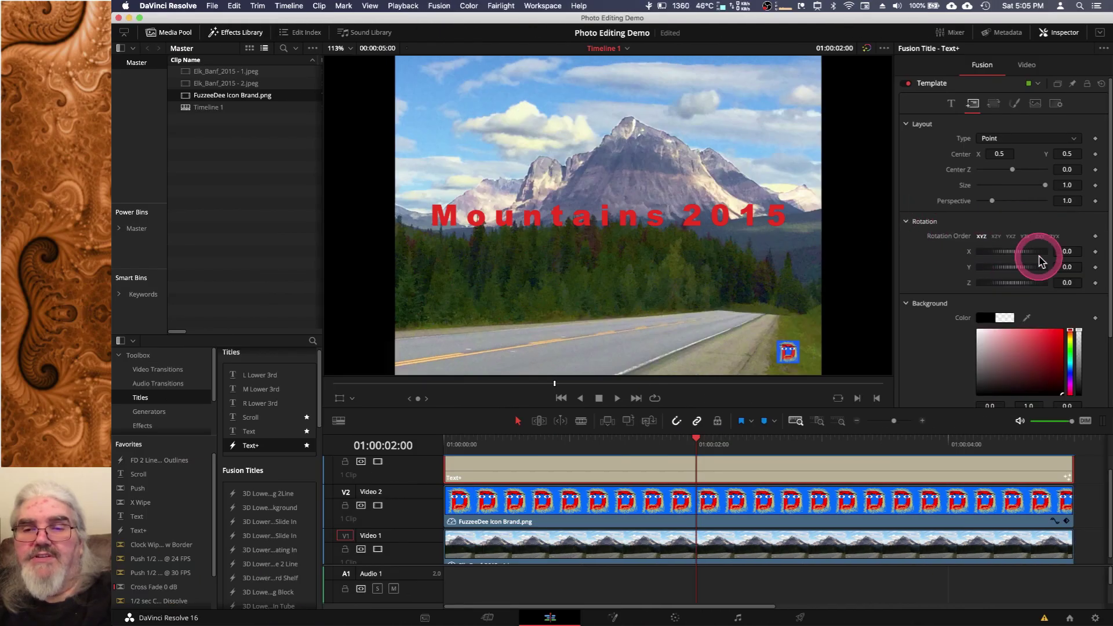
mouse_move(1006, 251)
mouse_down()
mouse_move(1032, 261)
mouse_move(993, 257)
mouse_move(1007, 259)
mouse_up()
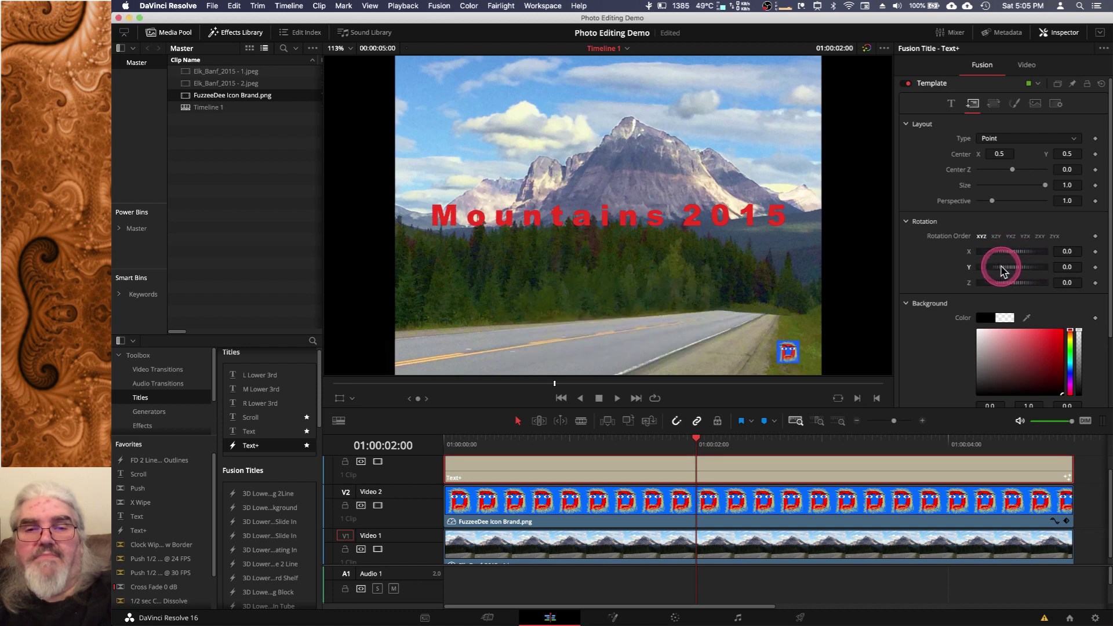
mouse_move(998, 270)
mouse_down()
mouse_move(1022, 269)
mouse_move(987, 273)
mouse_up()
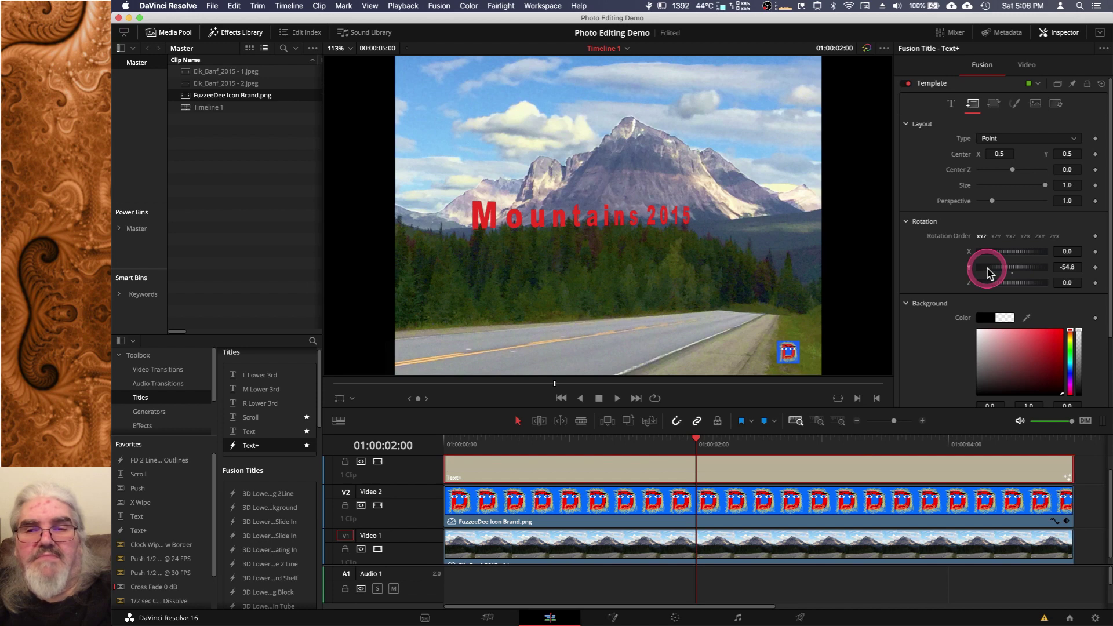
mouse_move(1012, 288)
mouse_down()
mouse_move(991, 288)
mouse_move(1021, 293)
mouse_up()
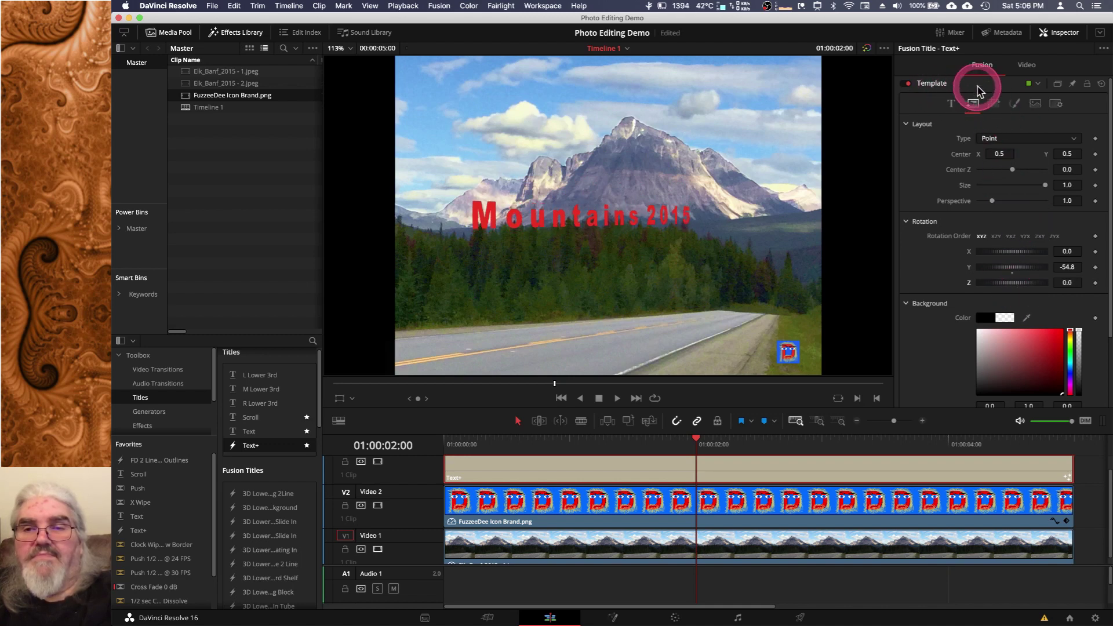
- Lower the title by setting its vertical center to 0.253, and adjust its Z rotation to follow the road
click(951, 106)
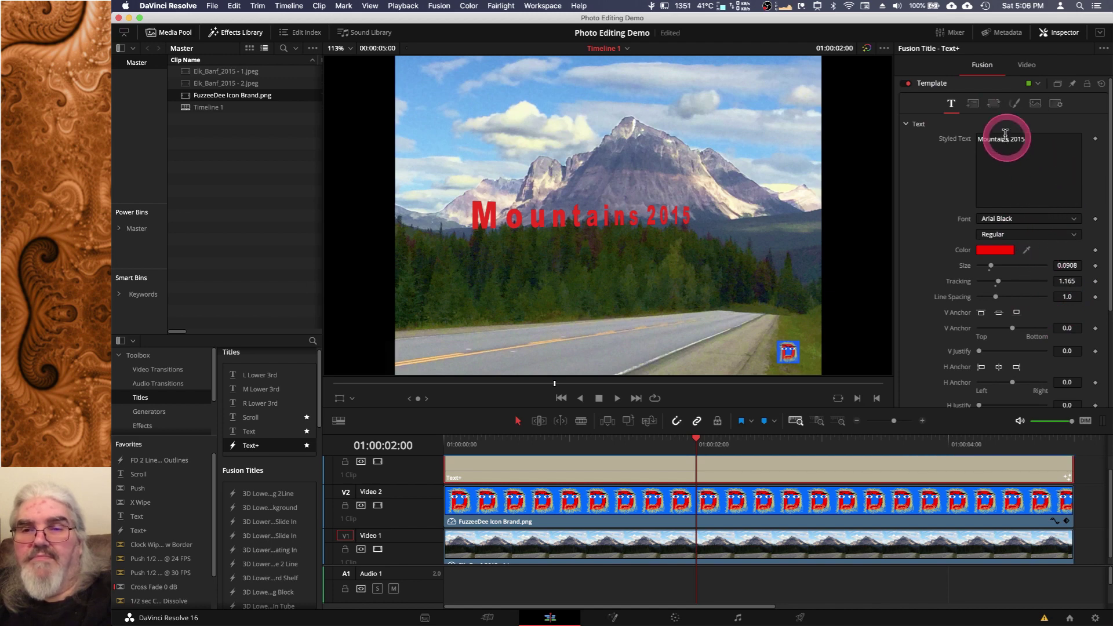
click(993, 105)
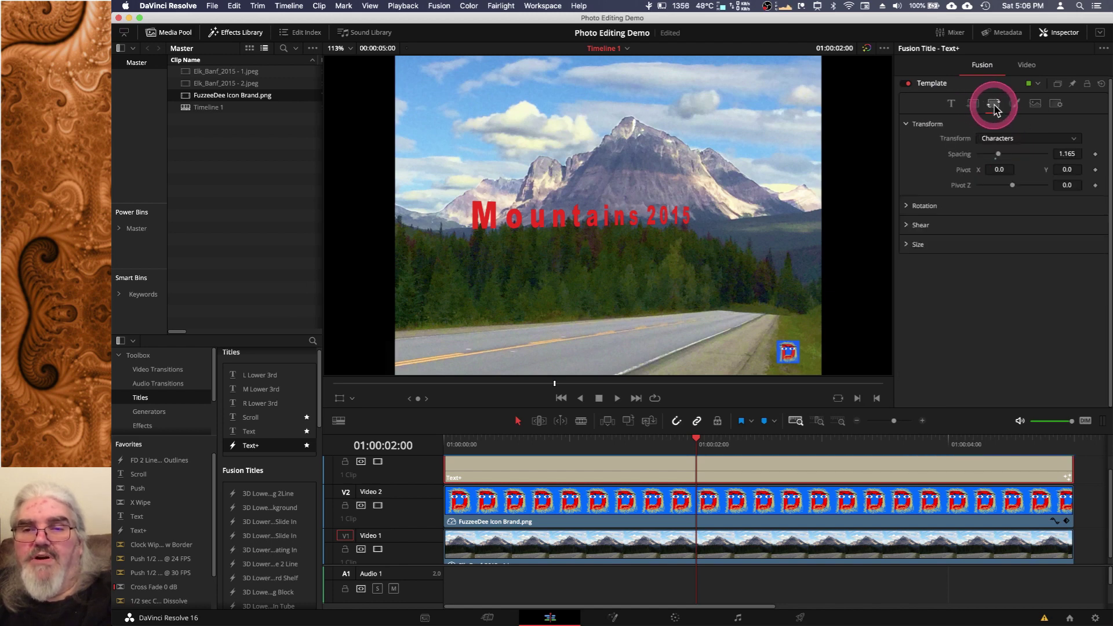
click(973, 104)
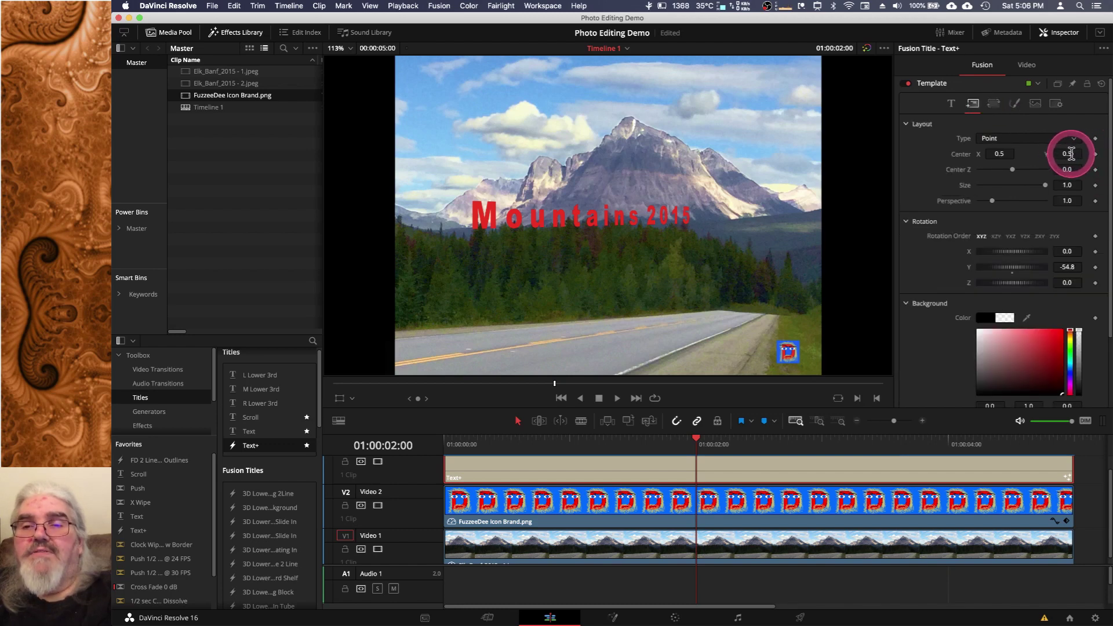
drag(1071, 154, 948, 160)
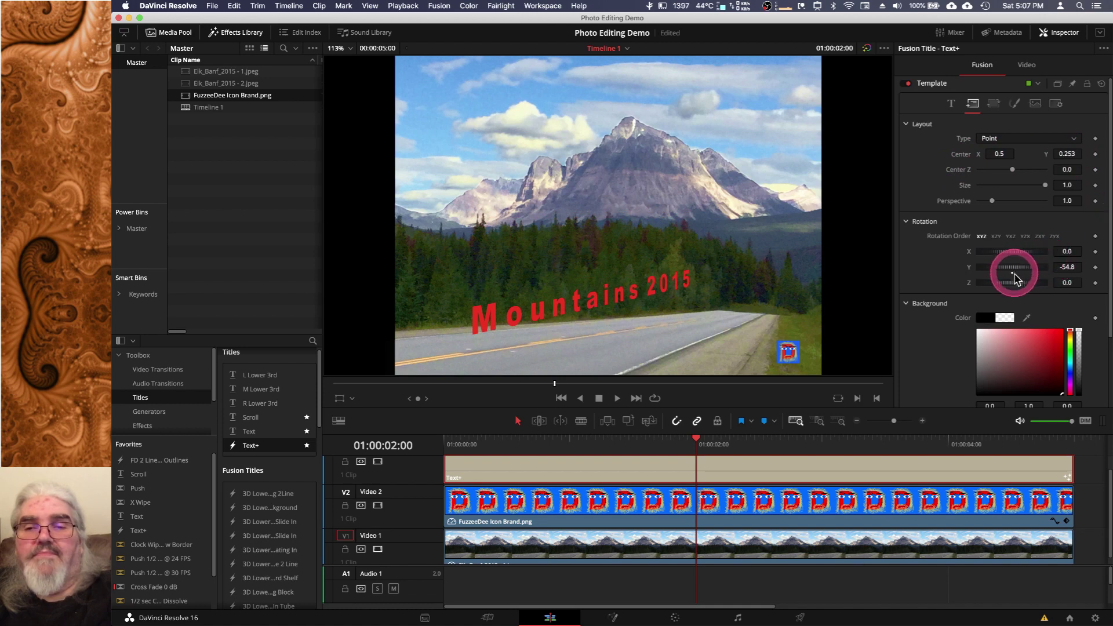
drag(1010, 288, 1009, 288)
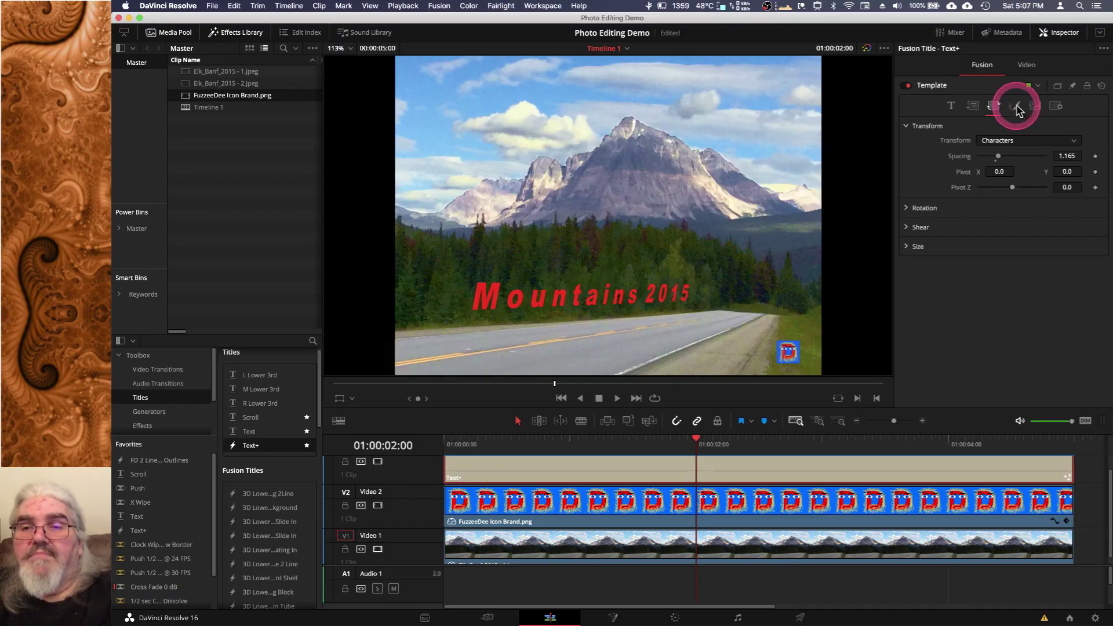
- Try the softness and horizontal shear of the title's fill shading and return them to 0.0
click(1015, 106)
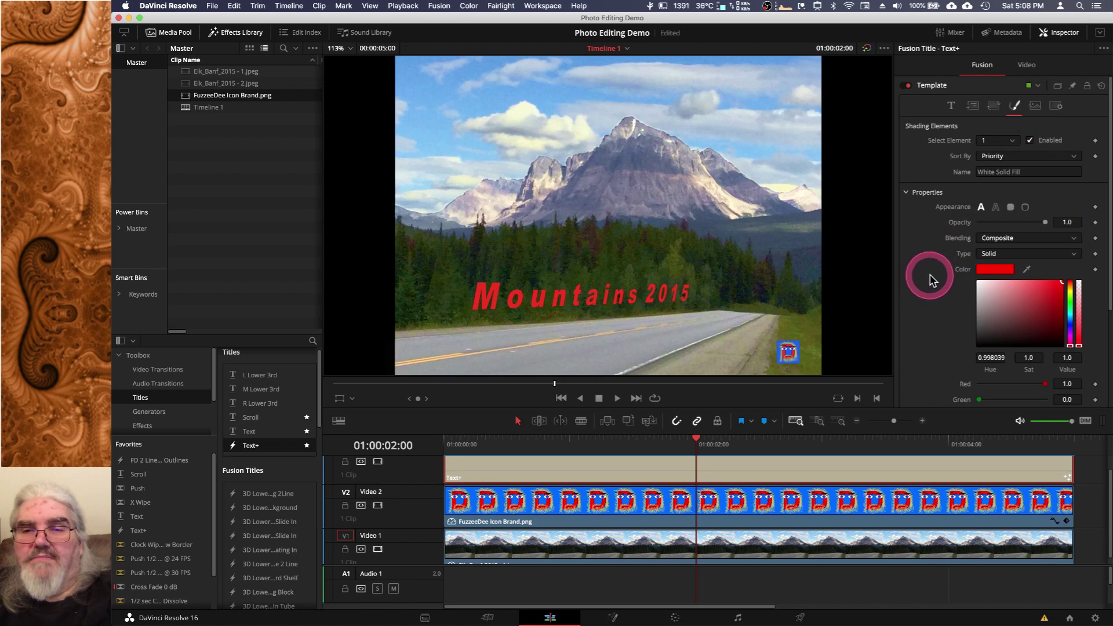
scroll(929, 276, down, 5)
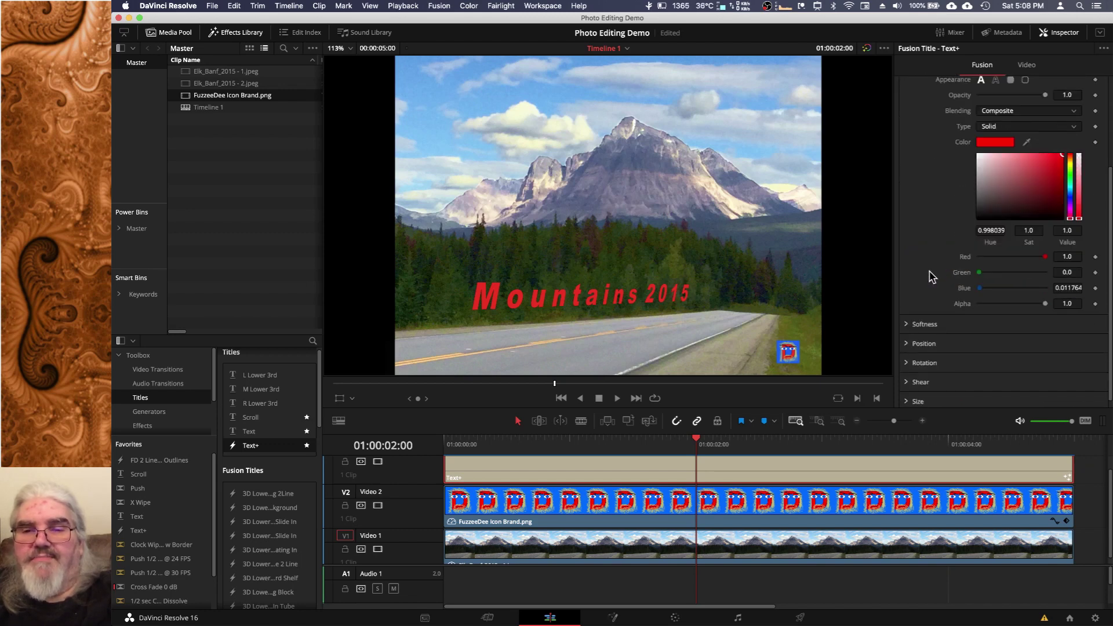
click(906, 325)
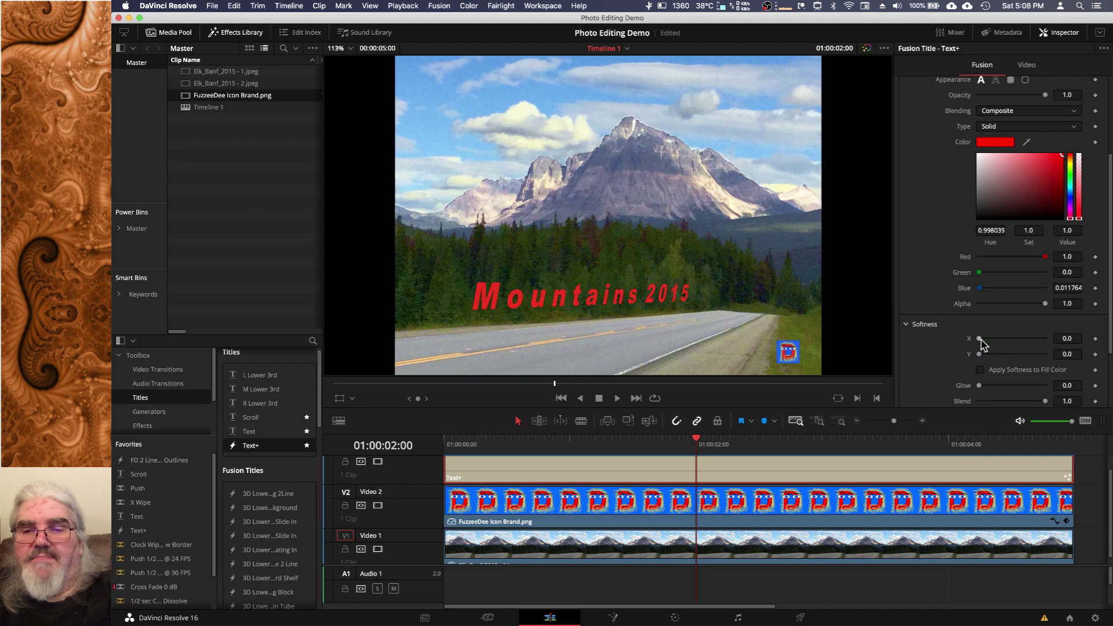
mouse_move(984, 343)
mouse_down()
mouse_move(1023, 346)
mouse_move(967, 339)
mouse_move(1018, 360)
mouse_move(973, 356)
mouse_up()
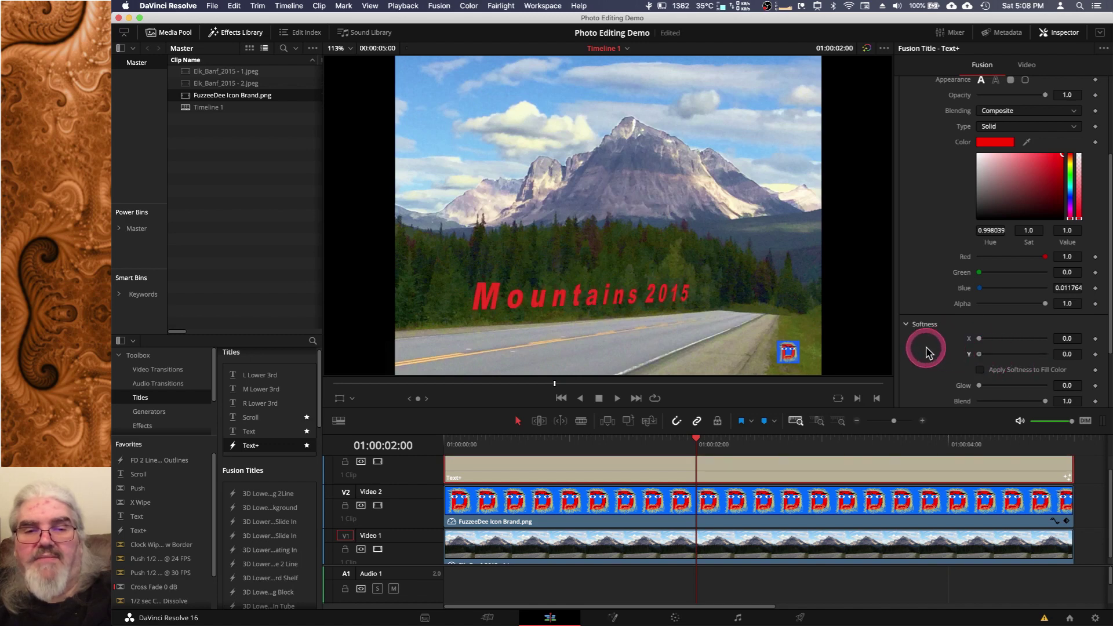
scroll(927, 316, down, 3)
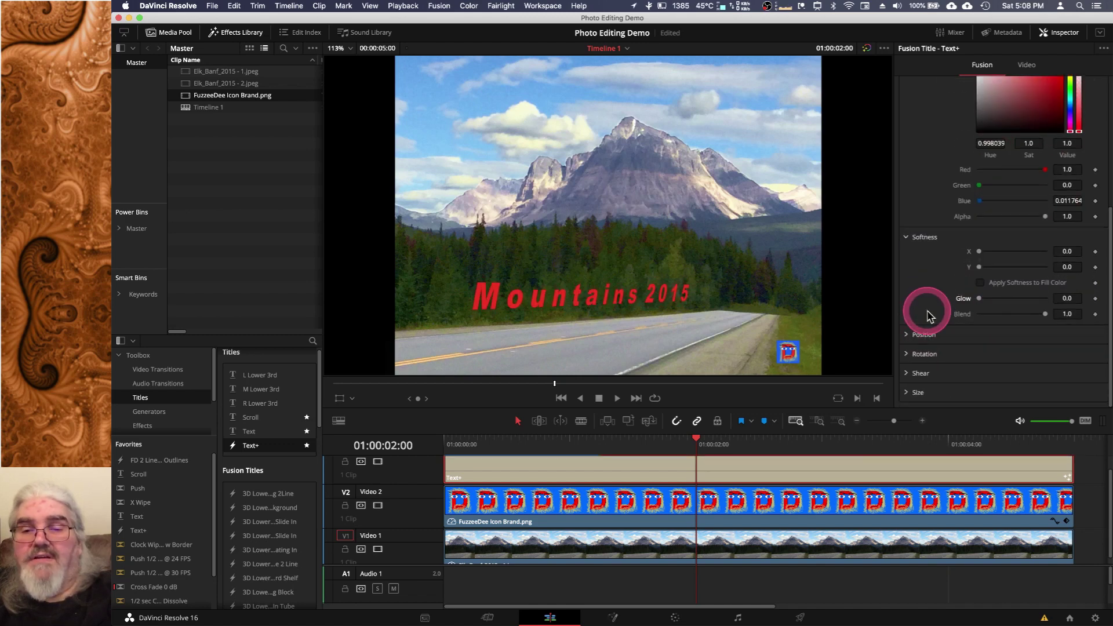
click(909, 374)
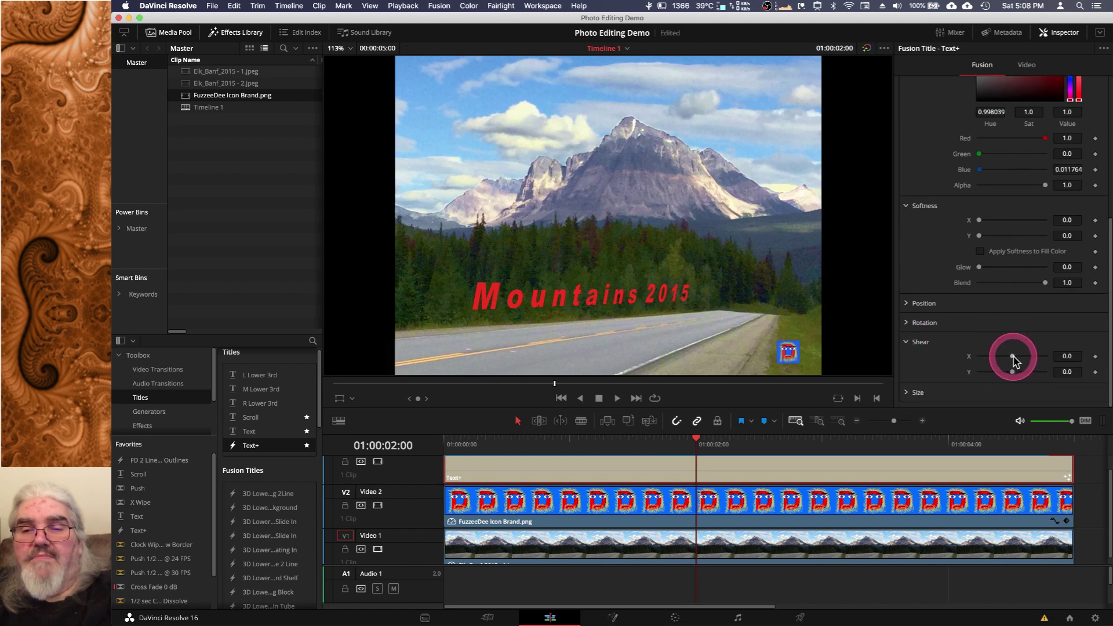
mouse_move(1013, 359)
mouse_down()
mouse_move(1046, 364)
mouse_move(983, 356)
mouse_move(1043, 361)
mouse_move(1012, 363)
mouse_up()
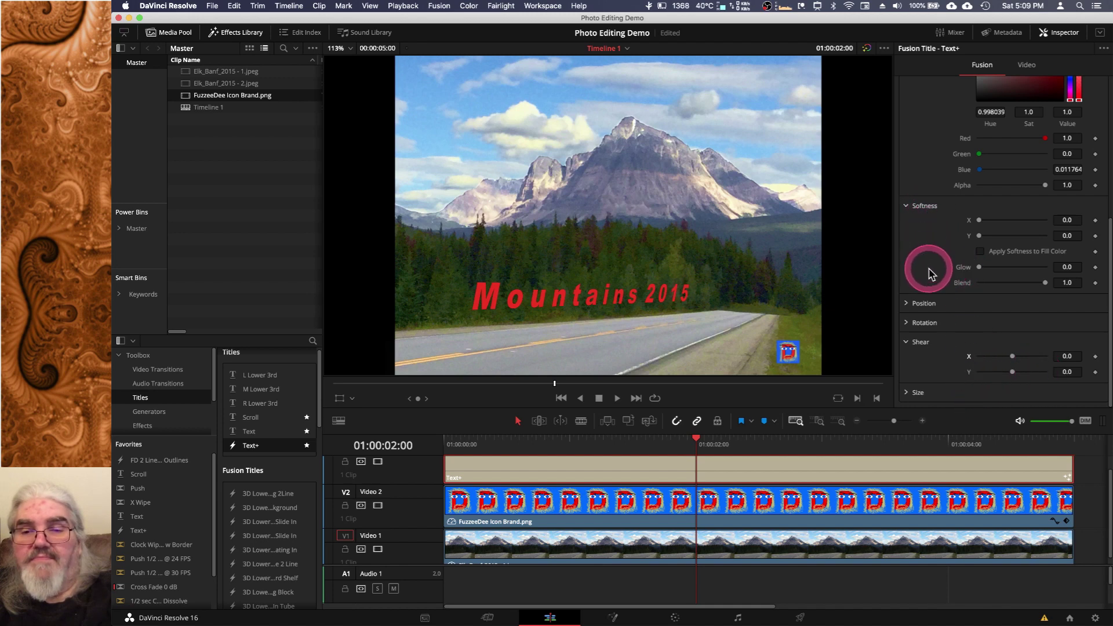
- Try the outline appearance on the title's first shading element and restore its solid text fill
scroll(929, 273, up, 5)
scroll(928, 273, up, 2)
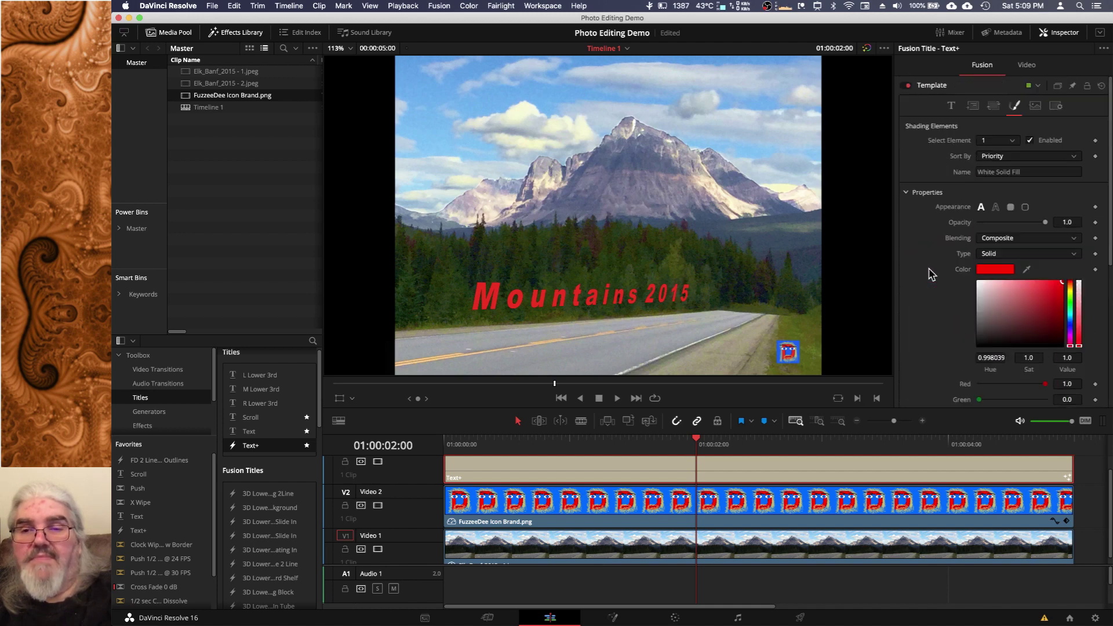
scroll(940, 249, down, 1)
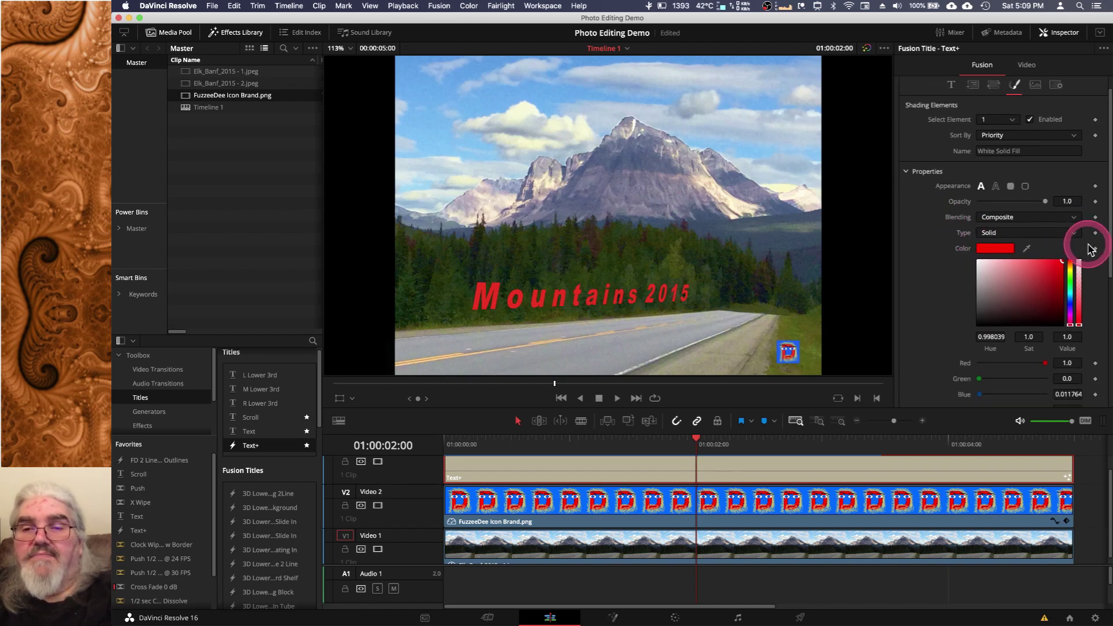
click(996, 187)
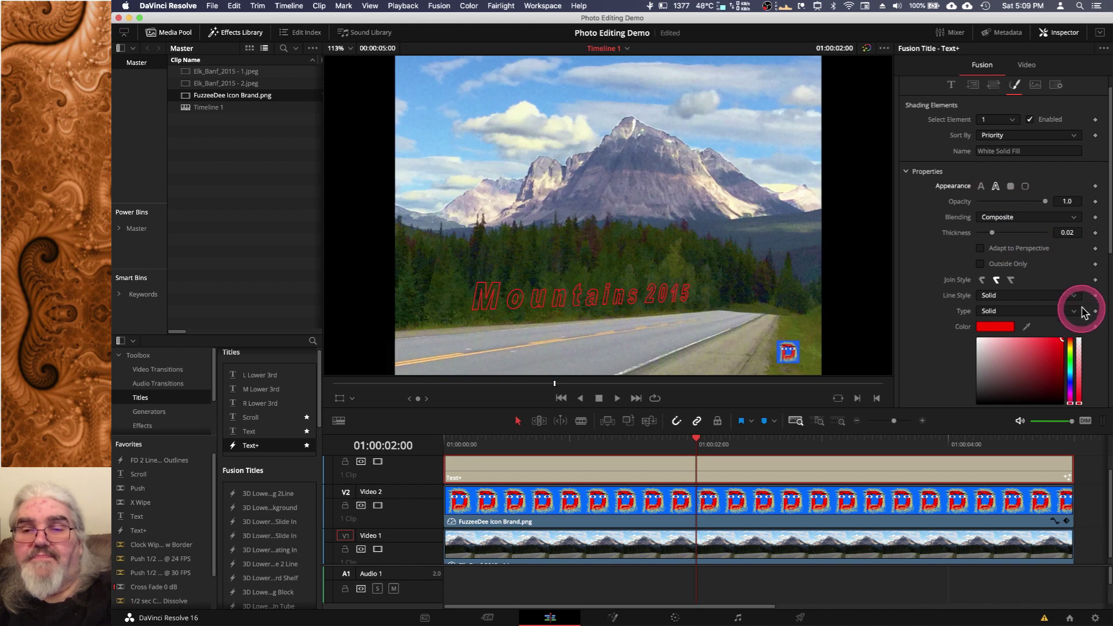
scroll(1079, 277, down, 2)
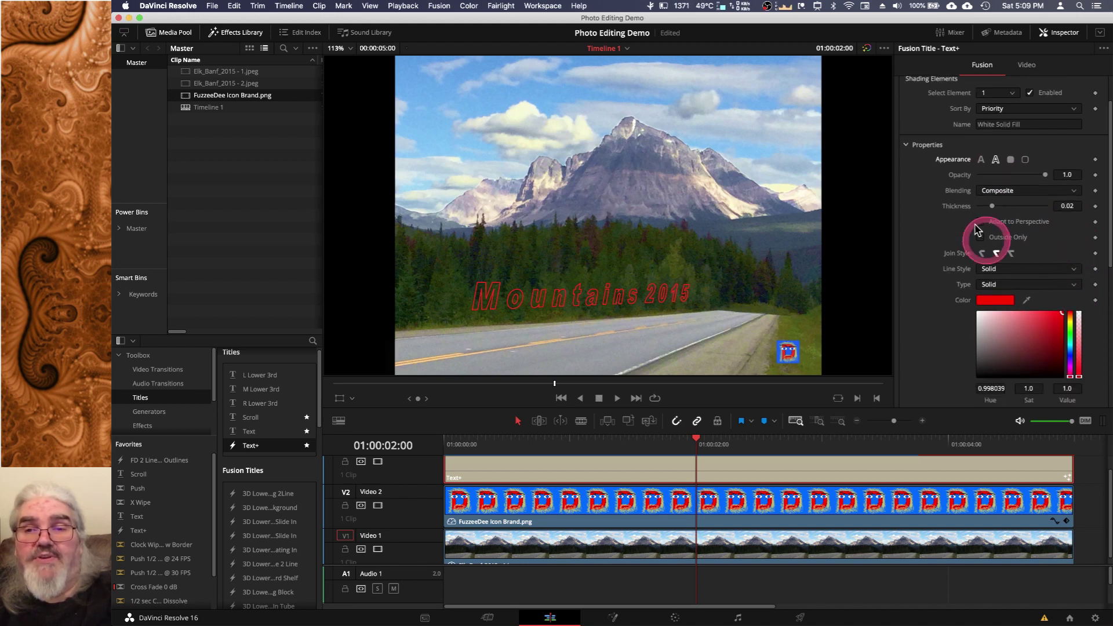
click(982, 161)
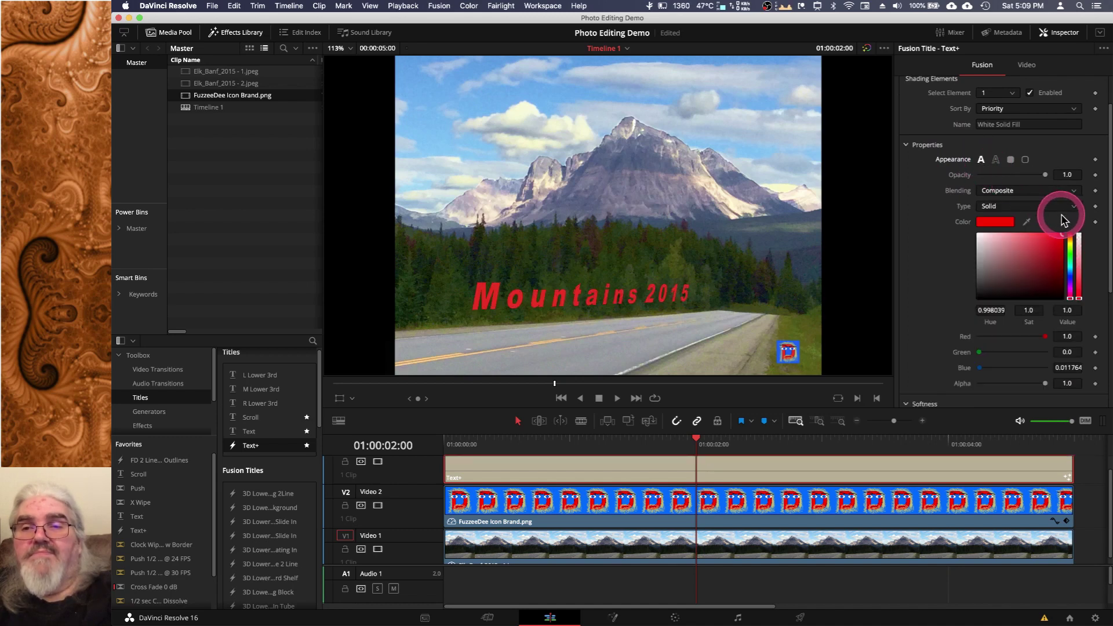
scroll(1064, 204, up, 2)
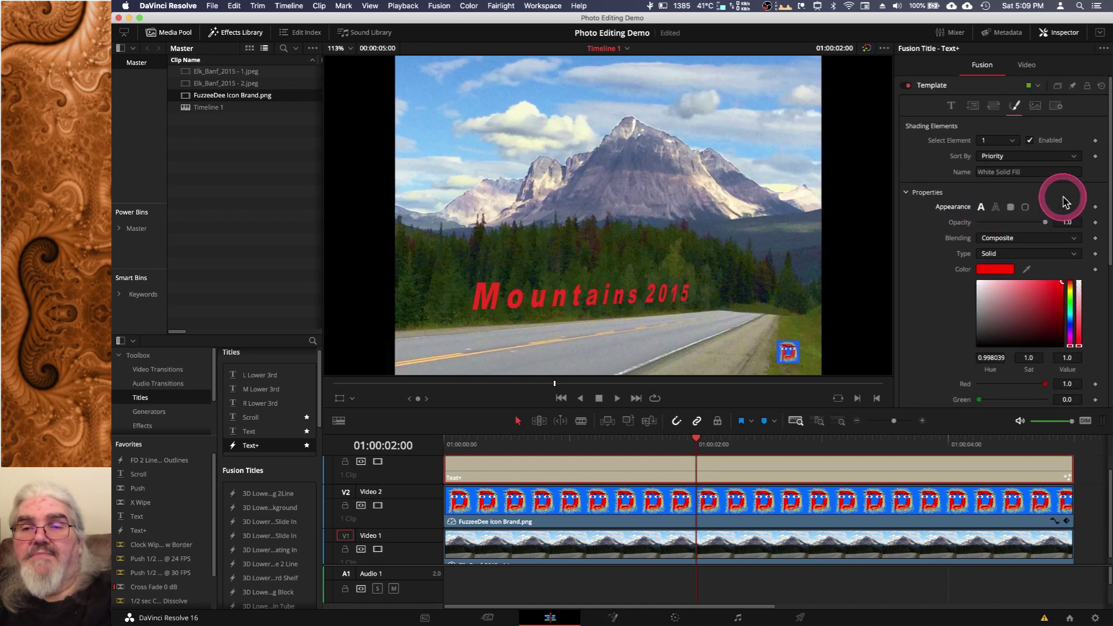
- Enable shading element 2 as an outline around the title and change its color to black
click(1013, 142)
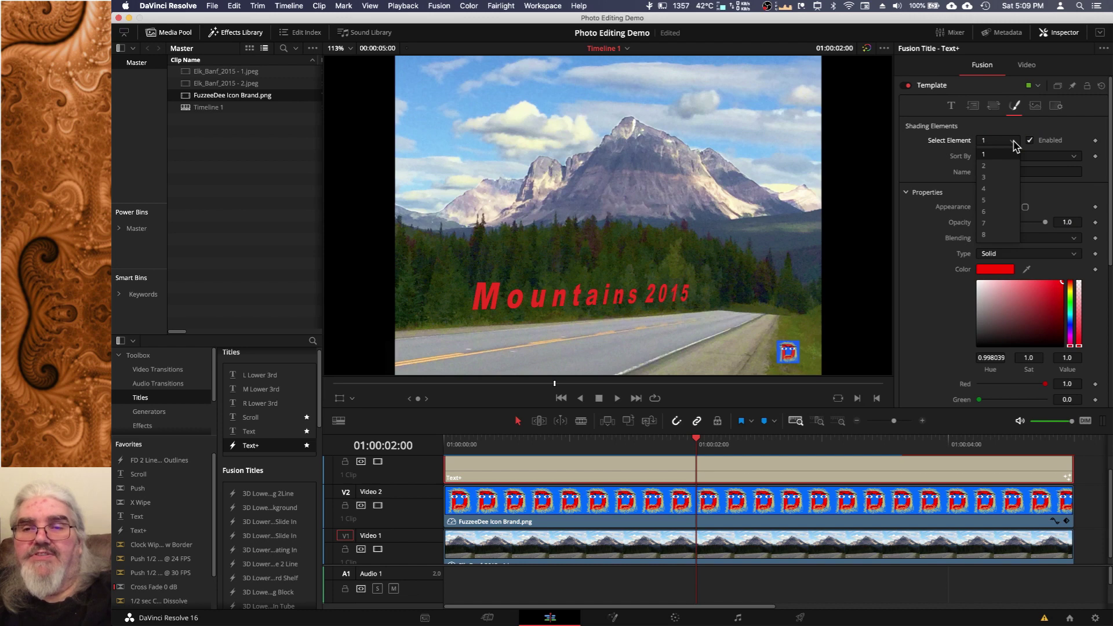
click(994, 167)
click(1031, 141)
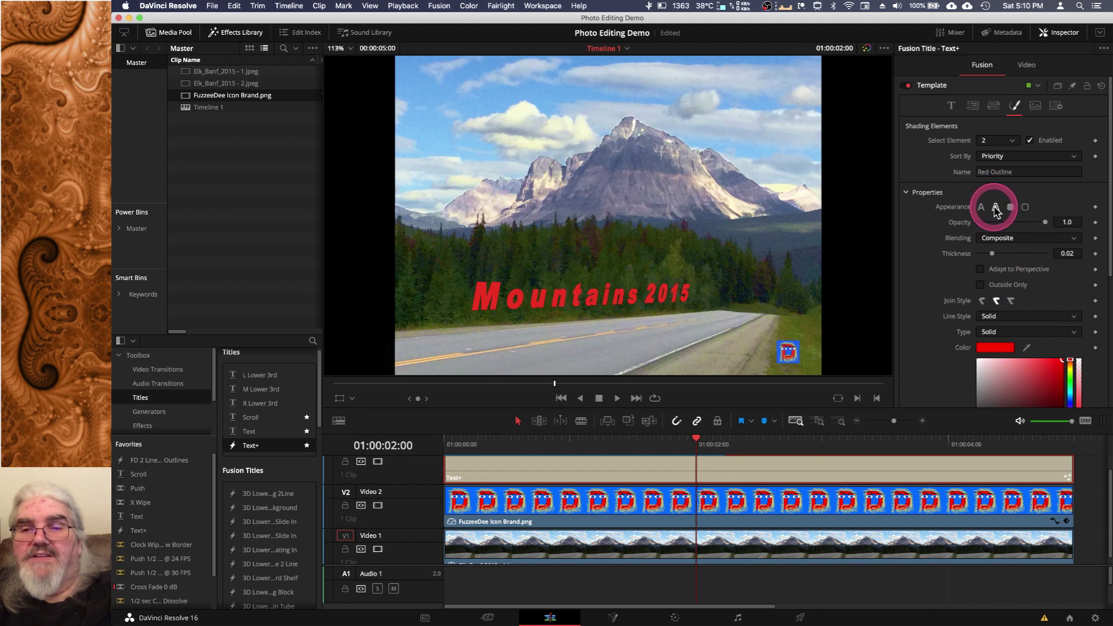
click(1006, 349)
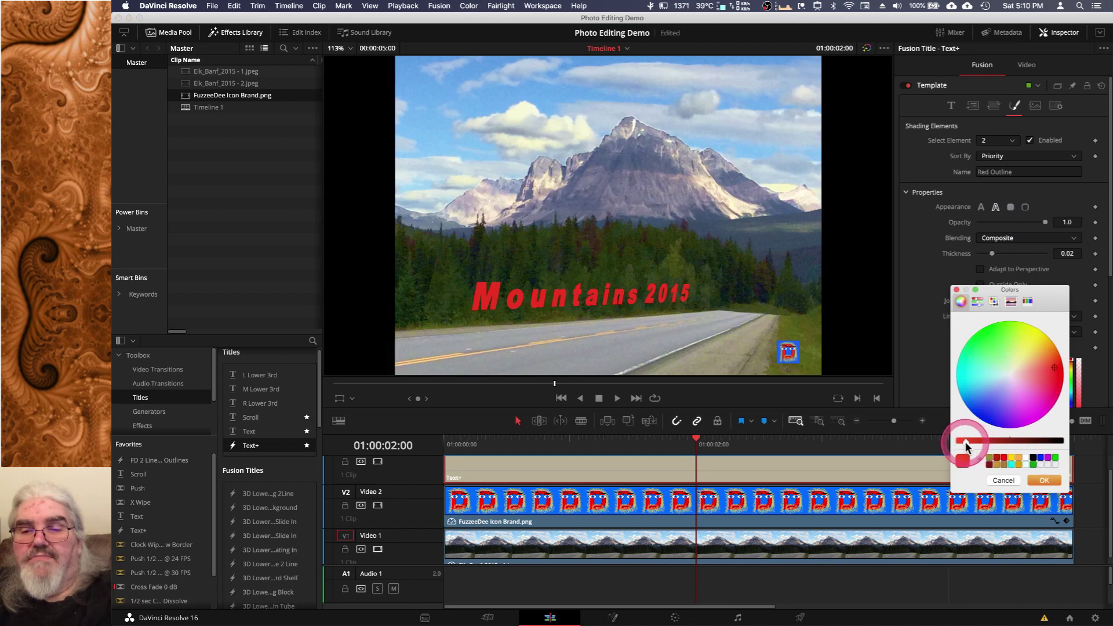
click(1033, 458)
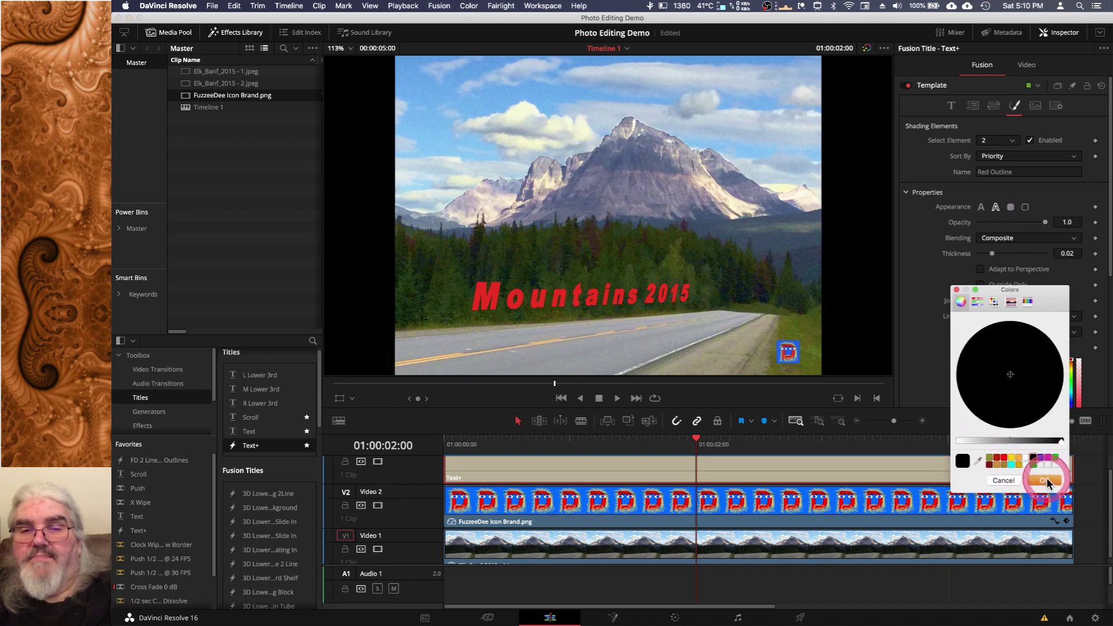
click(1044, 480)
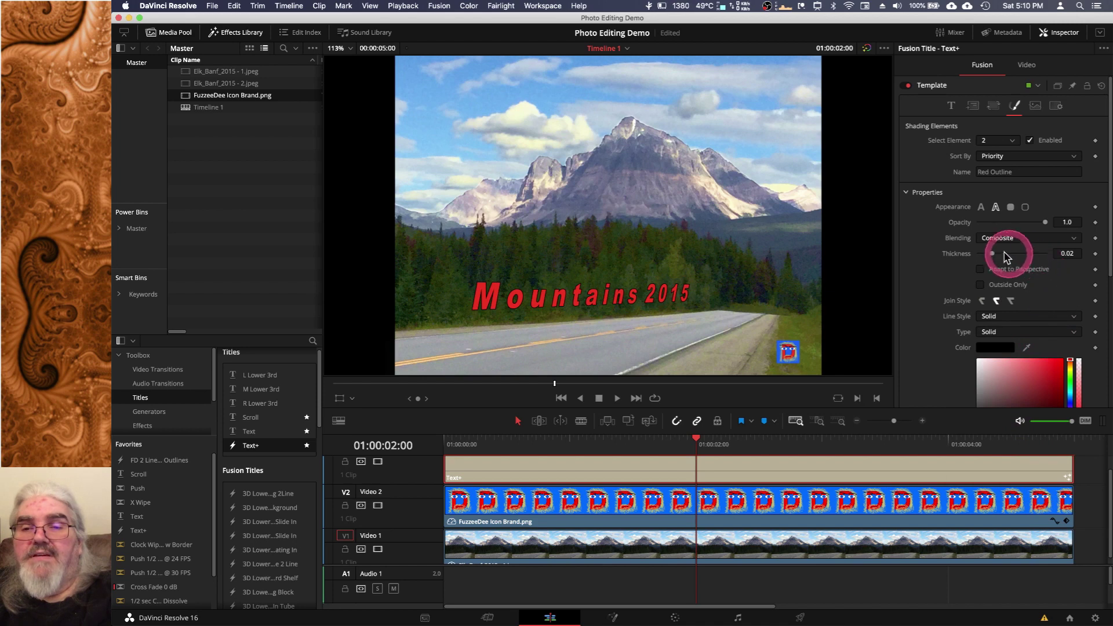
- Increase the title outline's thickness to 0.0717 and limit the outline to the outside of the letters
drag(993, 257, 1028, 262)
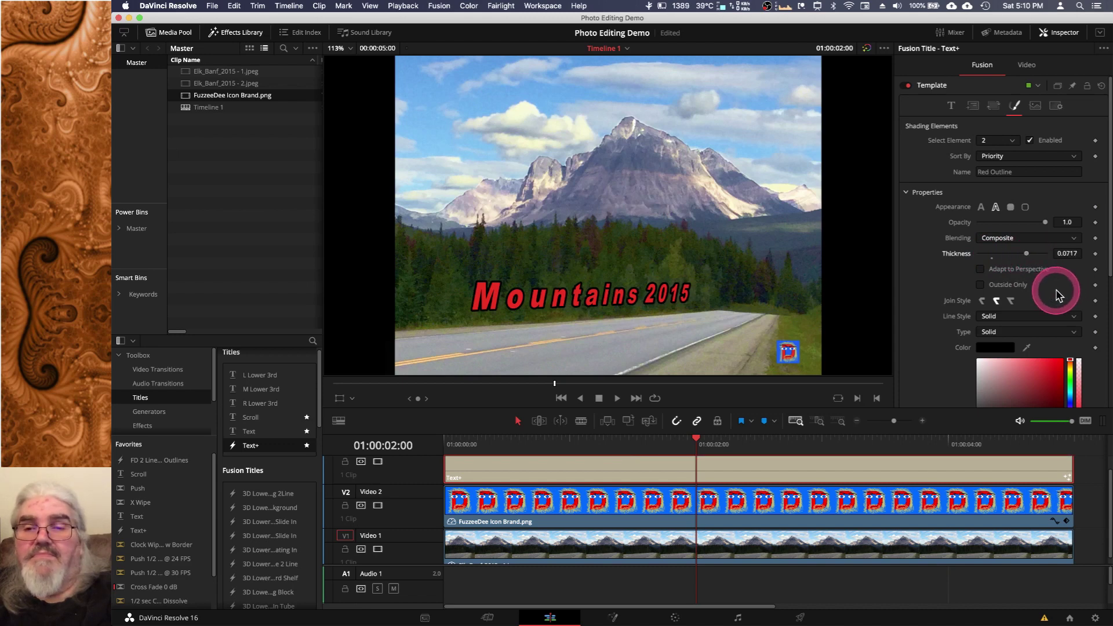
click(980, 284)
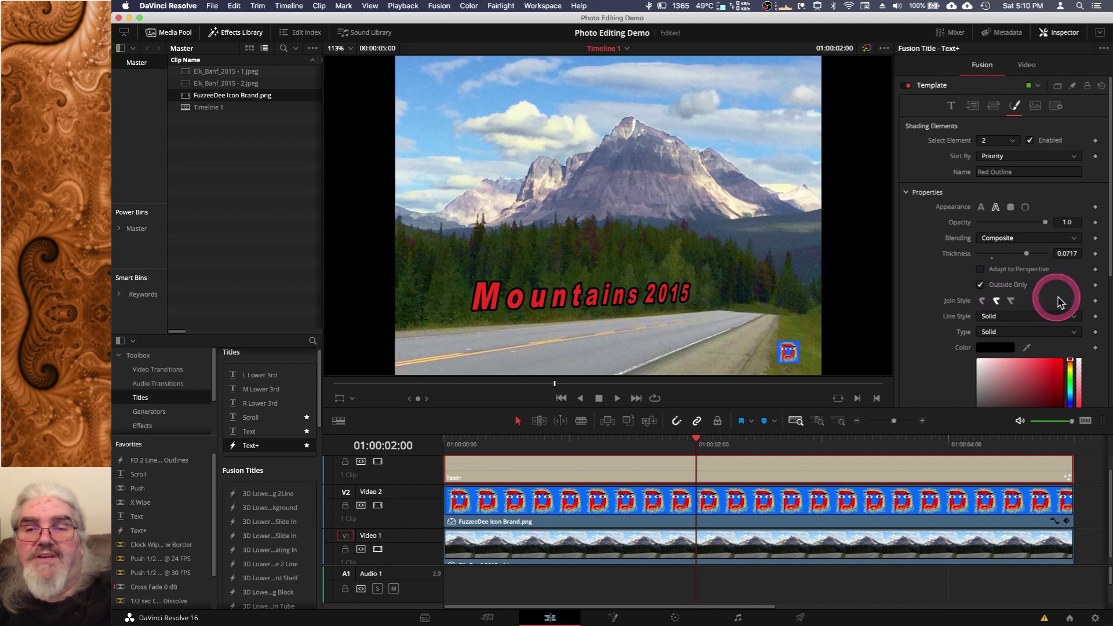
- Try the Dash line style on the title's outline and set the style to Dot
scroll(1065, 301, down, 1)
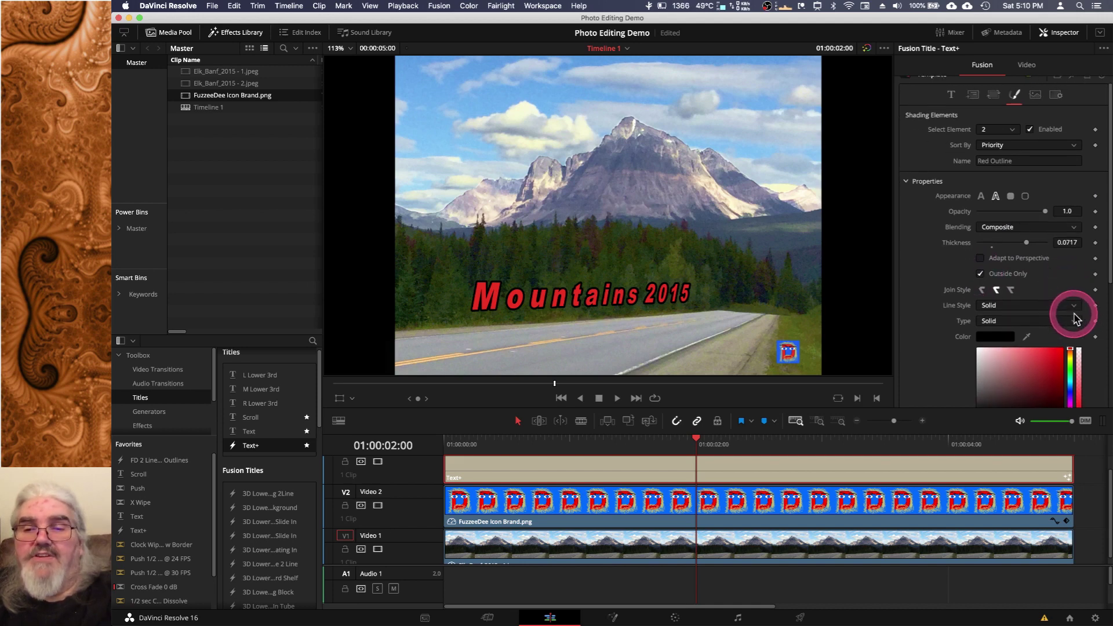
click(1075, 307)
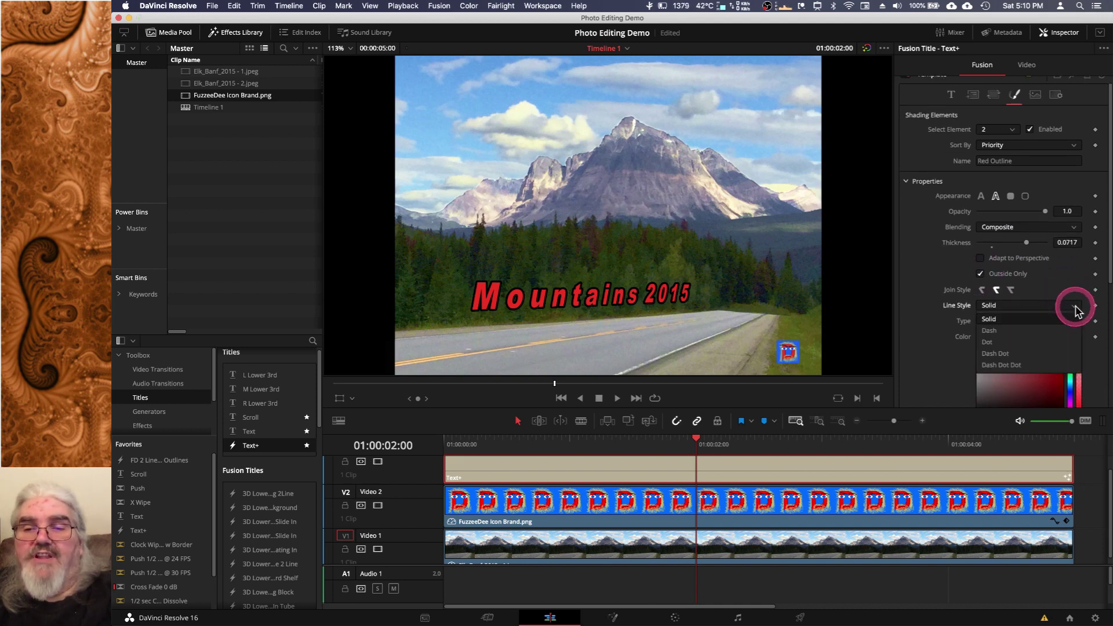
click(1043, 334)
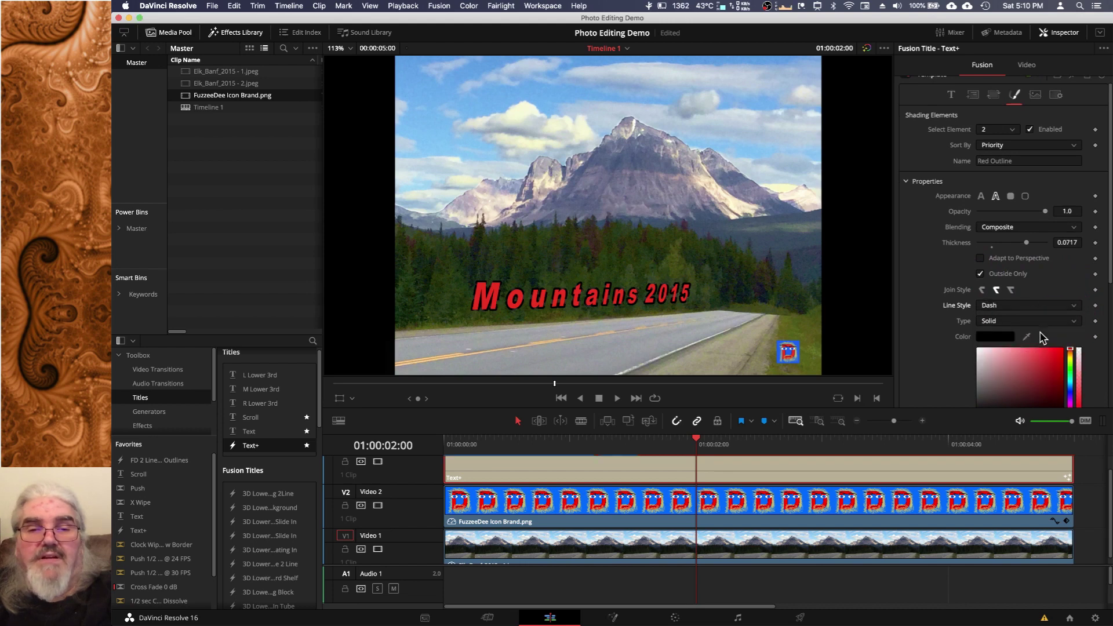
click(1072, 309)
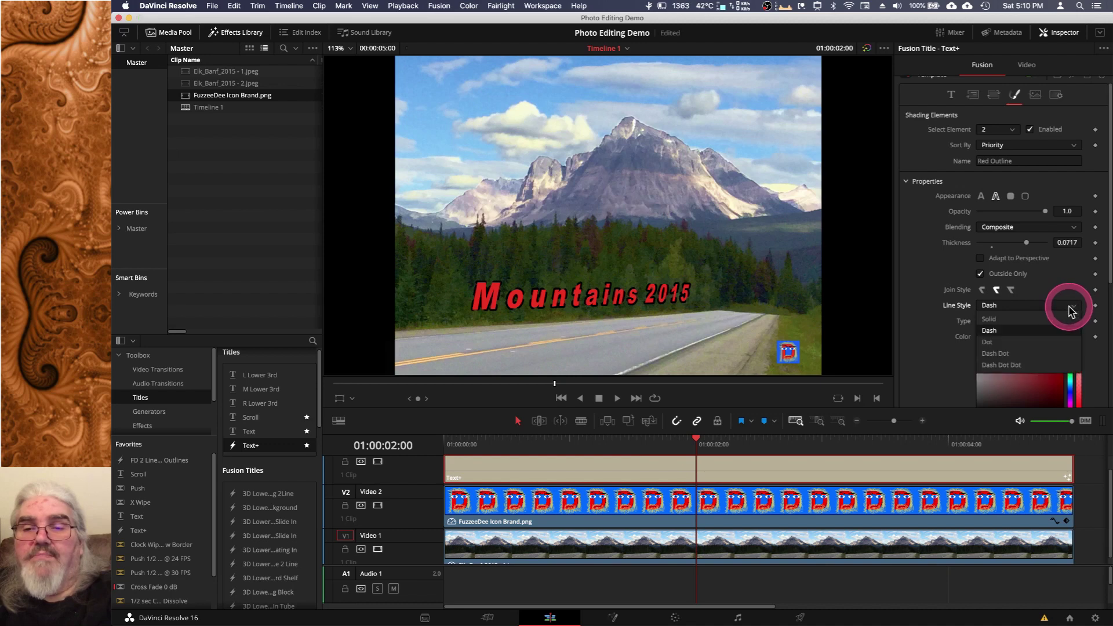
click(1024, 343)
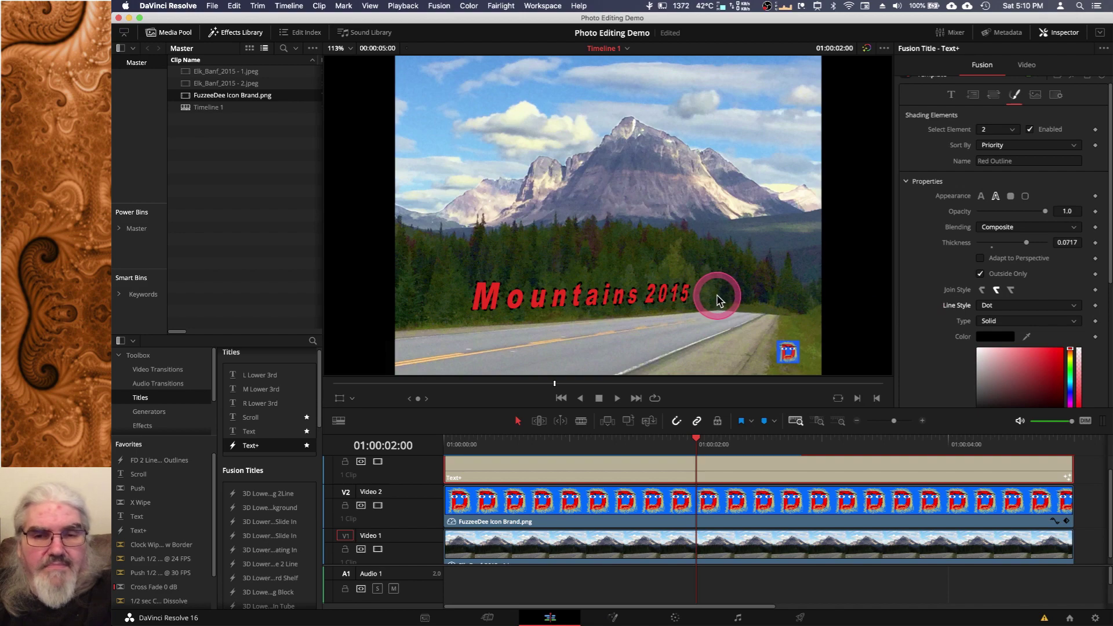
- Set the title outline's line style to Solid and keep its fill type Solid
scroll(717, 299, up, 5)
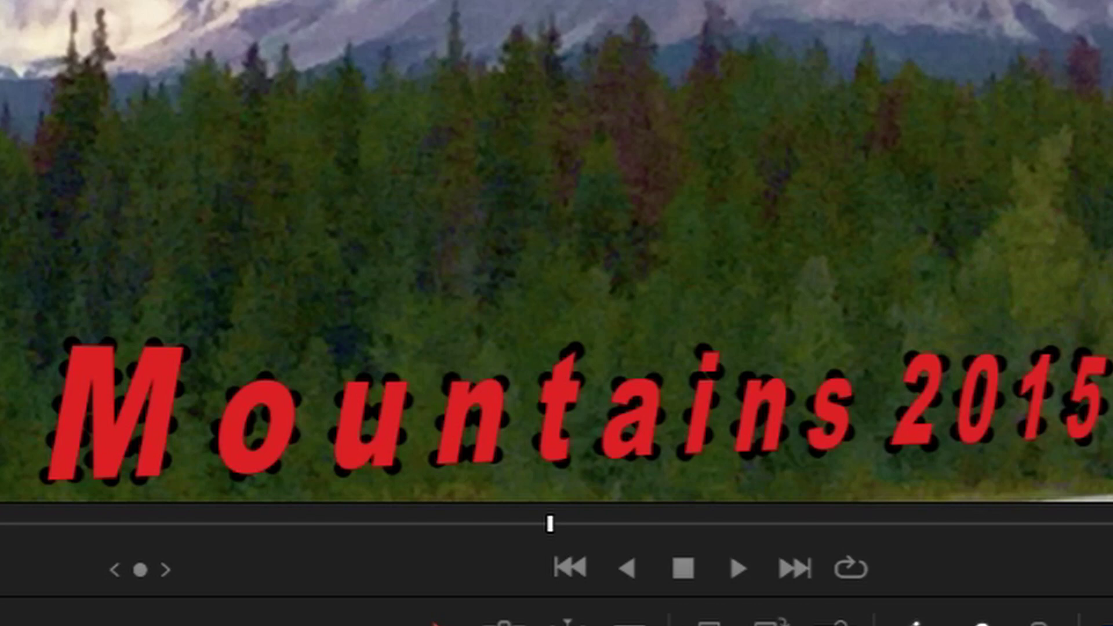
click(915, 289)
click(915, 338)
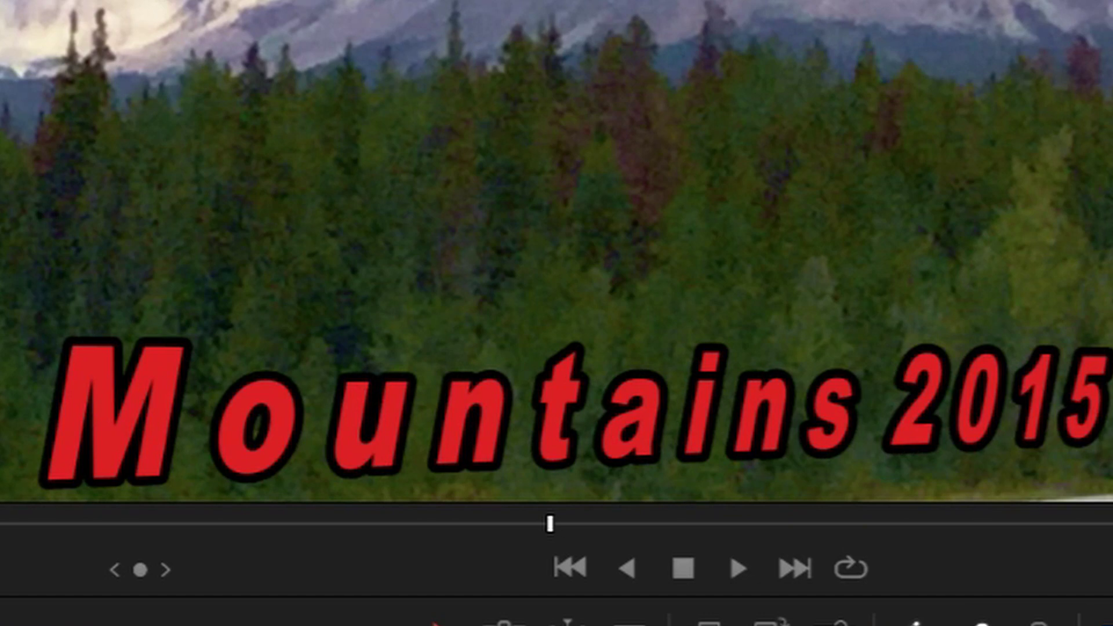
click(1074, 322)
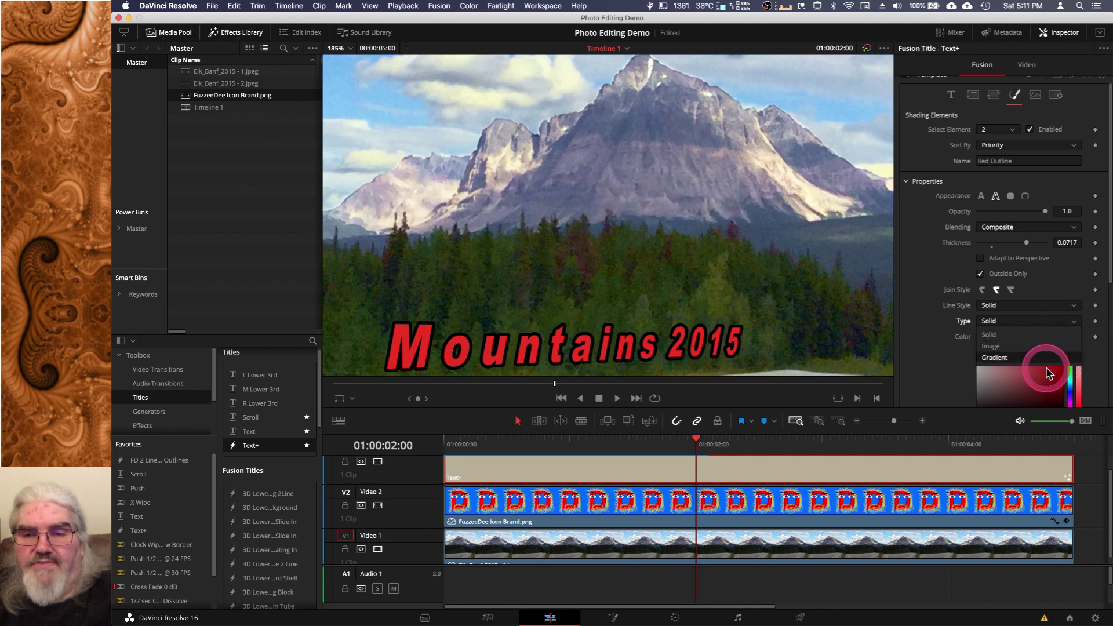
click(1084, 321)
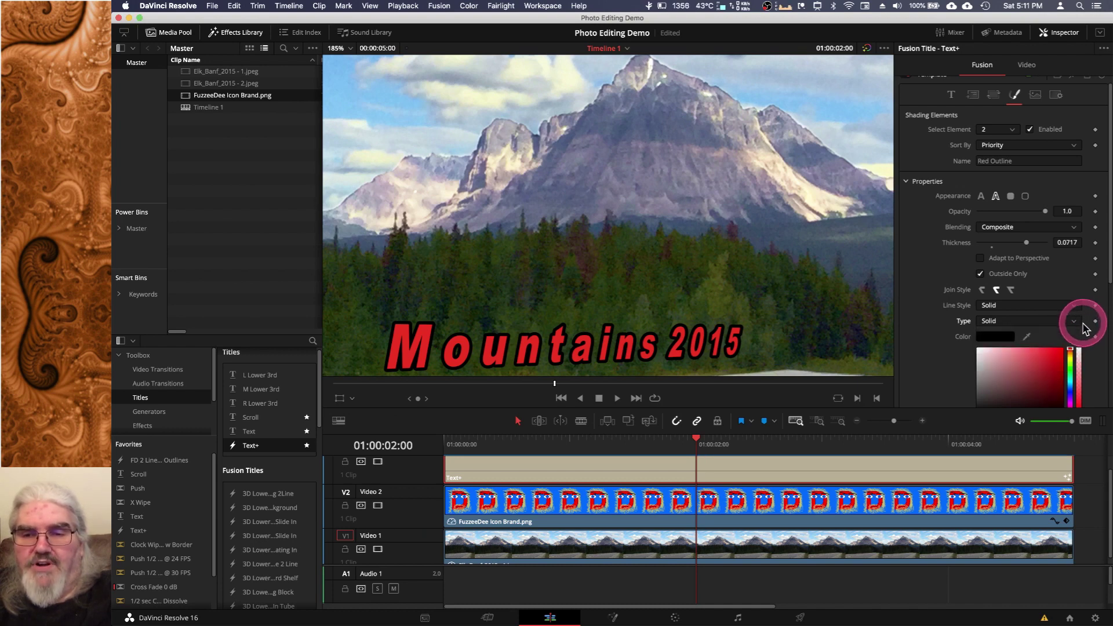
- Enable the title's shading element 3 to add a black shadow behind the letters
scroll(1080, 333, down, 5)
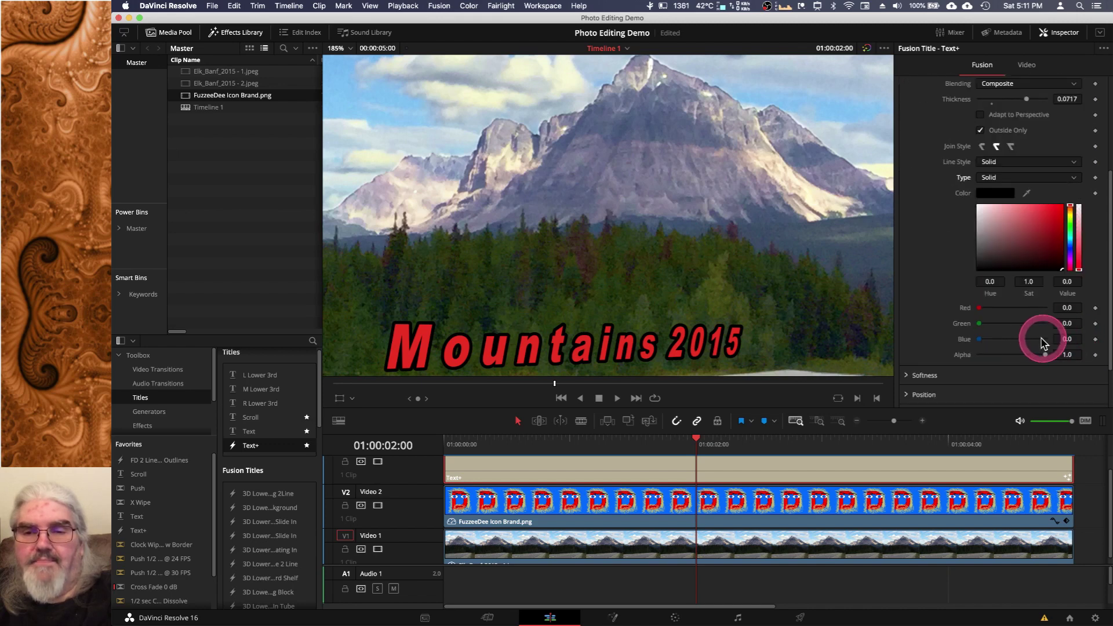
scroll(1009, 351, up, 4)
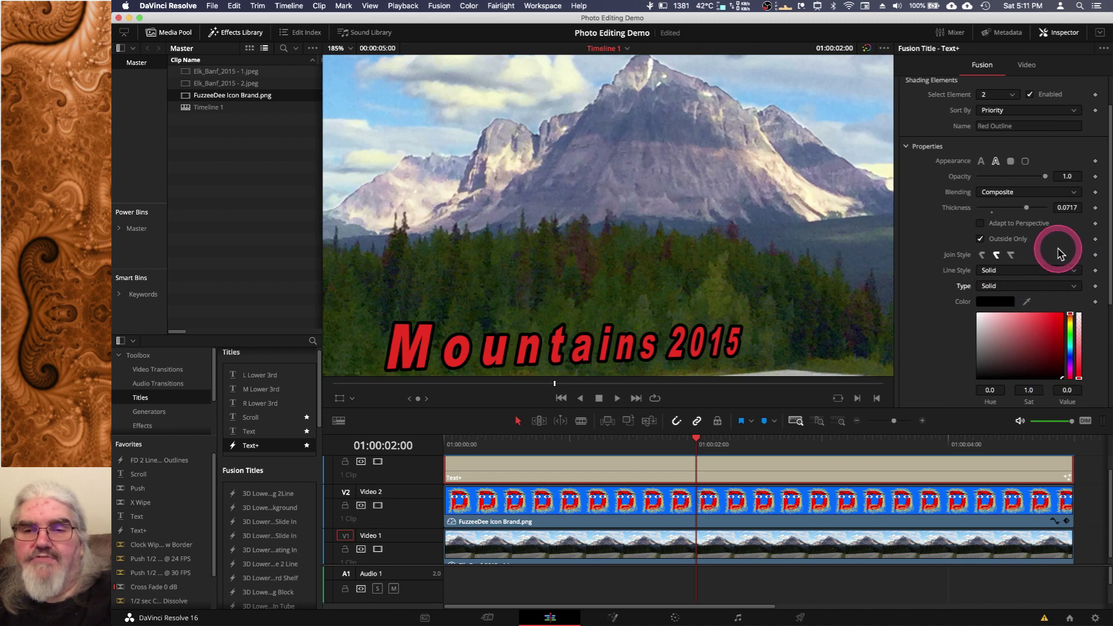
scroll(1037, 197, up, 2)
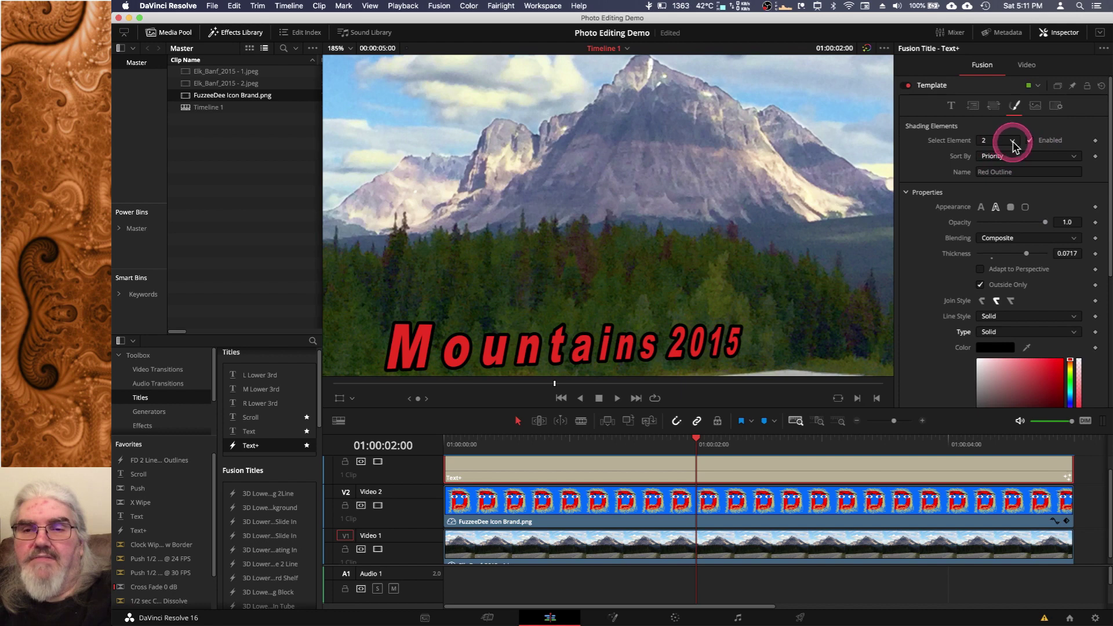
click(1012, 141)
click(988, 177)
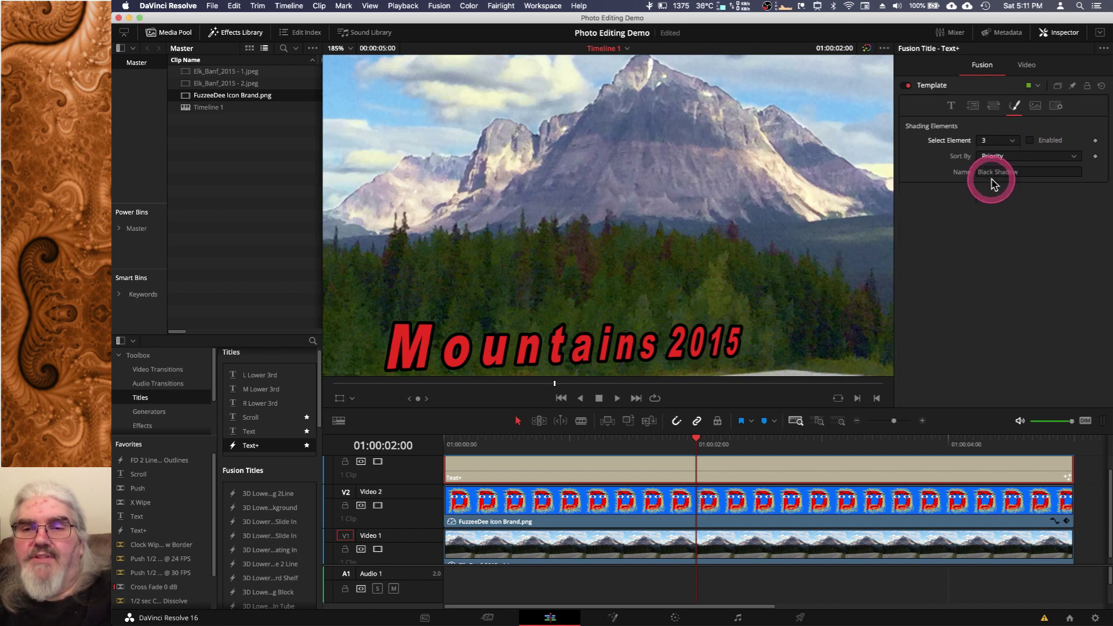
click(1031, 141)
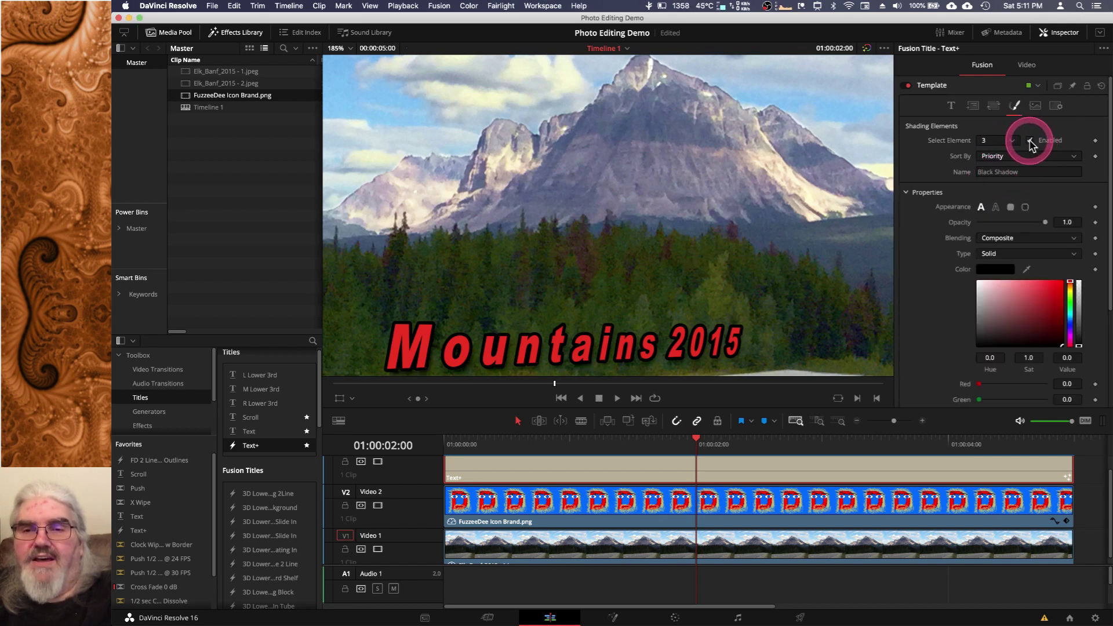
- Reduce the opacity of the title's black shadow to 0.78
scroll(1061, 194, down, 3)
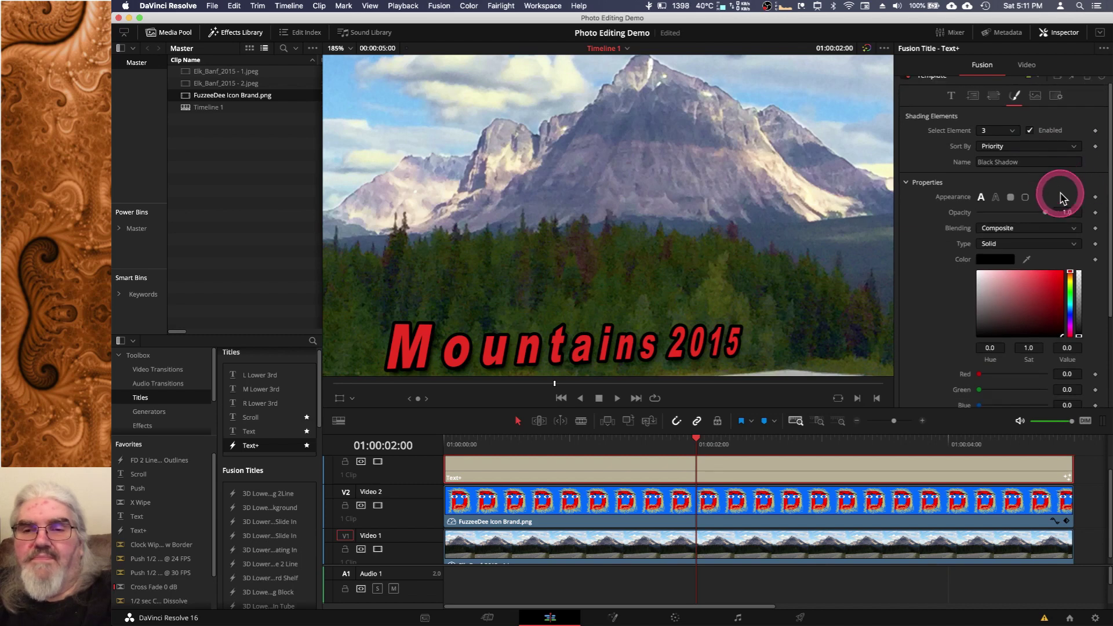
scroll(1061, 198, down, 1)
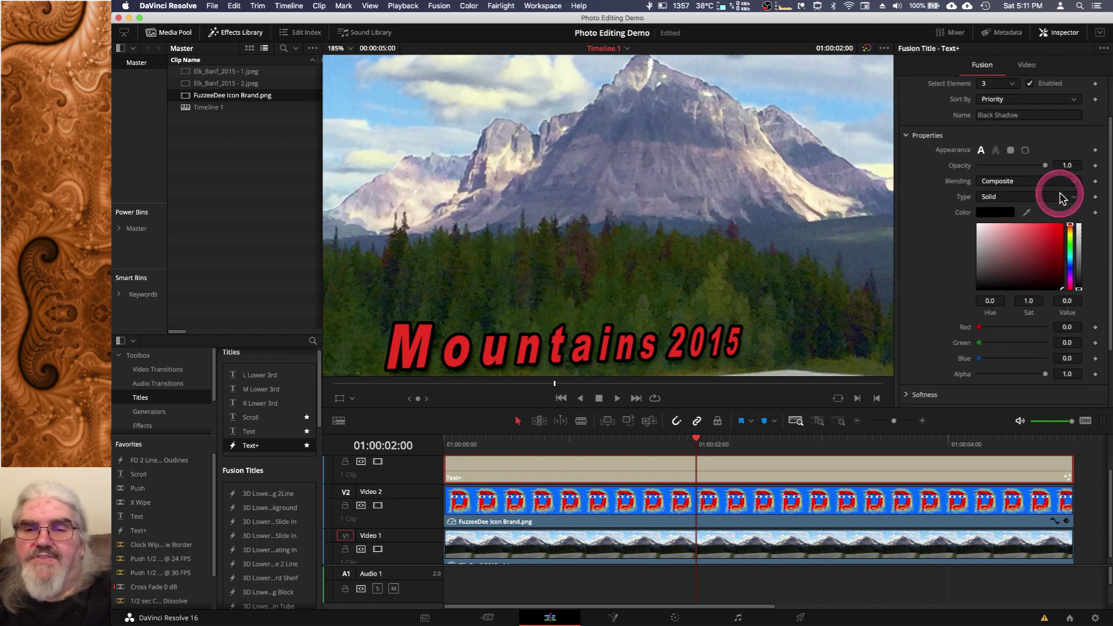
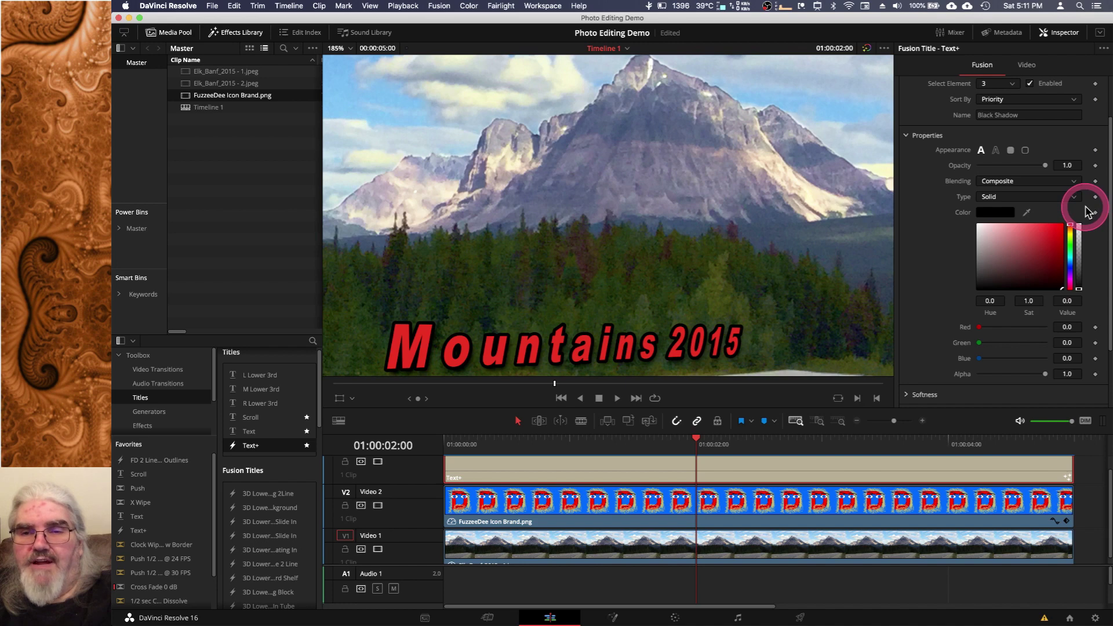
scroll(1055, 162, down, 1)
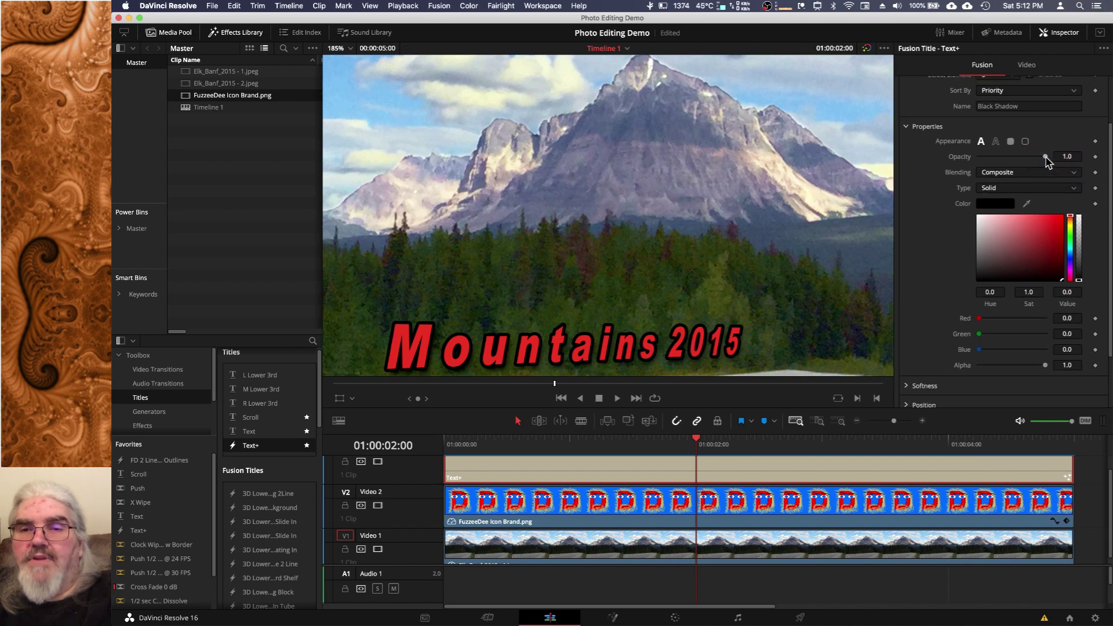
mouse_move(1045, 160)
mouse_down()
mouse_move(1018, 160)
mouse_move(1032, 161)
mouse_up()
- Resize the title's shadow to about 1.299 in X and 0.748 in Y
scroll(1081, 169, down, 3)
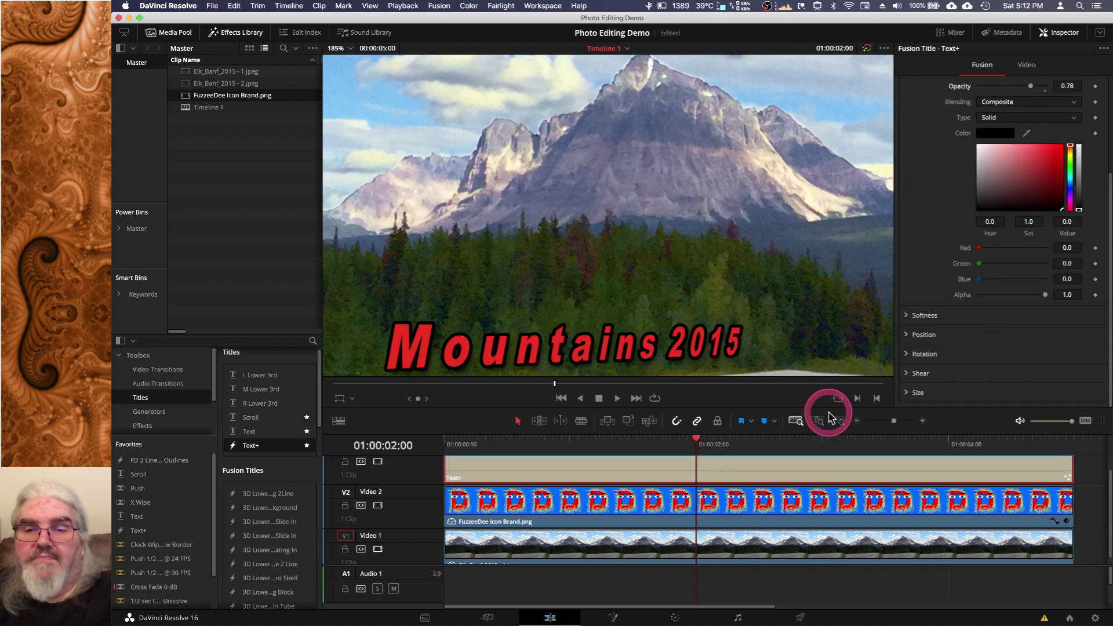
click(907, 393)
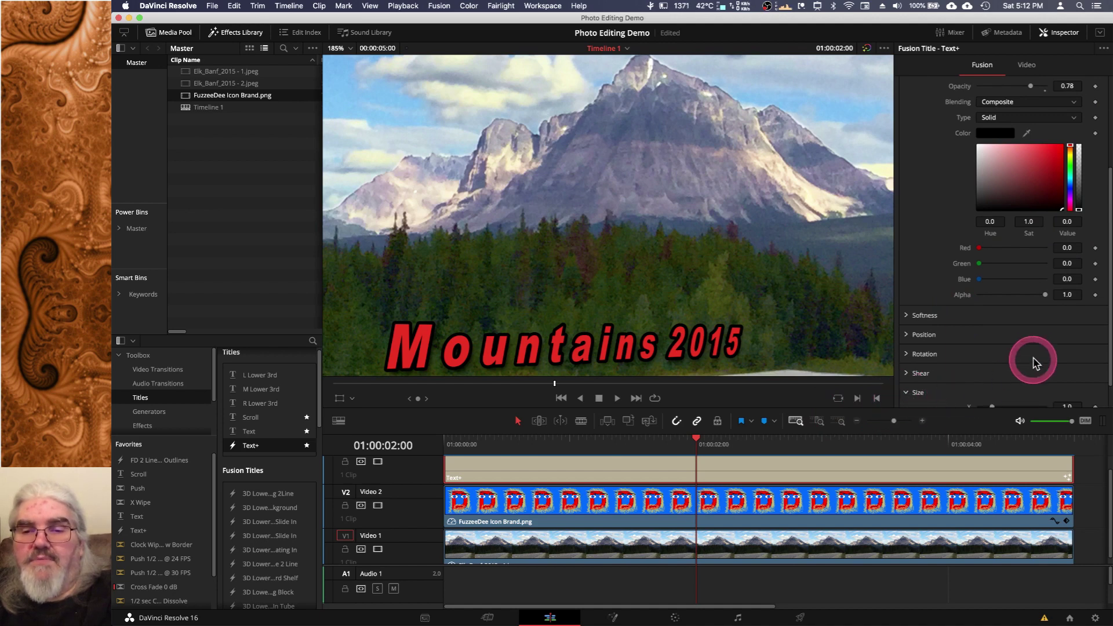
scroll(1032, 354, down, 1)
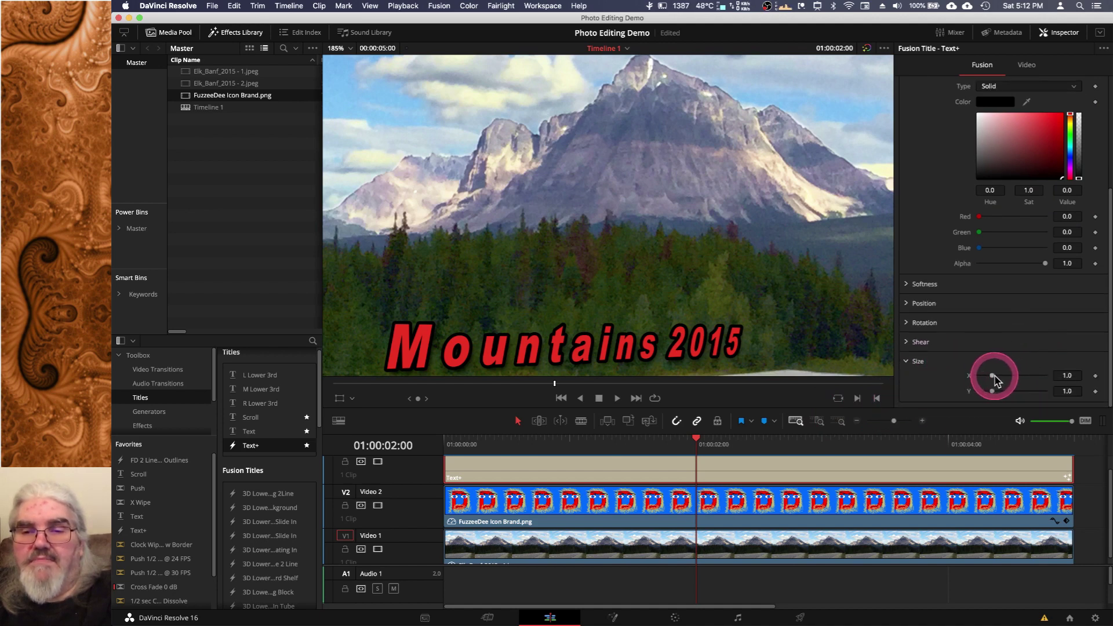
mouse_move(994, 379)
mouse_down()
mouse_move(1008, 381)
mouse_move(990, 393)
mouse_up()
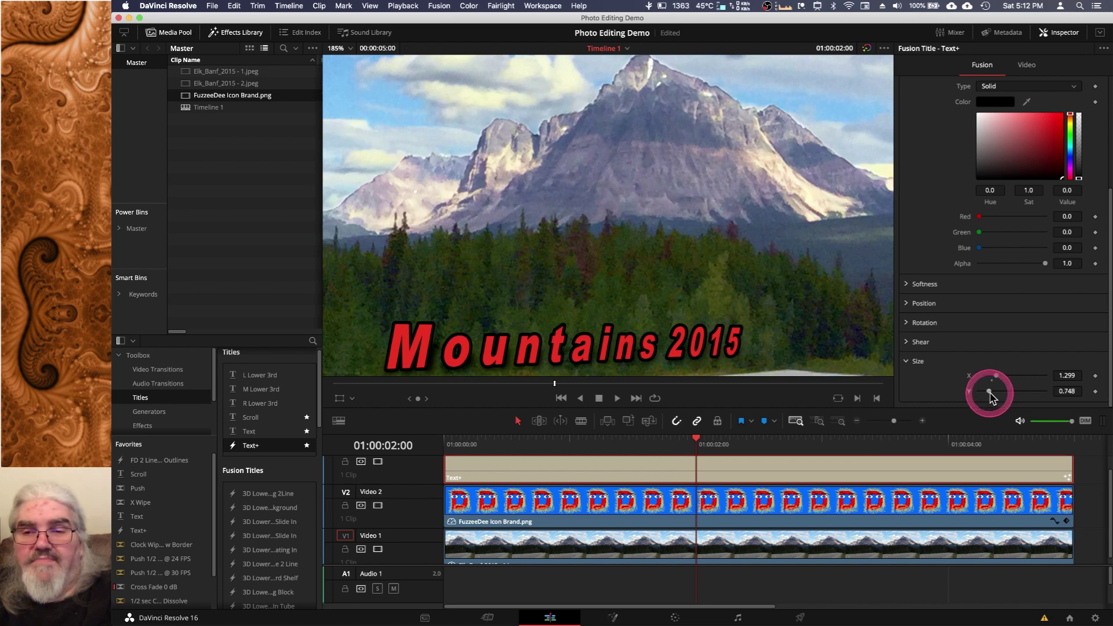
- Offset the title's shadow to about 0.126 in X, -0.114 in Y and -0.172 in Z
click(908, 304)
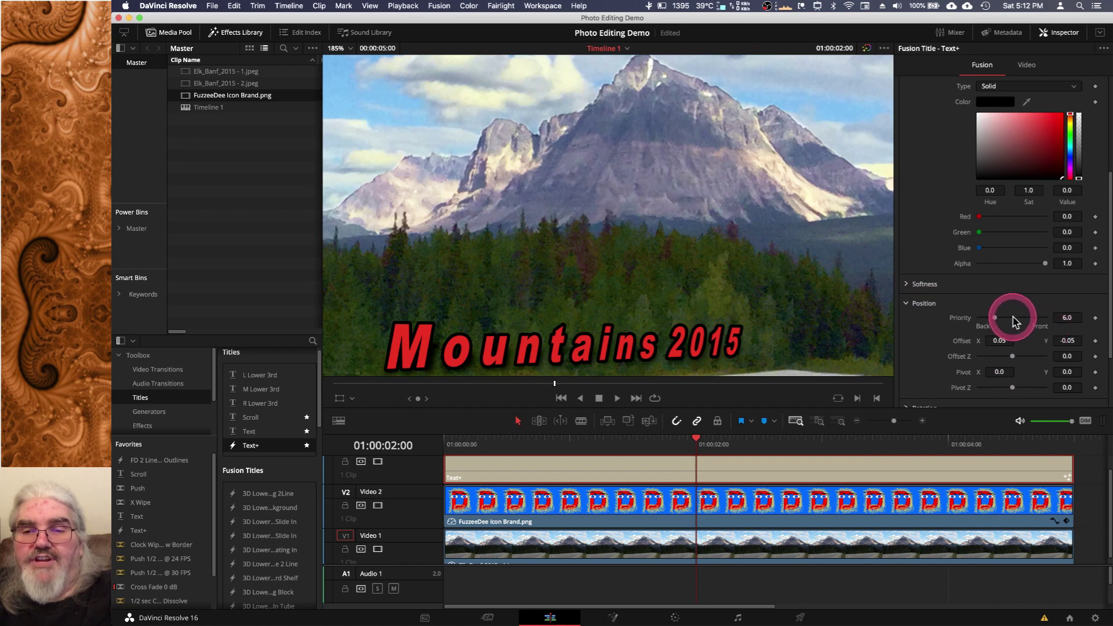
scroll(1013, 317, down, 3)
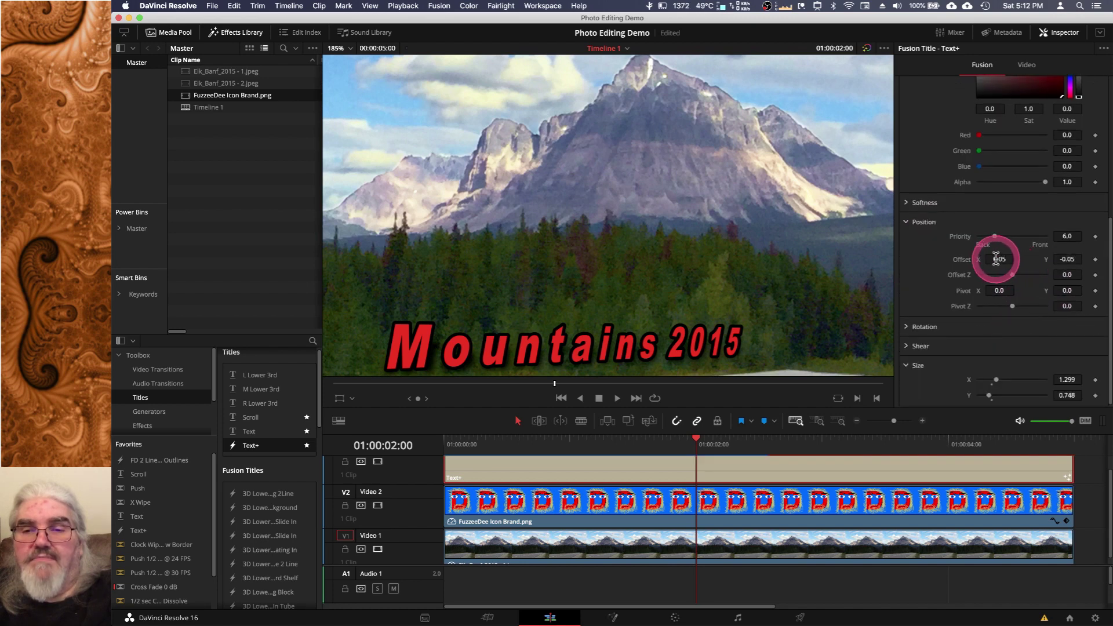
drag(996, 259, 1036, 263)
mouse_move(1059, 257)
mouse_down()
mouse_move(1073, 253)
mouse_move(1040, 259)
mouse_up()
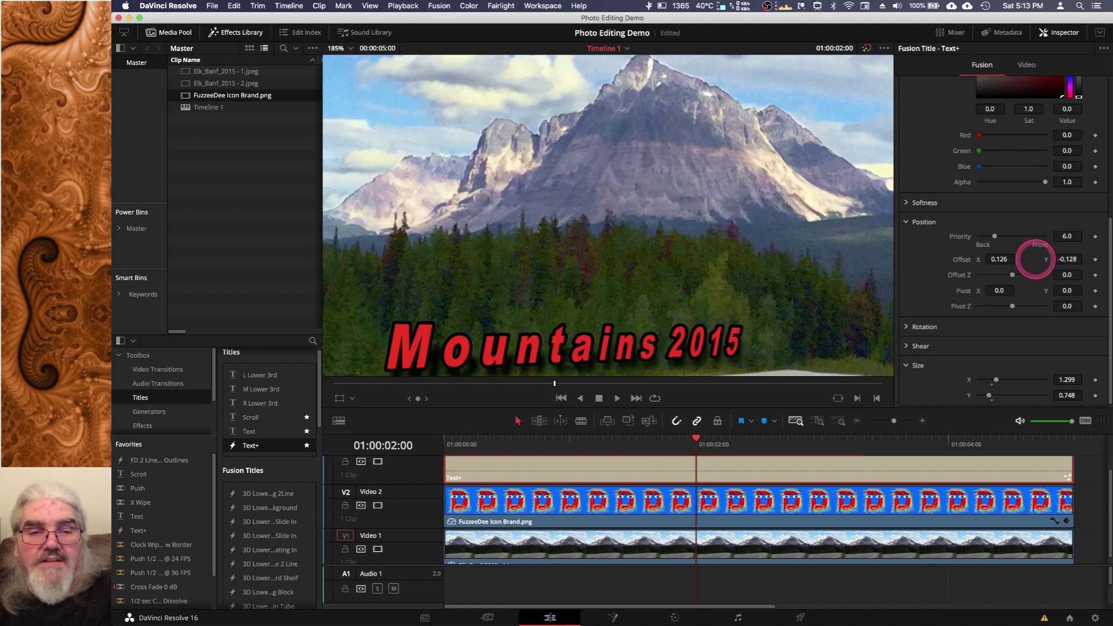
drag(1035, 258, 1036, 260)
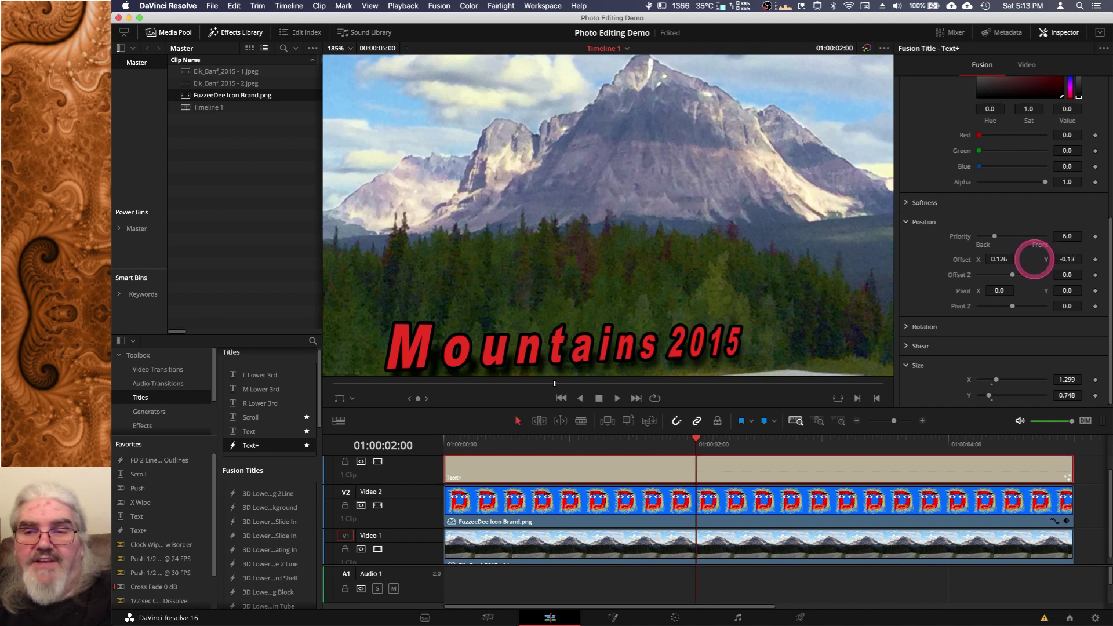
drag(1032, 259, 1042, 260)
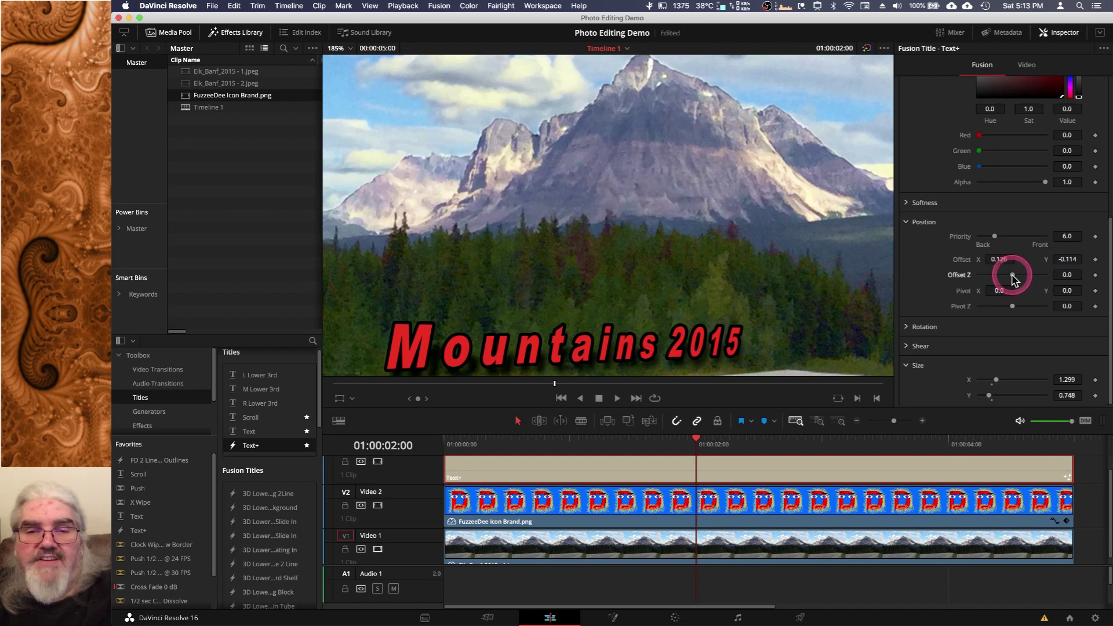
mouse_move(1012, 276)
mouse_down()
mouse_move(978, 279)
mouse_move(1031, 281)
mouse_move(1002, 278)
mouse_up()
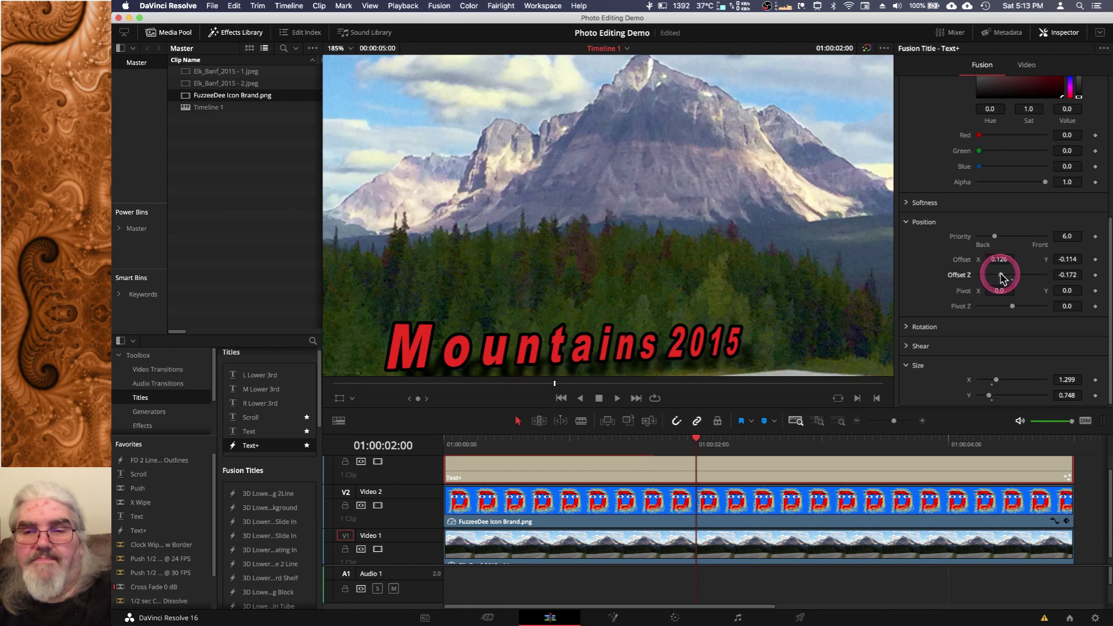
scroll(822, 216, down, 2)
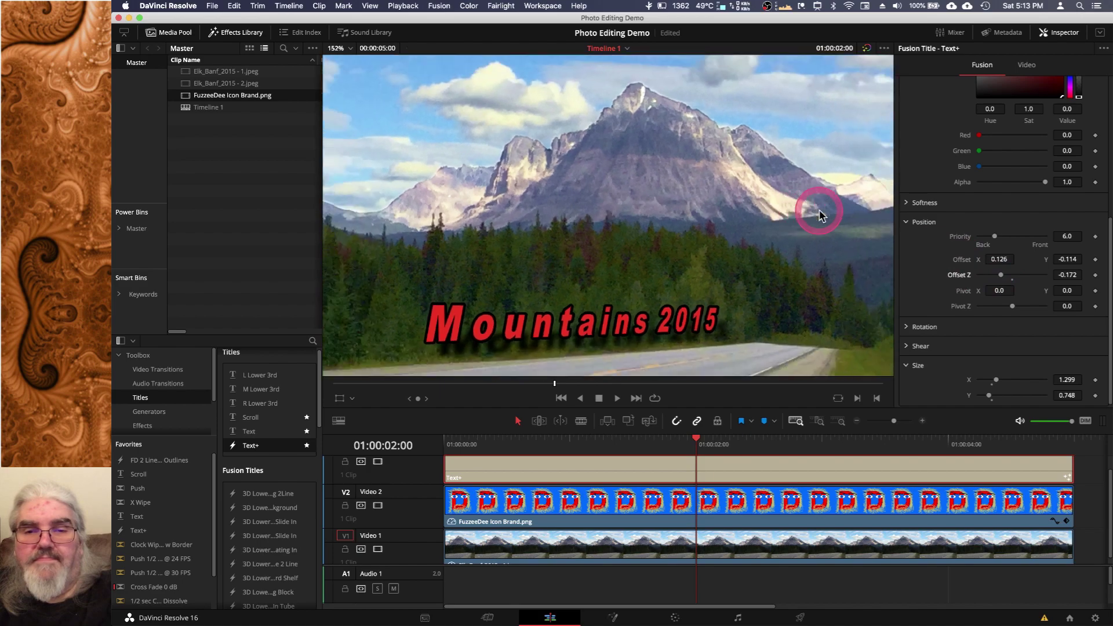
scroll(822, 216, down, 4)
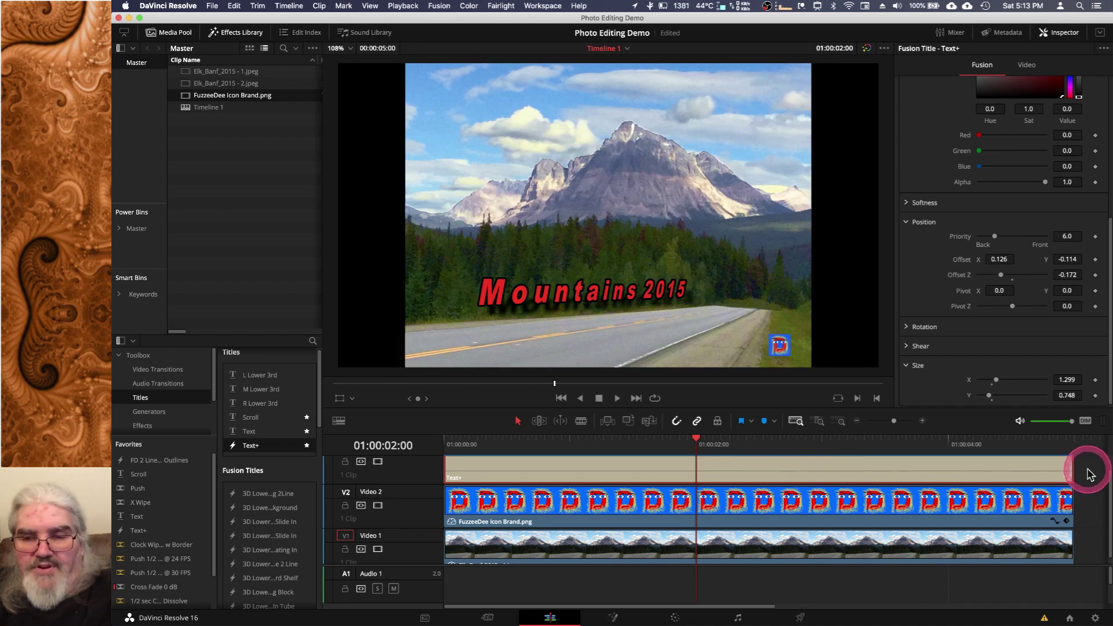
- Combine the title, logo and photo clips on the timeline into one compound clip with the default name
drag(1088, 474, 931, 560)
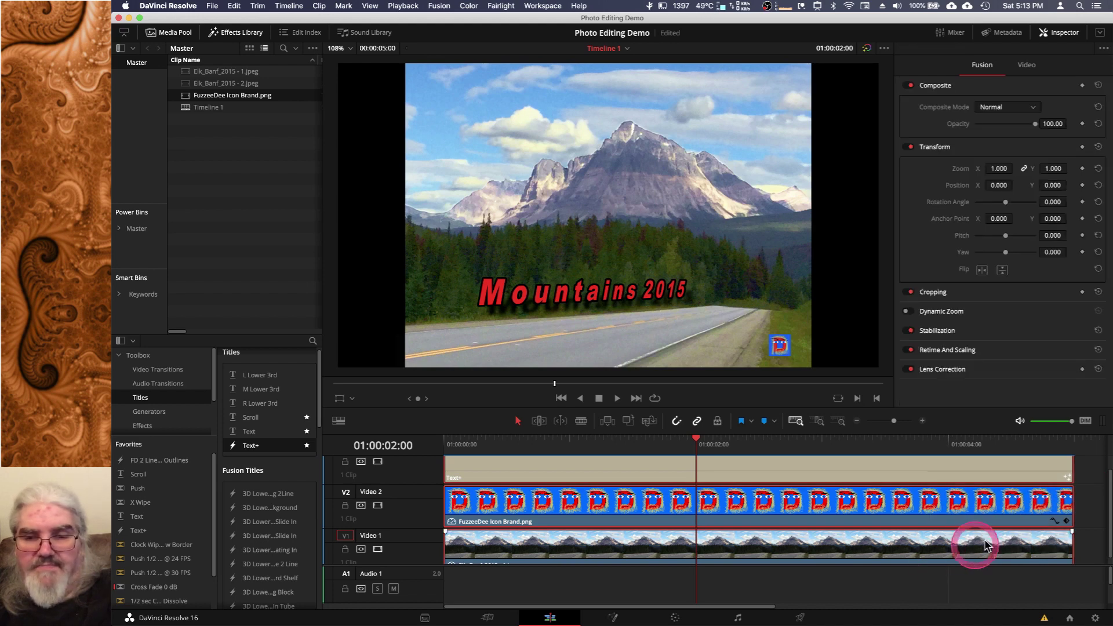
right_click(897, 471)
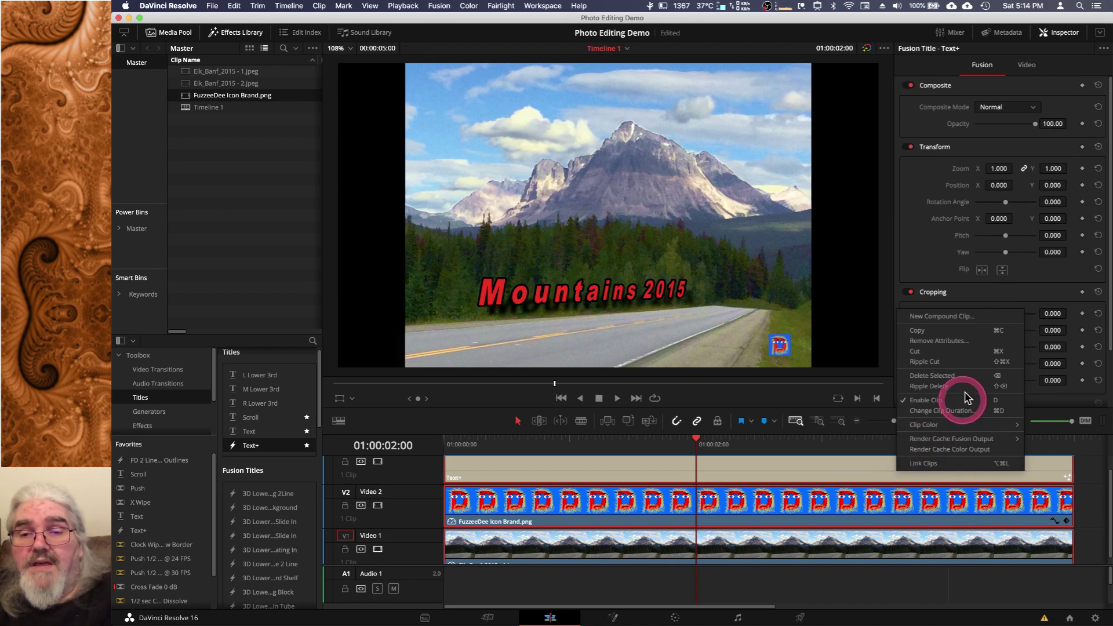
click(976, 317)
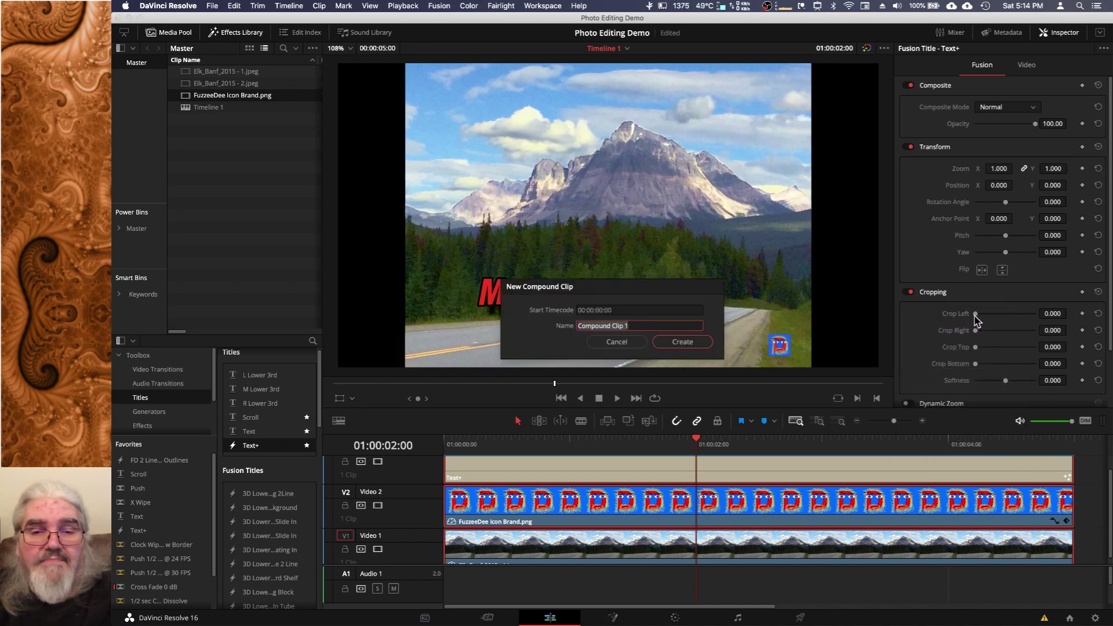
click(698, 346)
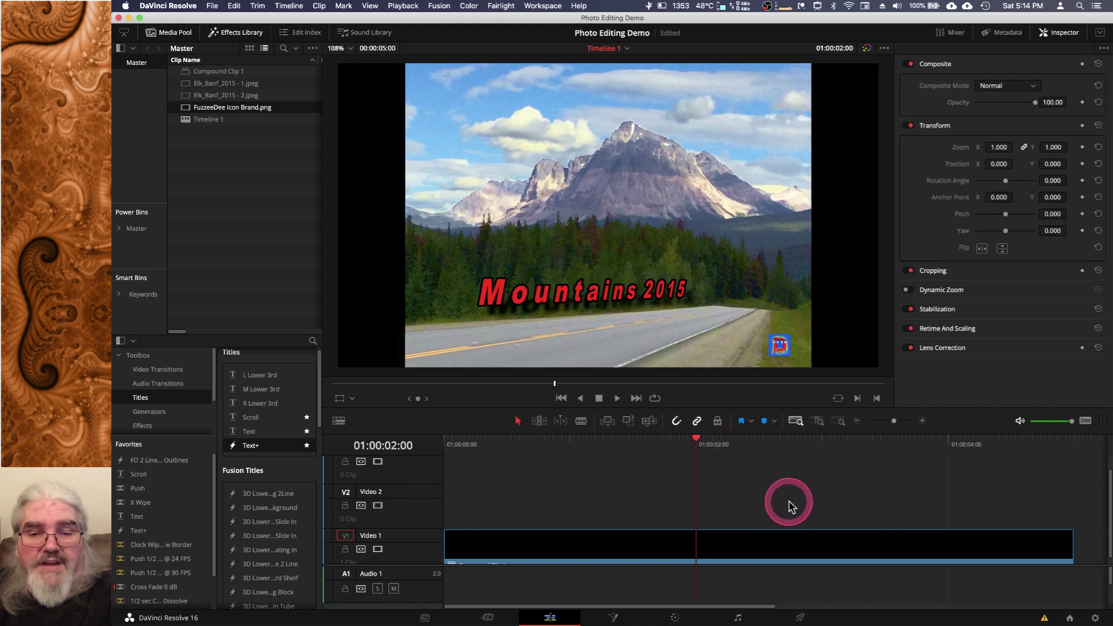
scroll(789, 504, down, 1)
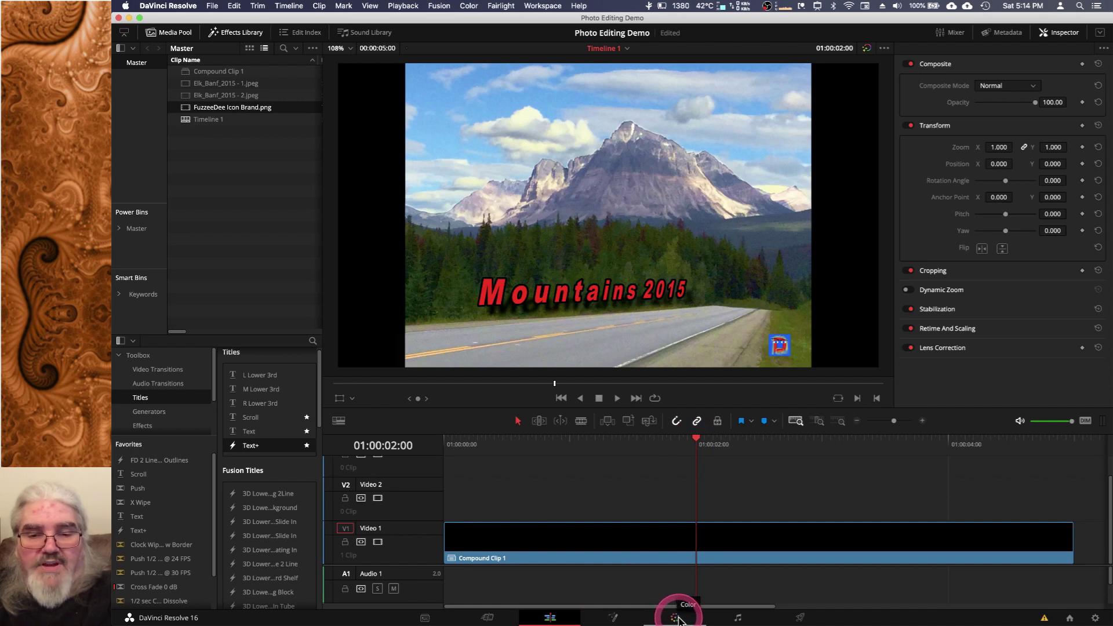
- Switch to the Color page and grab a still of the composited mountain image
click(676, 619)
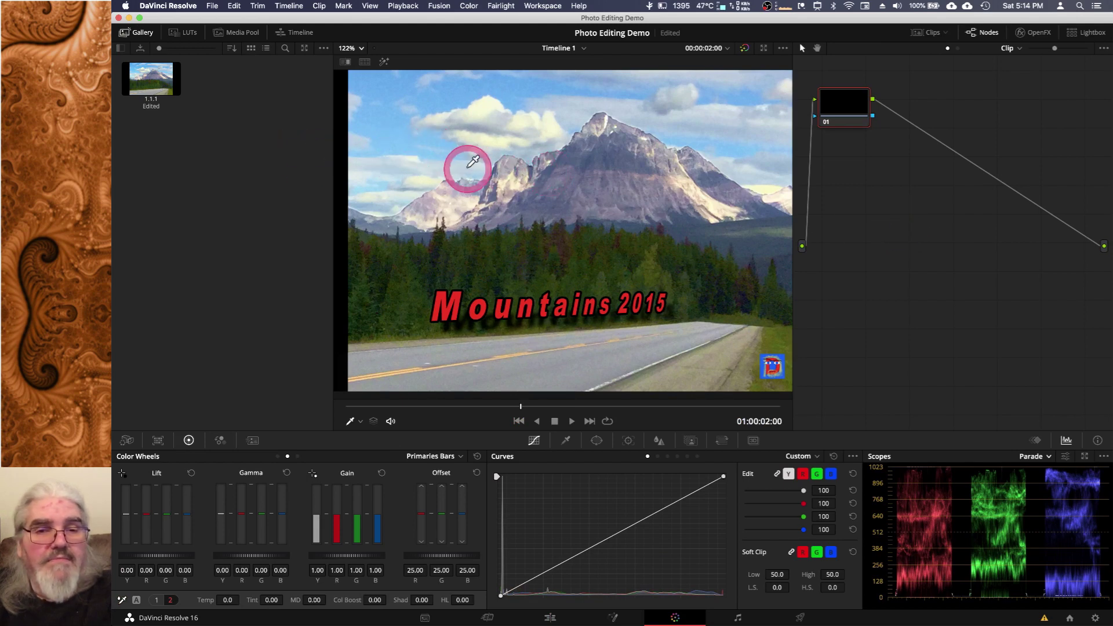
right_click(469, 169)
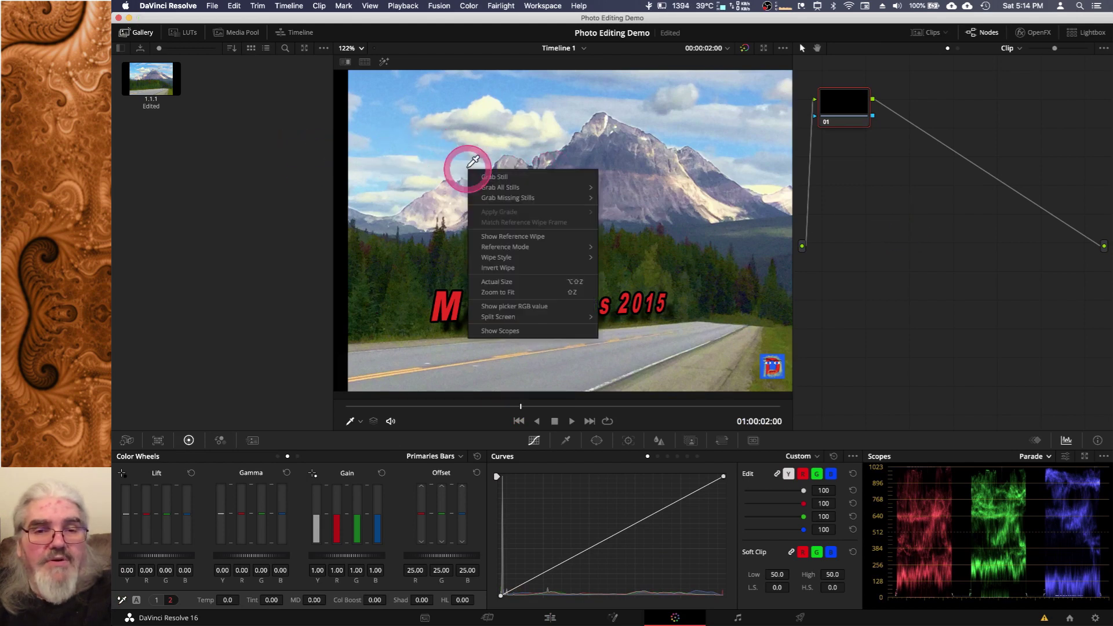
click(503, 177)
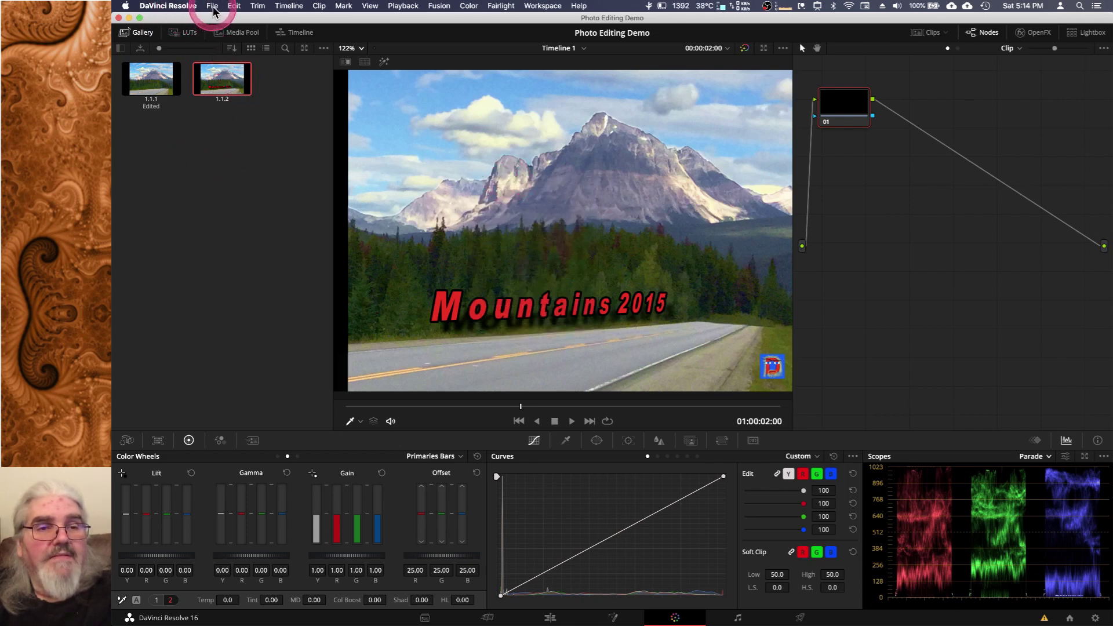
- Export the grabbed still 1.1.2 to the Photos folder as a JPEG file named "Moutains w Text"
right_click(226, 80)
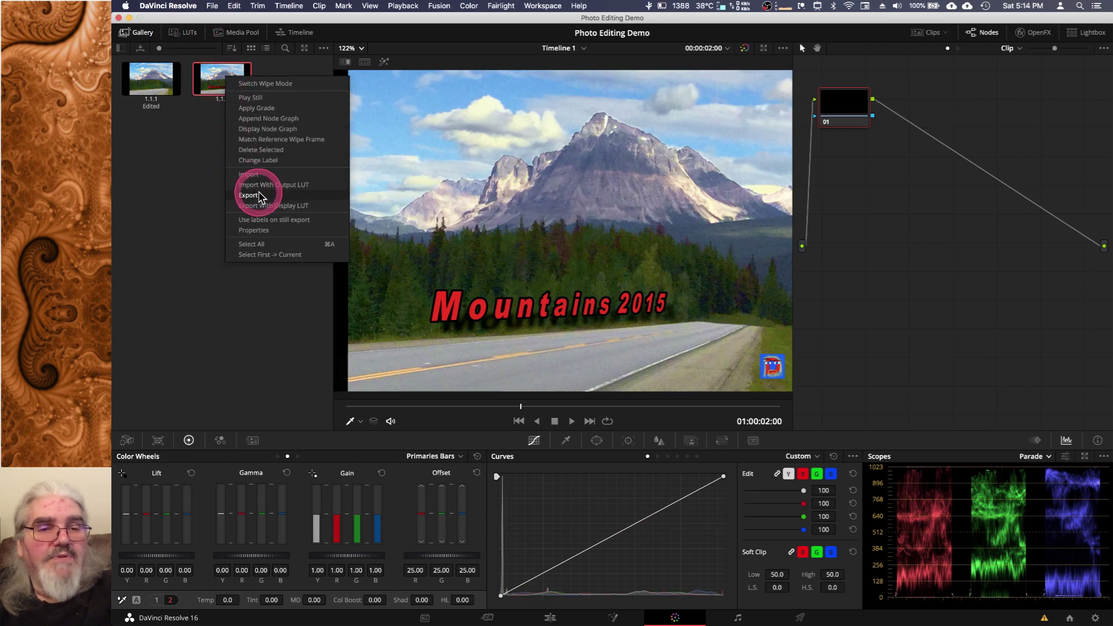
click(258, 196)
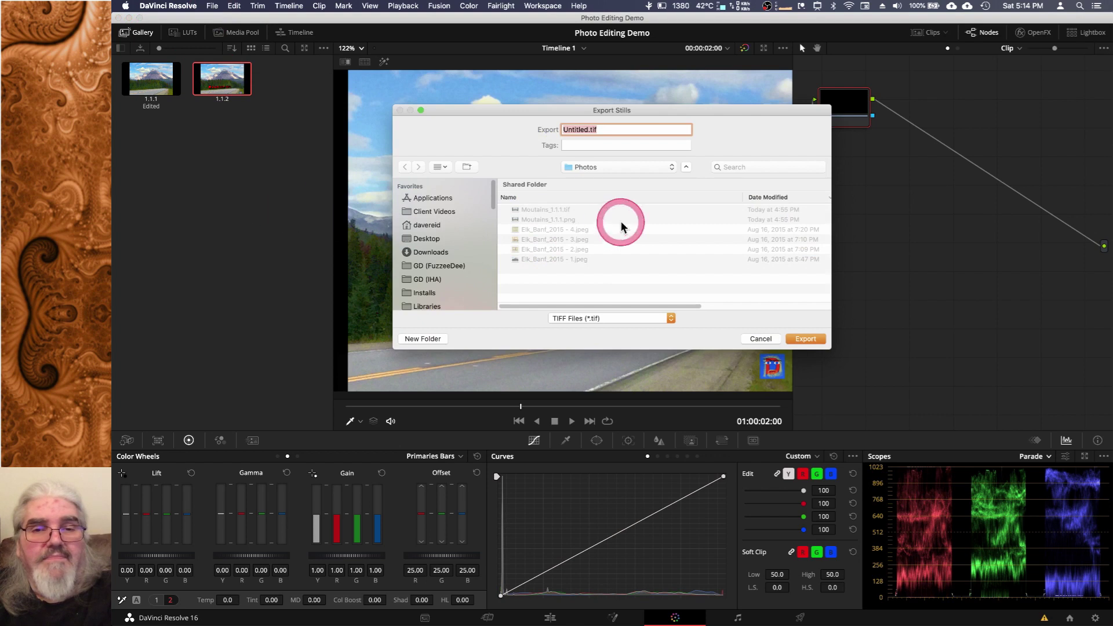
click(671, 319)
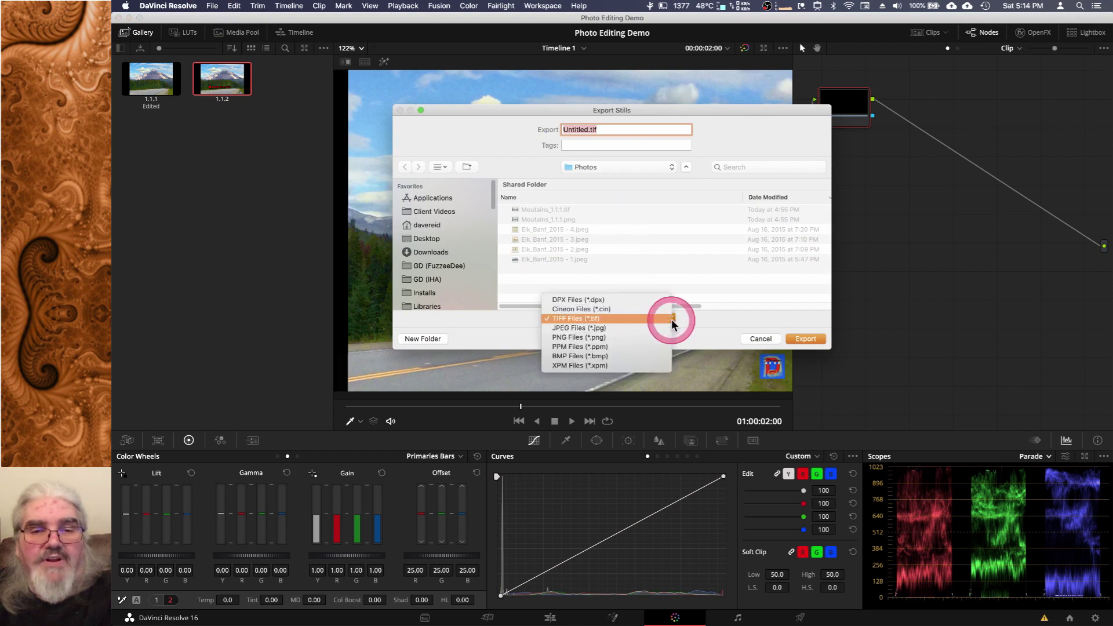
click(618, 328)
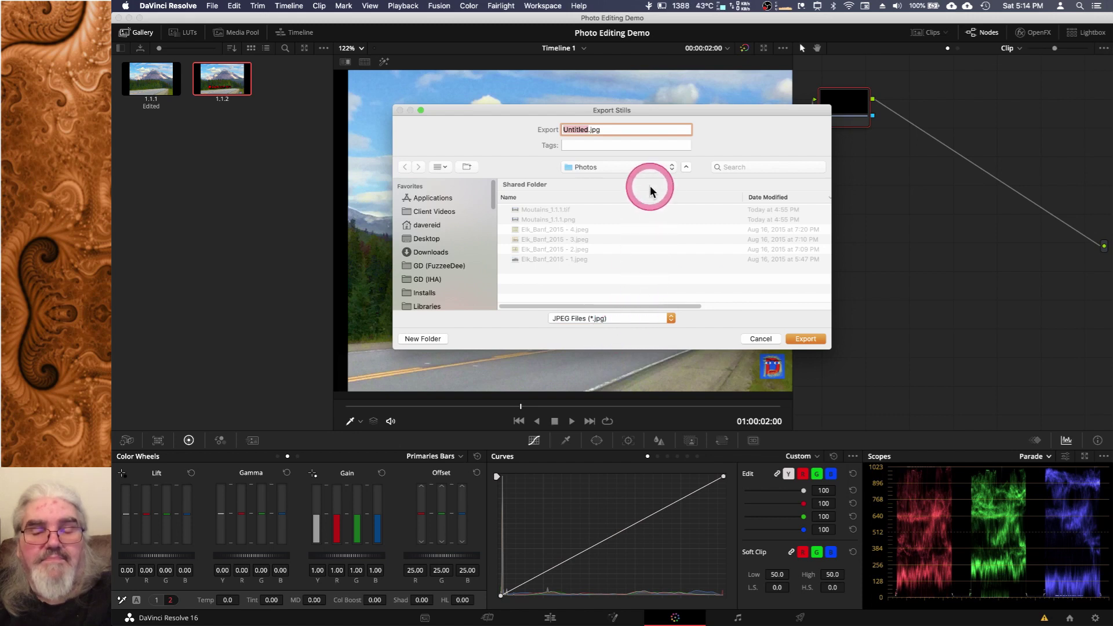
text(Mou)
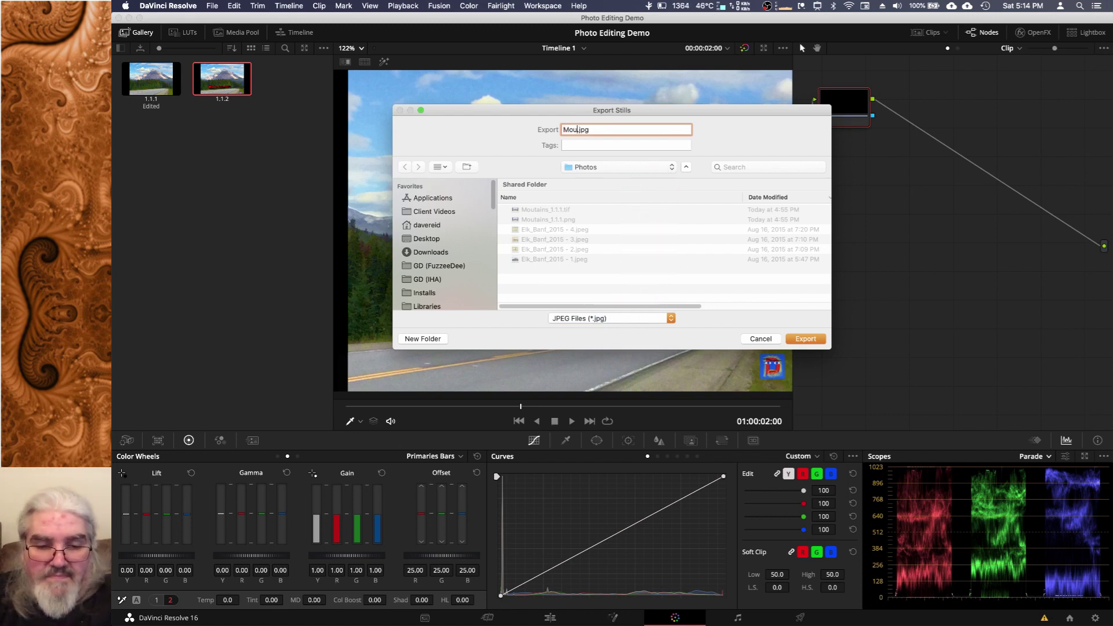
text(tains)
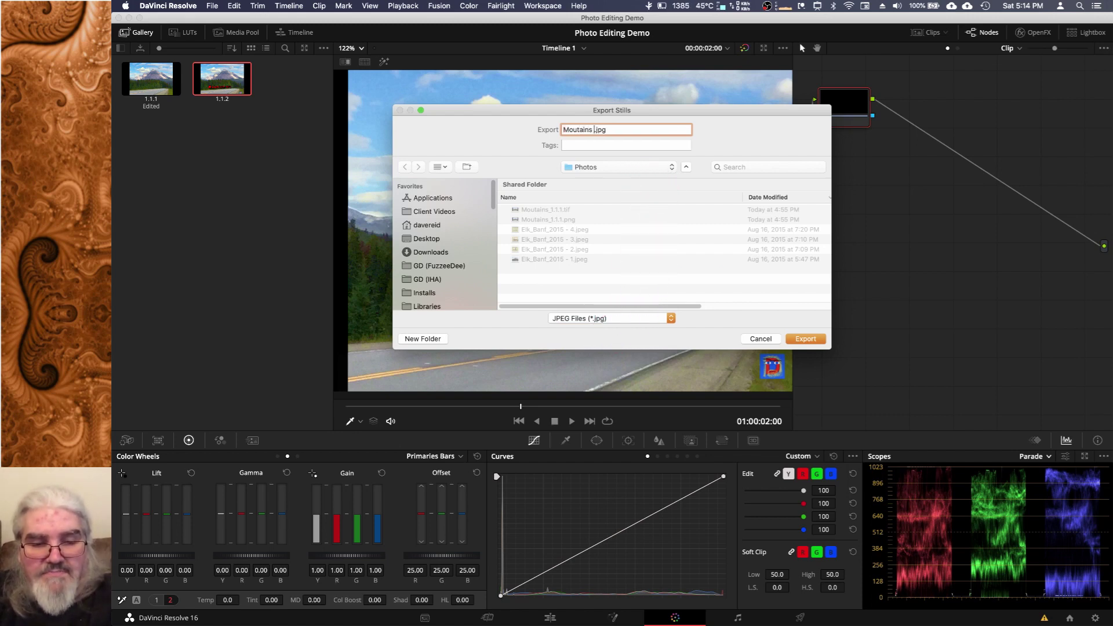
text( w)
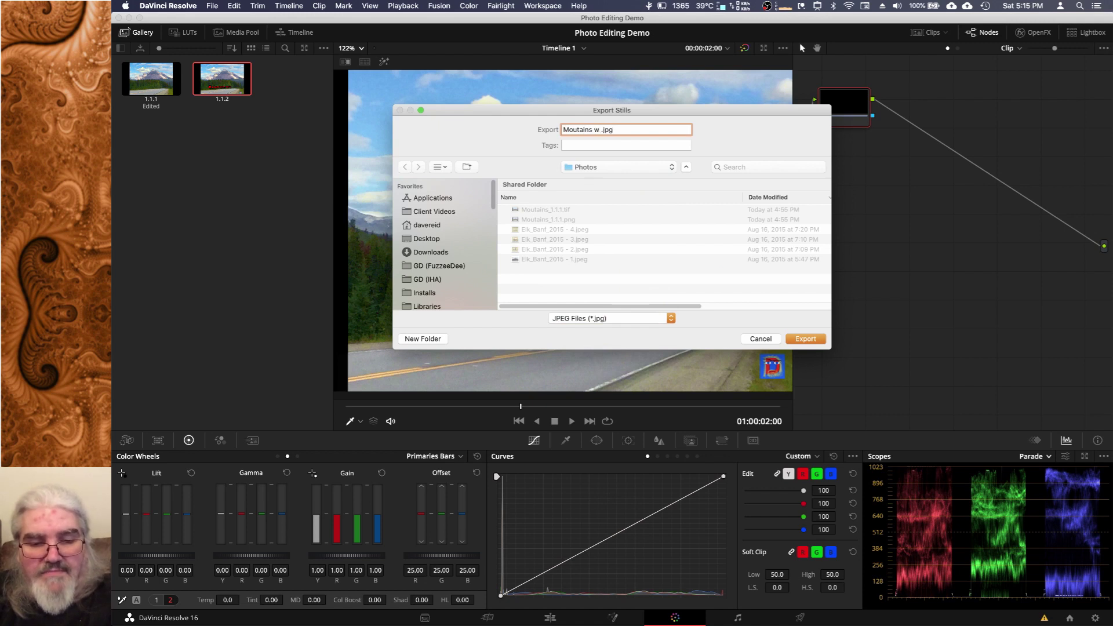
text( 1)
text(ex)
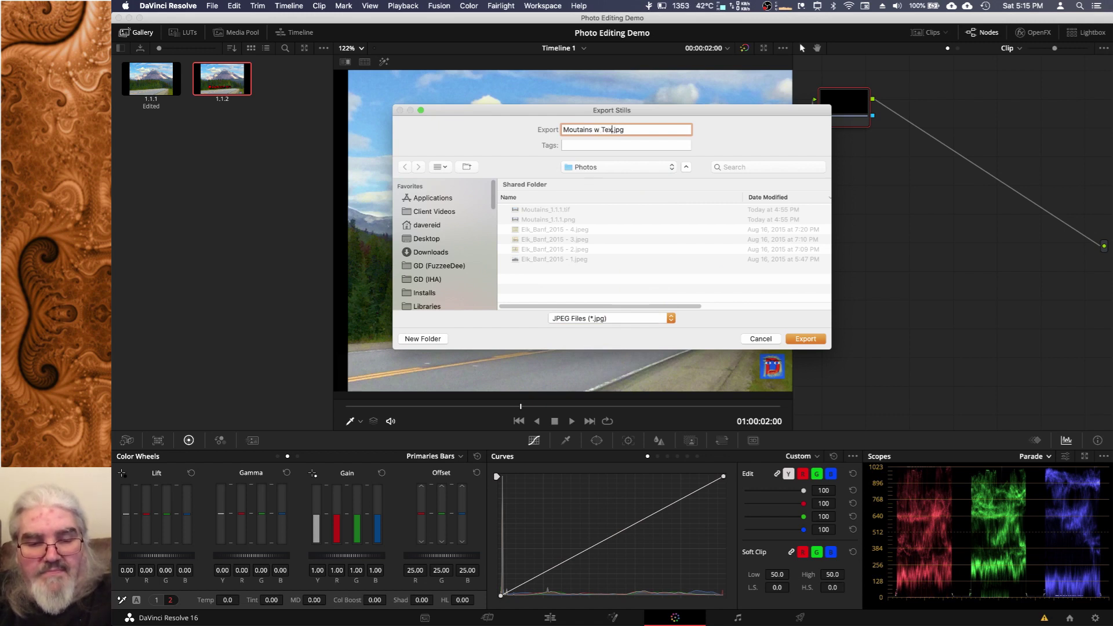
text(t)
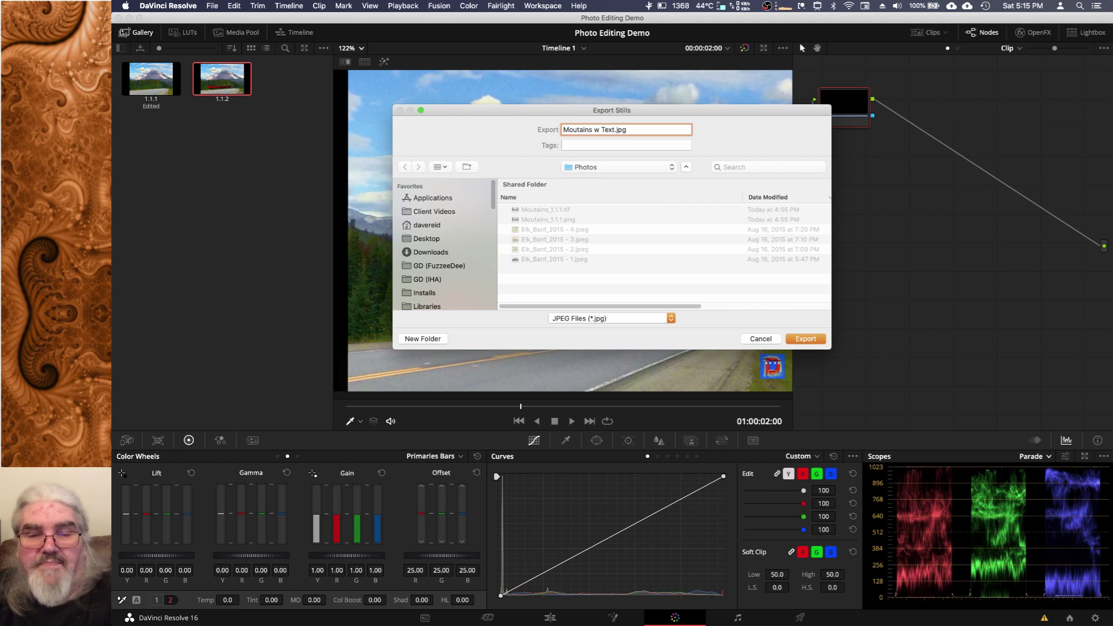
key(Return)
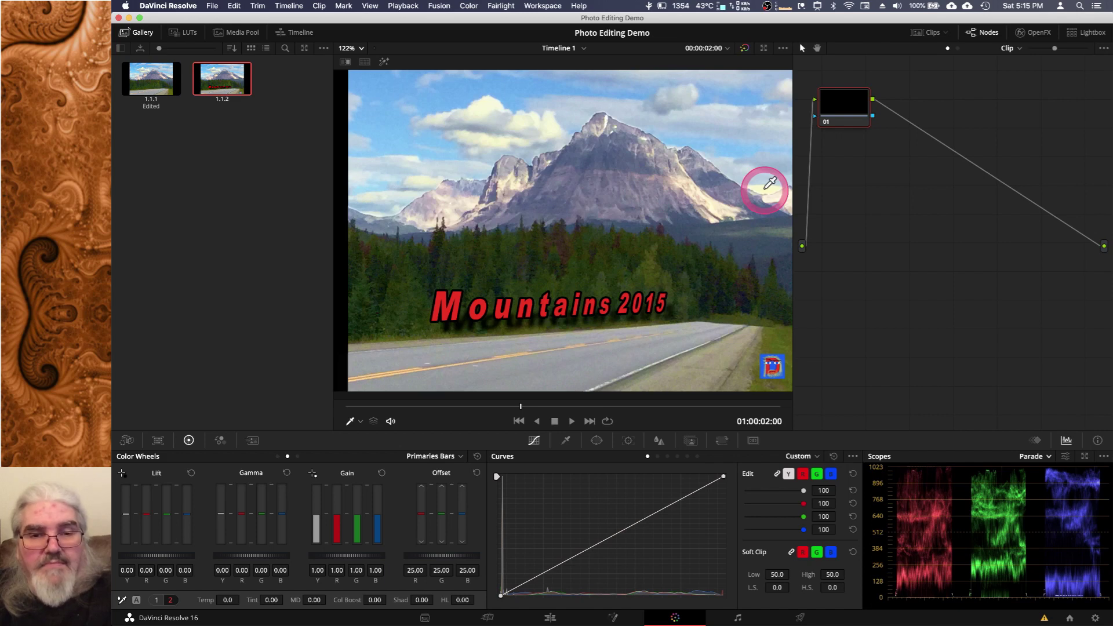
- View the exported Moutains w Text_1.1.2.jpg from the Finder in Preview, then quit Preview and return to DaVinci Resolve
key(super+Tab)
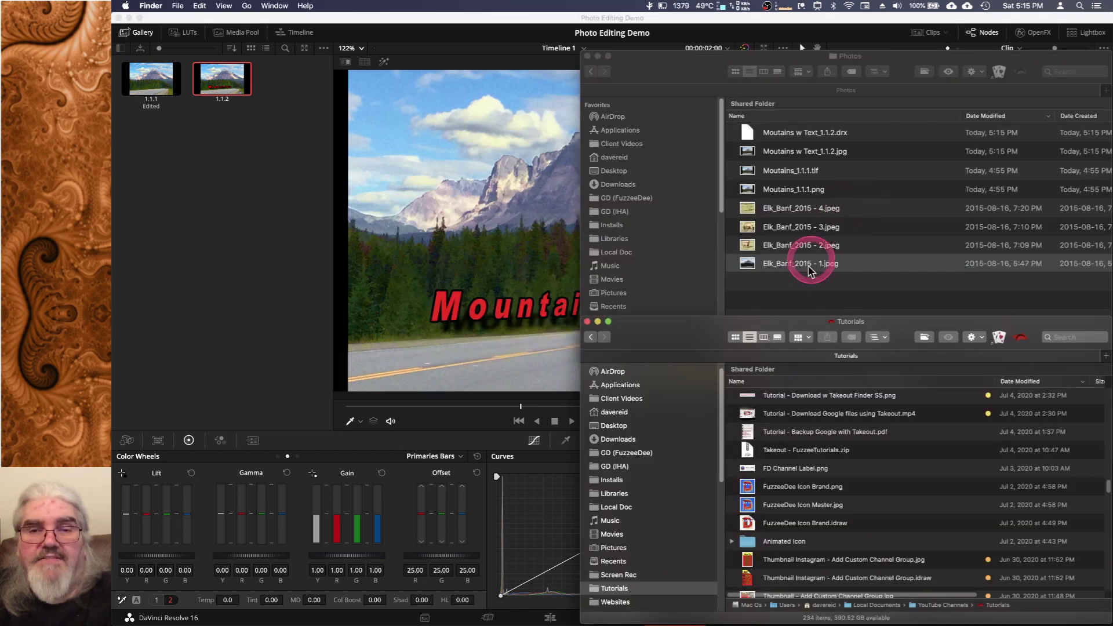
double_click(748, 151)
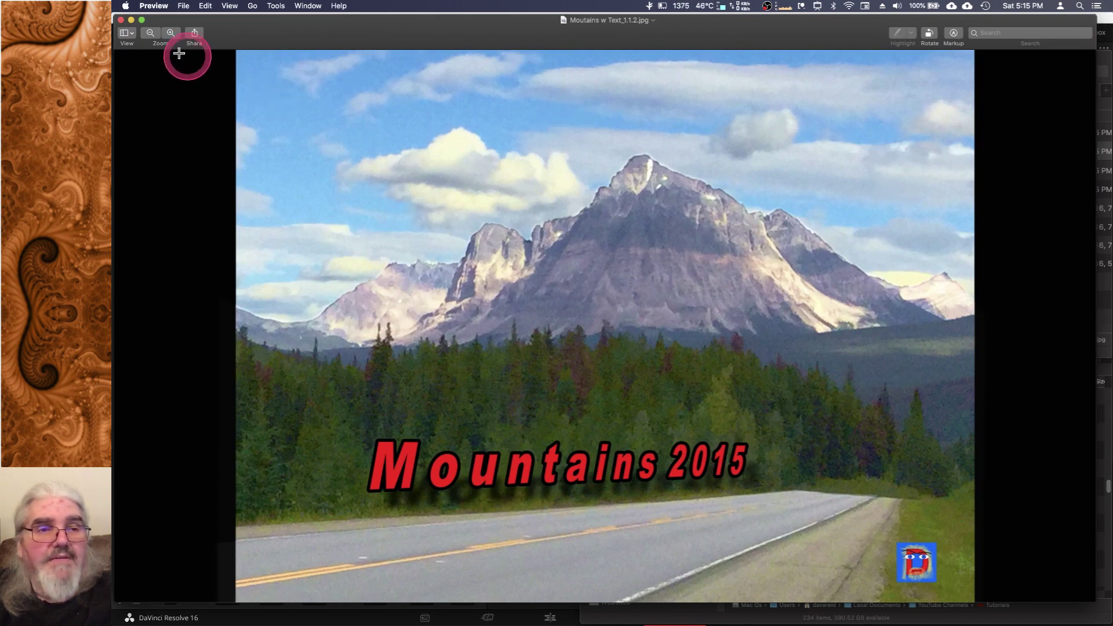
click(120, 20)
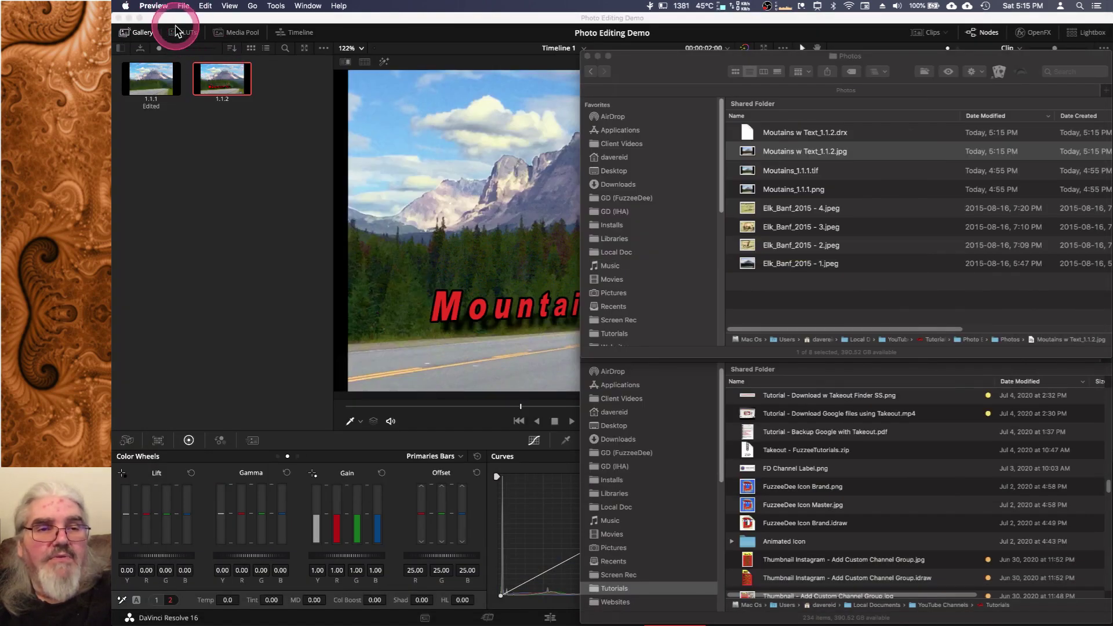
click(154, 6)
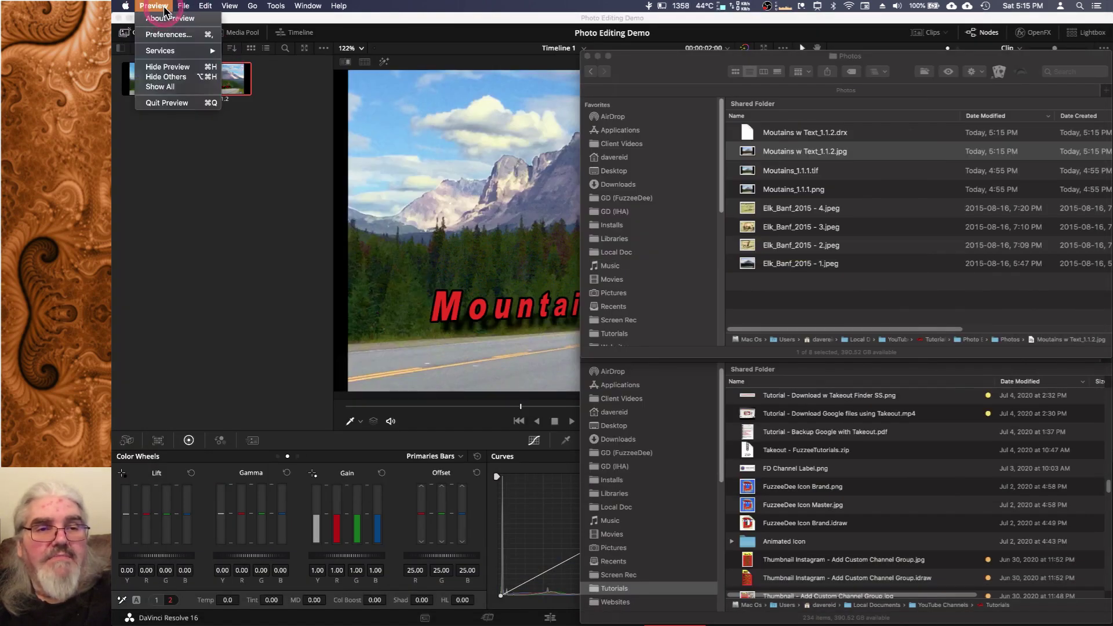
click(172, 104)
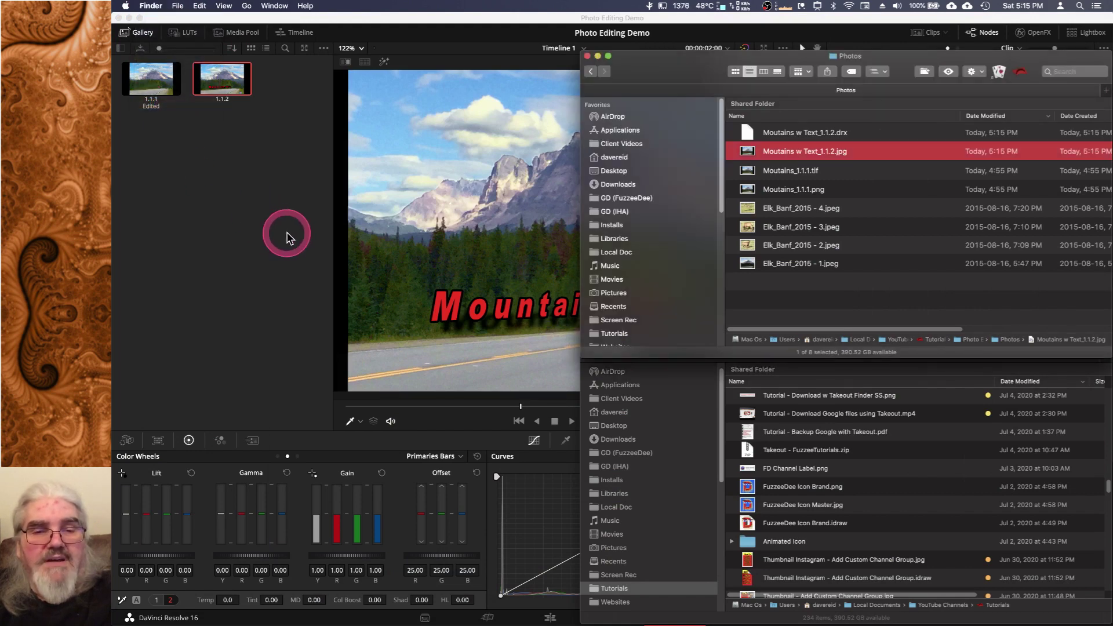
click(288, 238)
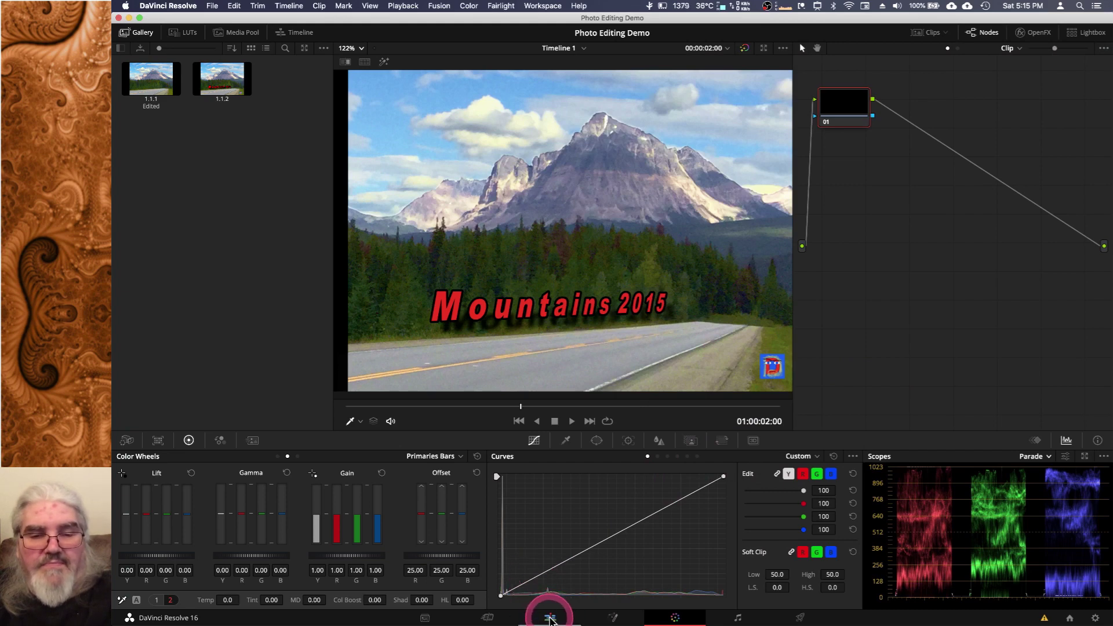
- Undo the compound clip on the Edit page and lower the logo clip's opacity to about 37.39
click(550, 618)
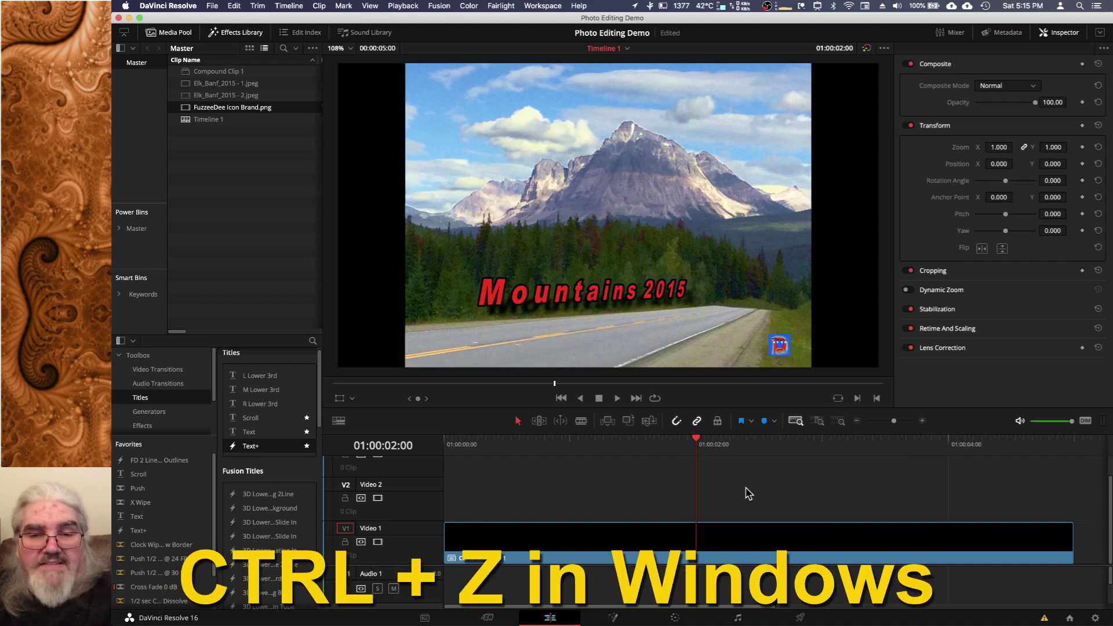
key(super+z)
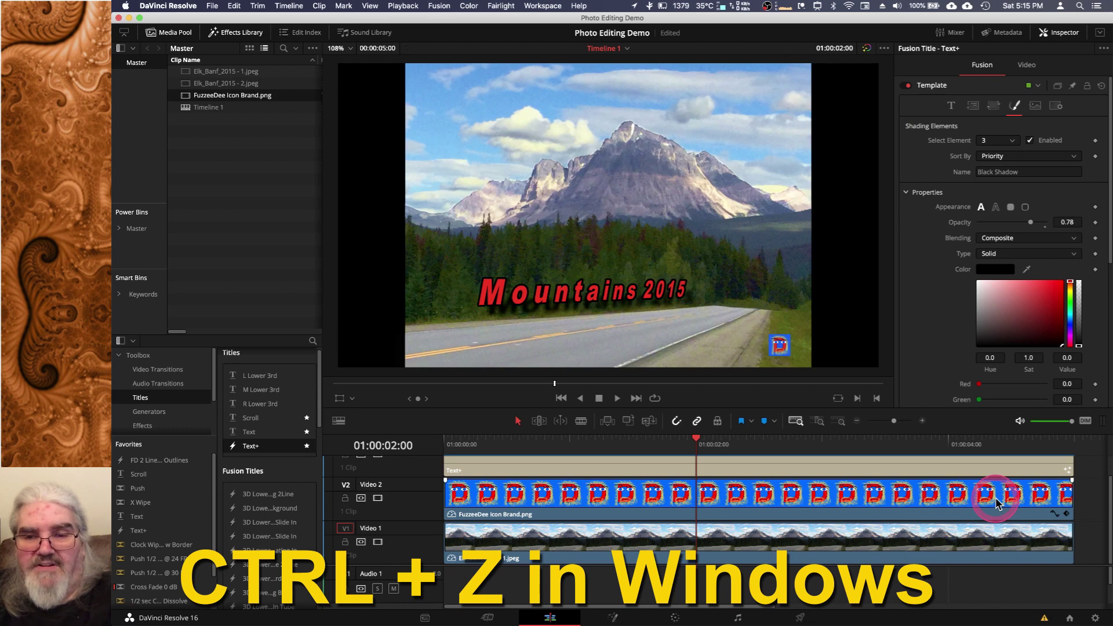
scroll(997, 503, up, 1)
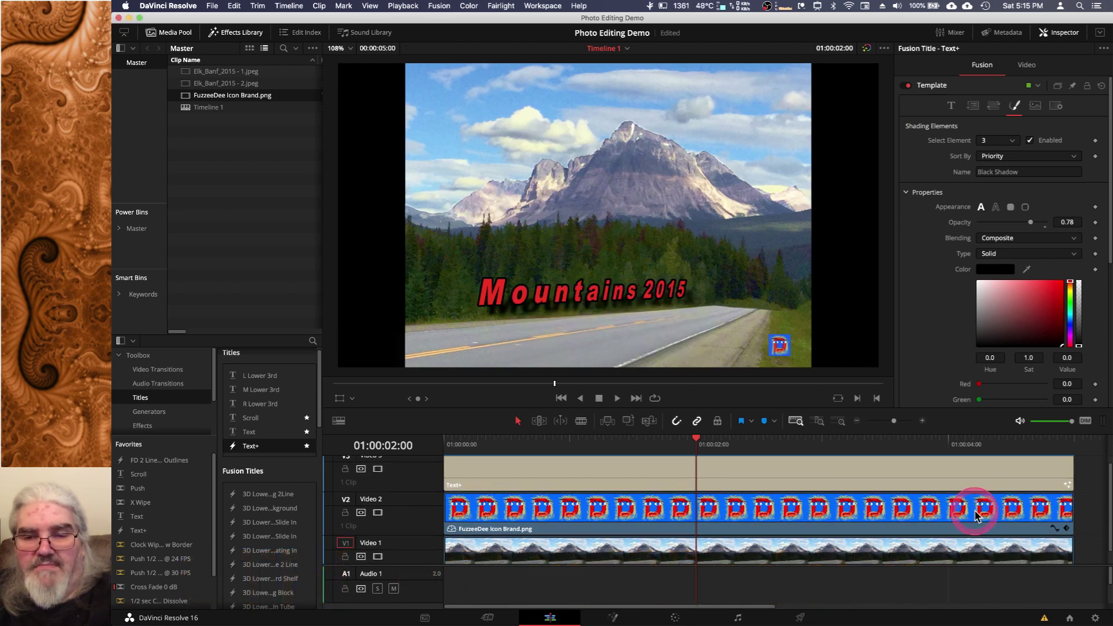
click(975, 514)
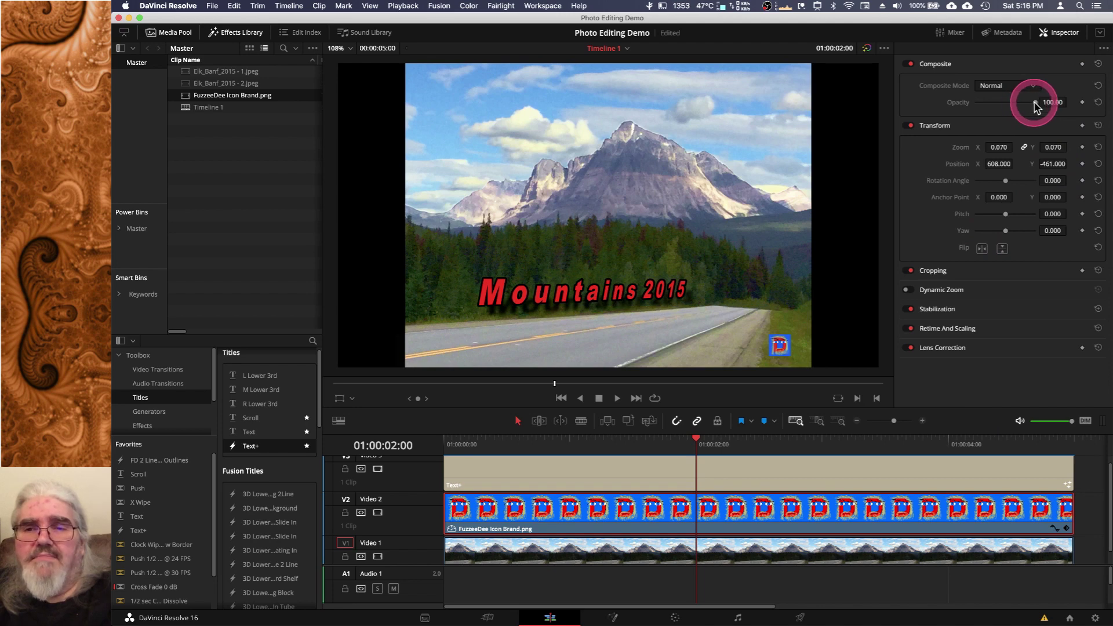
drag(1036, 105, 998, 111)
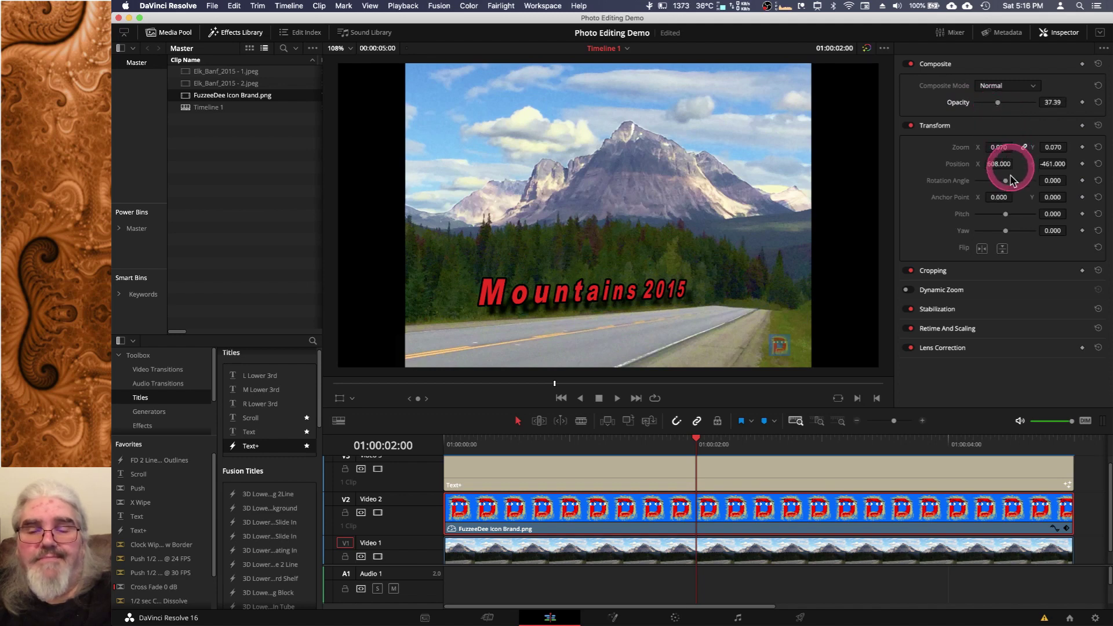
- Combine the title, semi-transparent logo and photo clips into a new compound clip with the default name
click(1087, 479)
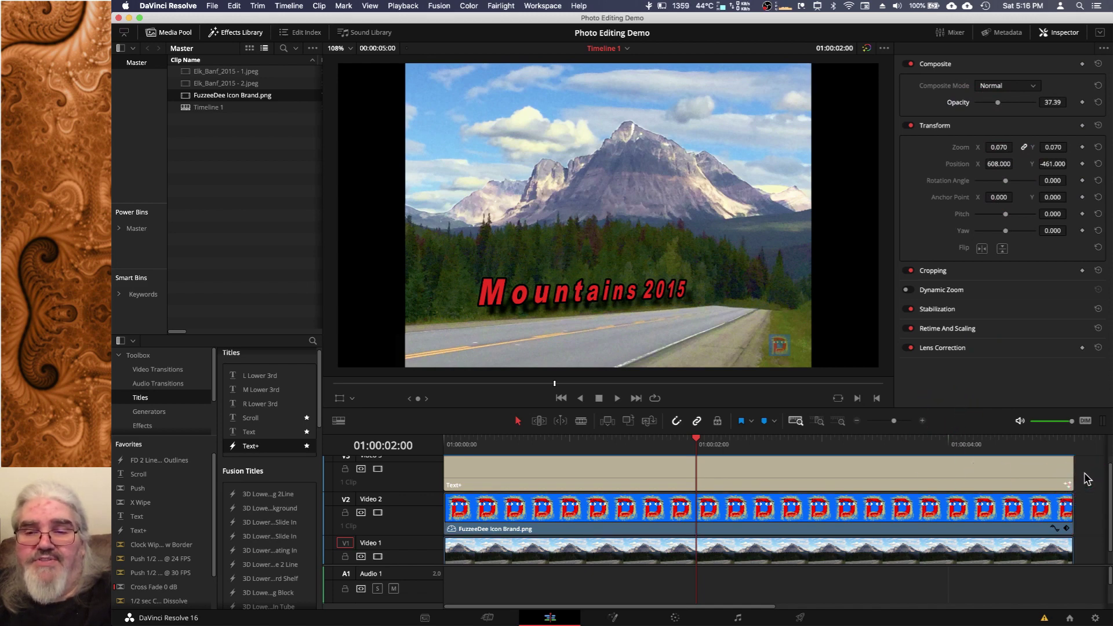
drag(1084, 473, 958, 561)
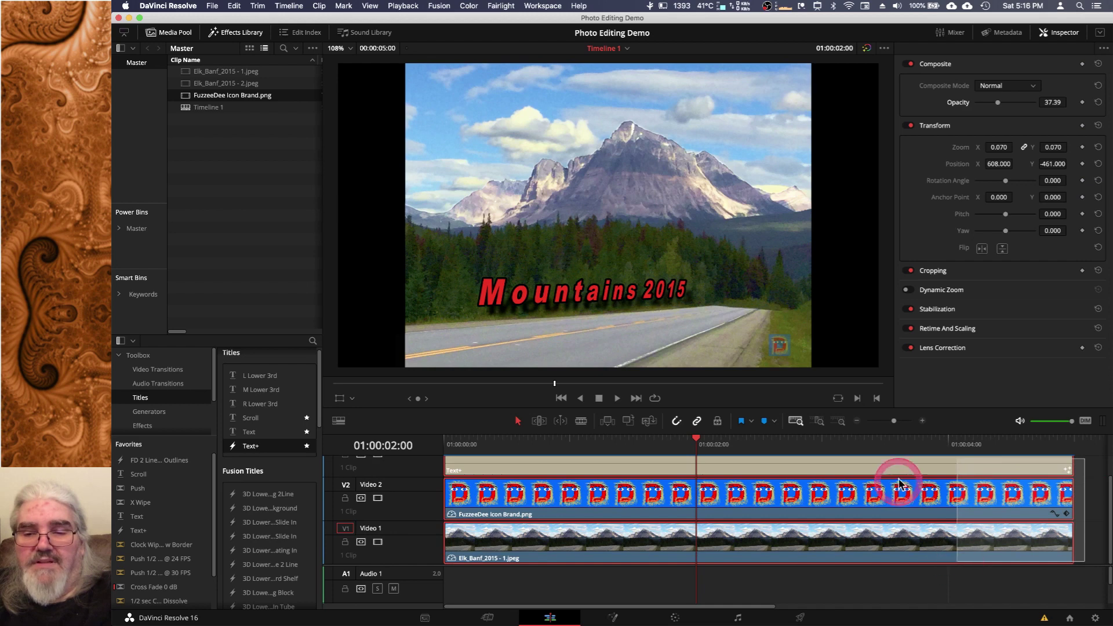
click(893, 467)
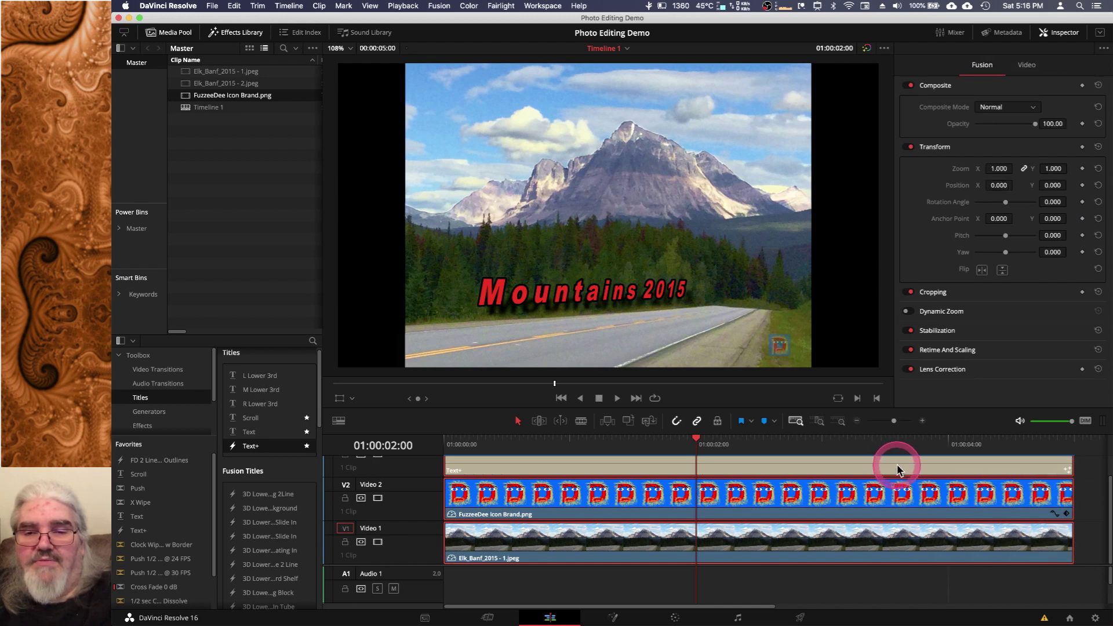
right_click(896, 464)
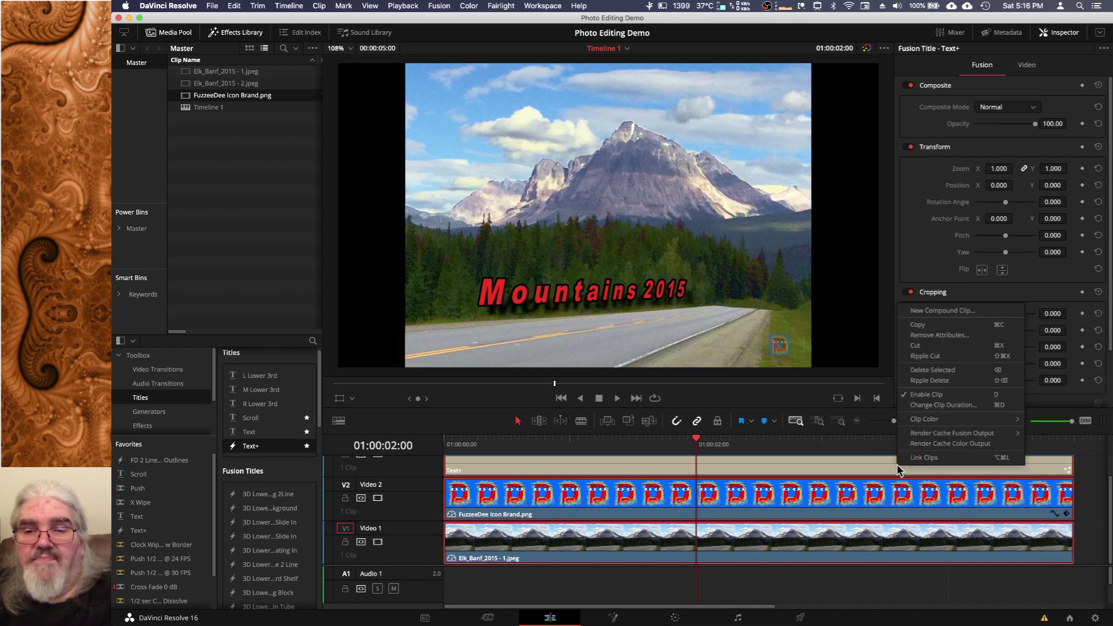
click(972, 312)
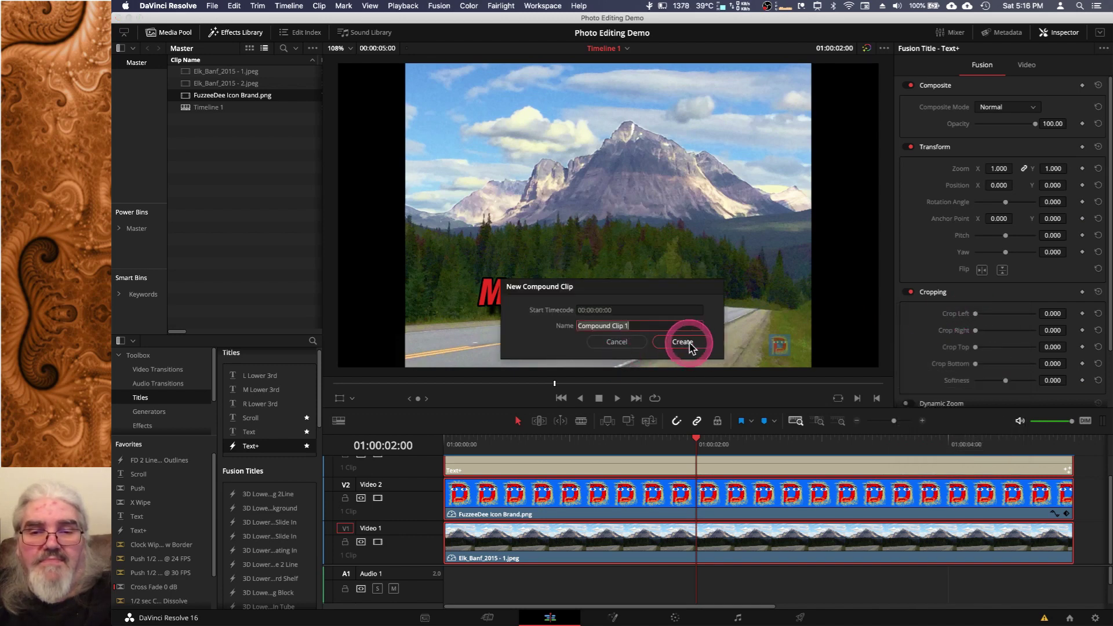
click(685, 342)
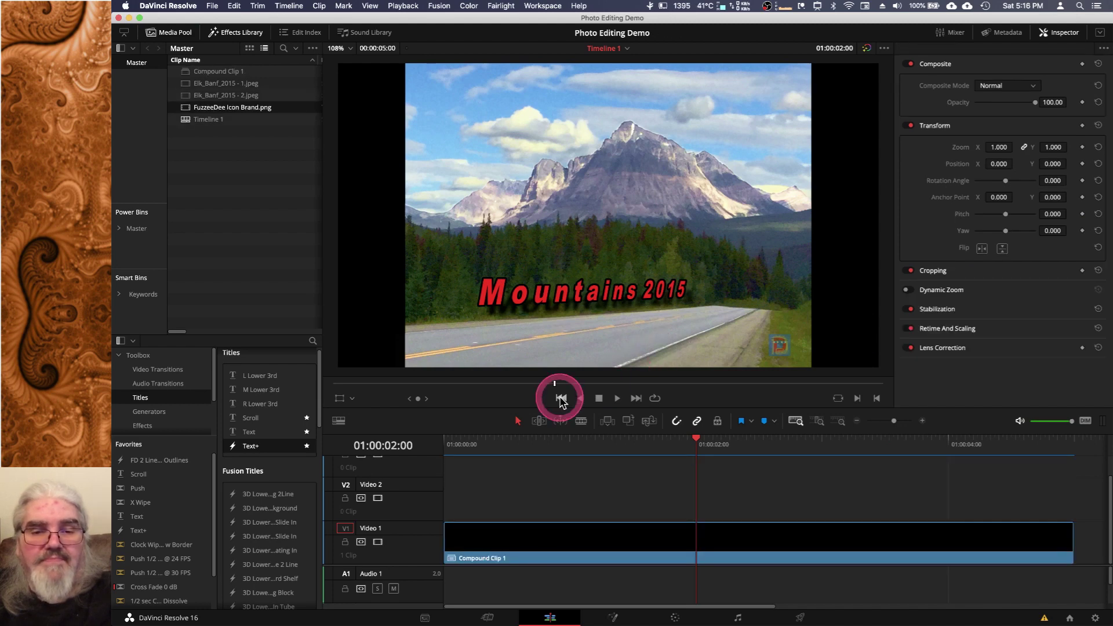
- Switch to the Color page and grab a still of the image with the faded logo
click(674, 617)
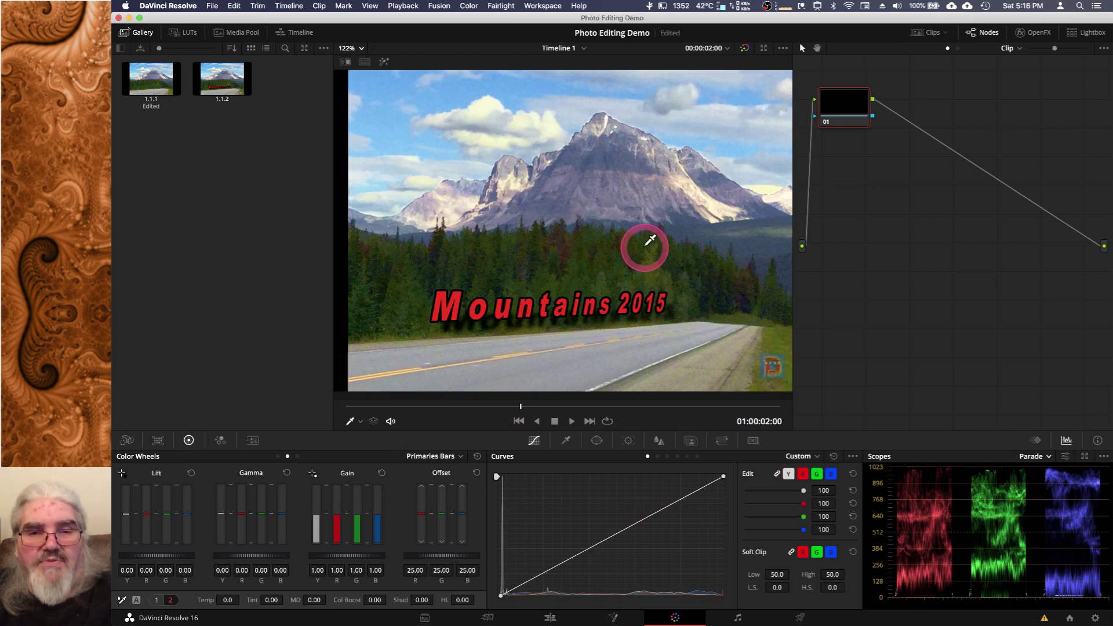
right_click(646, 248)
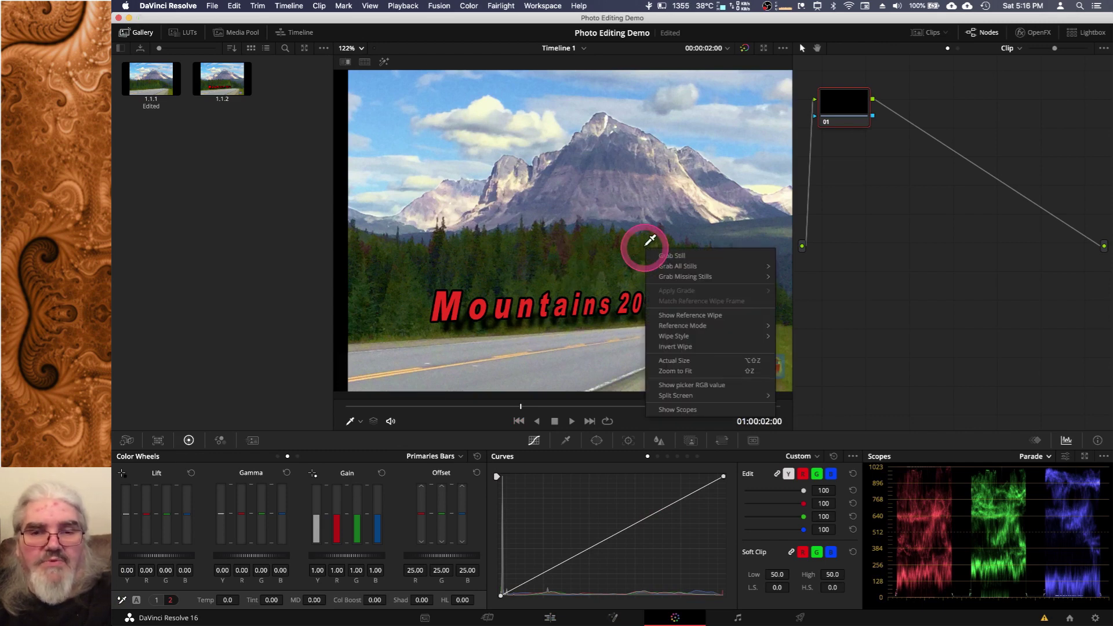
click(674, 258)
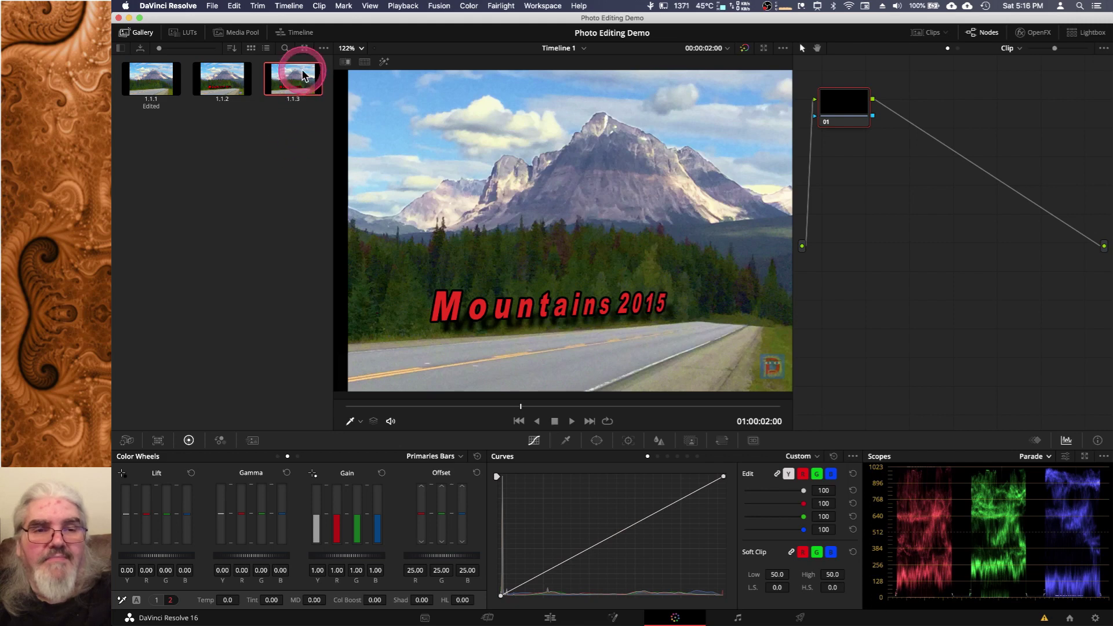
- Export gallery still 1.1.3 to the Photos folder as a JPEG file named "Moutains w text watermark"
right_click(297, 87)
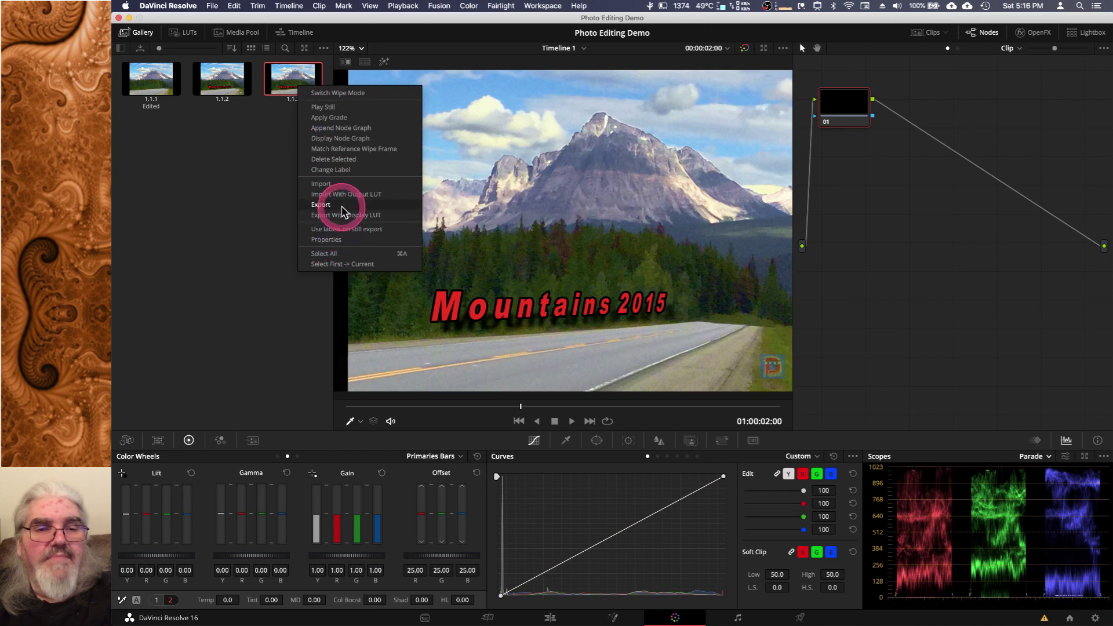
click(347, 215)
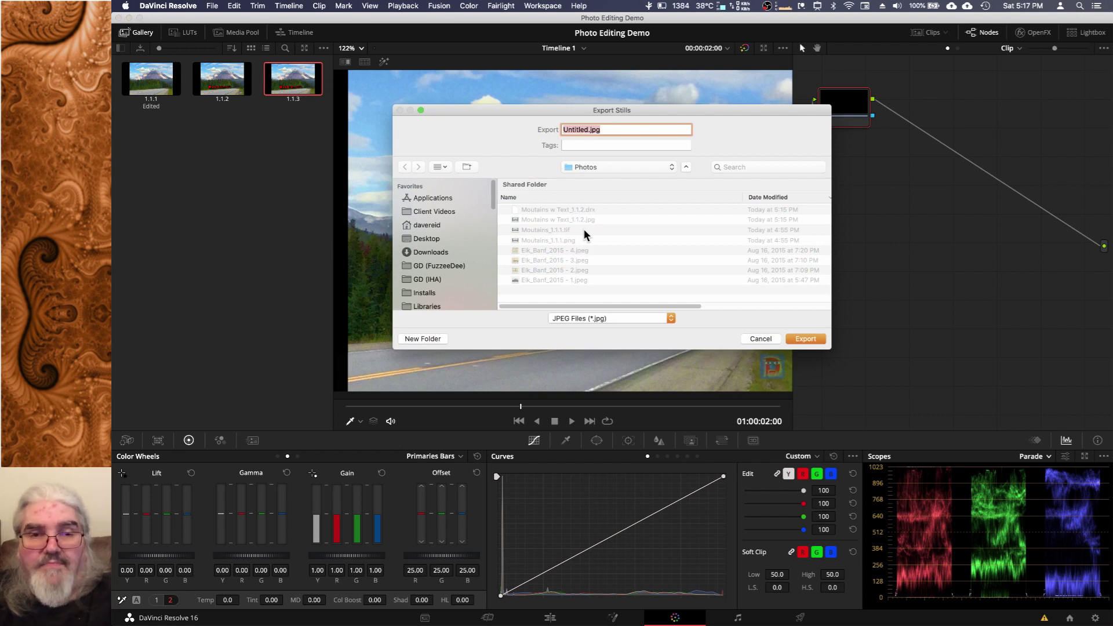
text(M)
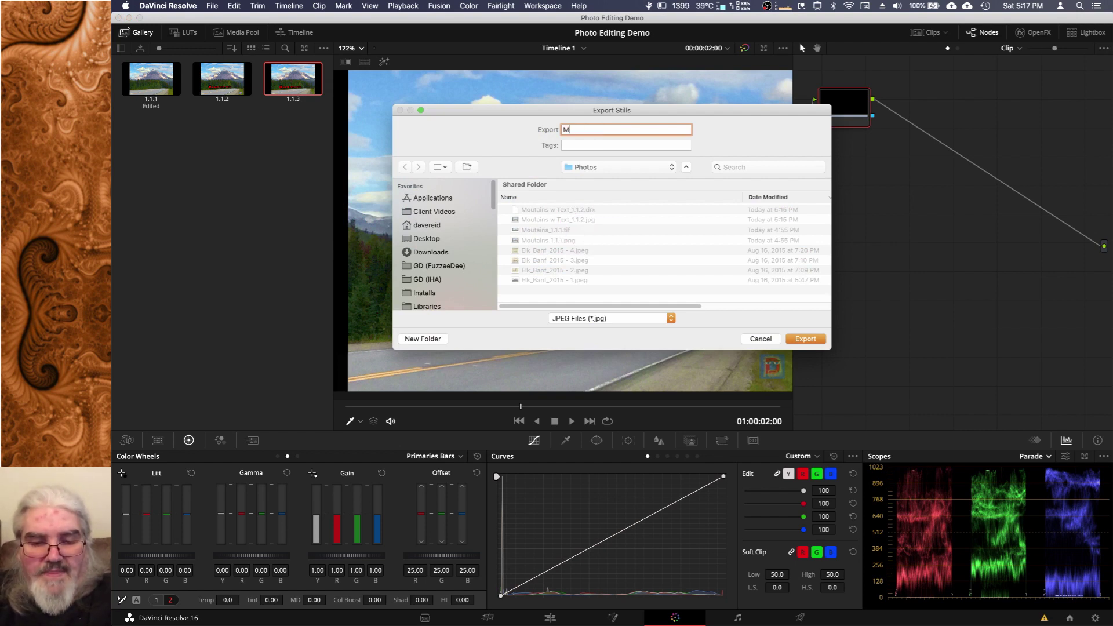
text(outains)
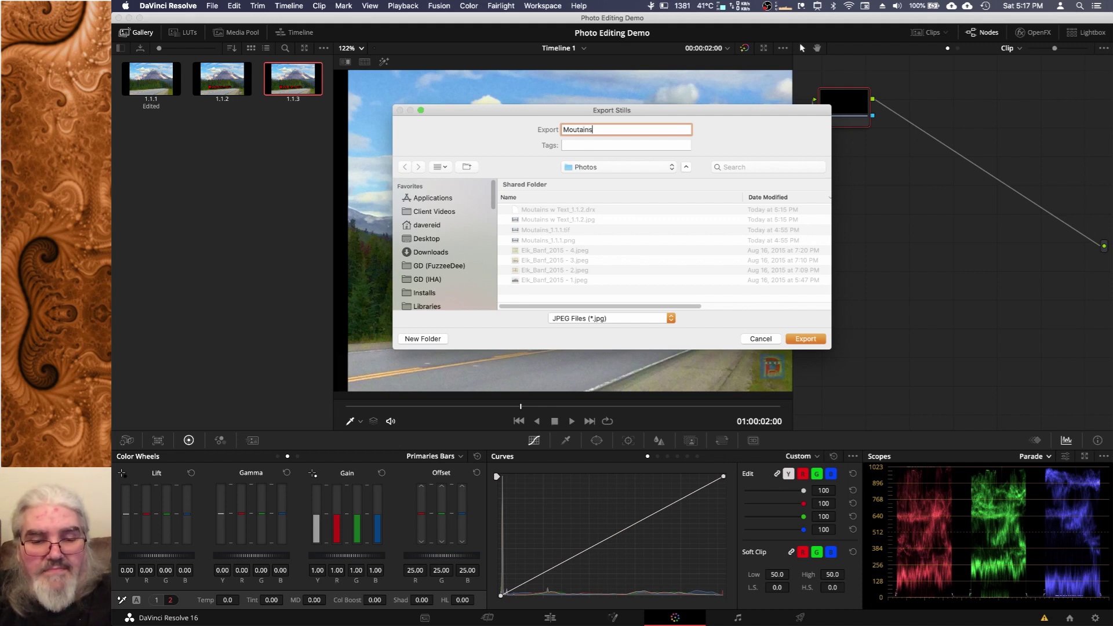
text( w text)
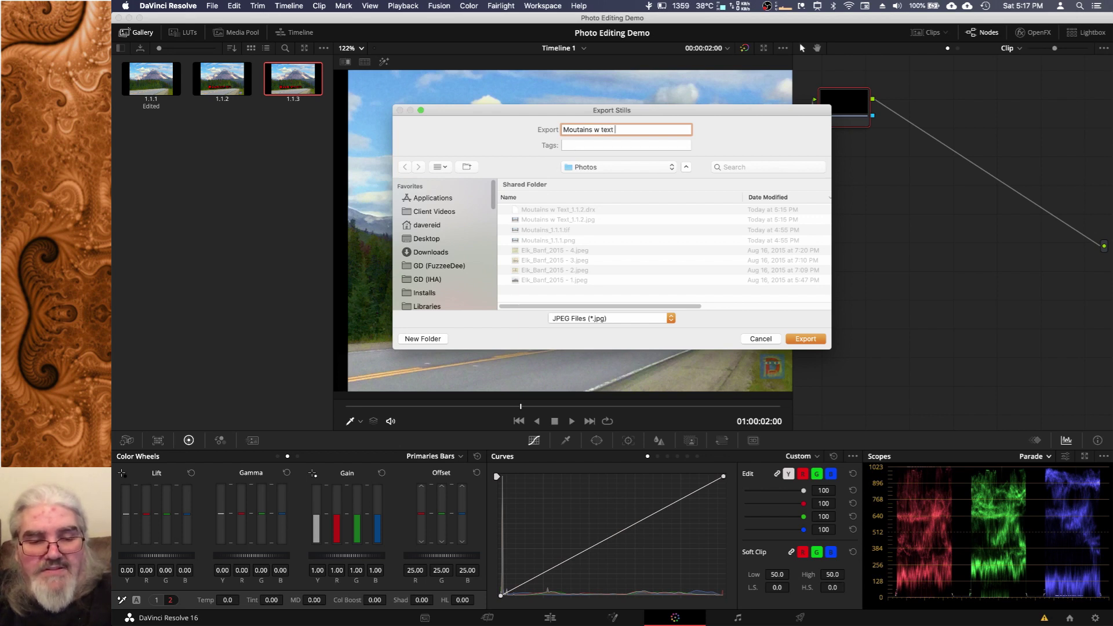
text( watermark)
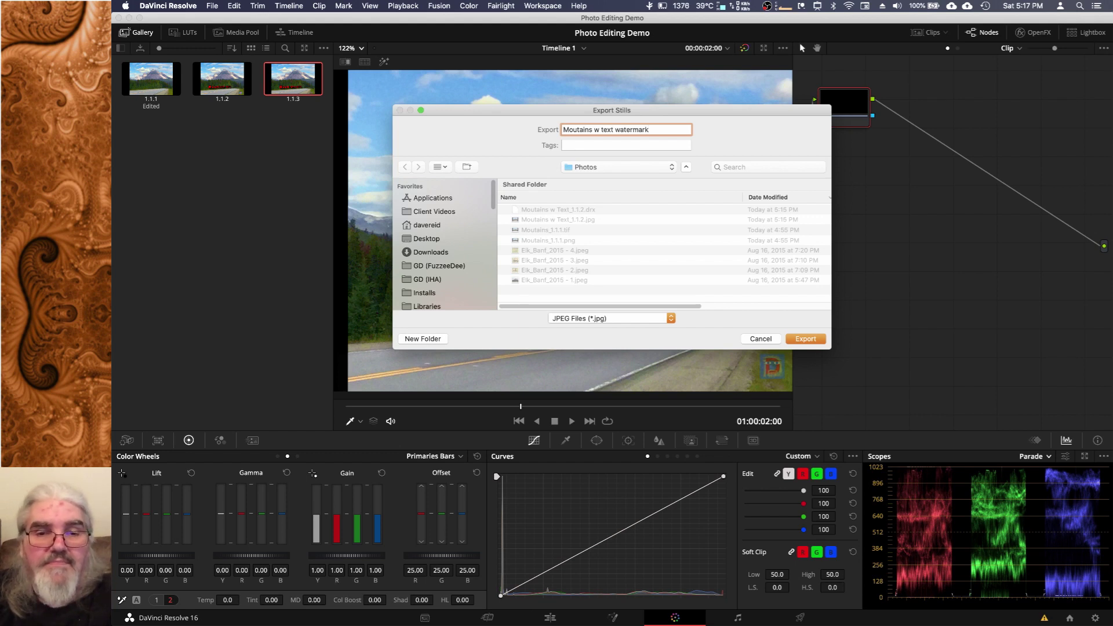
key(Return)
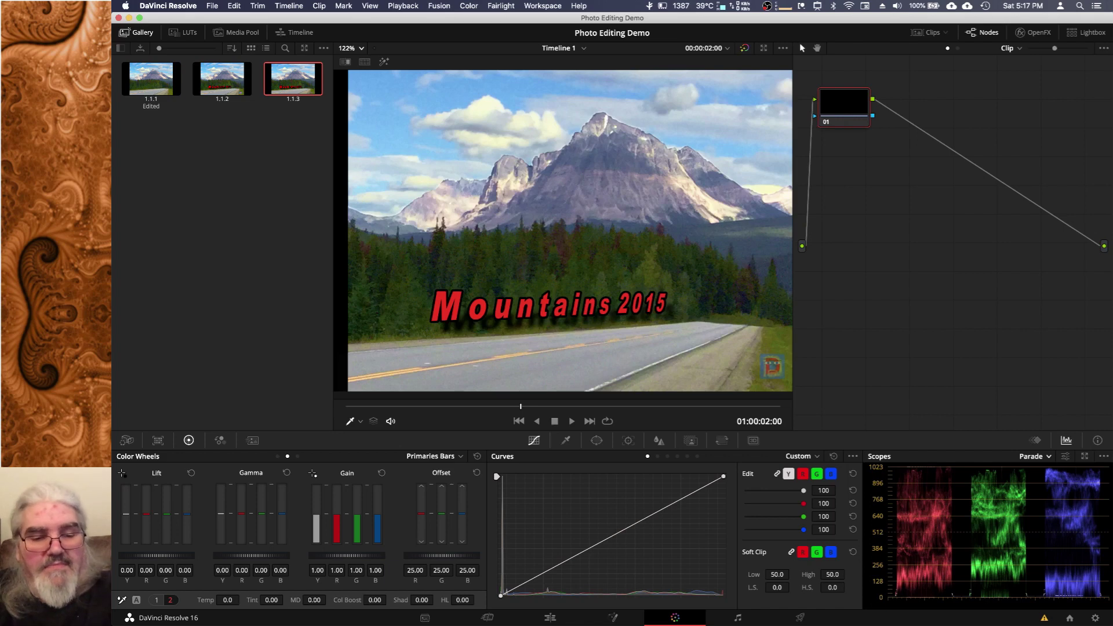
- View the exported Moutains w text watermark_1.1.3.jpg from the Finder in Preview, then quit Preview and return to DaVinci Resolve
key(super+Tab)
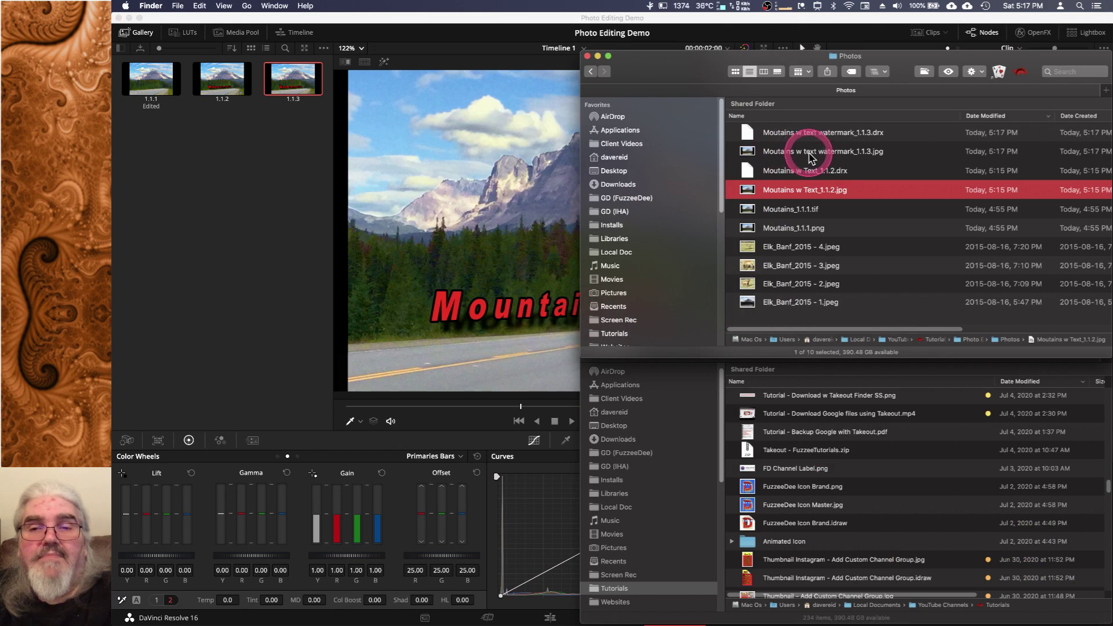
double_click(810, 158)
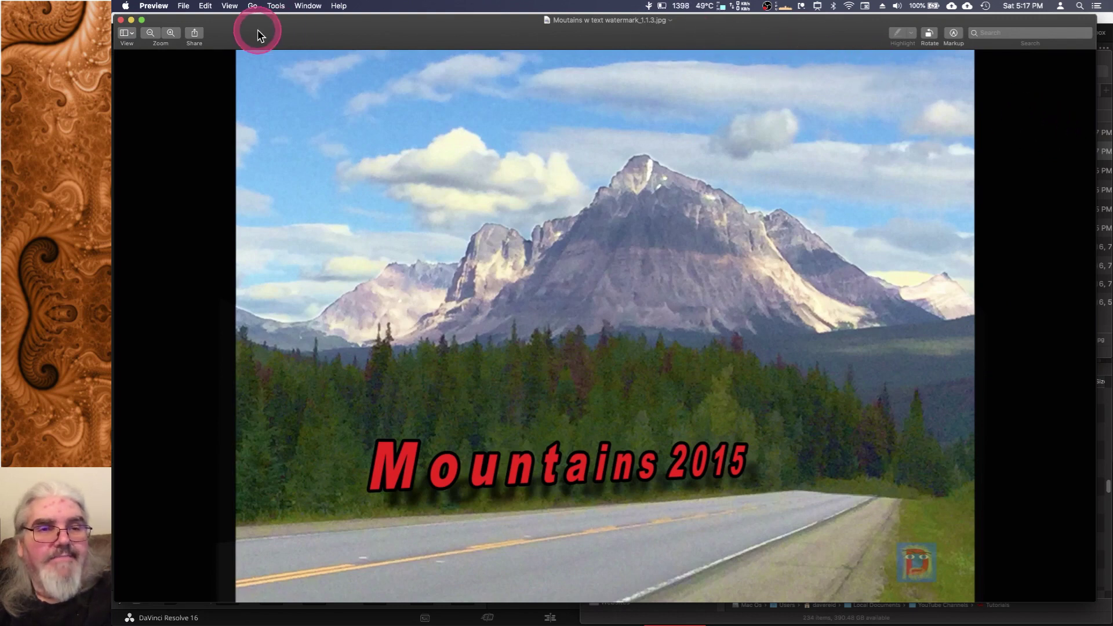
click(121, 20)
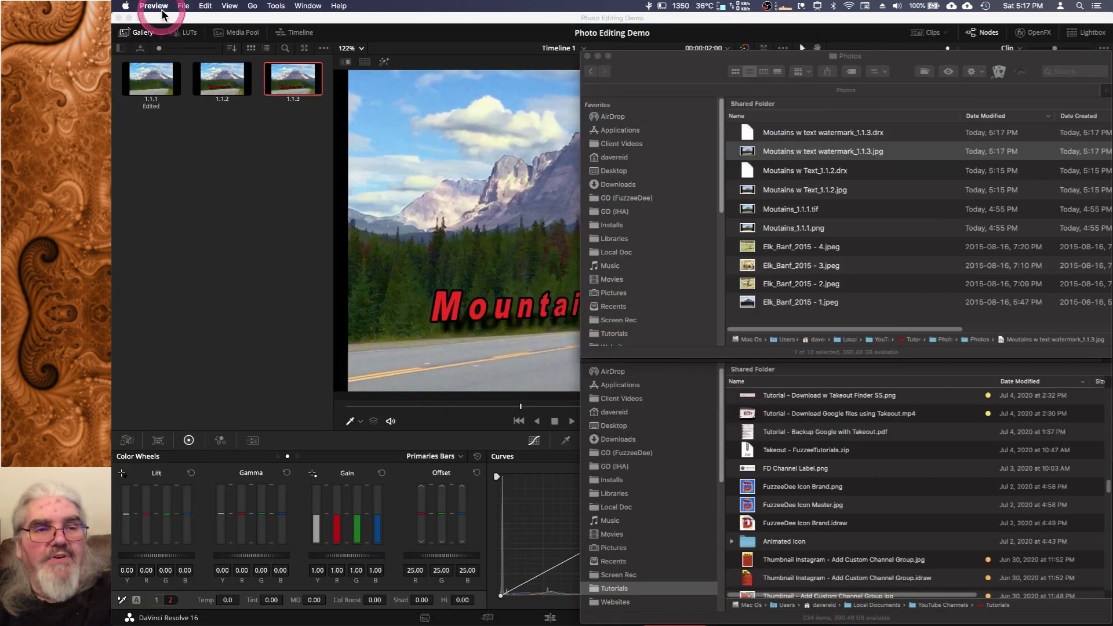
click(153, 6)
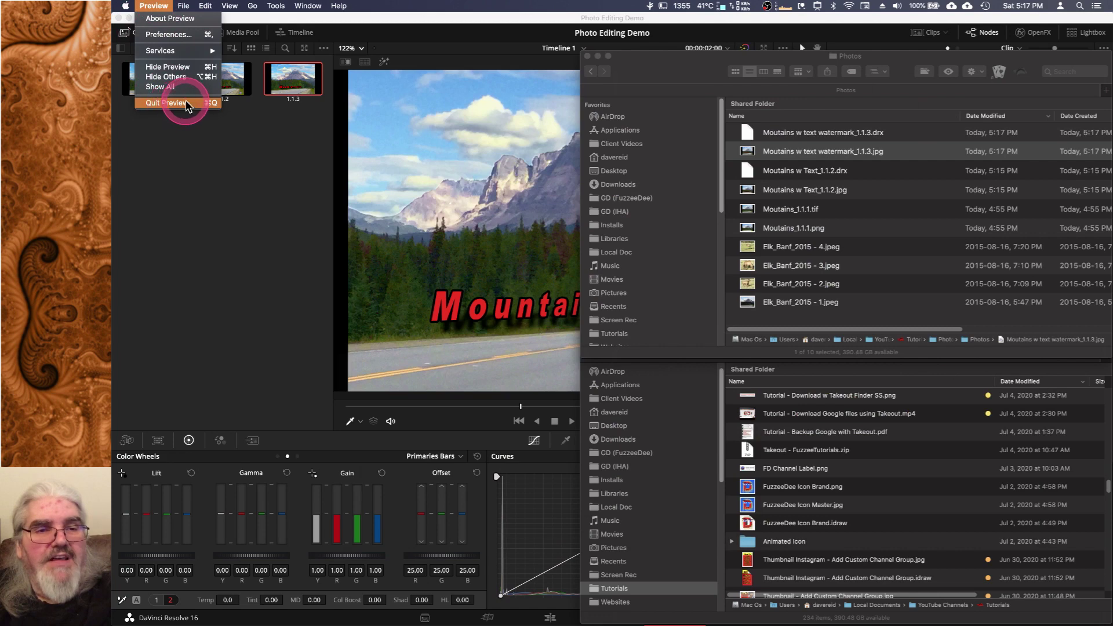
click(171, 103)
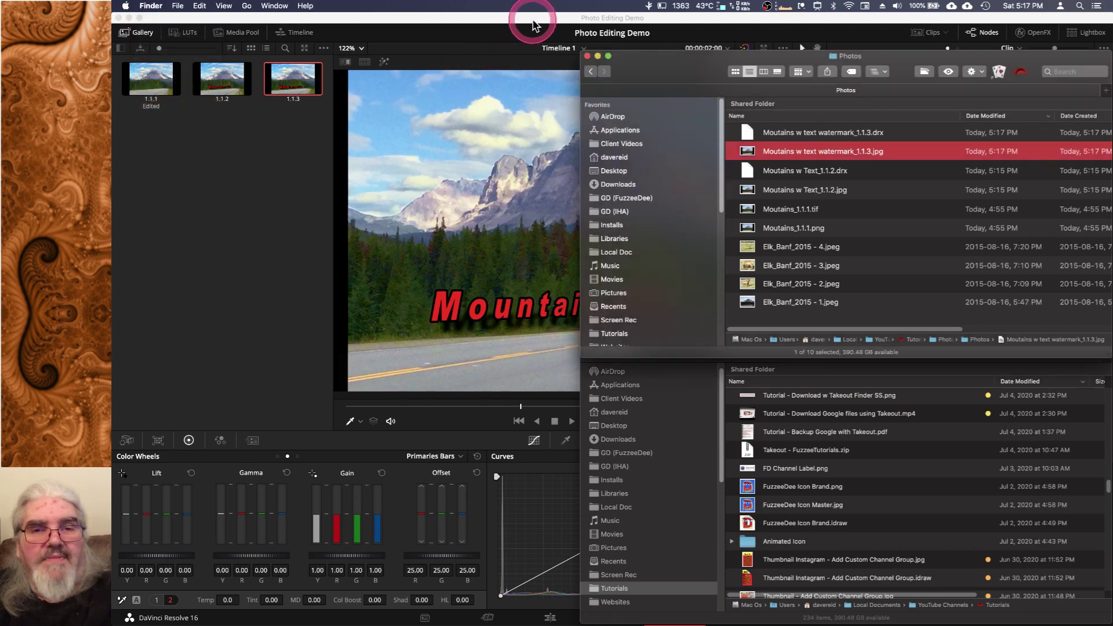
click(512, 26)
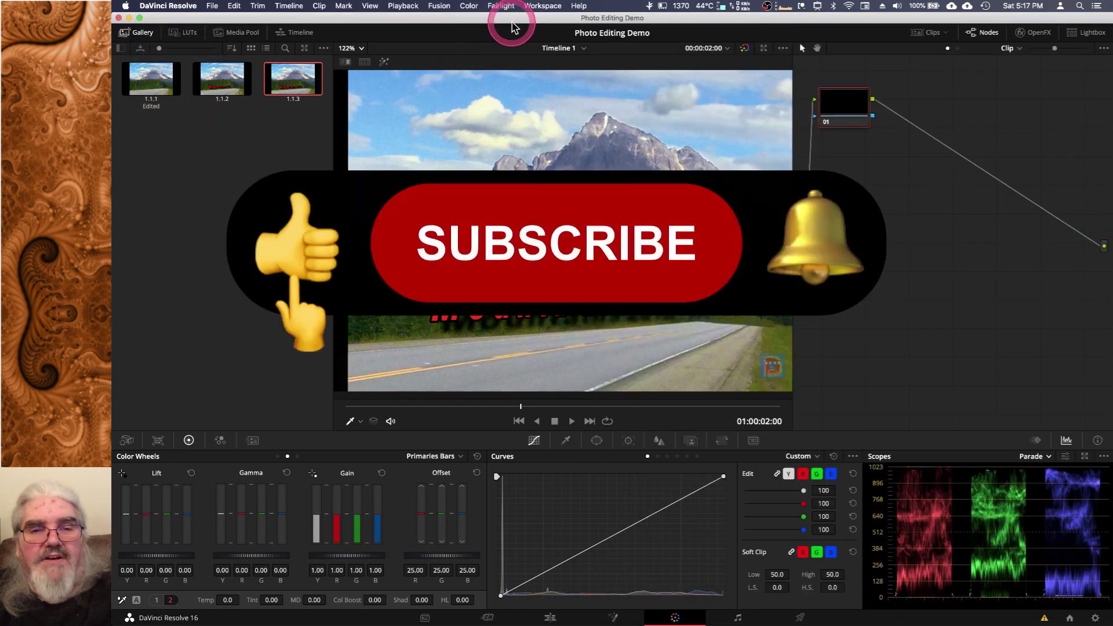